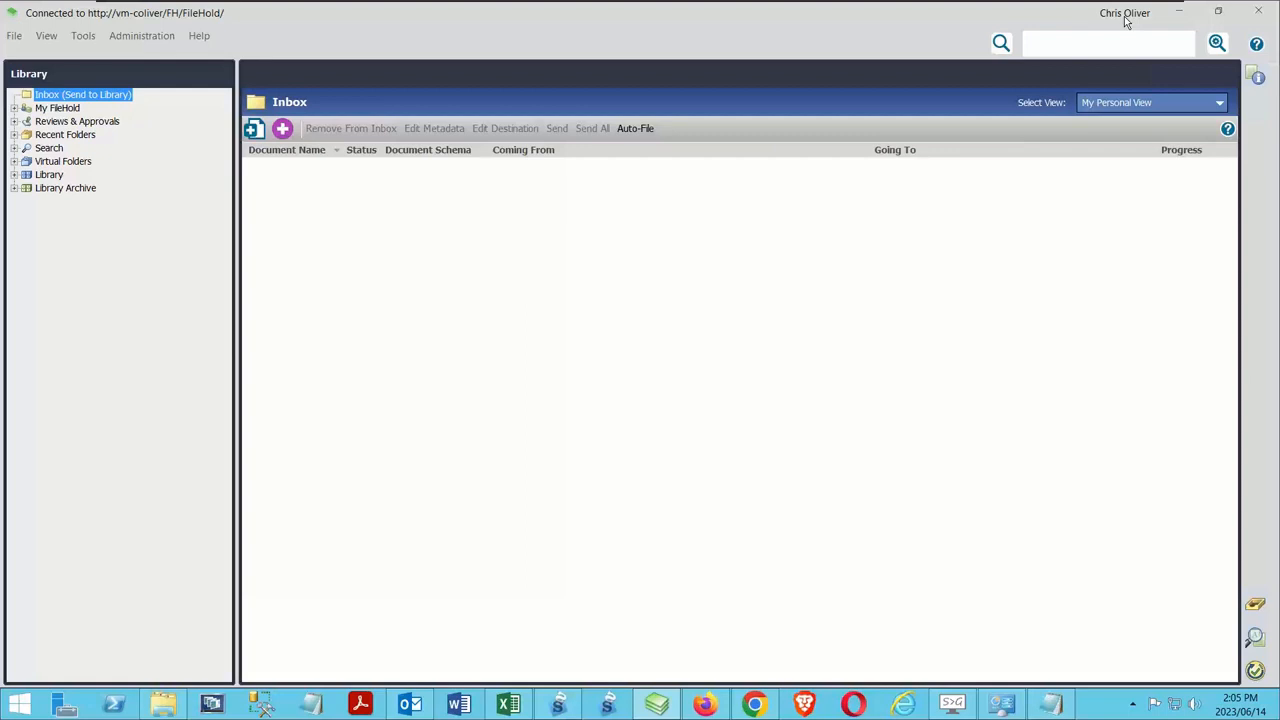
# Expand the Library tree to list its cabinets and run a quick search across all documents for 123456
pyautogui.click(15, 175)
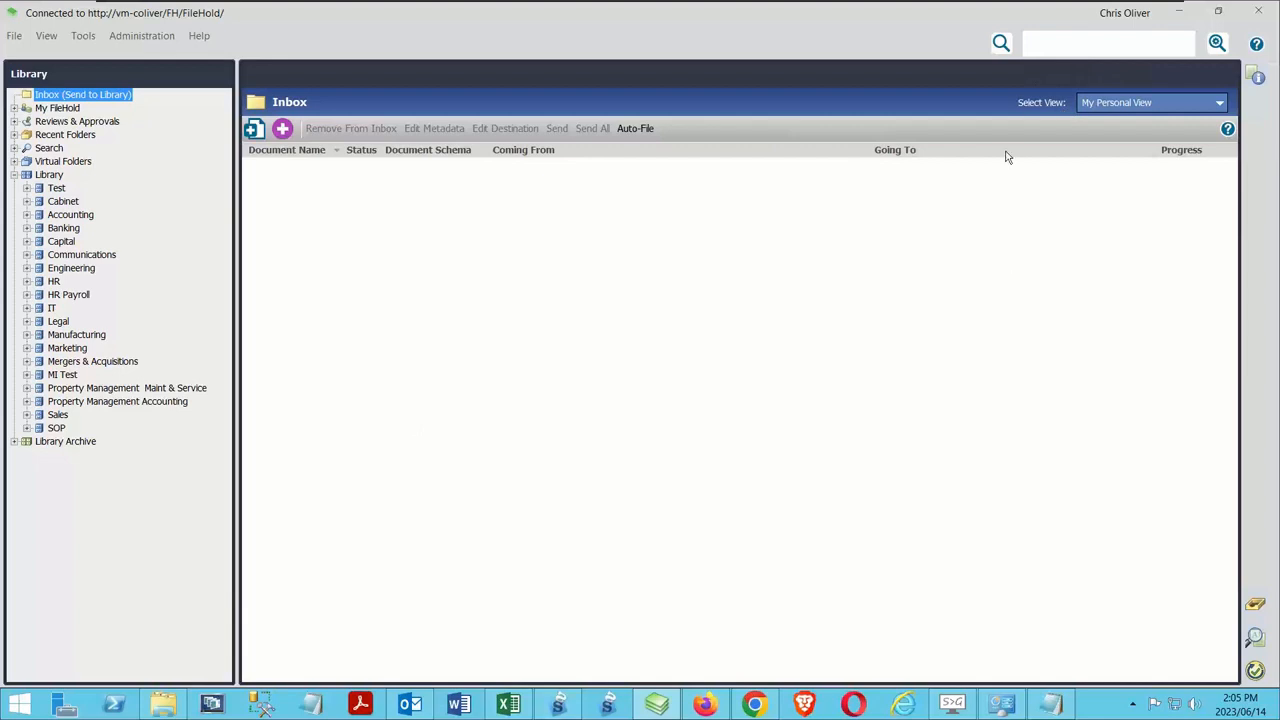
pyautogui.click(1043, 45)
pyautogui.write('123456')
pyautogui.press('Return')
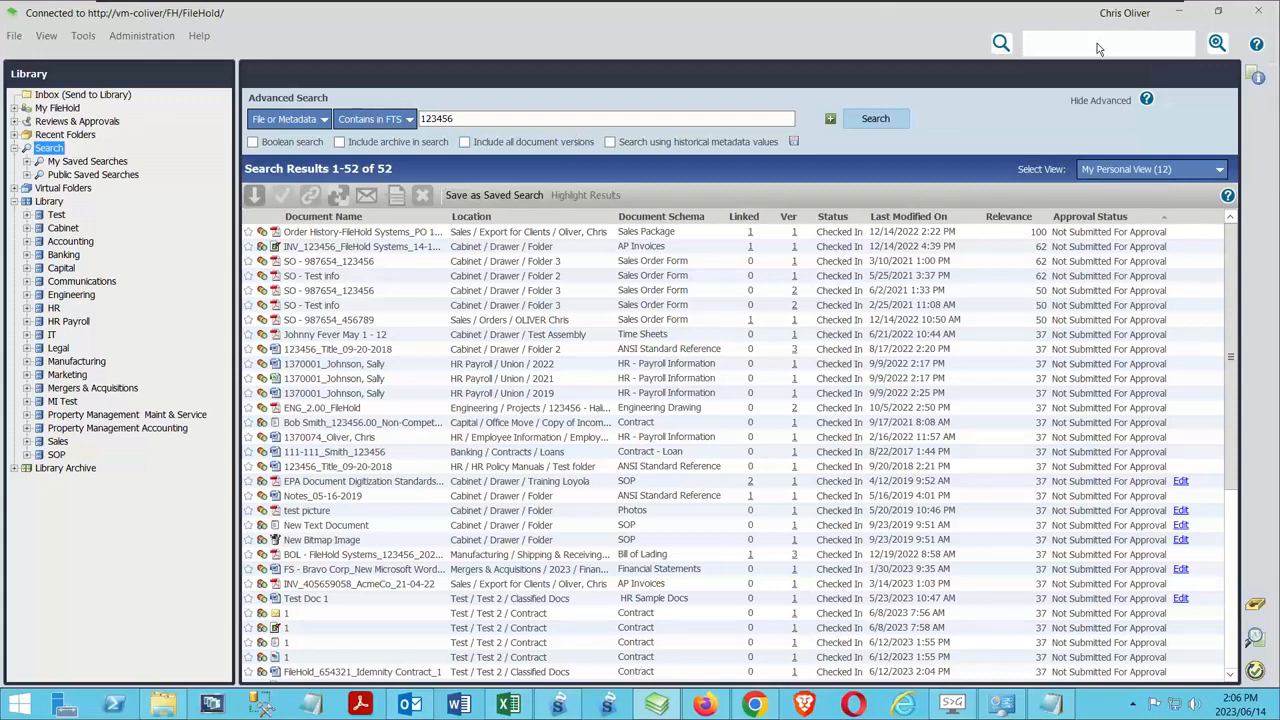
# Switch the quick search to the MD Only saved search and run it for 123456
pyautogui.click(1001, 43)
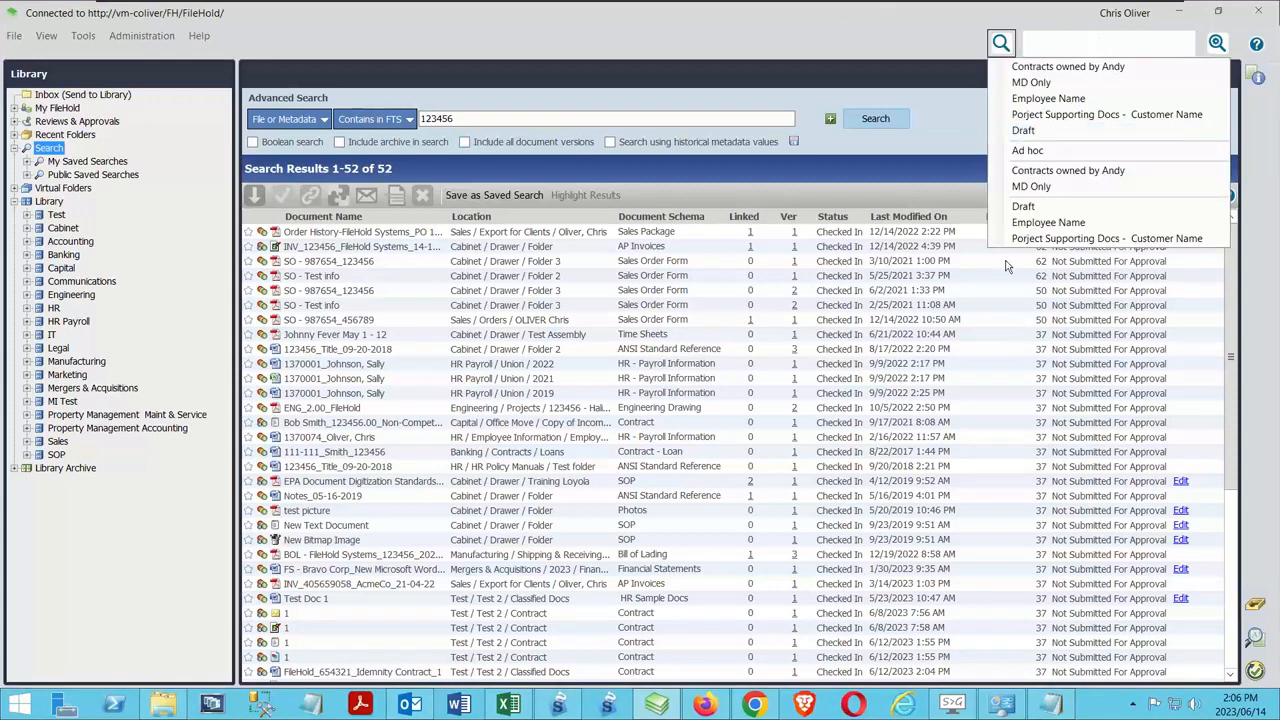
pyautogui.click(1041, 188)
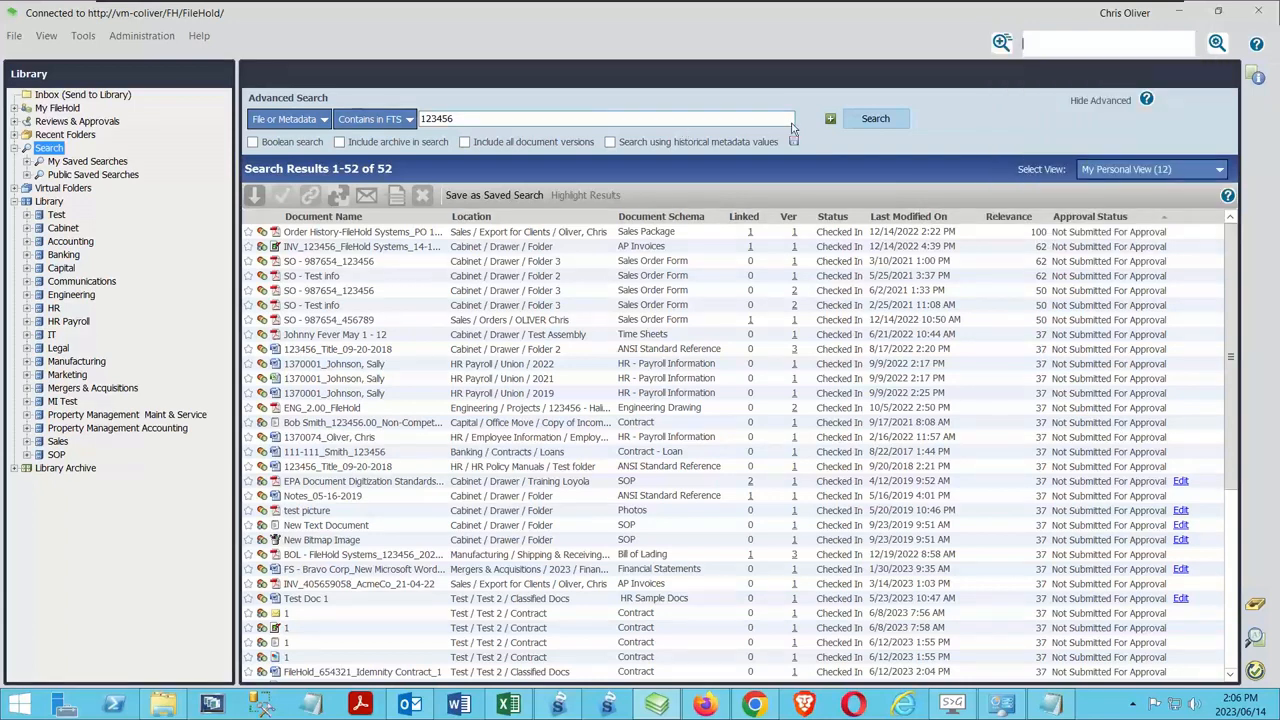
pyautogui.write('123456')
pyautogui.press('Return')
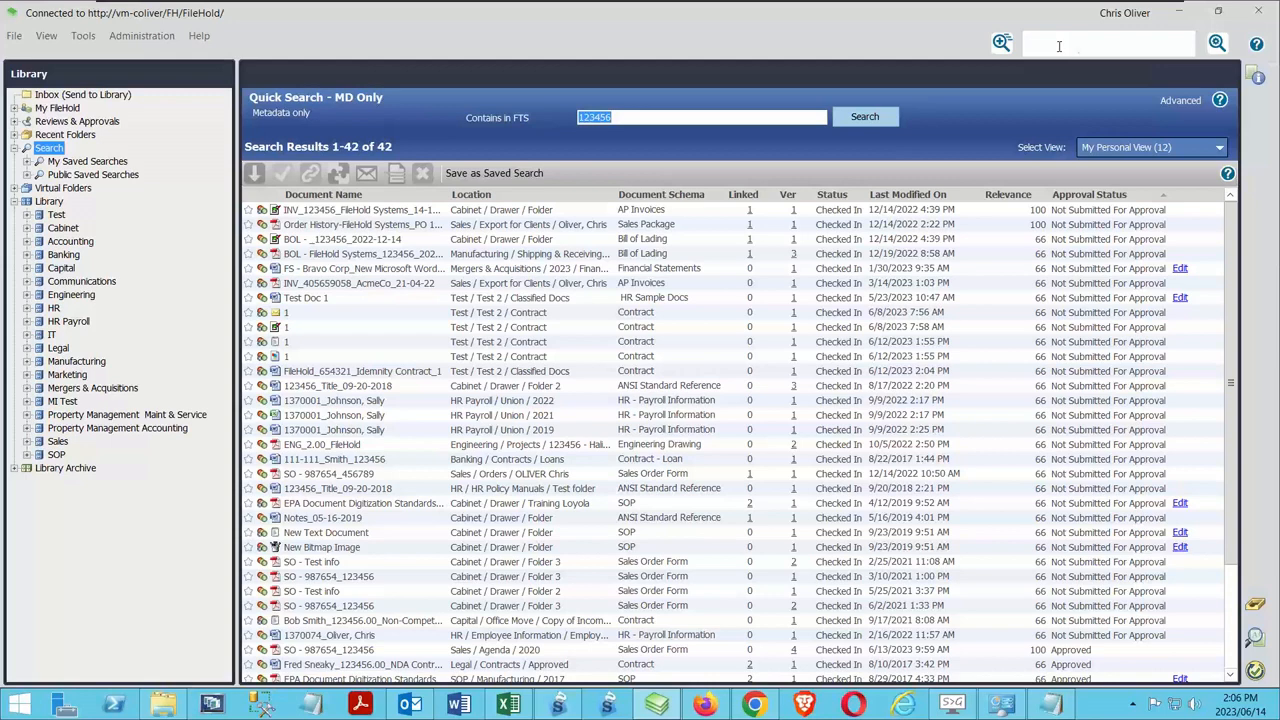
# Display the blank advanced search form, followed by the simple search form of the Search node
pyautogui.click(1218, 43)
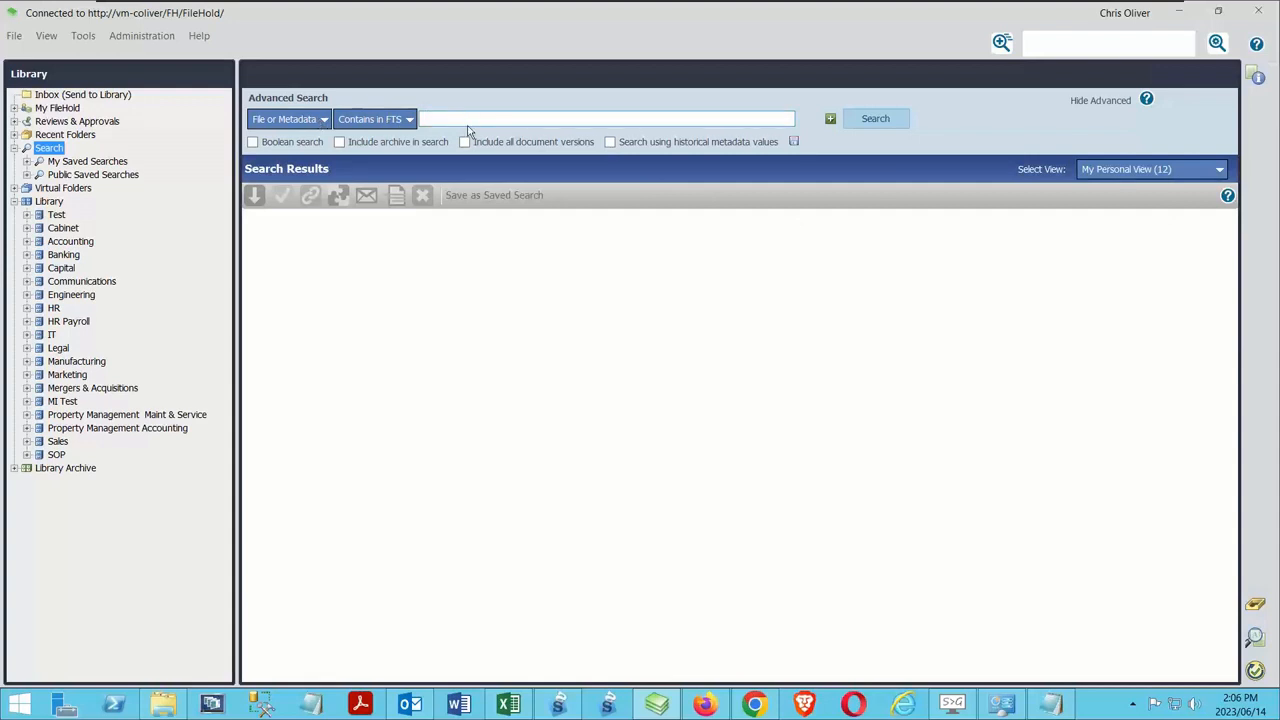
pyautogui.click(49, 149)
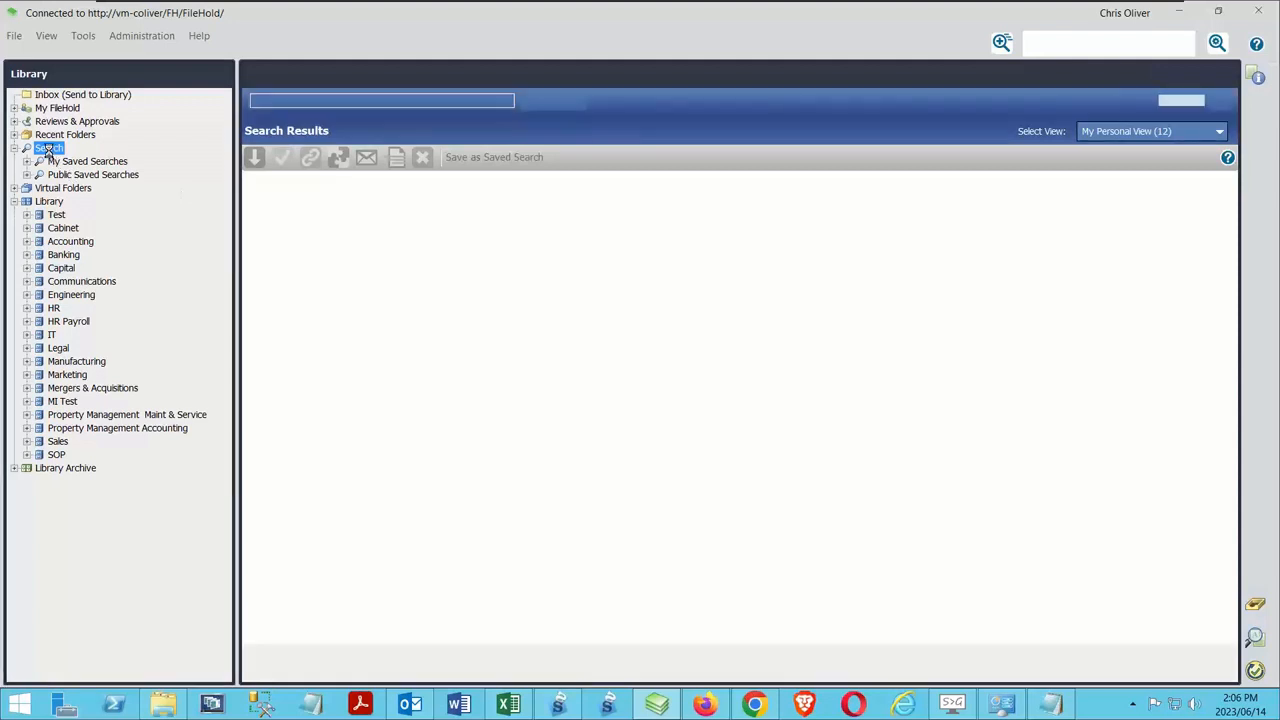
pyautogui.click(421, 99)
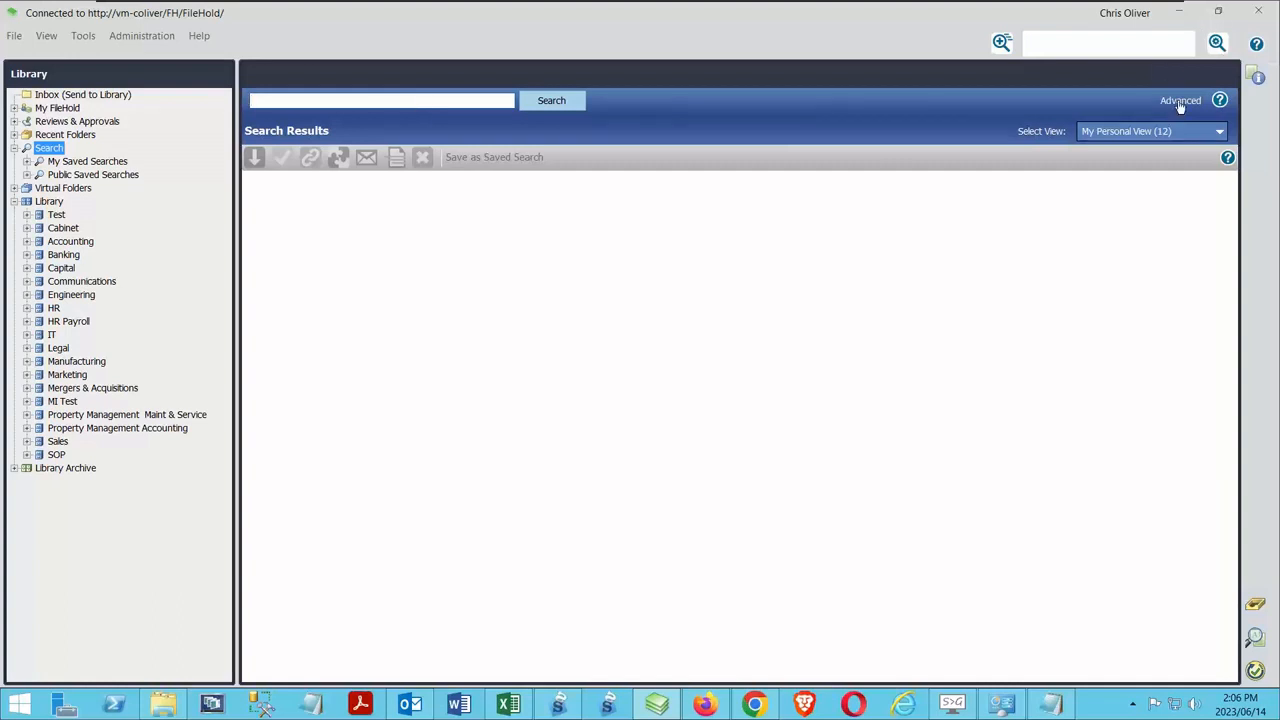
# Run an advanced search on the common metadata field PO Number with Equals and the same number as in the previous searches
pyautogui.click(1217, 44)
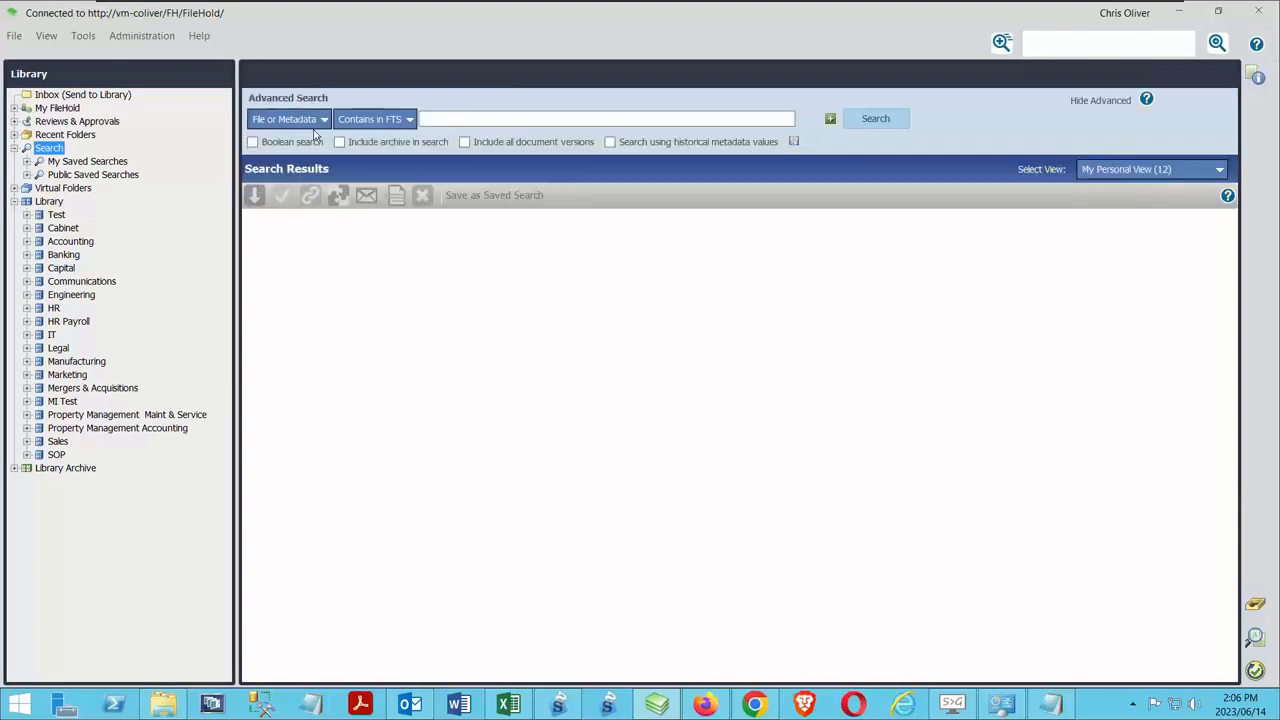
pyautogui.click(300, 119)
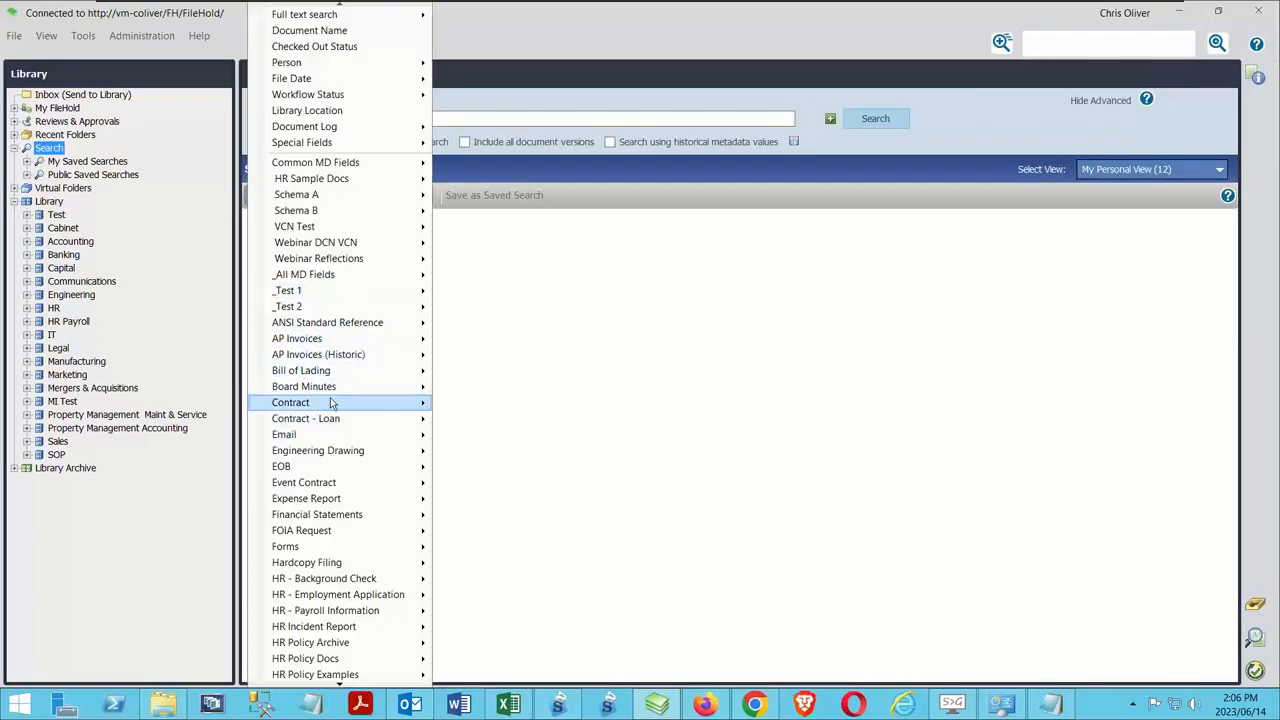
pyautogui.moveTo(345, 162)
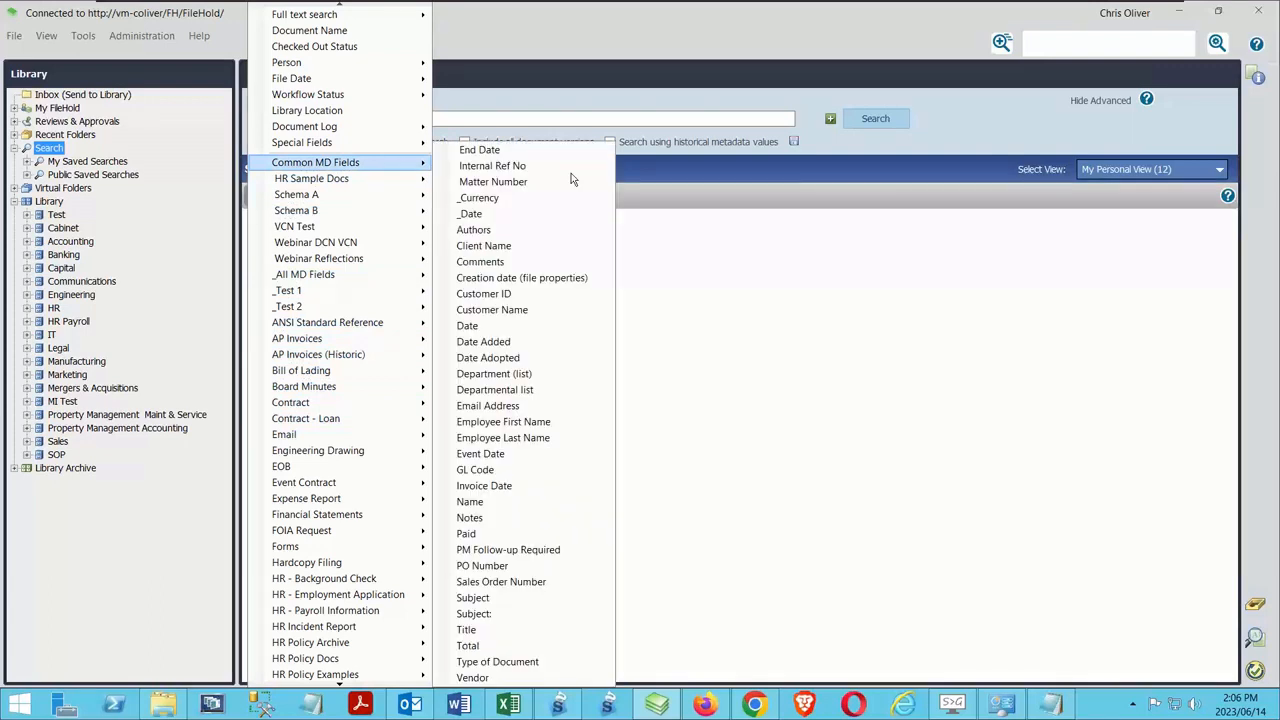
pyautogui.click(490, 566)
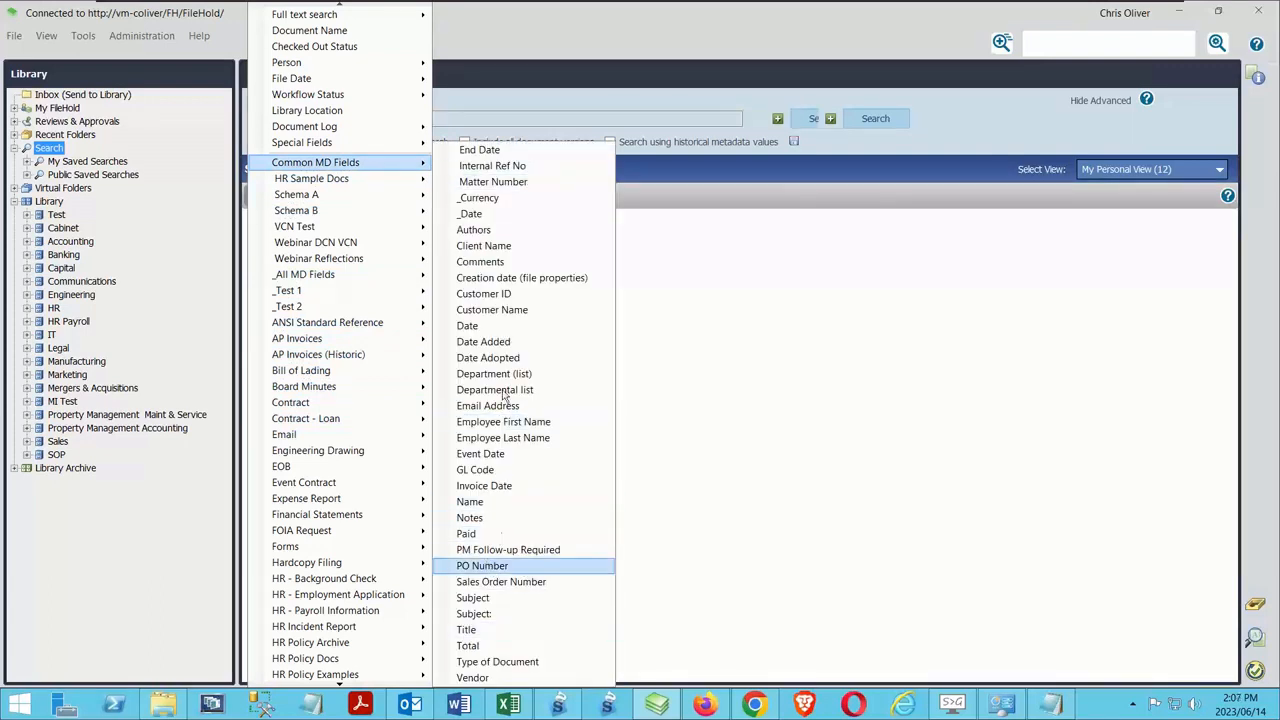
pyautogui.click(508, 112)
pyautogui.write('123')
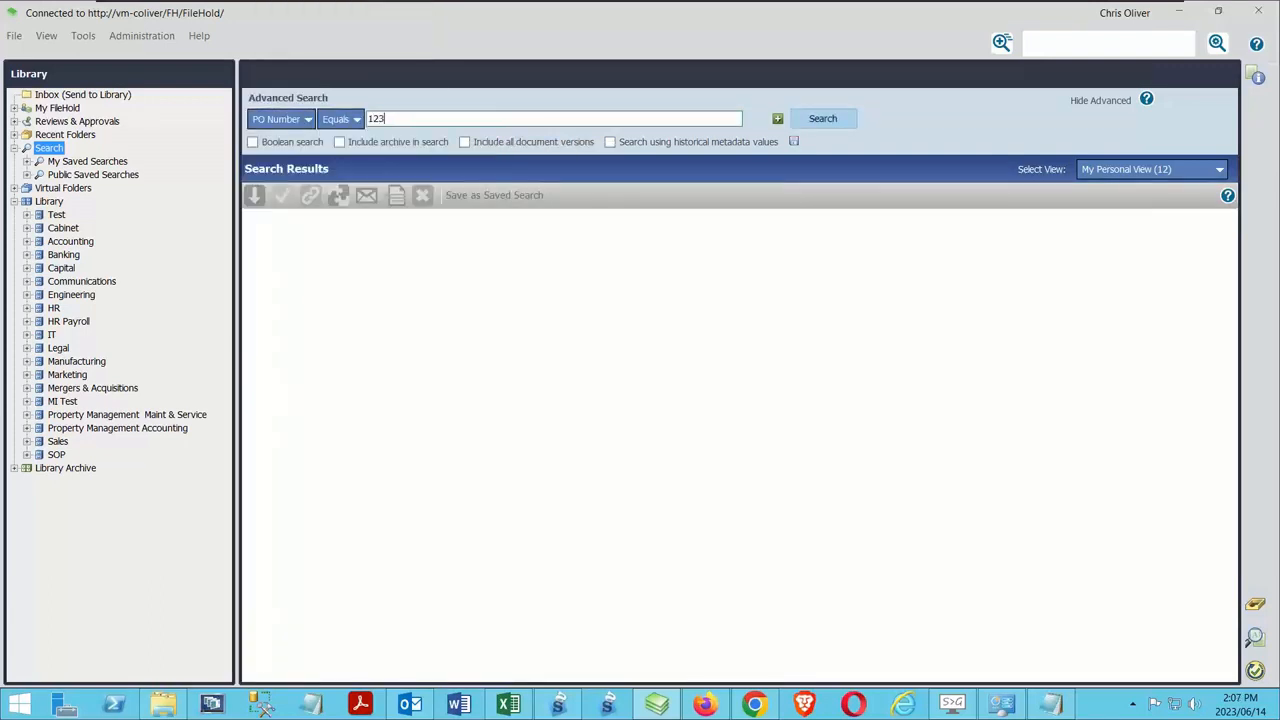
pyautogui.write('456')
pyautogui.press('Return')
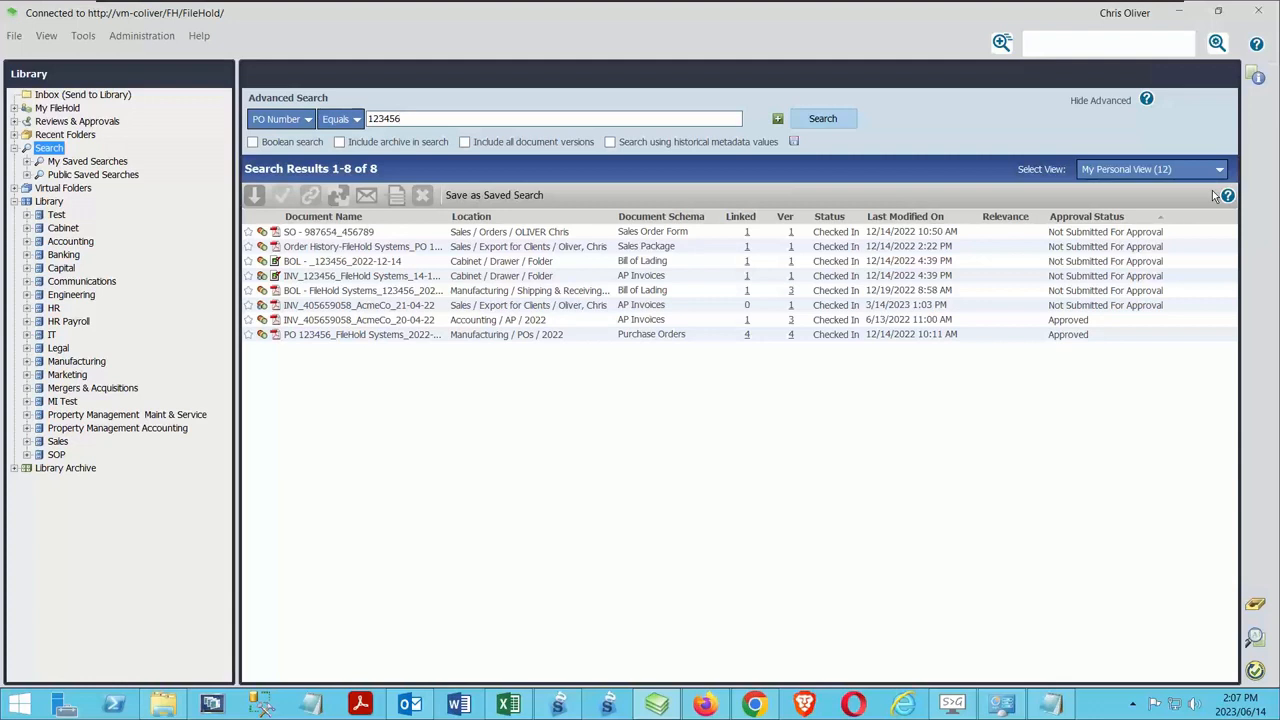
# Open the online help for searching and return to the advanced search results
pyautogui.click(1257, 45)
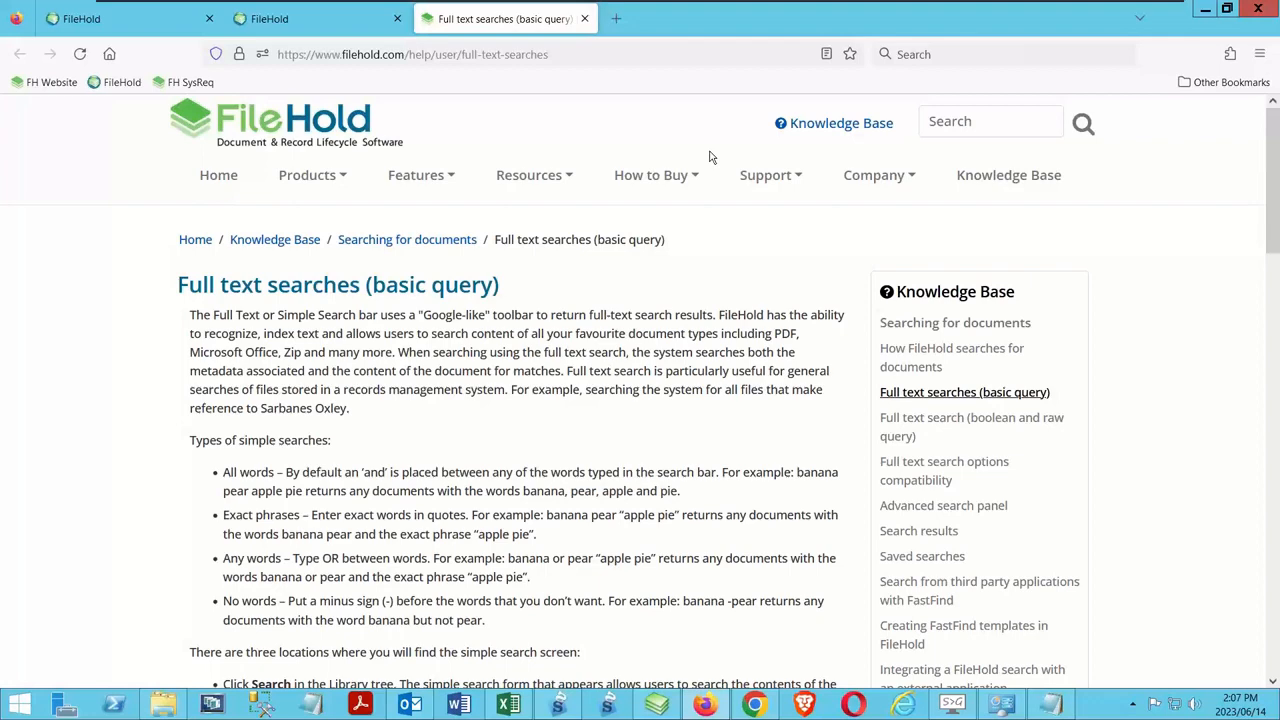
pyautogui.click(1205, 8)
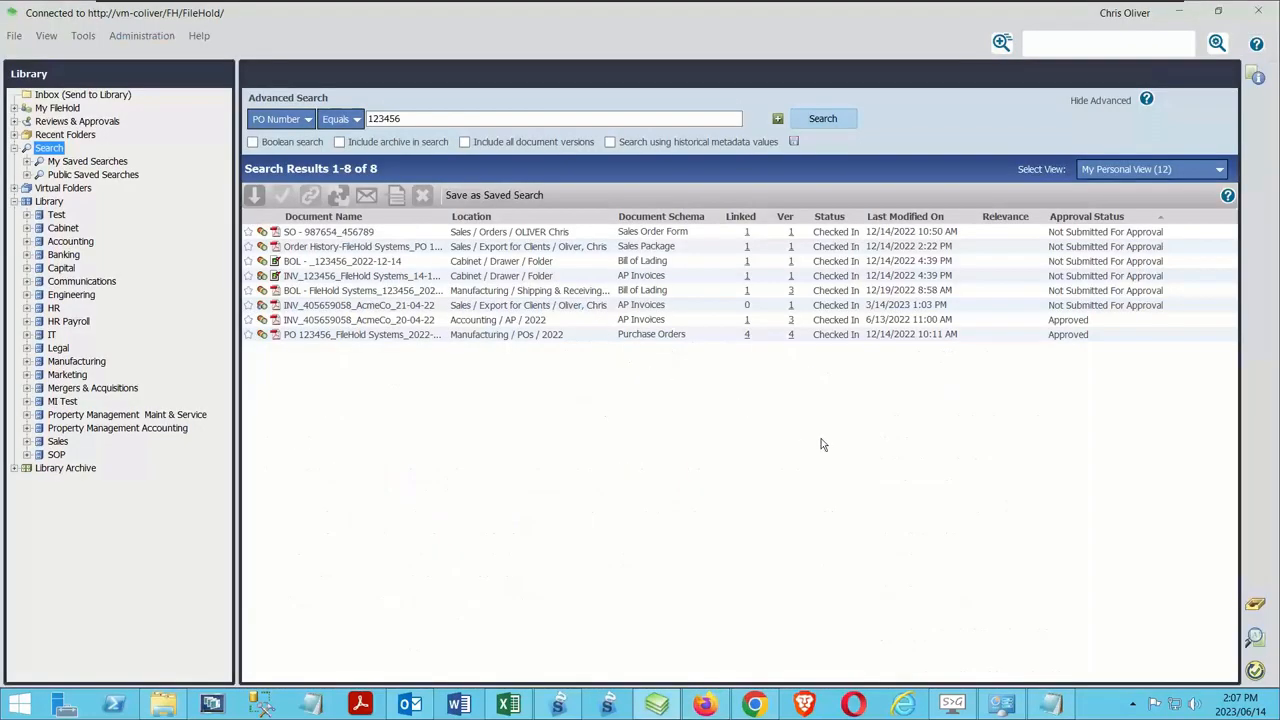
# Show the metadata and file properties of the AcmeCo_21-04-22 invoice in the search results, and close the pane
pyautogui.click(1255, 80)
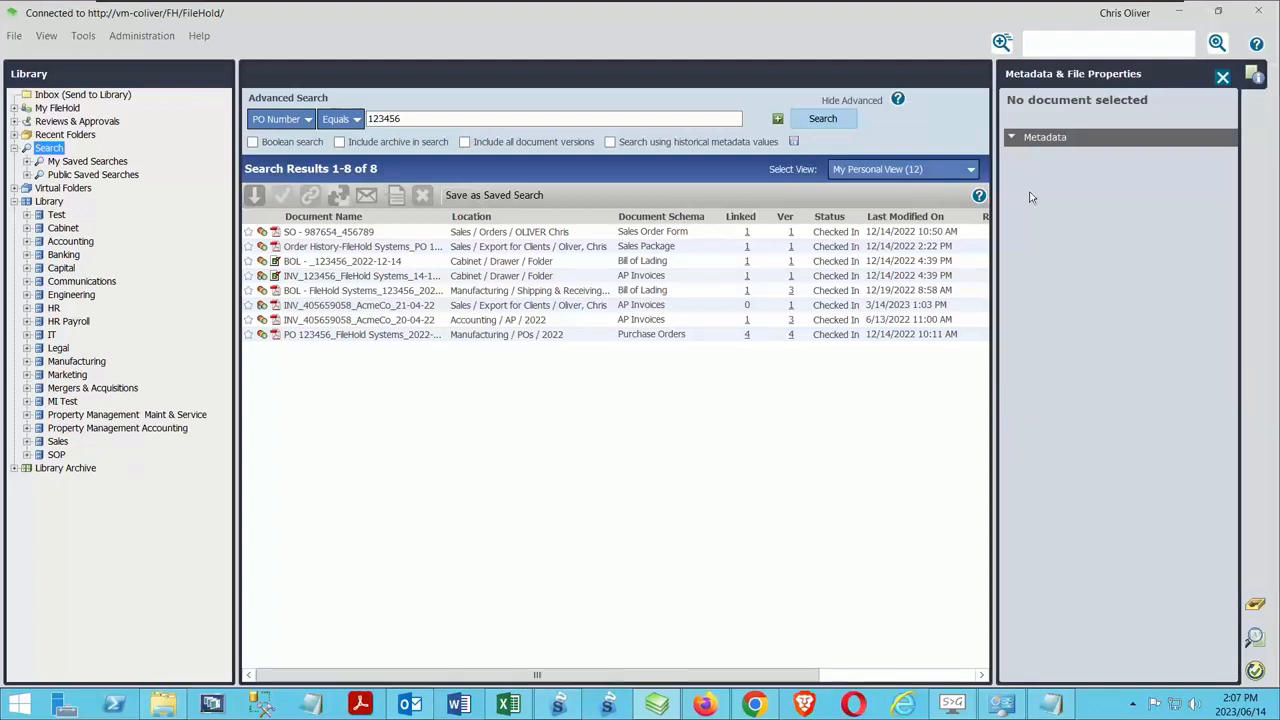
pyautogui.click(389, 305)
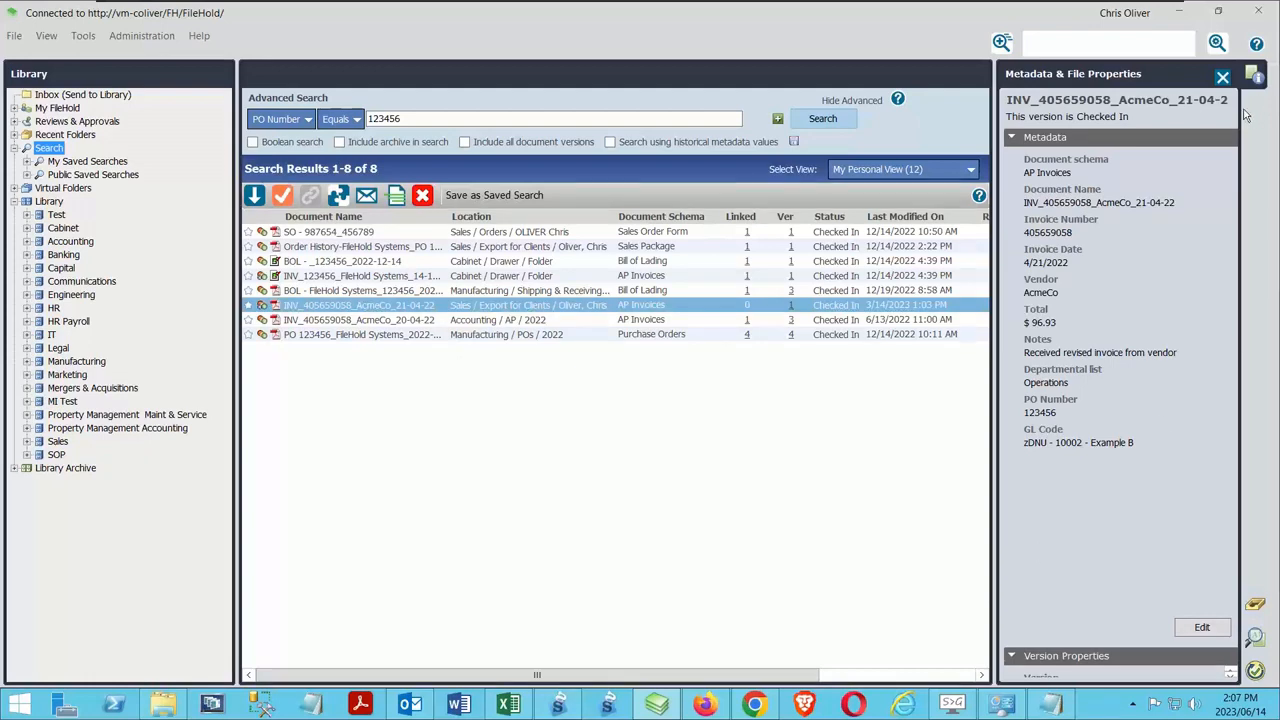
pyautogui.click(1222, 78)
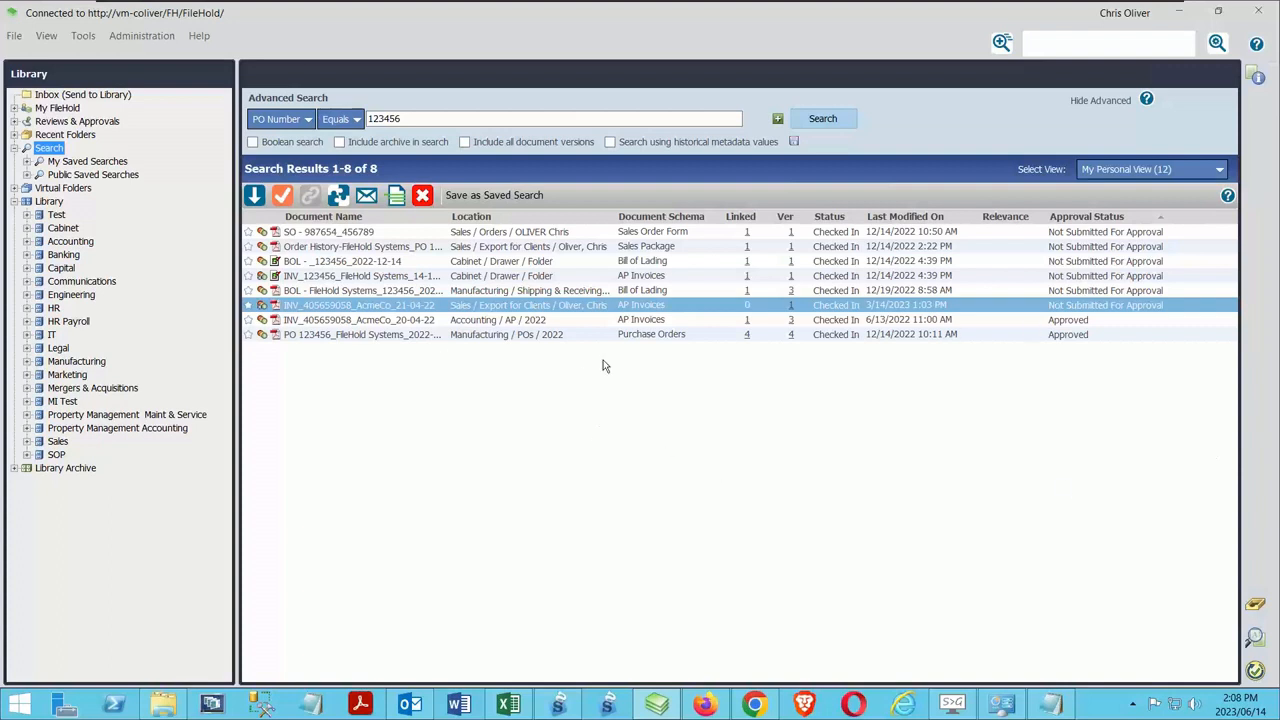
# Show the Metadata & File Properties again from the AcmeCo_21-04-22 invoice's own commands and hide them
pyautogui.rightClick(432, 309)
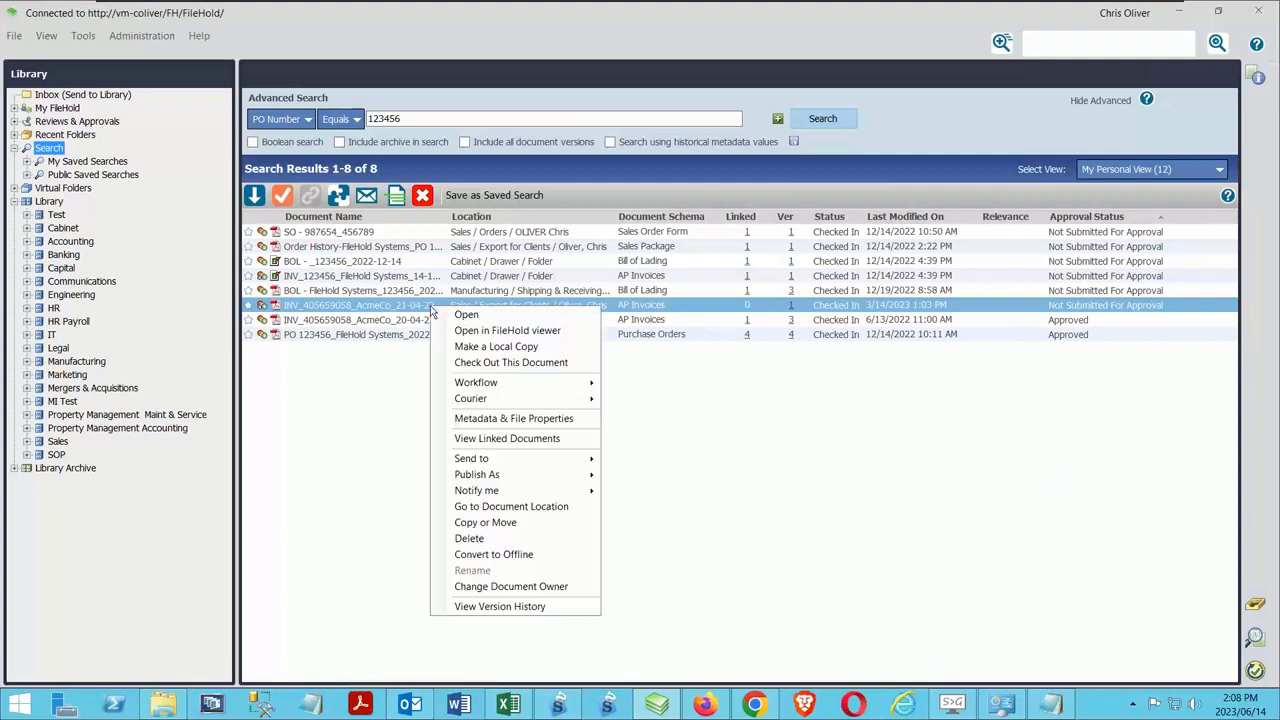
pyautogui.click(481, 420)
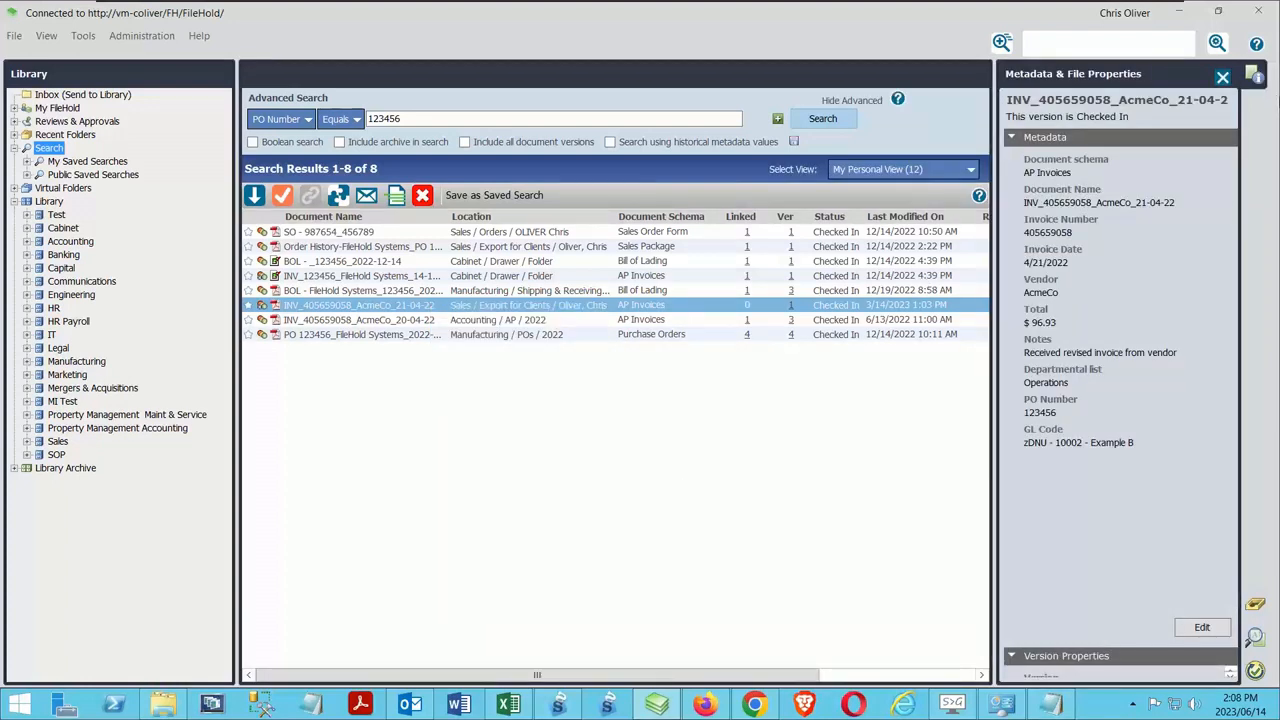
pyautogui.click(1254, 80)
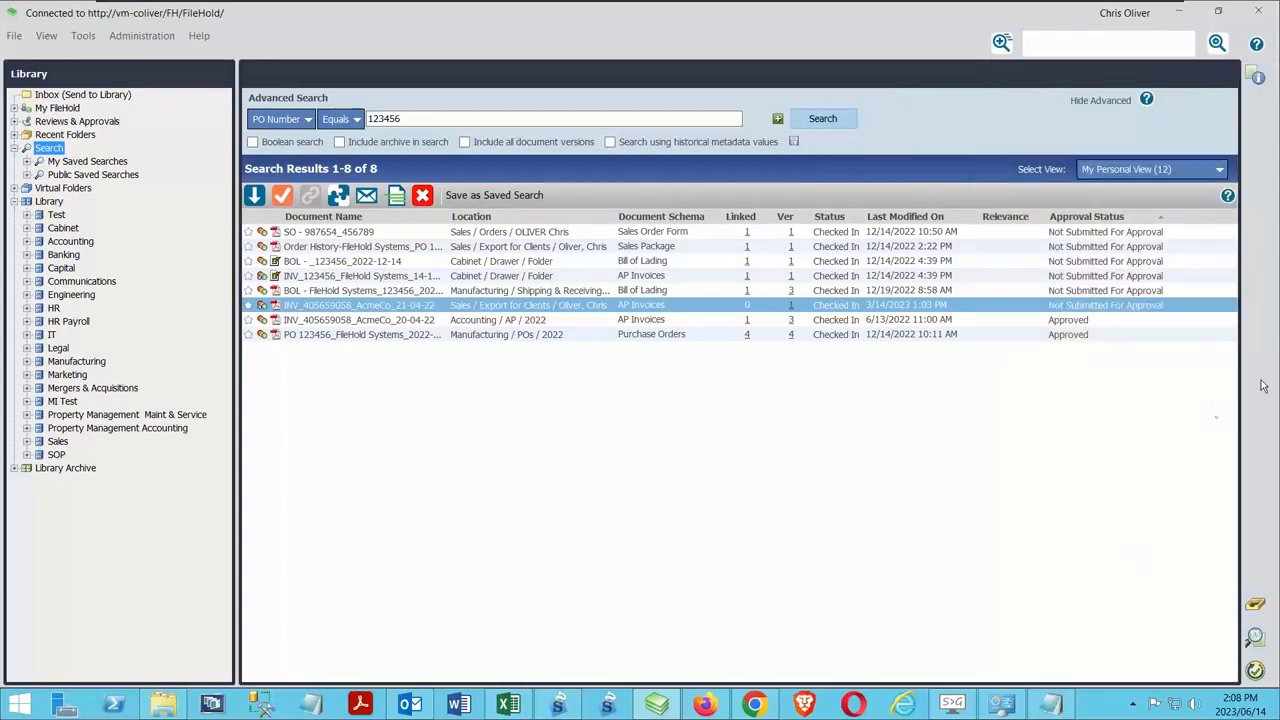
# Change the search results view to SOP Test with the metadata pane displayed, and hide the pane
pyautogui.click(1256, 80)
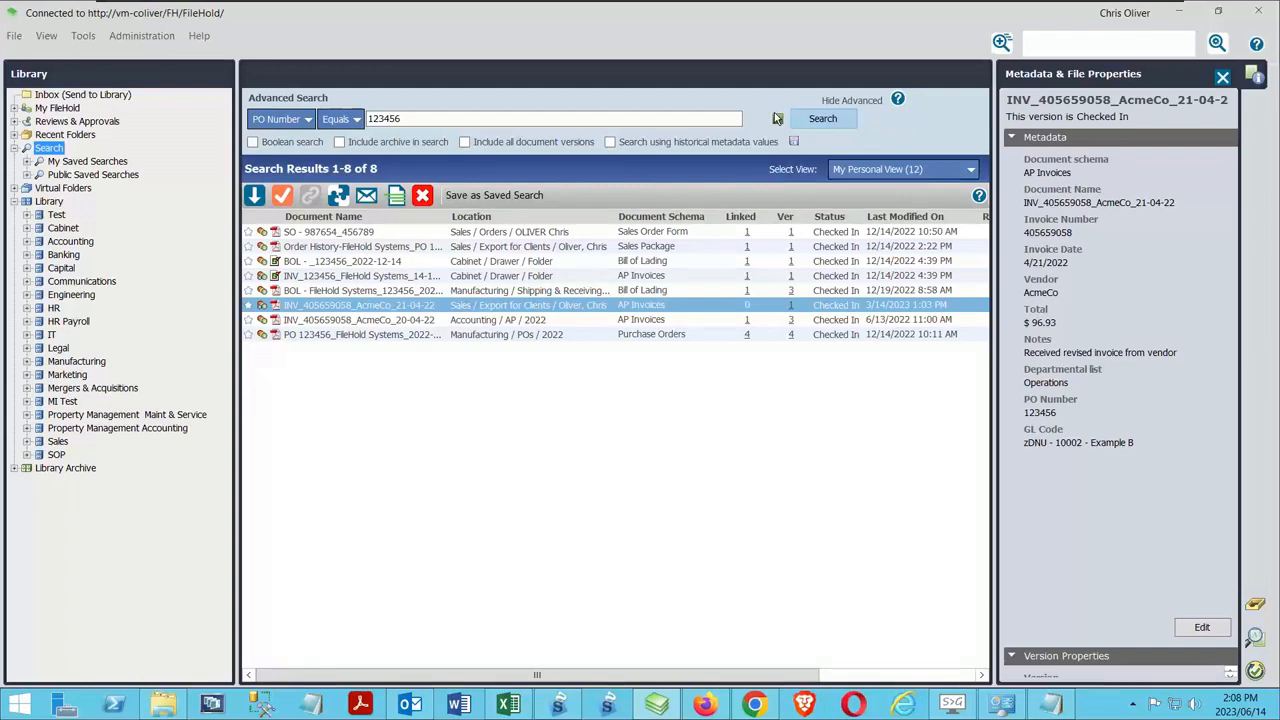
pyautogui.click(962, 172)
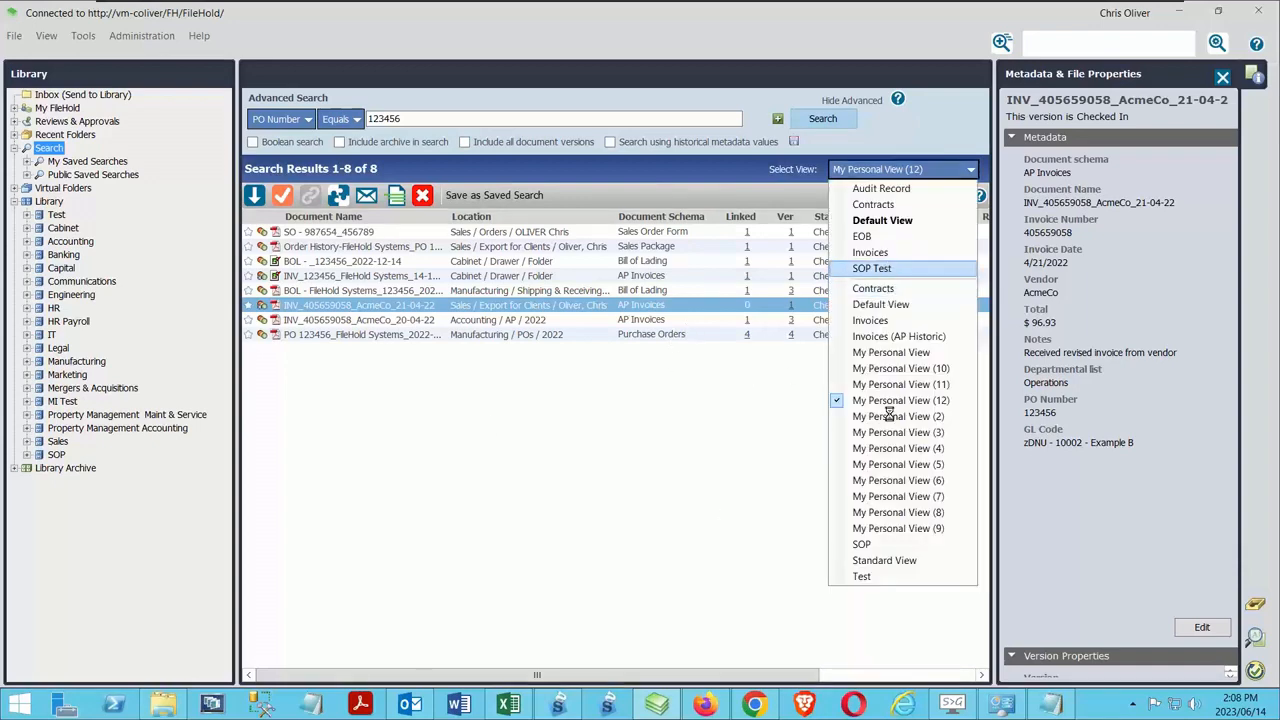
pyautogui.click(886, 269)
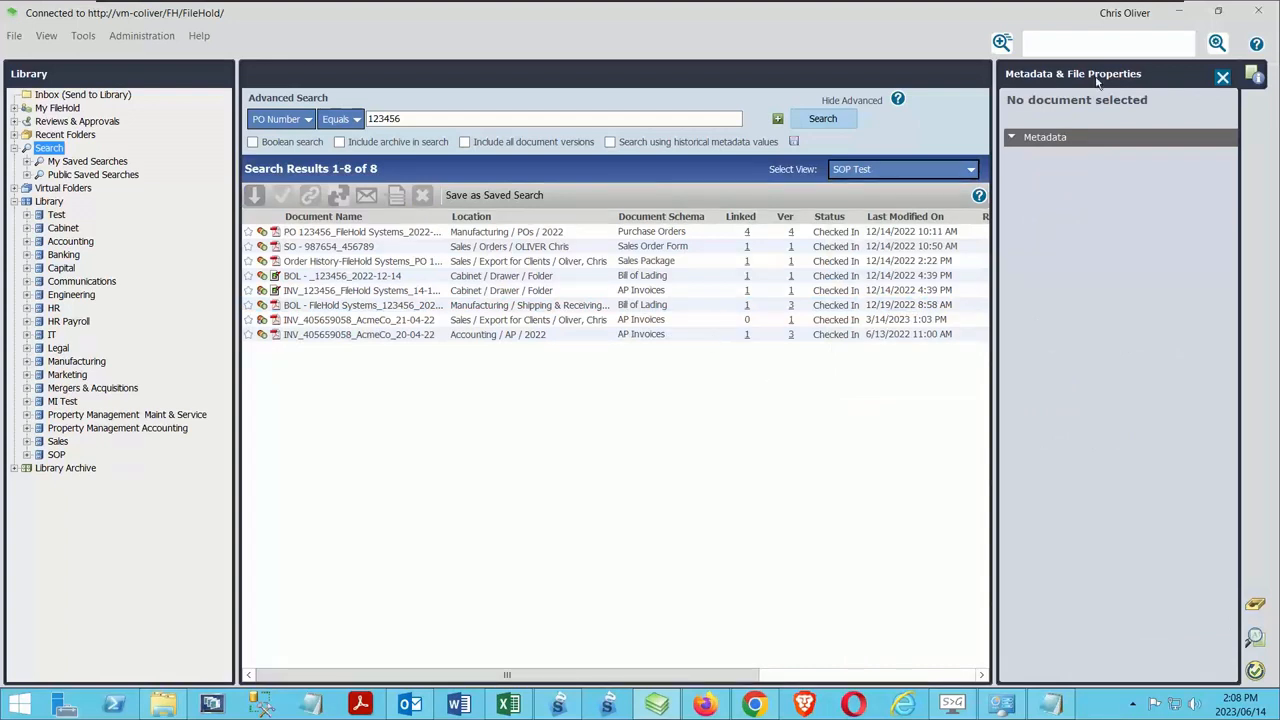
pyautogui.click(1255, 74)
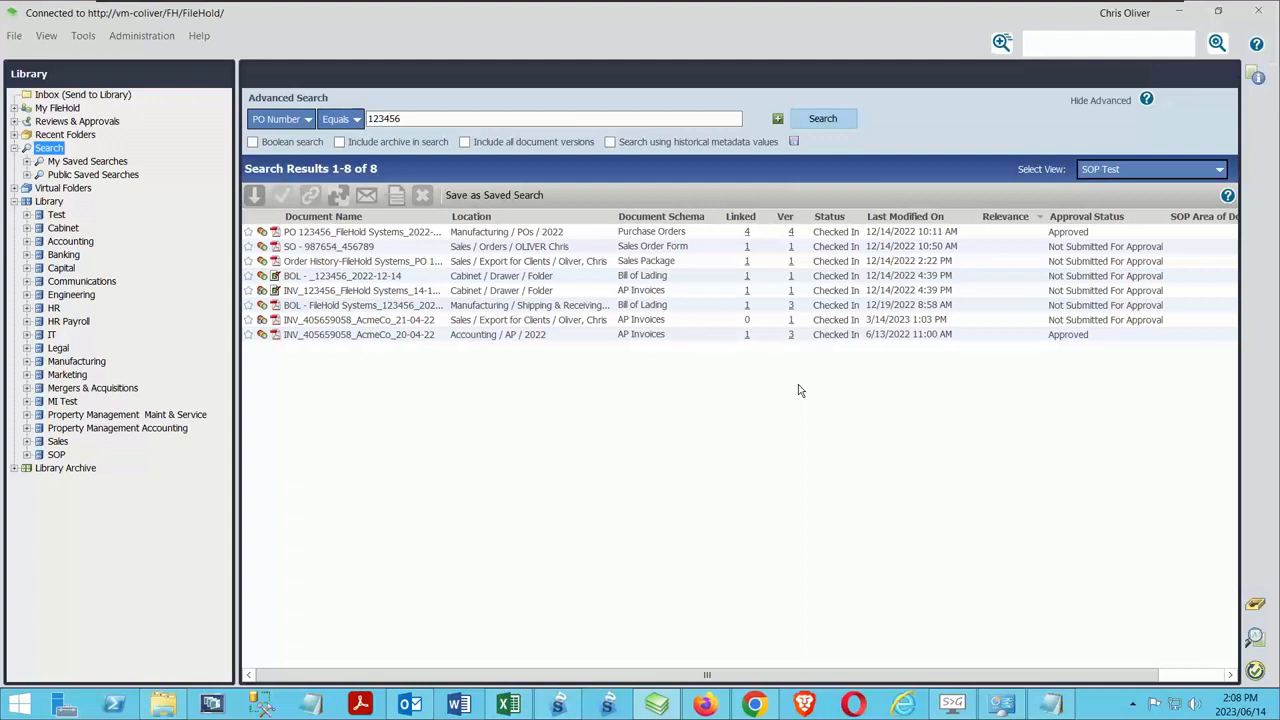
# Open the Document Tray, select its FileHold Systems AP invoice together with the AcmeCo_20-04-22 invoice in the results, and clear the selection
pyautogui.click(1254, 600)
pyautogui.moveTo(1278, 600)
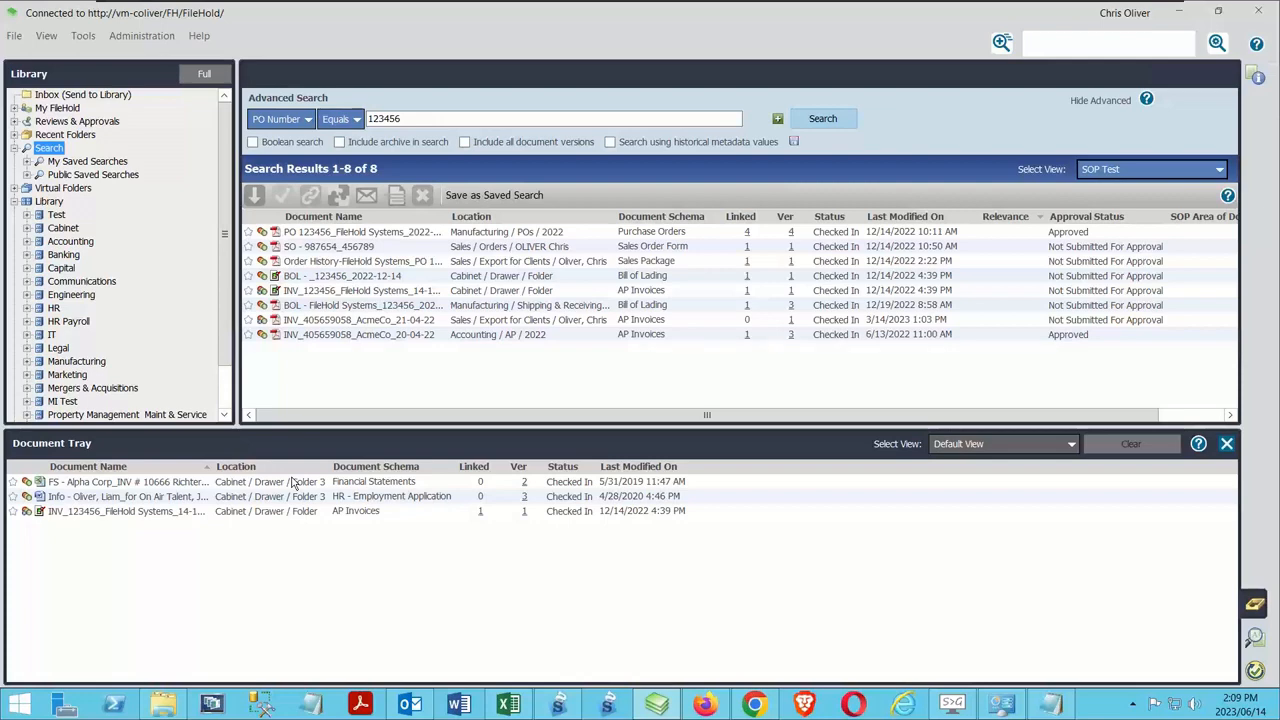
pyautogui.click(275, 512)
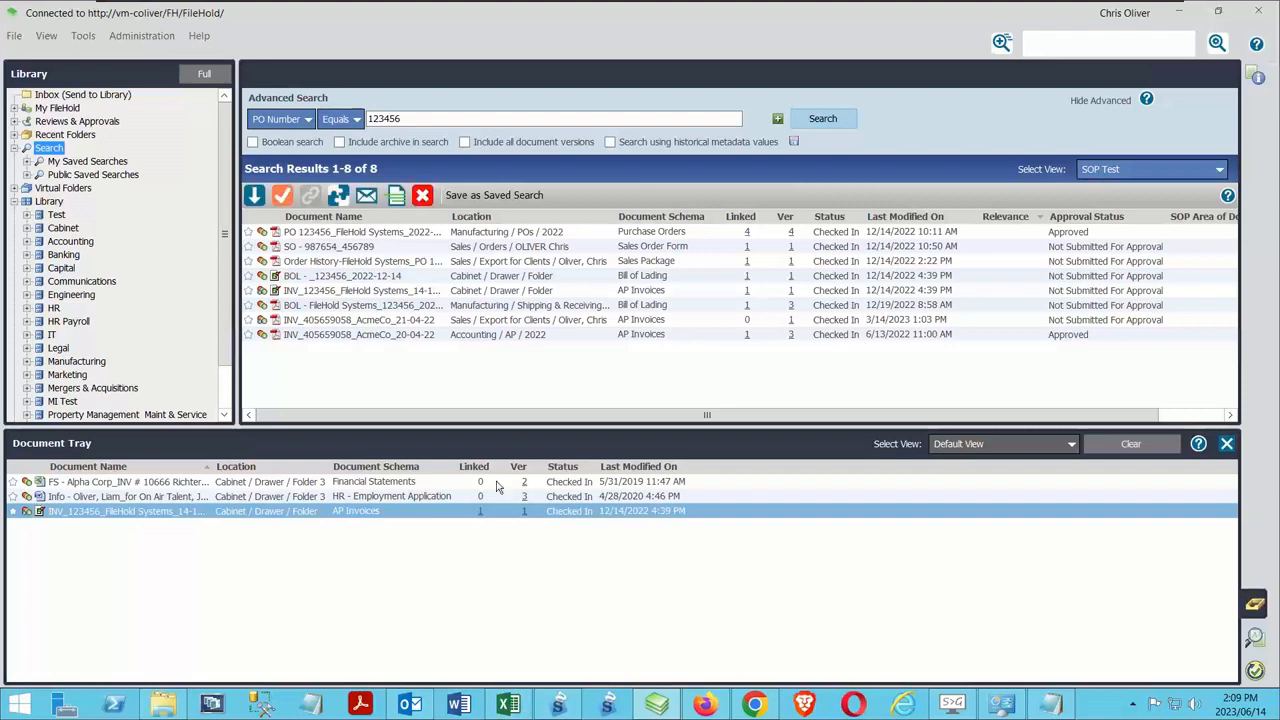
pyautogui.click(517, 335)
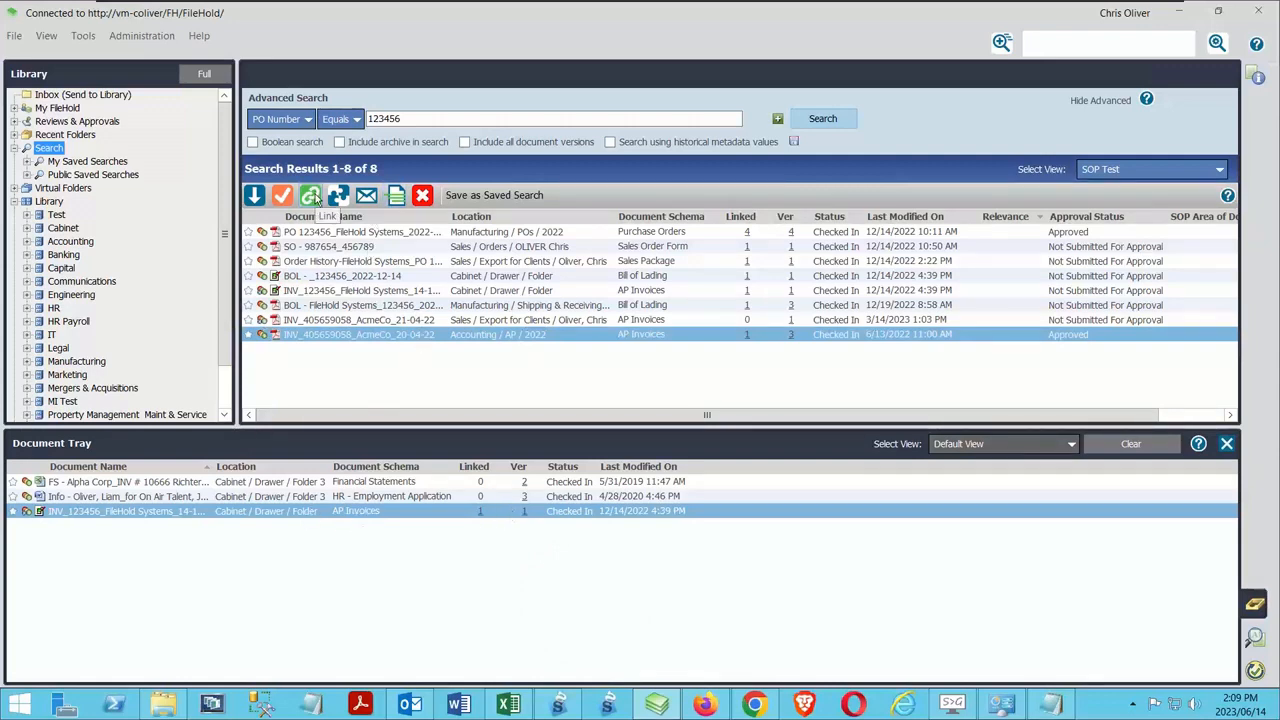
pyautogui.click(459, 584)
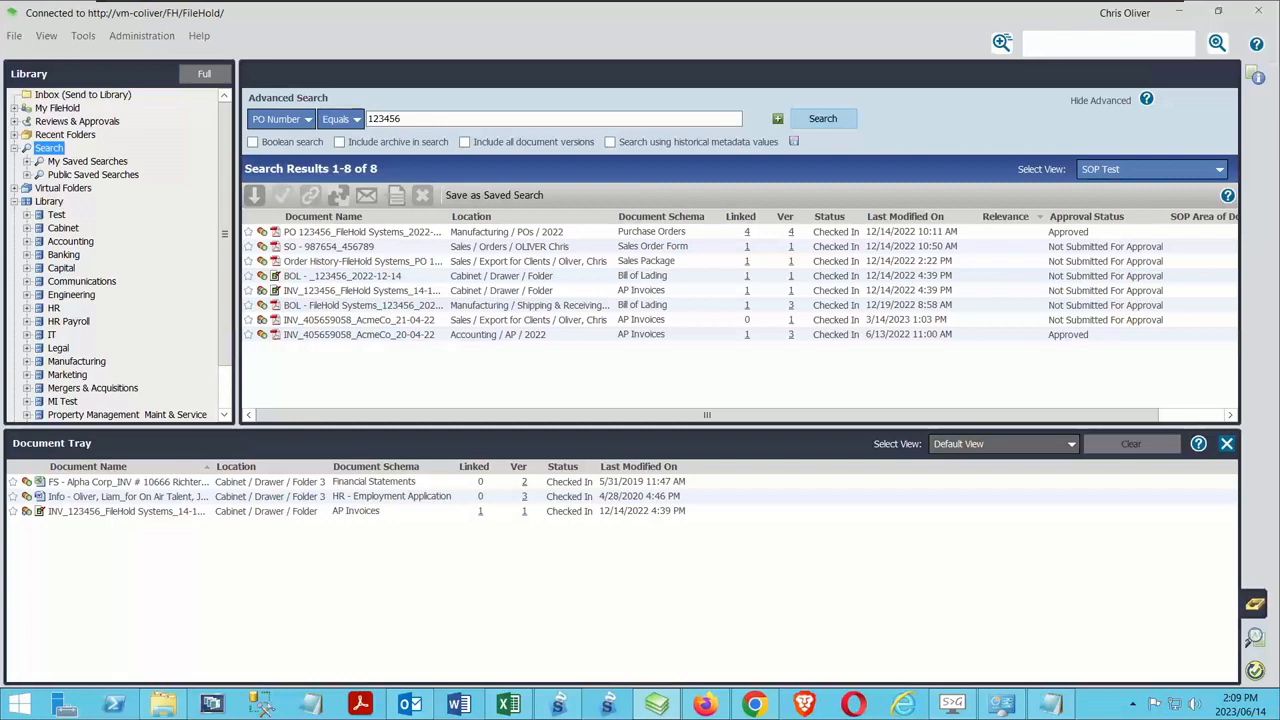
# Add the AcmeCo_20-04-22 invoice from the search results to the Document Tray and clear it from the tray again
pyautogui.click(330, 341)
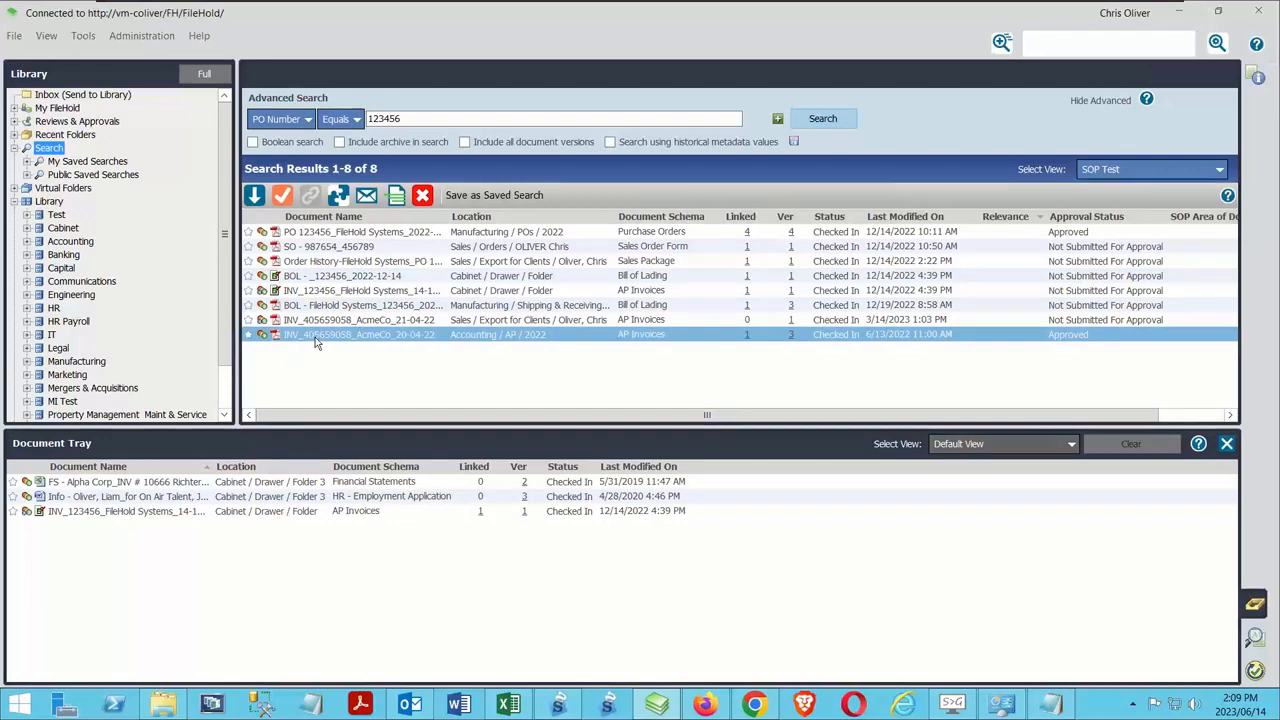
pyautogui.moveTo(315, 342); pyautogui.dragTo(228, 600)
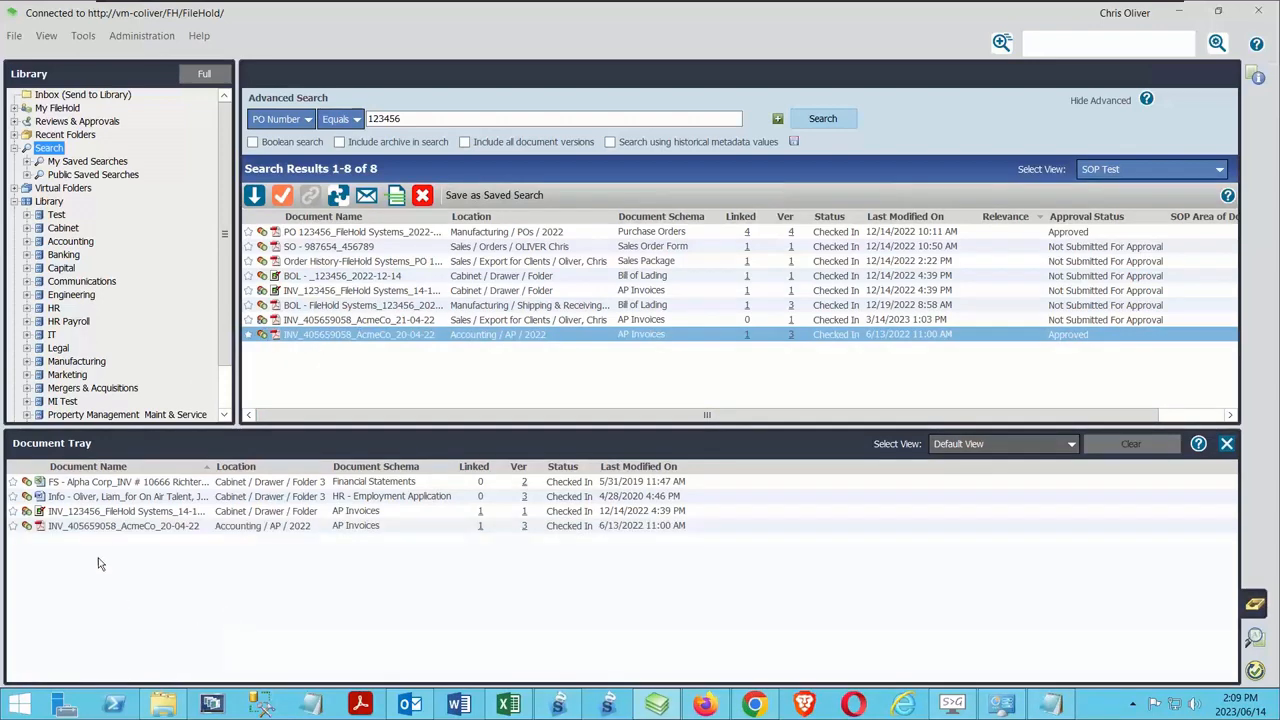
pyautogui.click(112, 530)
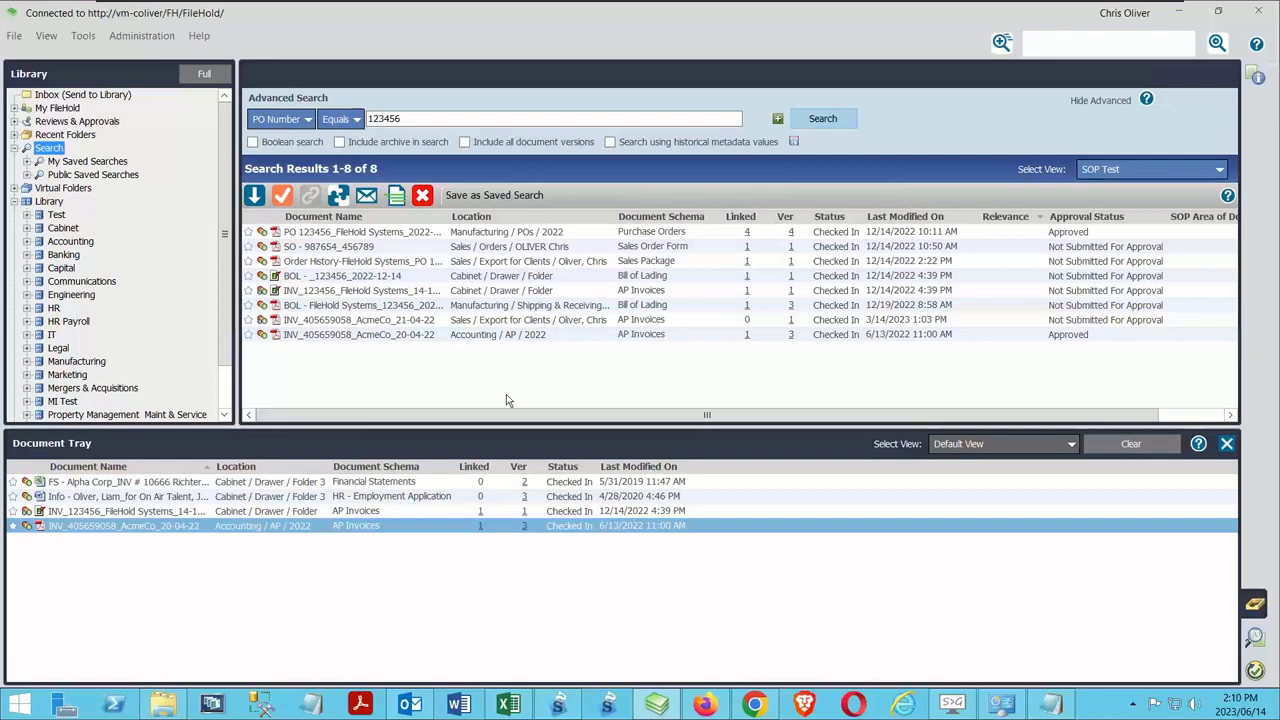
pyautogui.click(1160, 445)
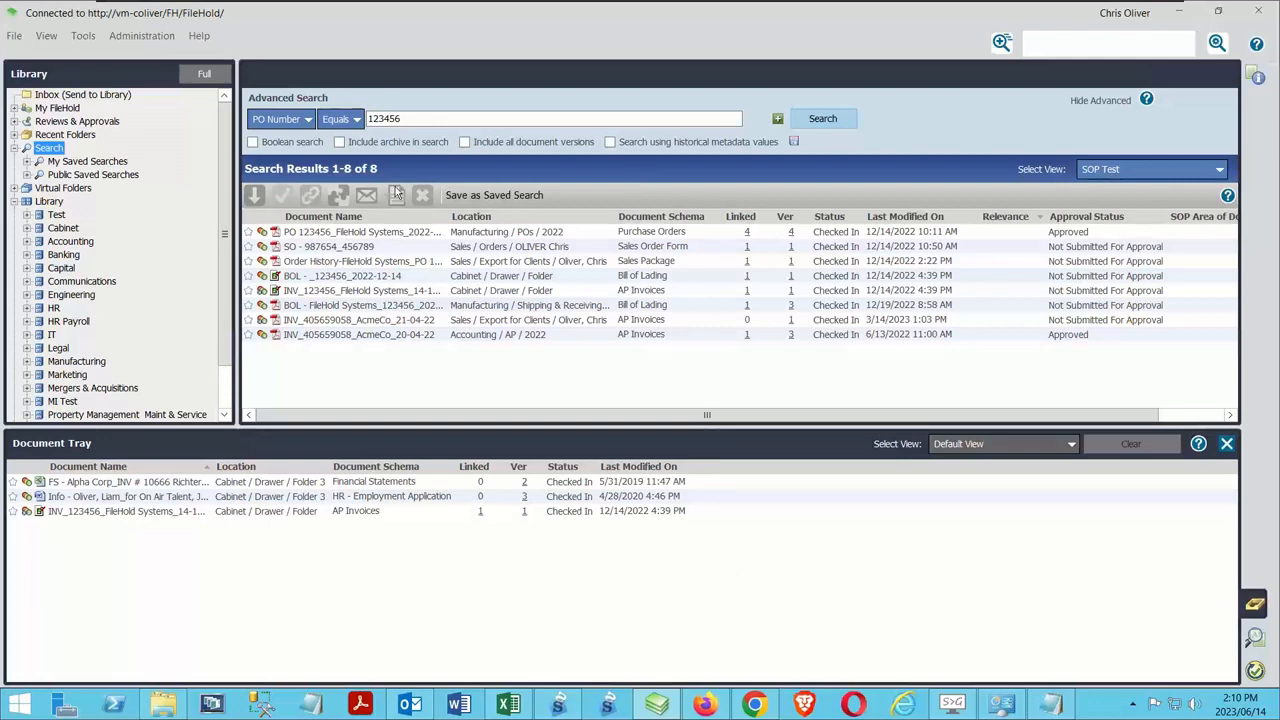
# Select the Order History package together with the 2022-12-14 bill of lading, switch to the three AP Invoices results, and clear the selection
pyautogui.click(335, 264)
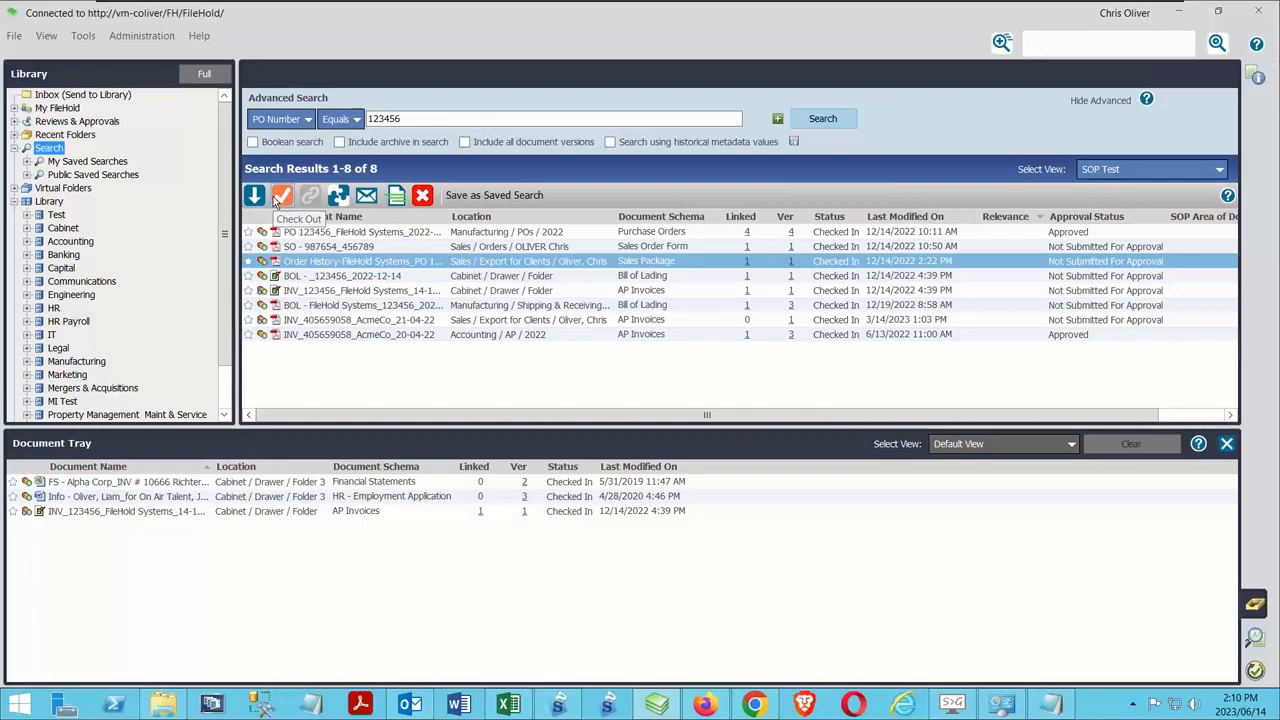
pyautogui.keyDown('ctrl'); pyautogui.click(375, 279); pyautogui.keyUp('ctrl')
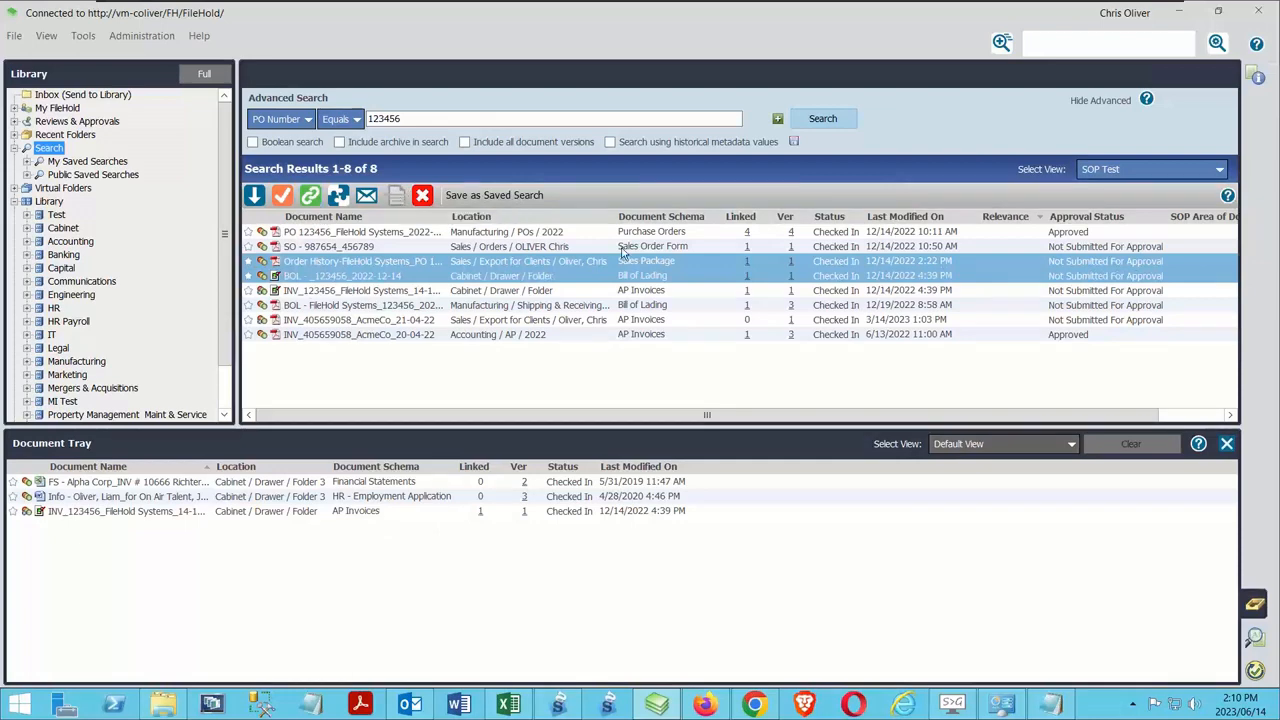
pyautogui.click(632, 291)
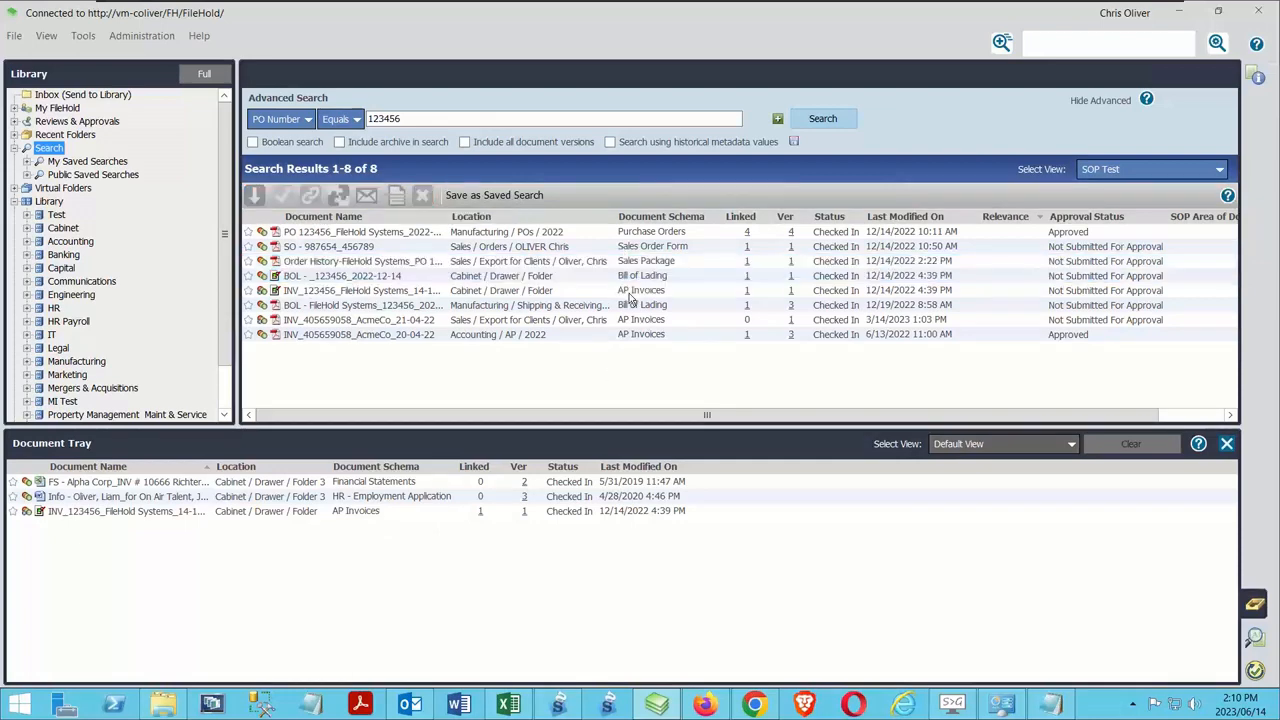
pyautogui.keyDown('ctrl'); pyautogui.click(652, 335); pyautogui.keyUp('ctrl')
pyautogui.keyDown('ctrl'); pyautogui.click(642, 320); pyautogui.keyUp('ctrl')
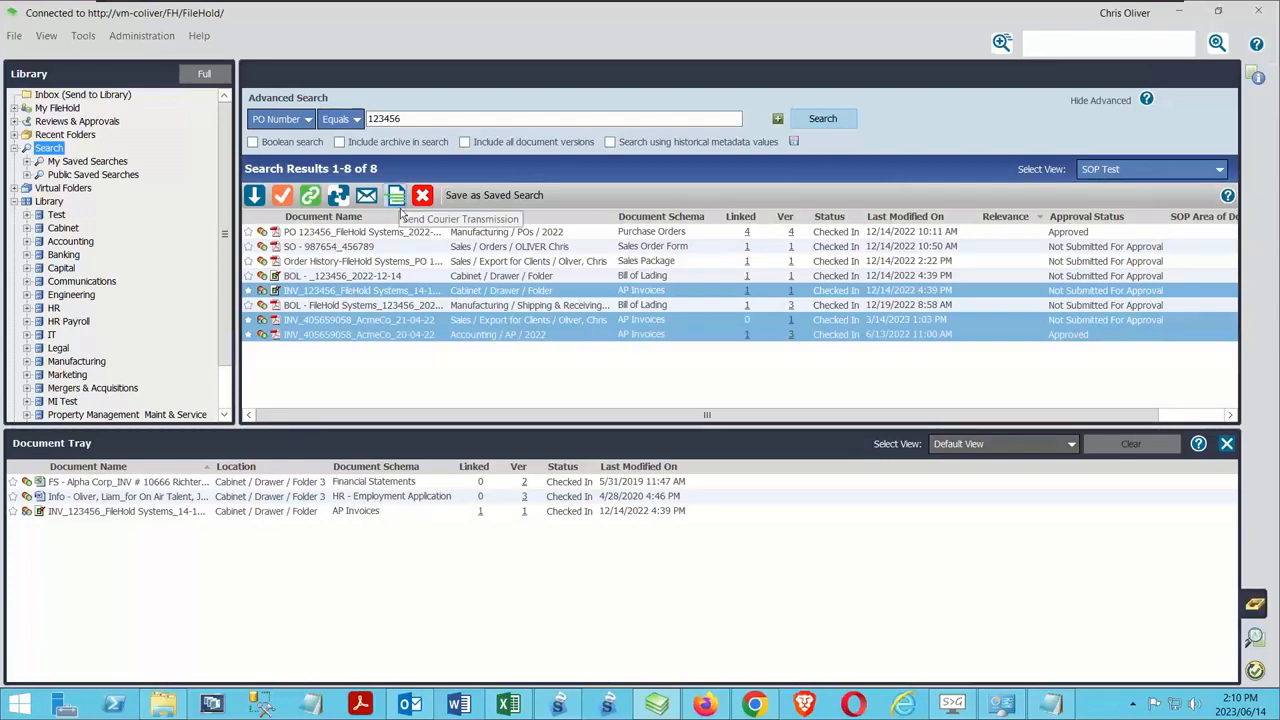
pyautogui.click(311, 577)
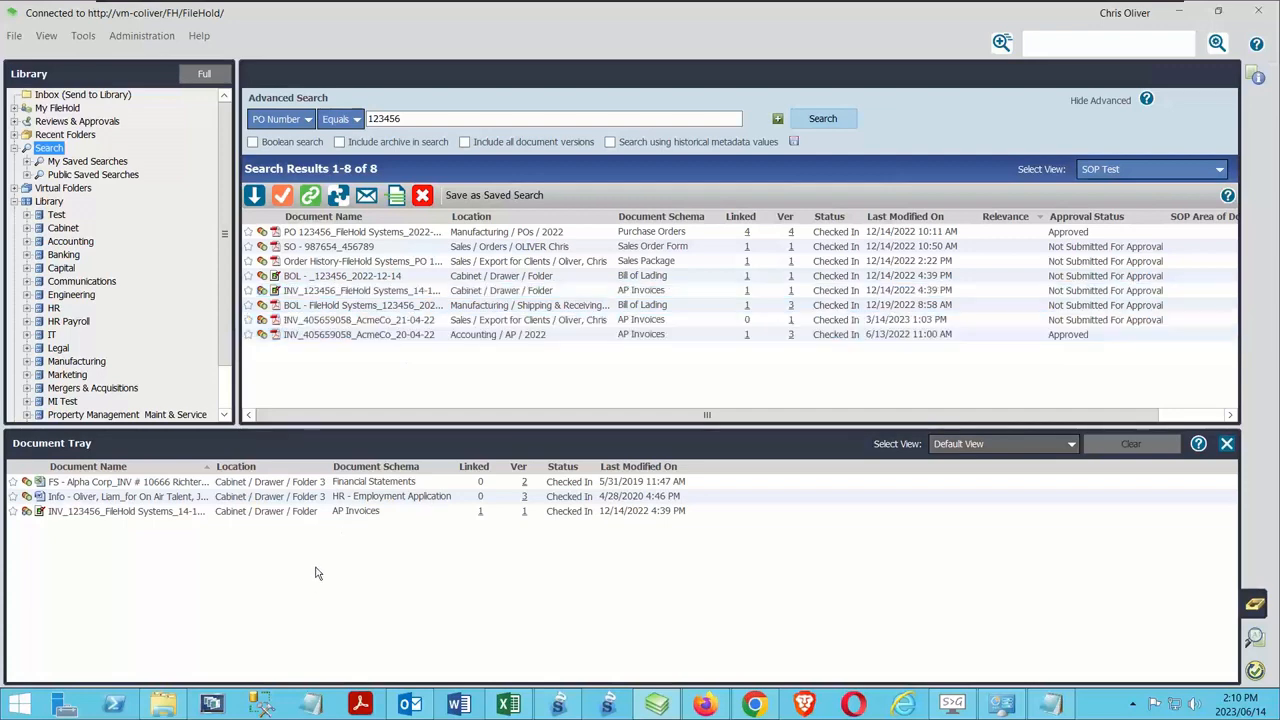
# Select the FileHold Systems AP invoice in the Document Tray and clear the selection
pyautogui.click(122, 511)
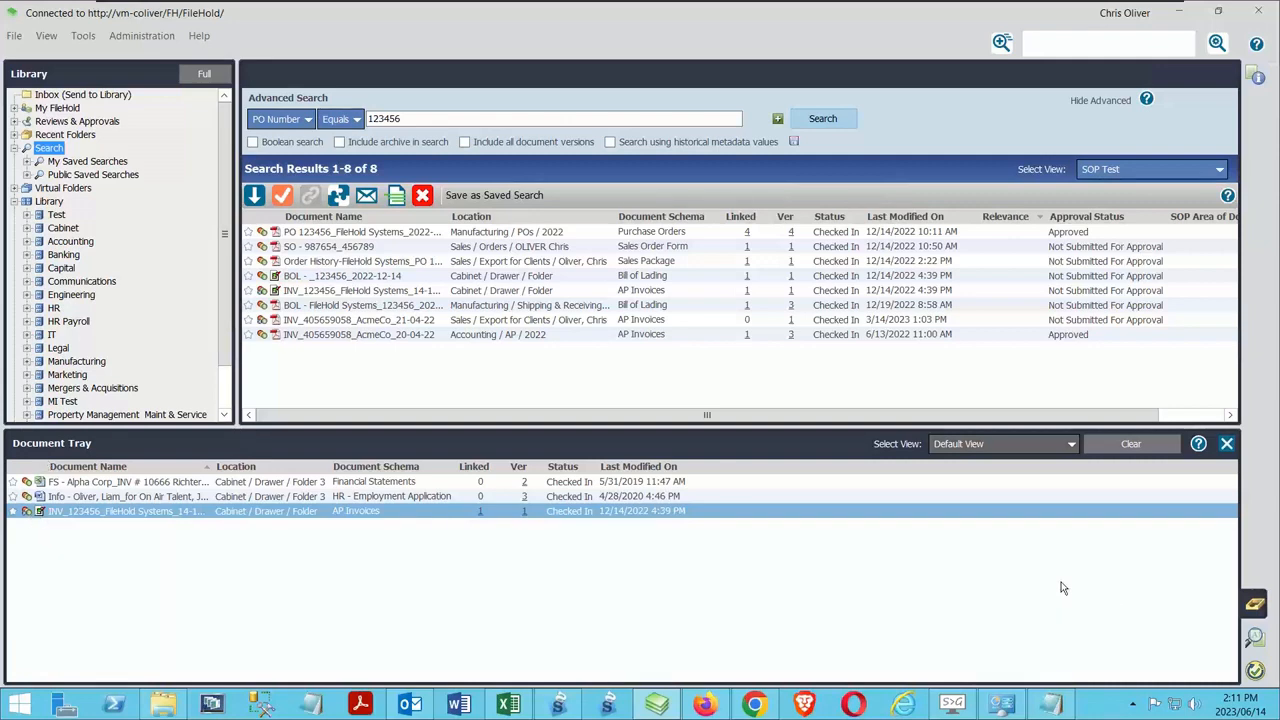
pyautogui.click(601, 631)
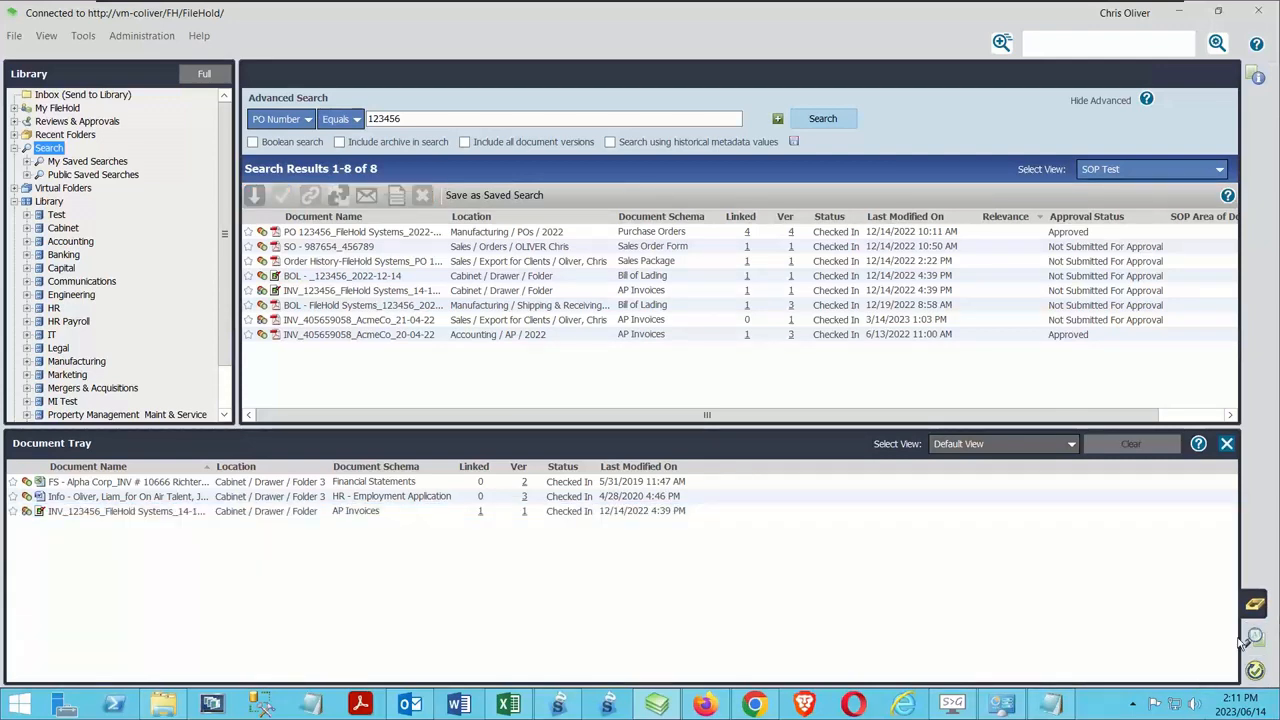
# Show the Document Viewer, close the travel expense report loaded in it, and open the Sales Order Form result in the FileHold viewer
pyautogui.click(1254, 637)
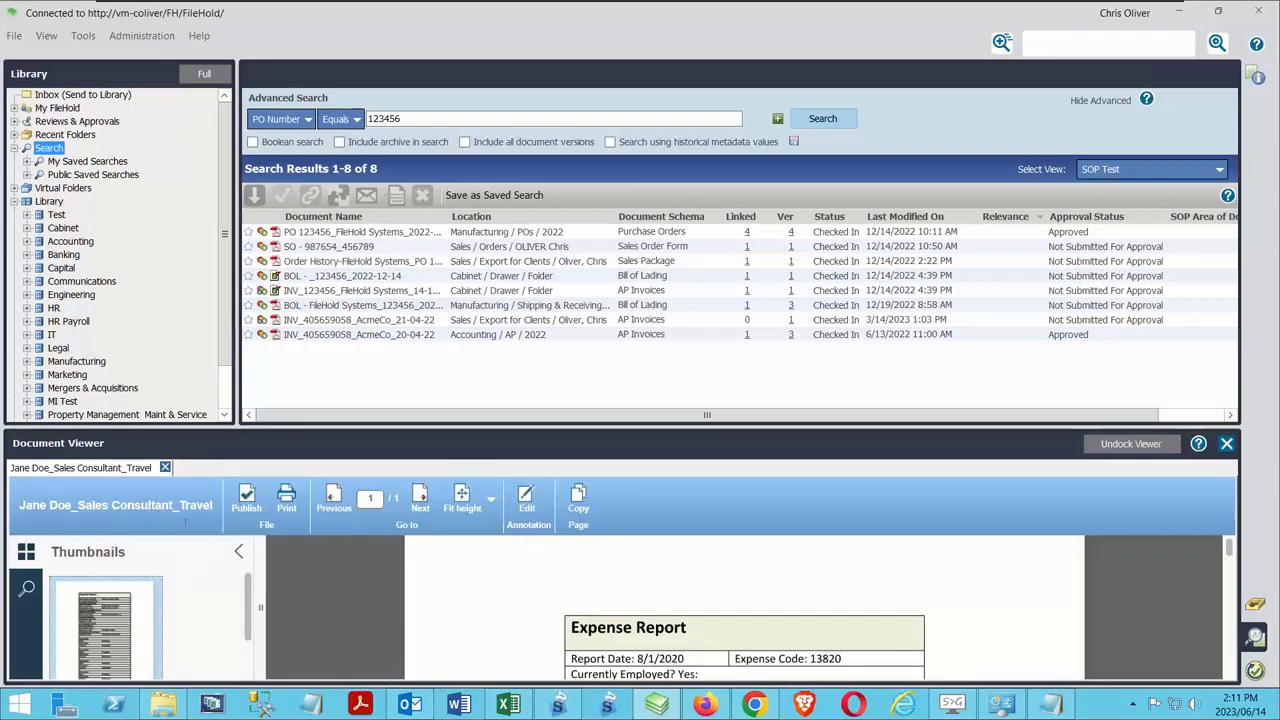
pyautogui.click(165, 467)
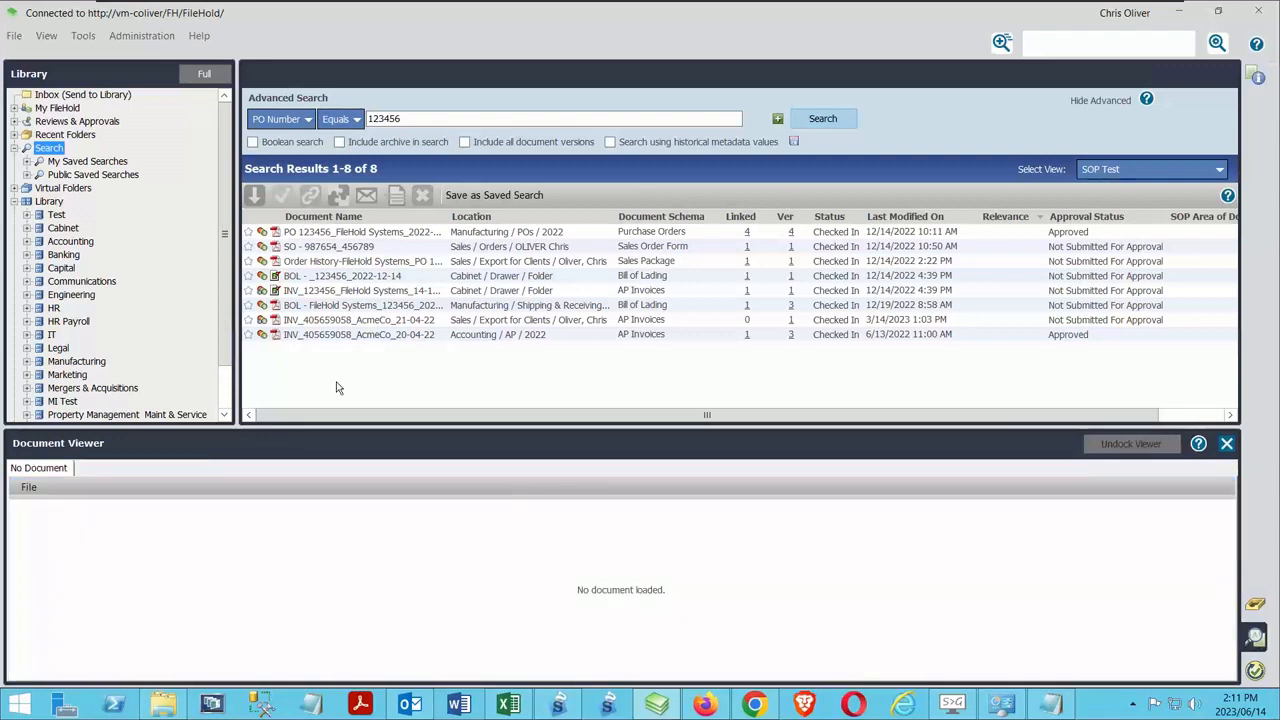
pyautogui.rightClick(314, 246)
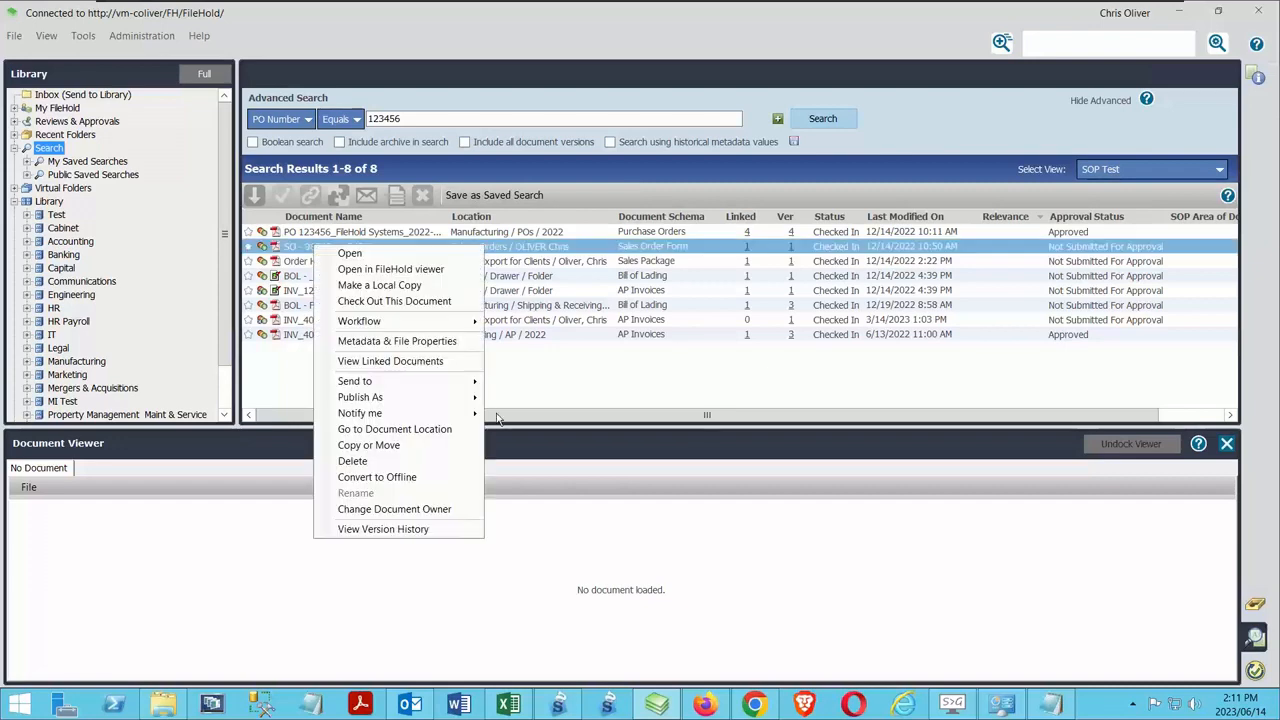
pyautogui.click(403, 273)
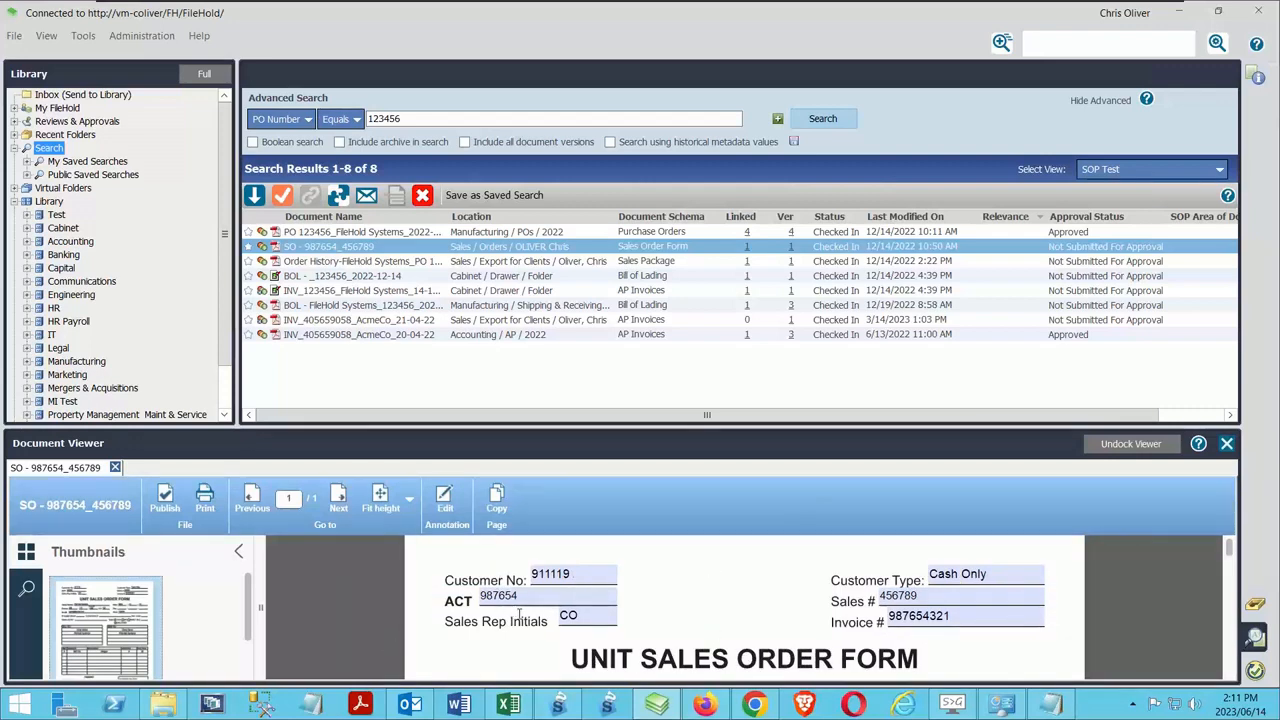
# Undock the Document Viewer, close its separate window, and hide and show the docked viewer pane again
pyautogui.click(1127, 456)
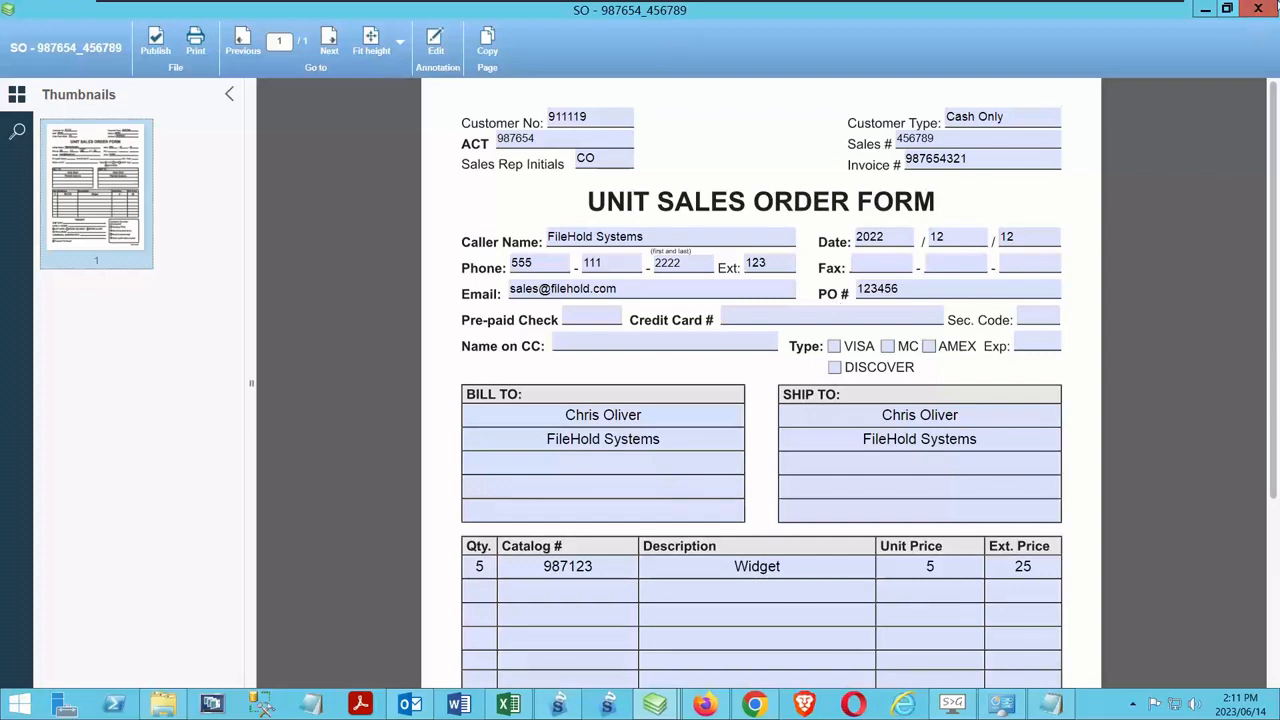
pyautogui.click(1258, 9)
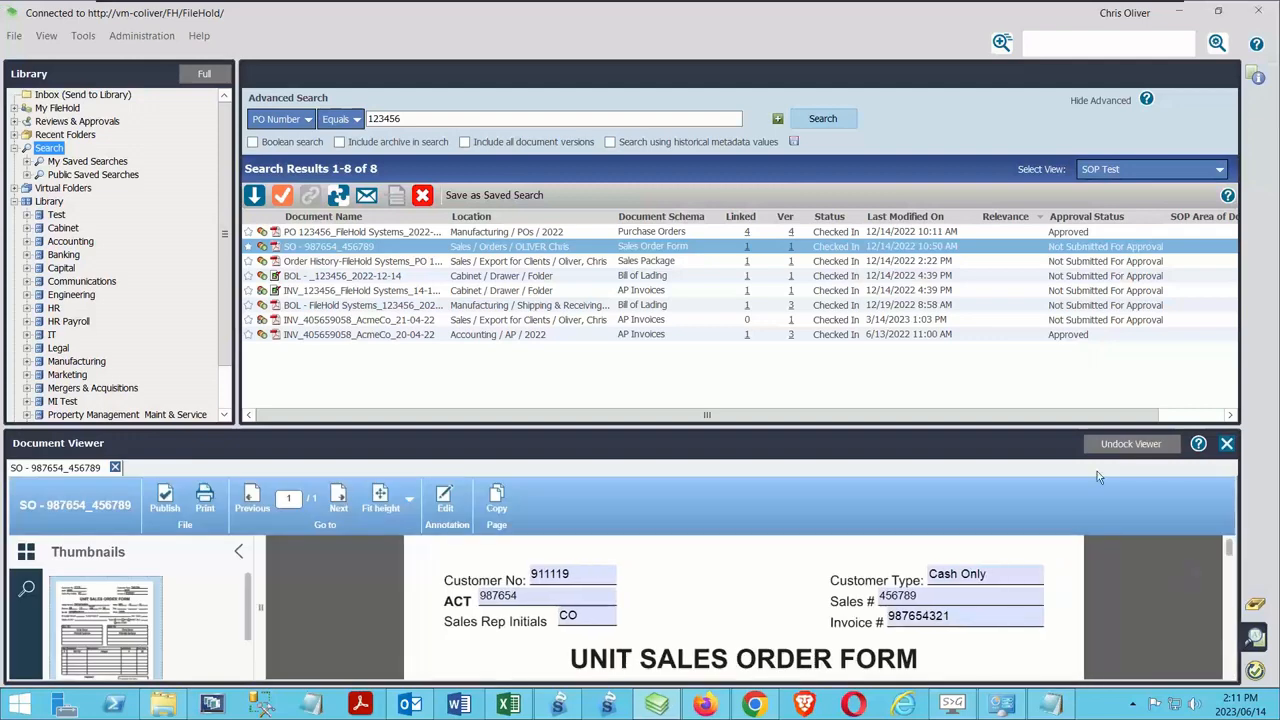
pyautogui.click(1226, 443)
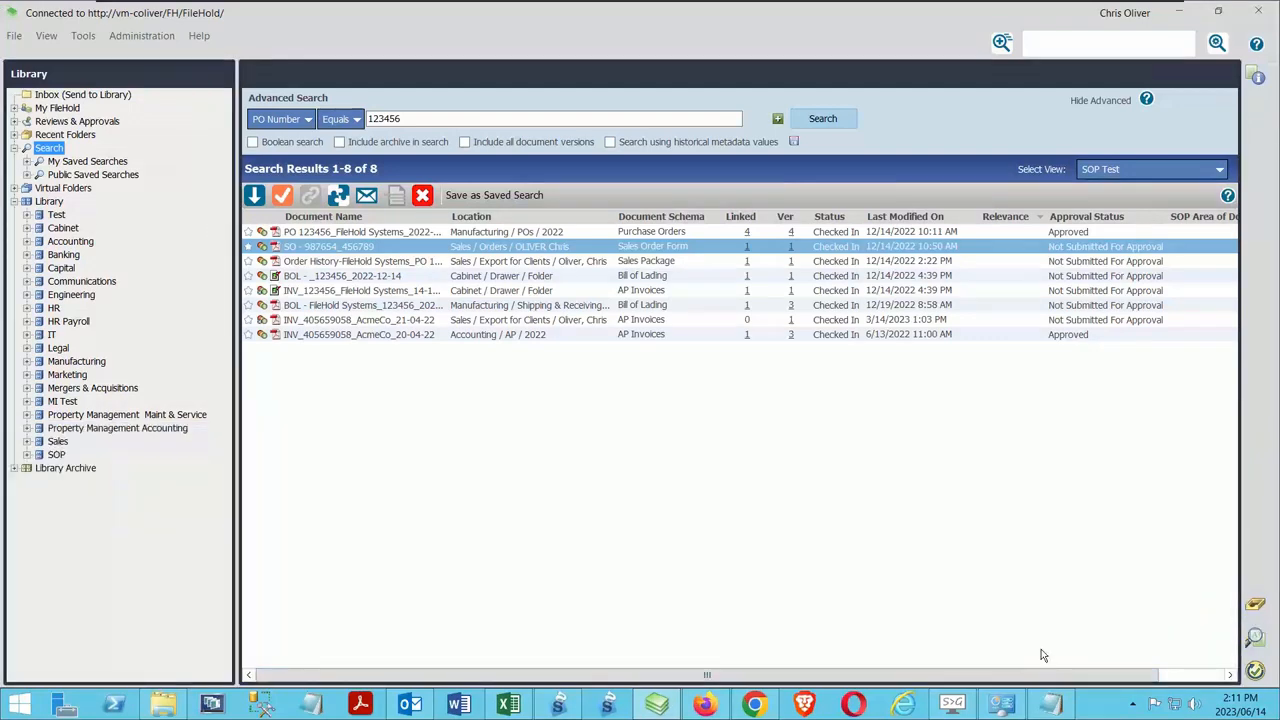
pyautogui.click(1255, 637)
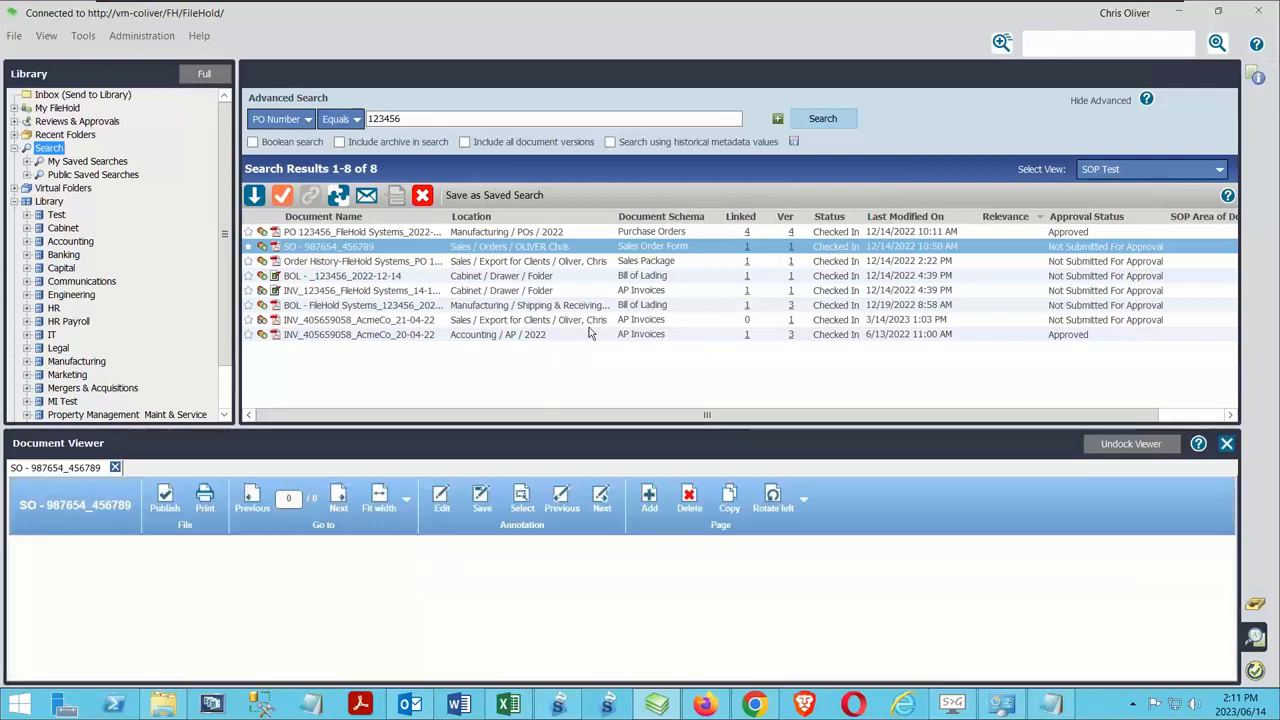
pyautogui.click(1256, 638)
pyautogui.click(1255, 637)
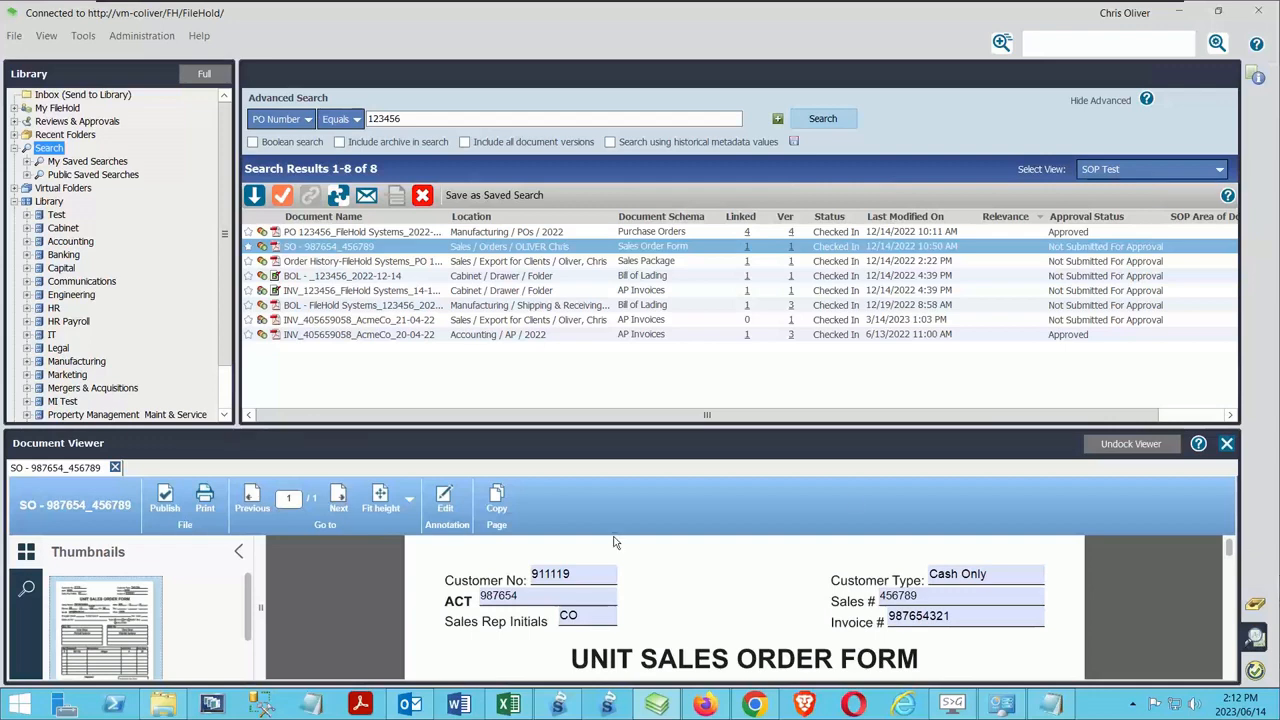
# Turn on annotation editing for the sales order form and close the document in the viewer
pyautogui.click(443, 493)
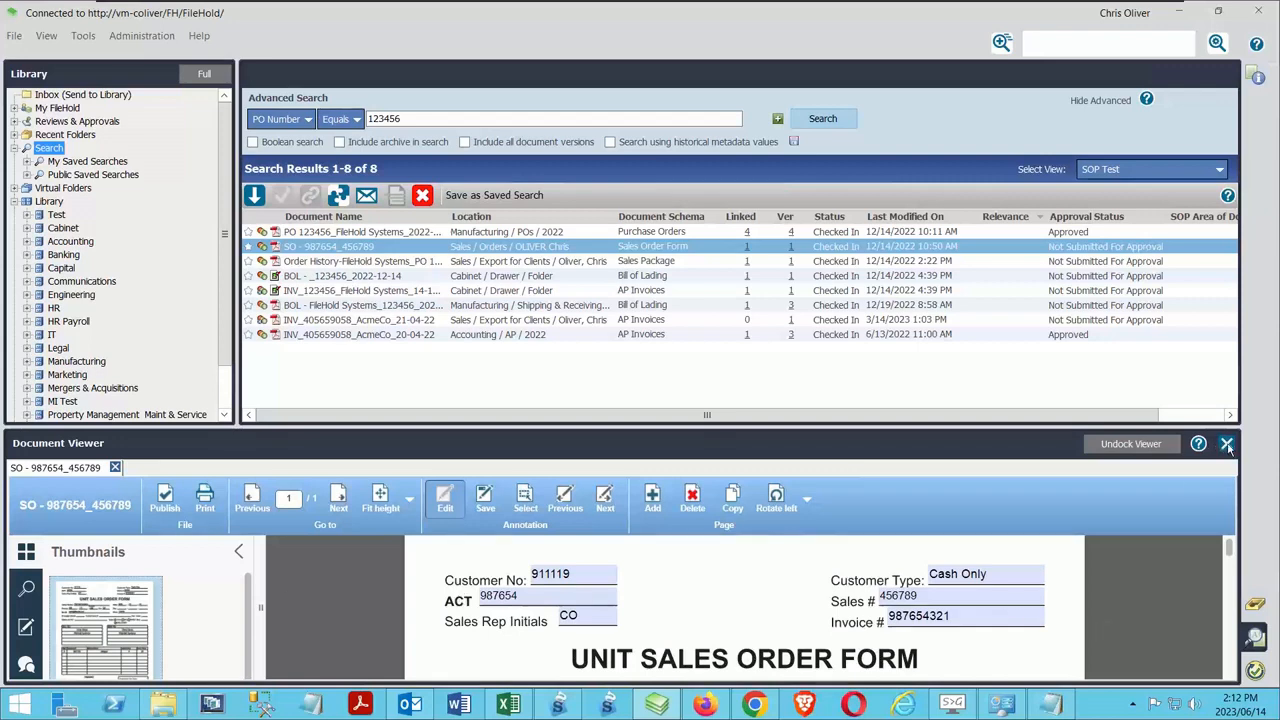
pyautogui.click(116, 468)
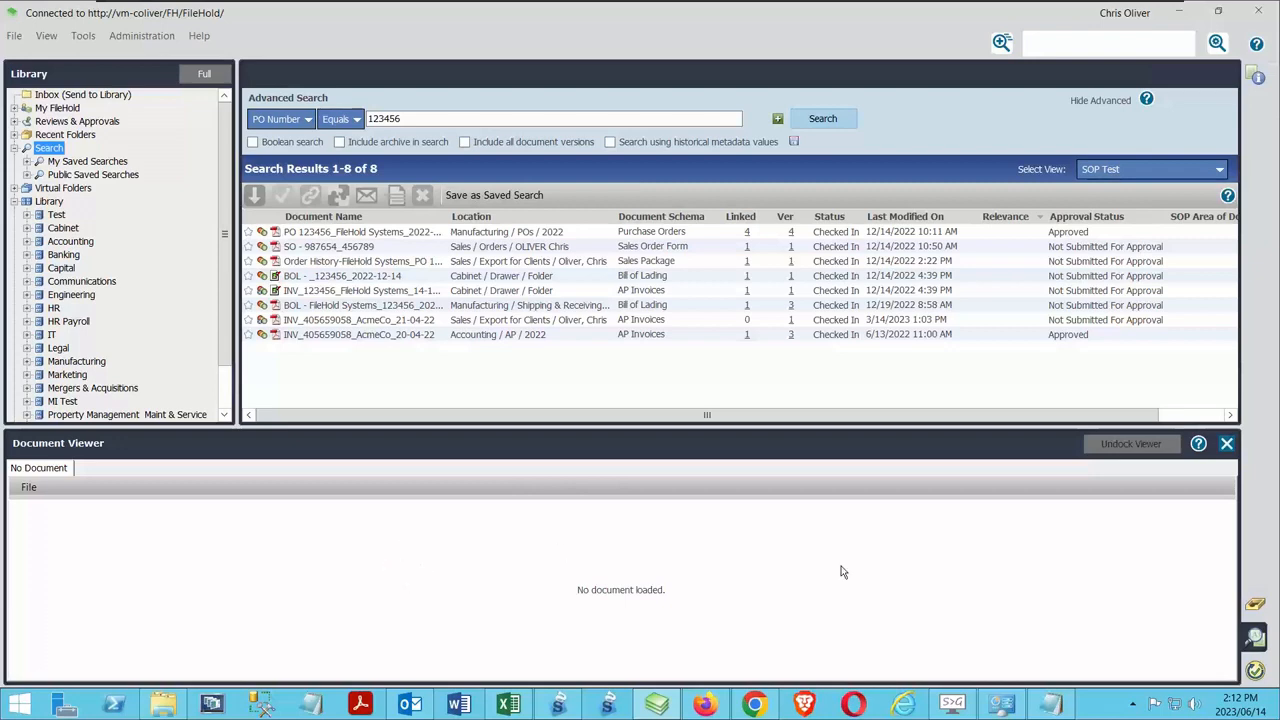
# With Batch jobs shown, assemble the FileHold Systems bill of lading and both AcmeCo invoices by merging all documents to one, and hide Batch jobs
pyautogui.click(1256, 671)
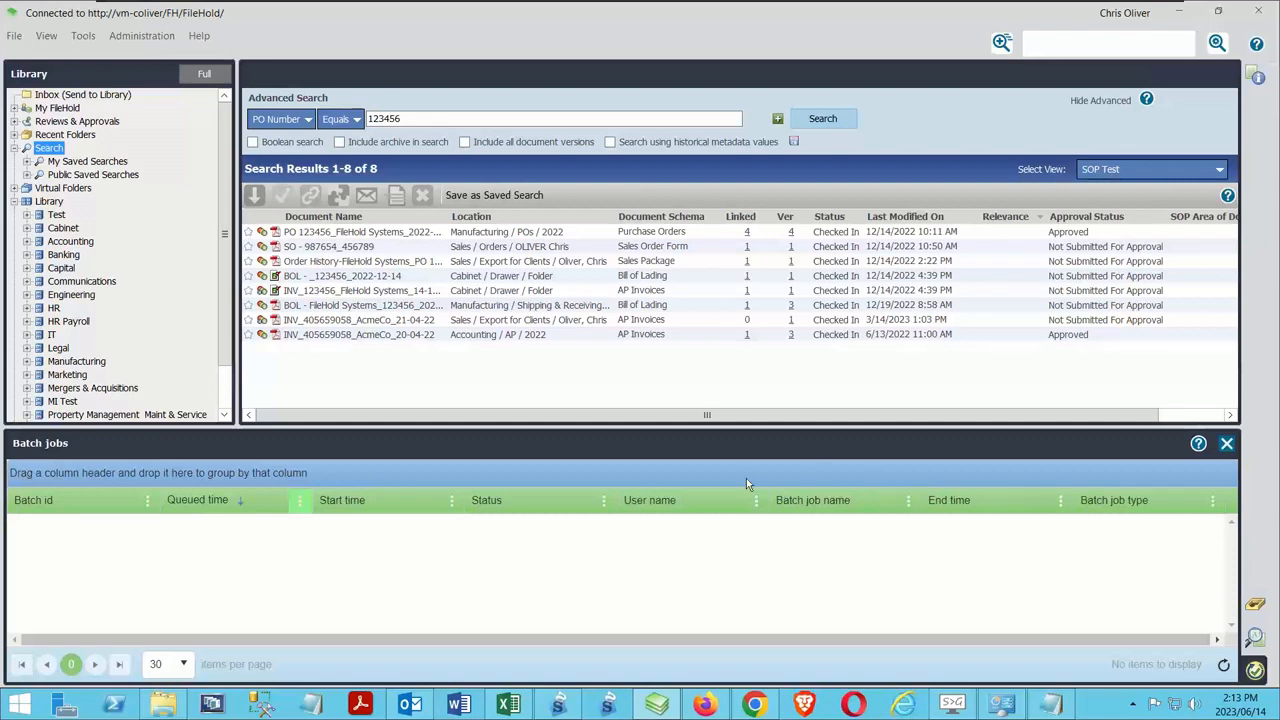
pyautogui.click(336, 331)
pyautogui.keyDown('ctrl'); pyautogui.click(340, 320); pyautogui.keyUp('ctrl')
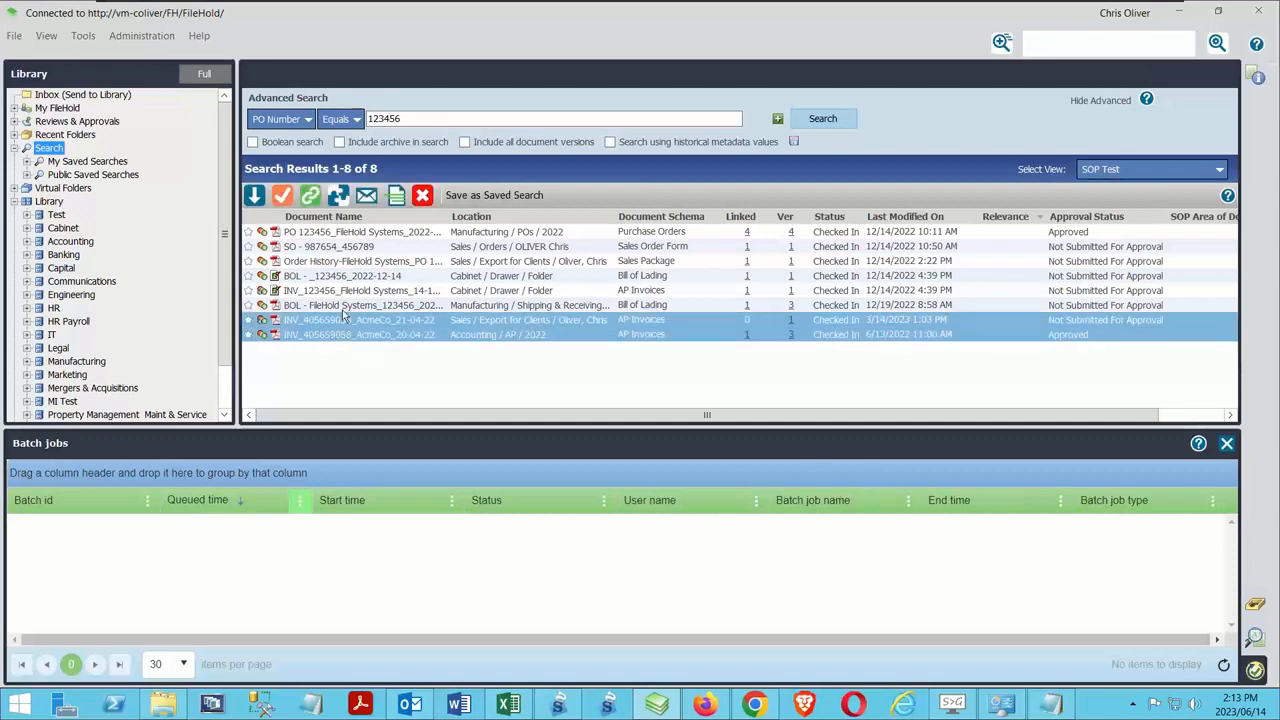
pyautogui.keyDown('ctrl'); pyautogui.click(342, 307); pyautogui.keyUp('ctrl')
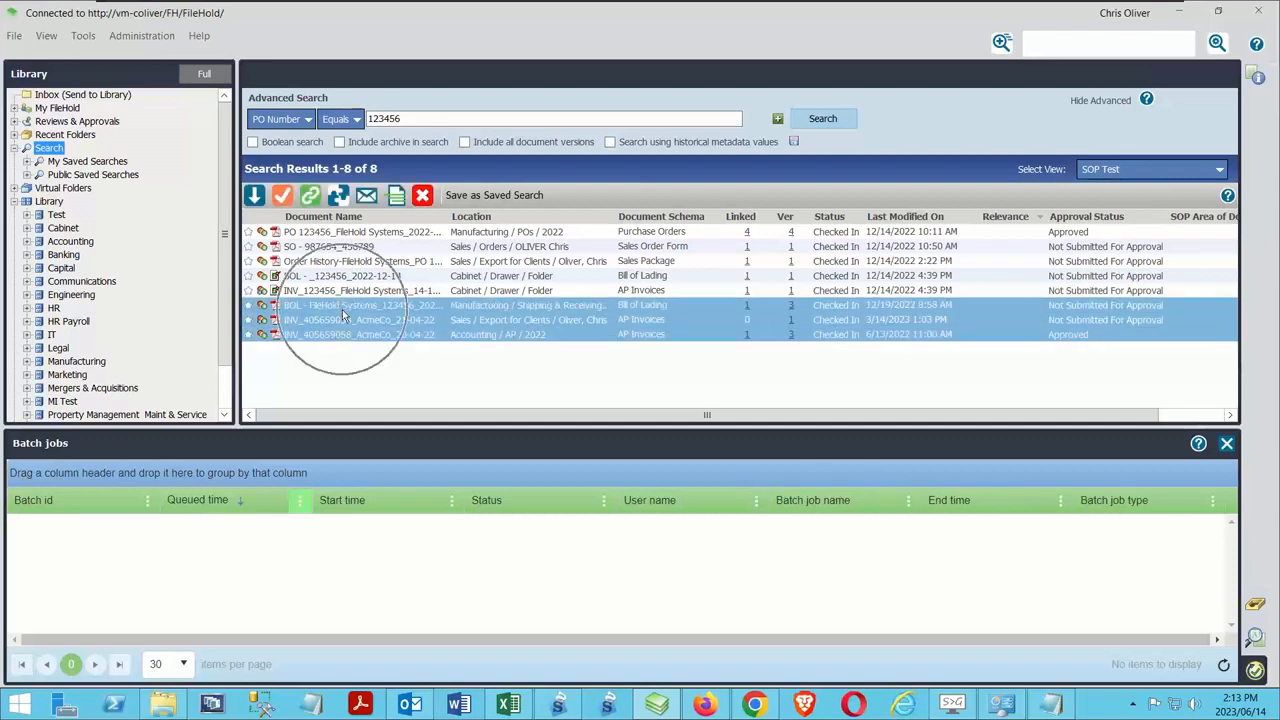
pyautogui.click(338, 197)
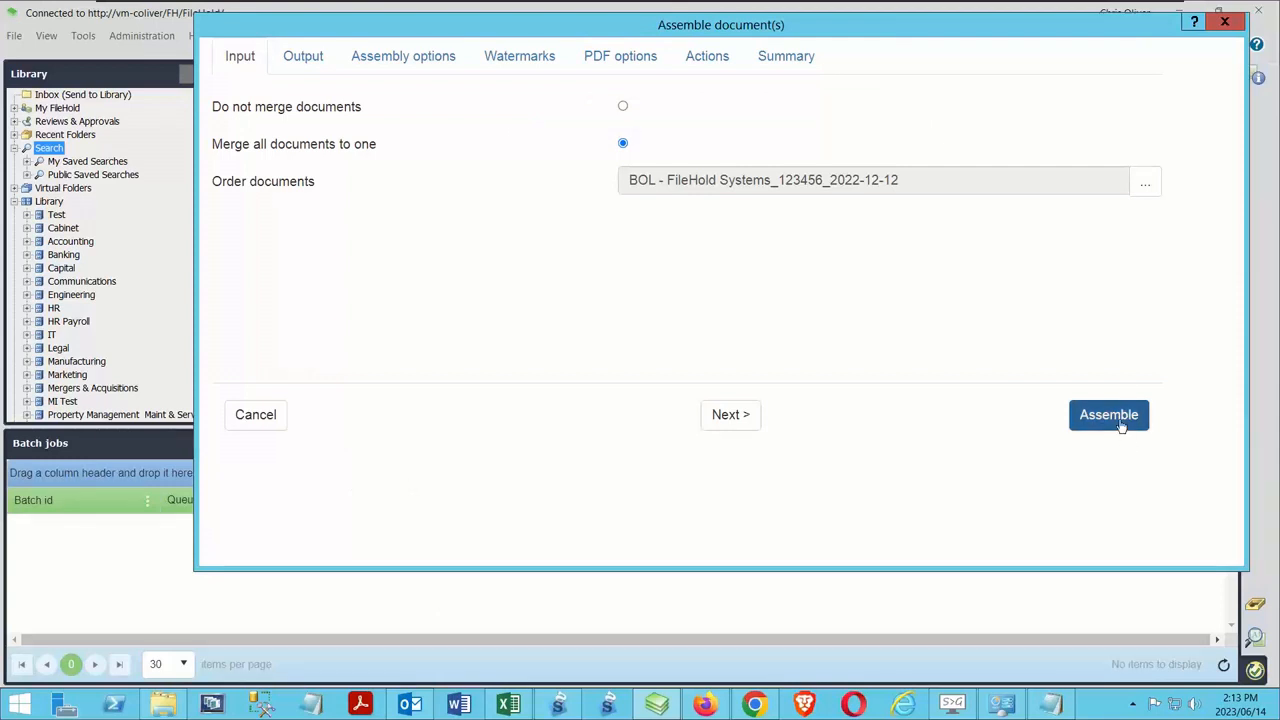
pyautogui.click(1121, 425)
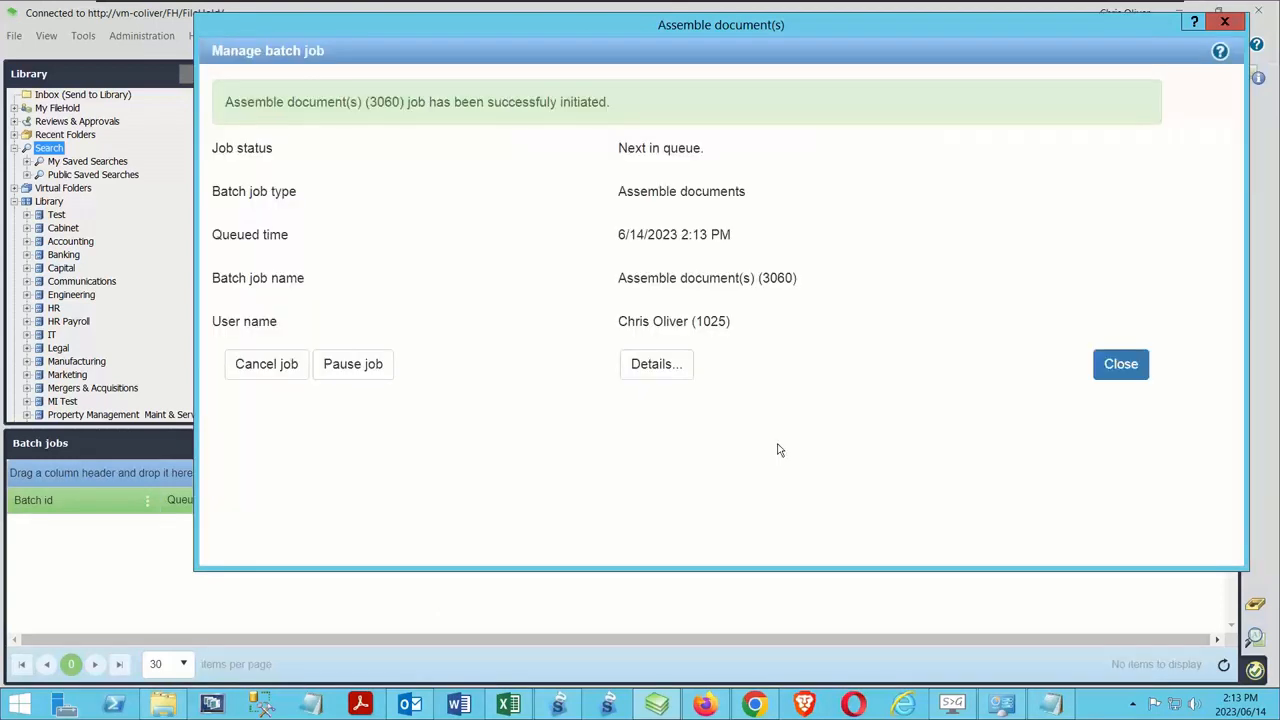
pyautogui.click(1145, 362)
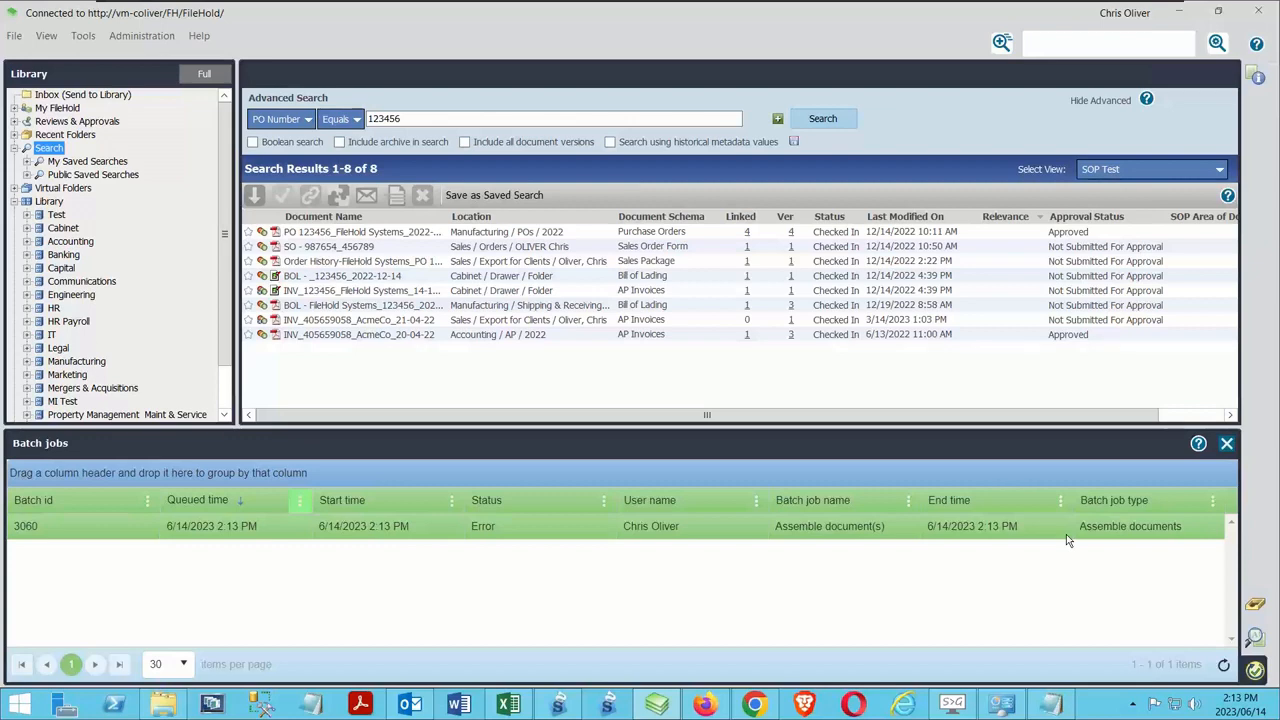
pyautogui.click(1252, 675)
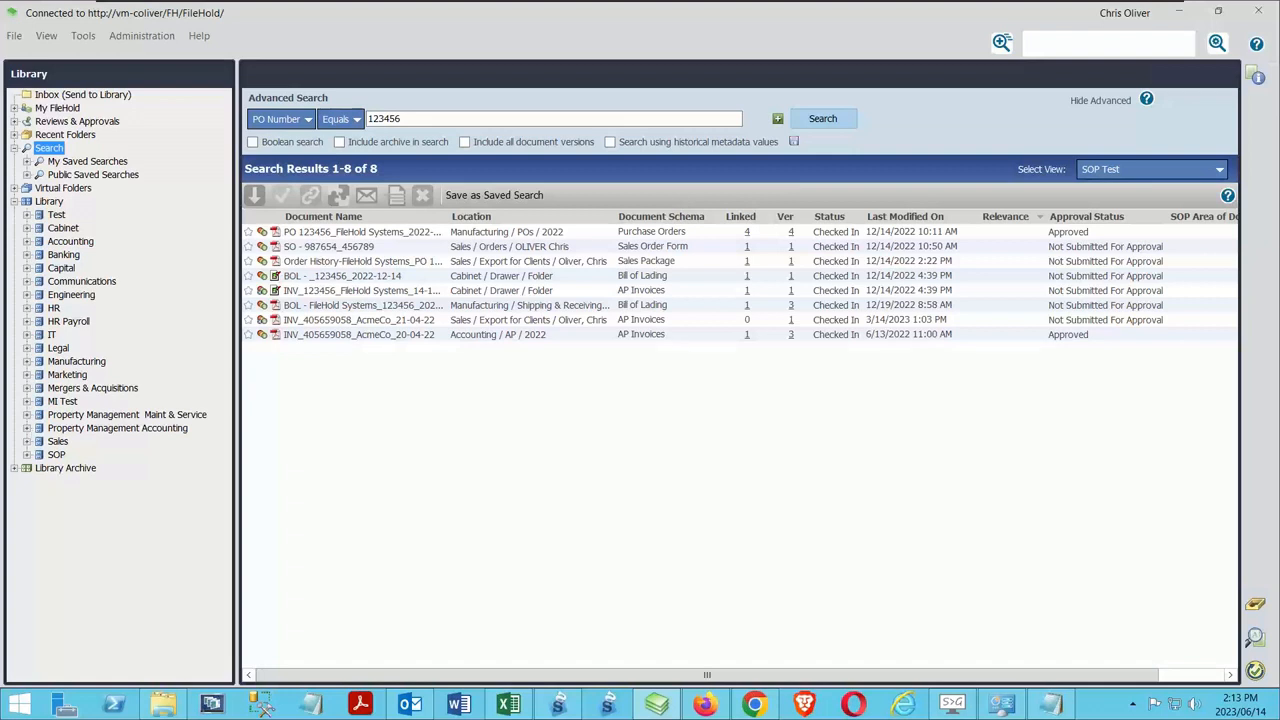
# Show the Send to options, including Library Archive, for the AcmeCo_21-04-22 invoice and dismiss them
pyautogui.click(506, 320)
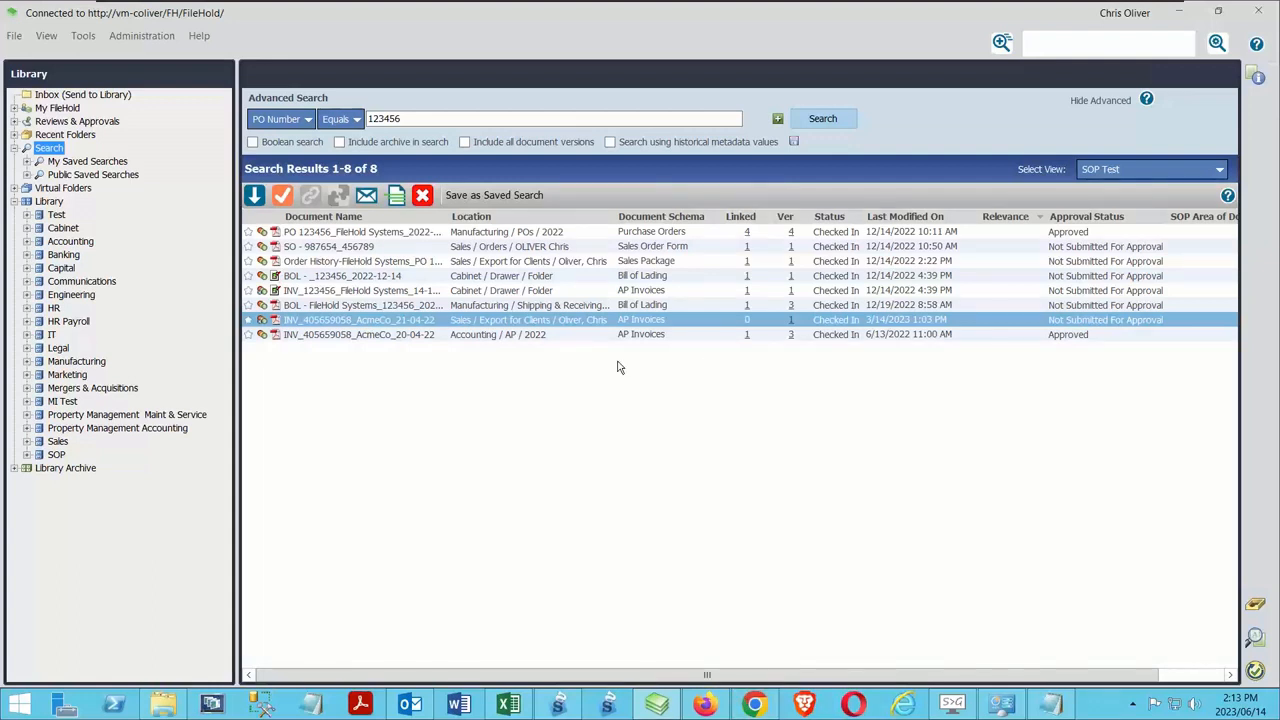
pyautogui.rightClick(401, 322)
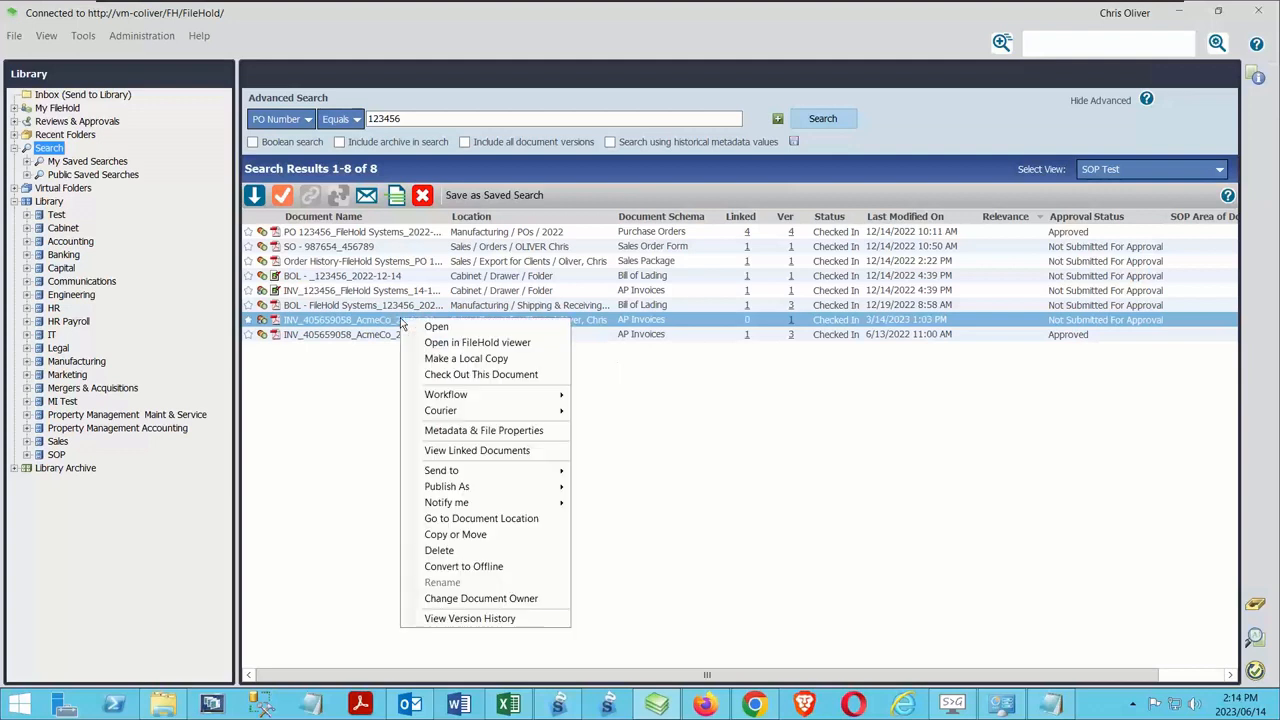
pyautogui.moveTo(505, 470)
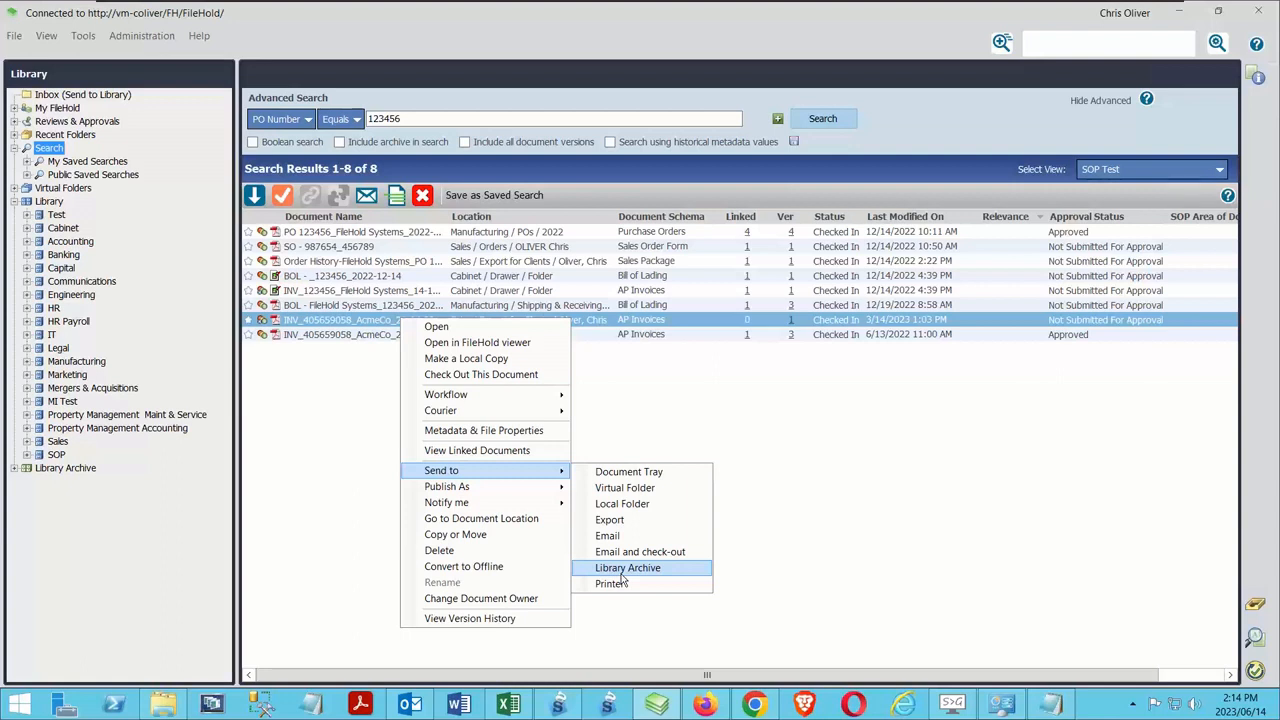
pyautogui.click(621, 574)
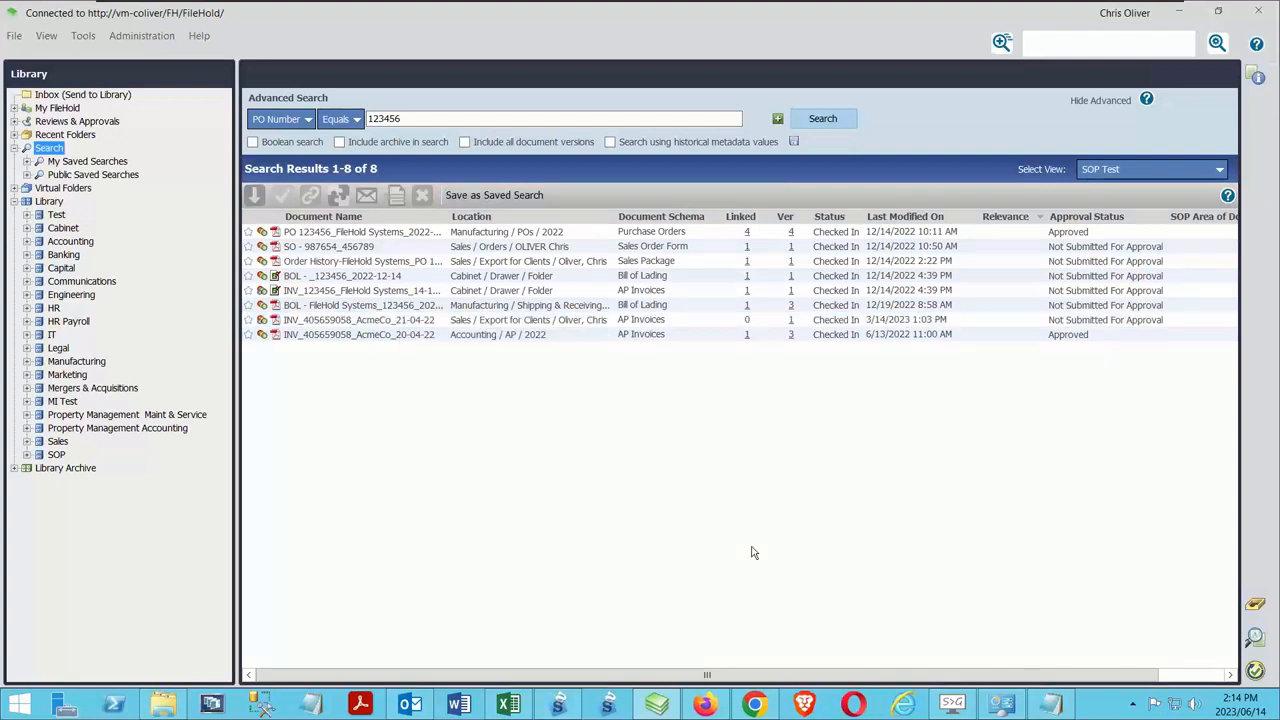
# Open the web administration panel and look through the General settings of the library configuration
pyautogui.click(150, 37)
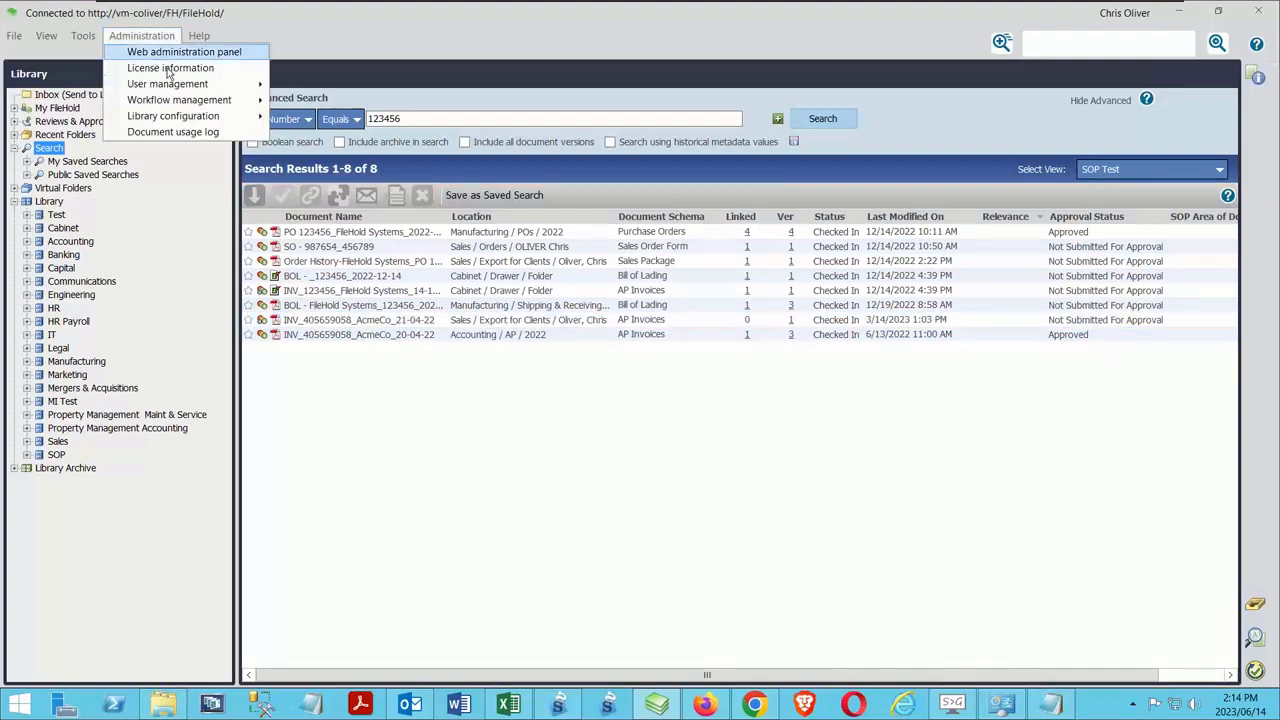
pyautogui.click(167, 53)
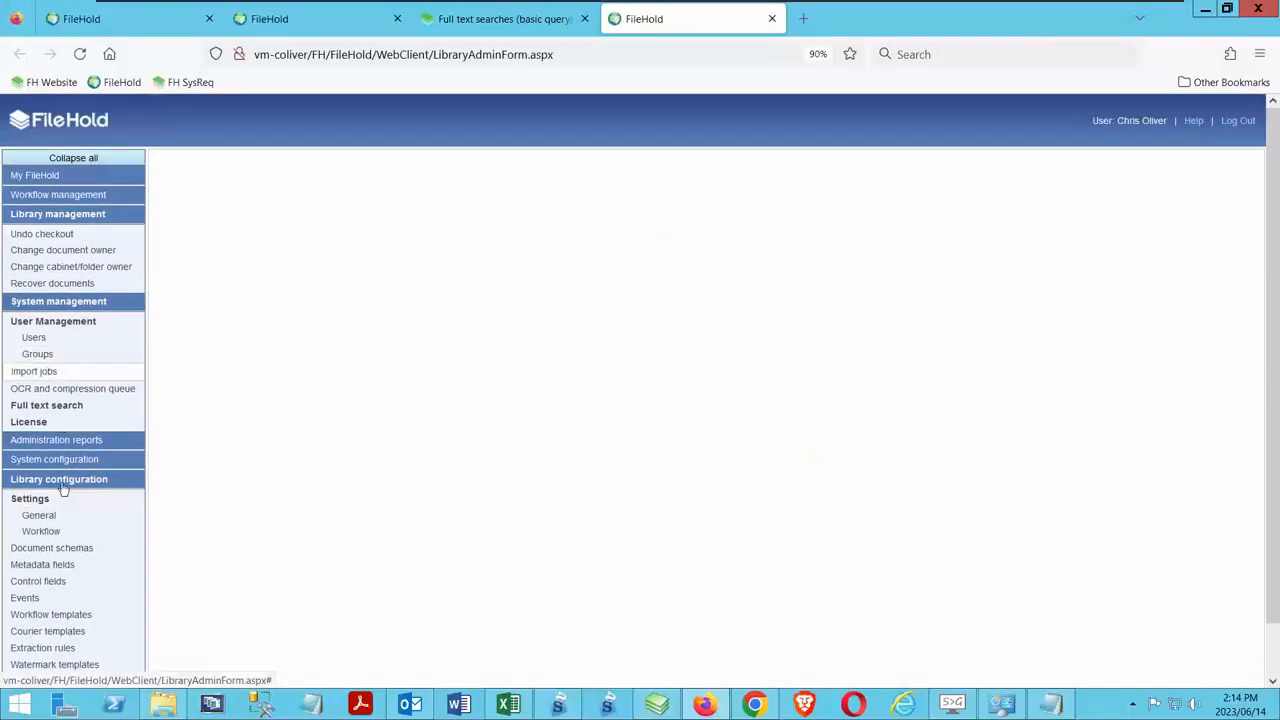
pyautogui.click(38, 514)
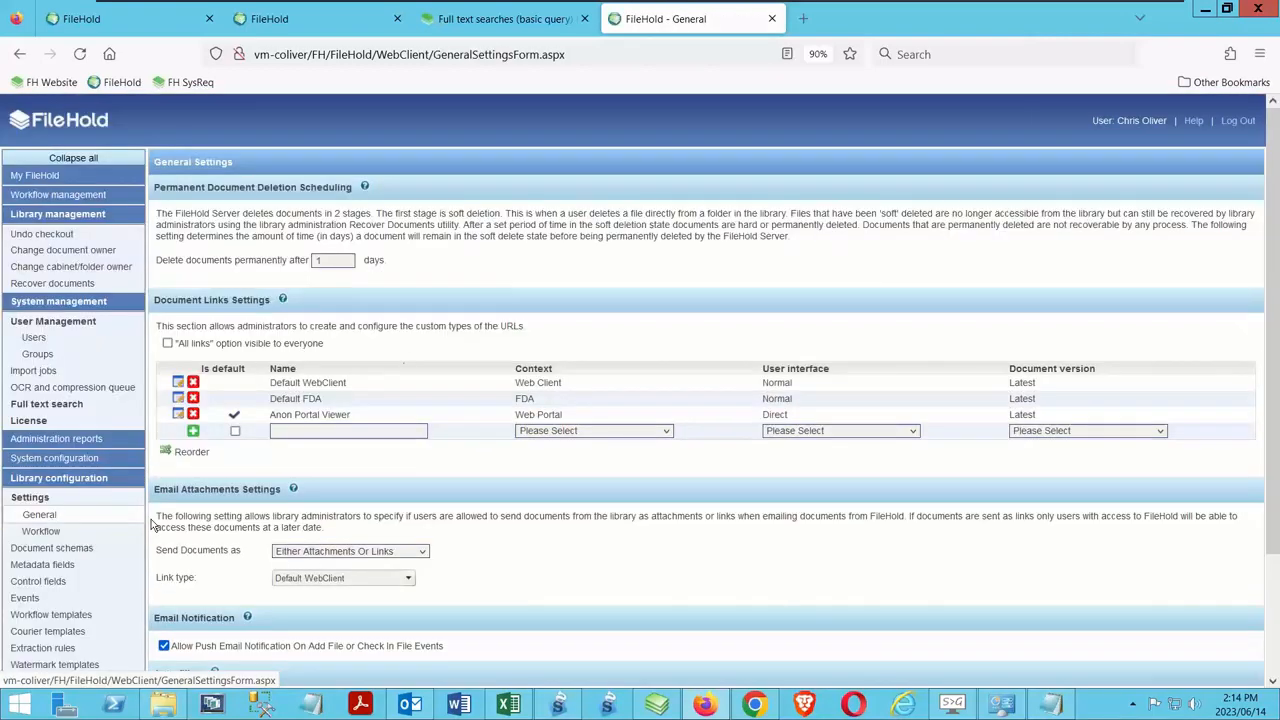
pyautogui.scroll(-3, 435, 424)
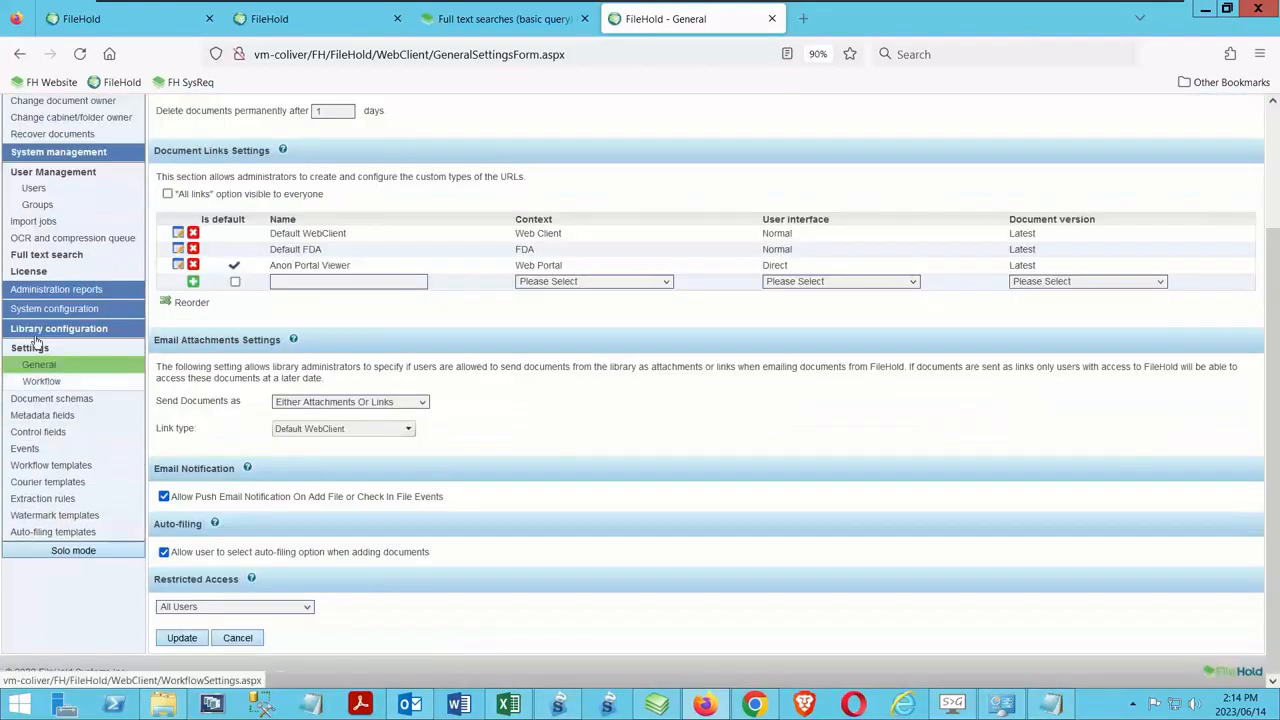
# Open the system configuration's General settings and examine the Permission Settings for manually archiving documents
pyautogui.click(60, 309)
pyautogui.click(30, 330)
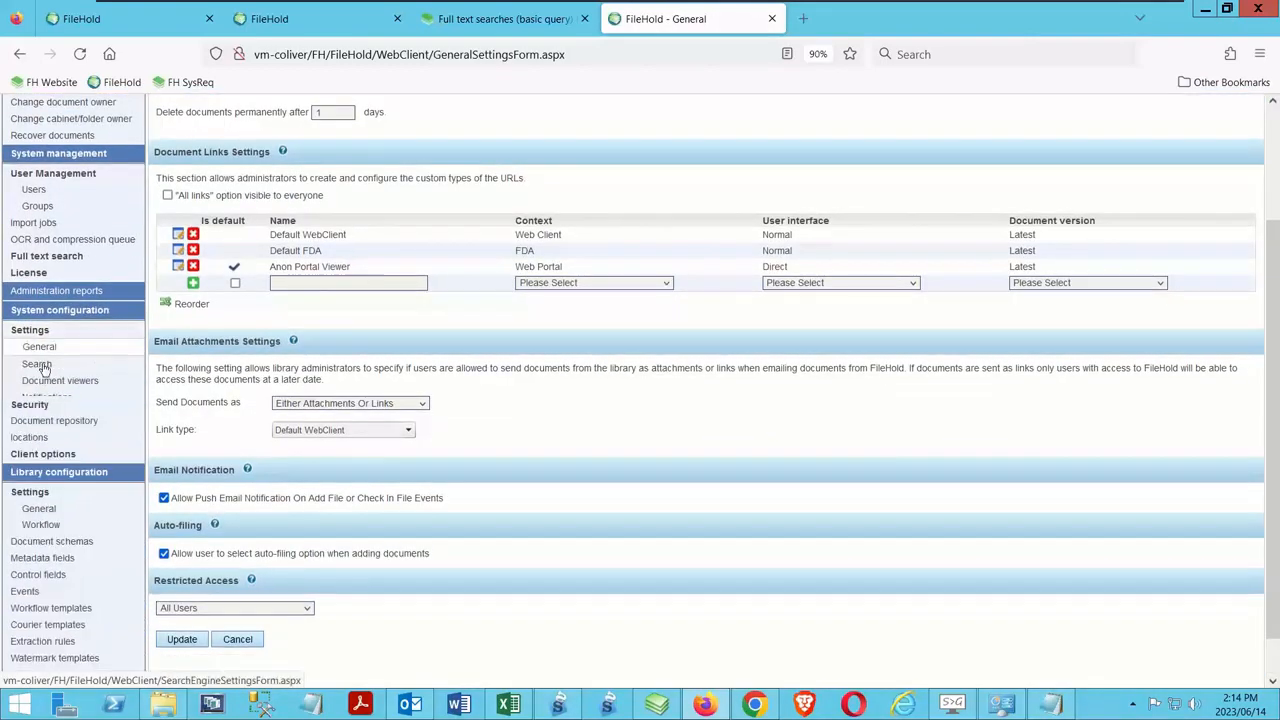
pyautogui.click(40, 347)
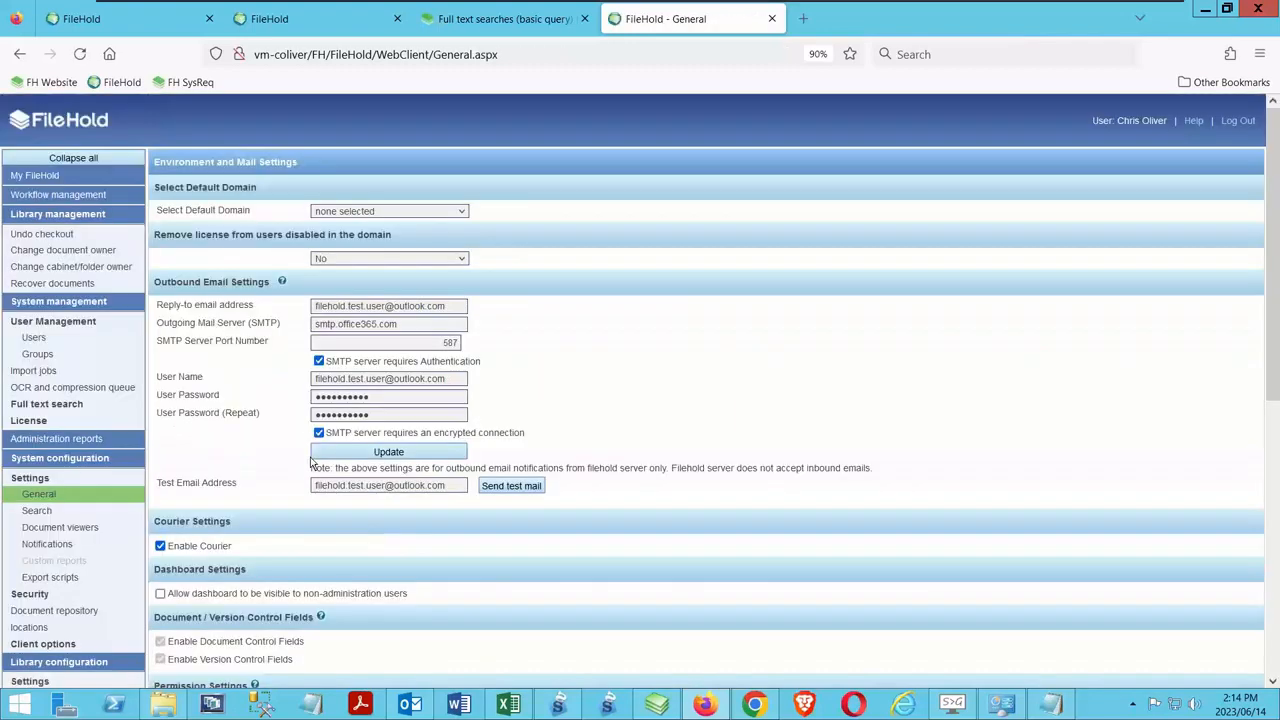
pyautogui.scroll(-5, 582, 499)
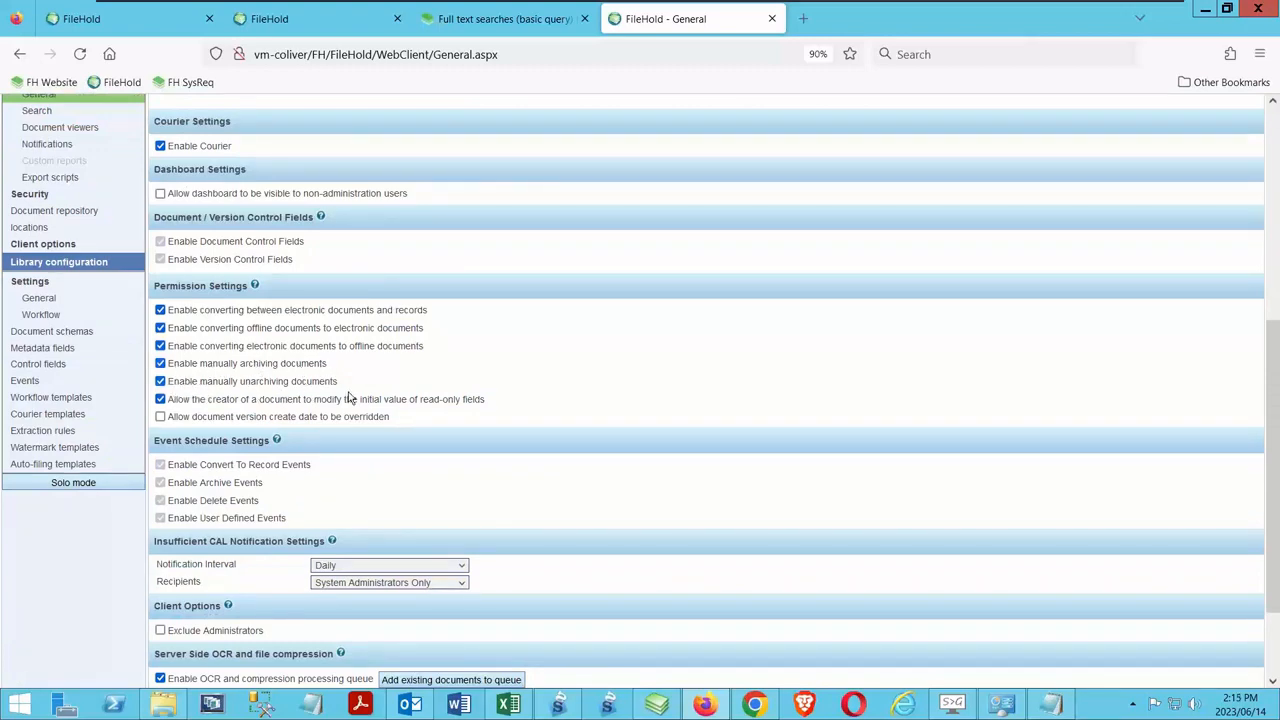
# Switch from the web administration panel to the FileHold desktop client's PO Number search results
pyautogui.click(657, 705)
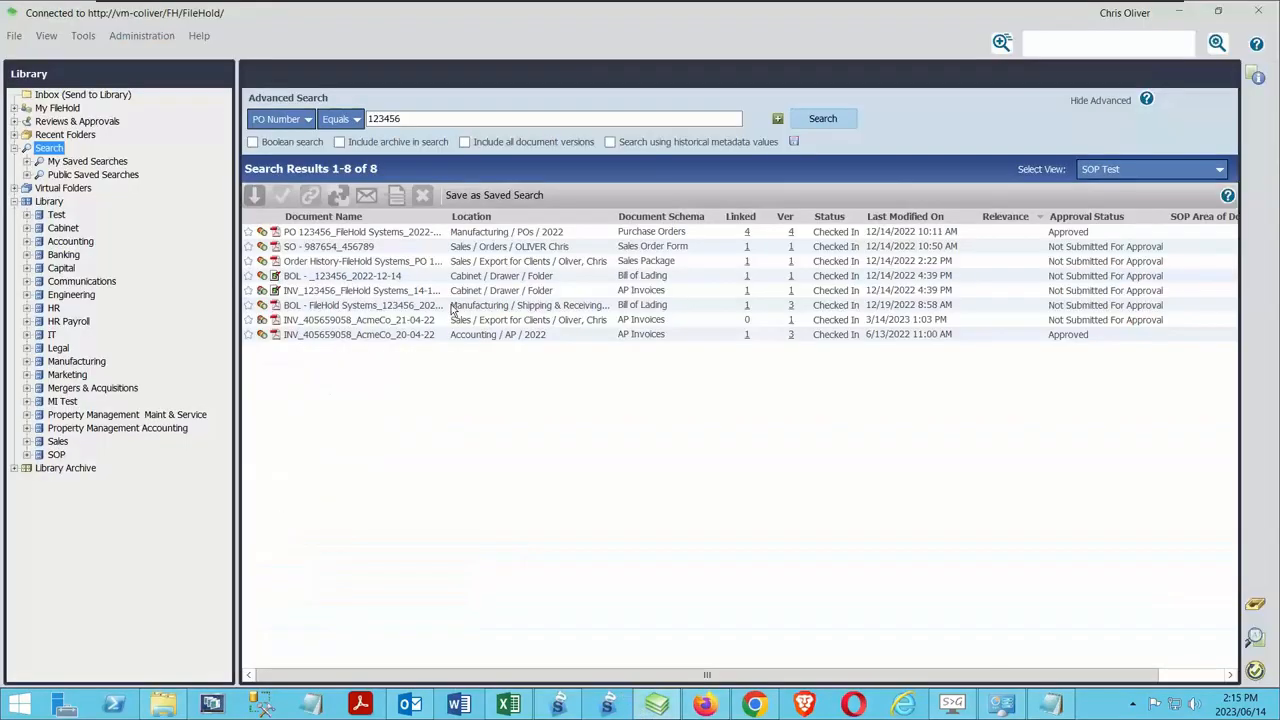
pyautogui.rightClick(337, 320)
pyautogui.moveTo(476, 468)
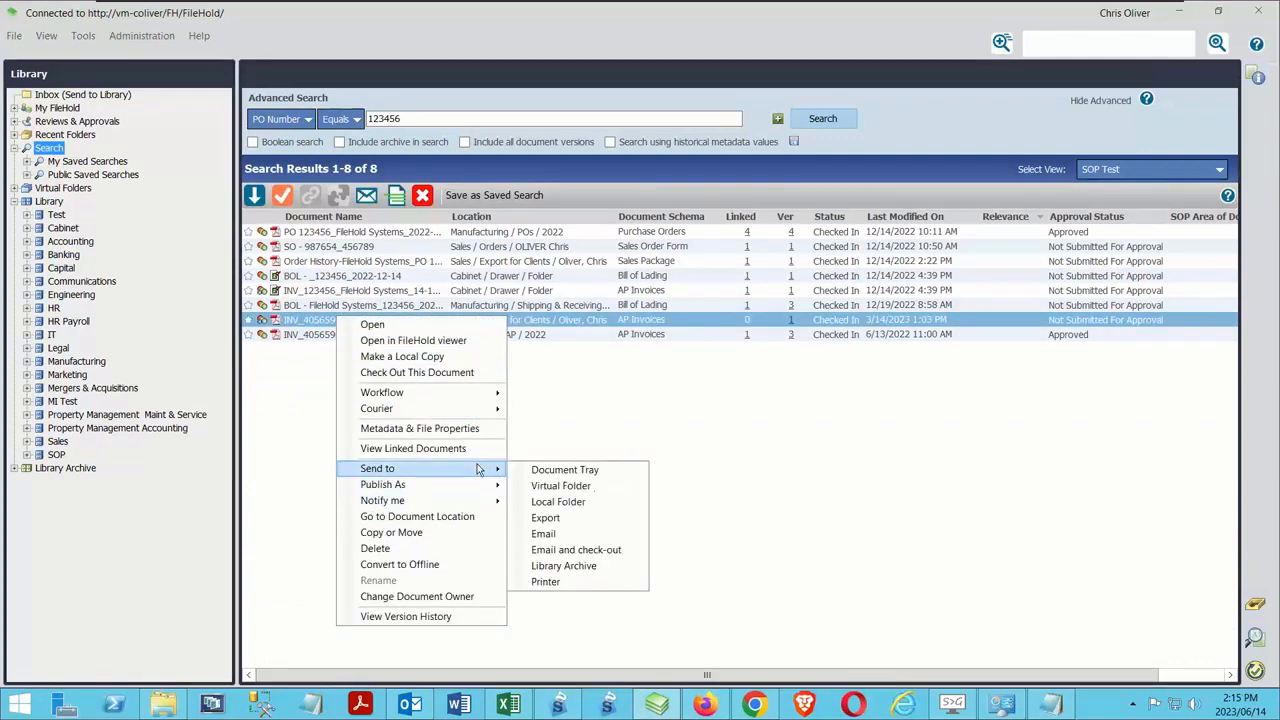
pyautogui.click(594, 576)
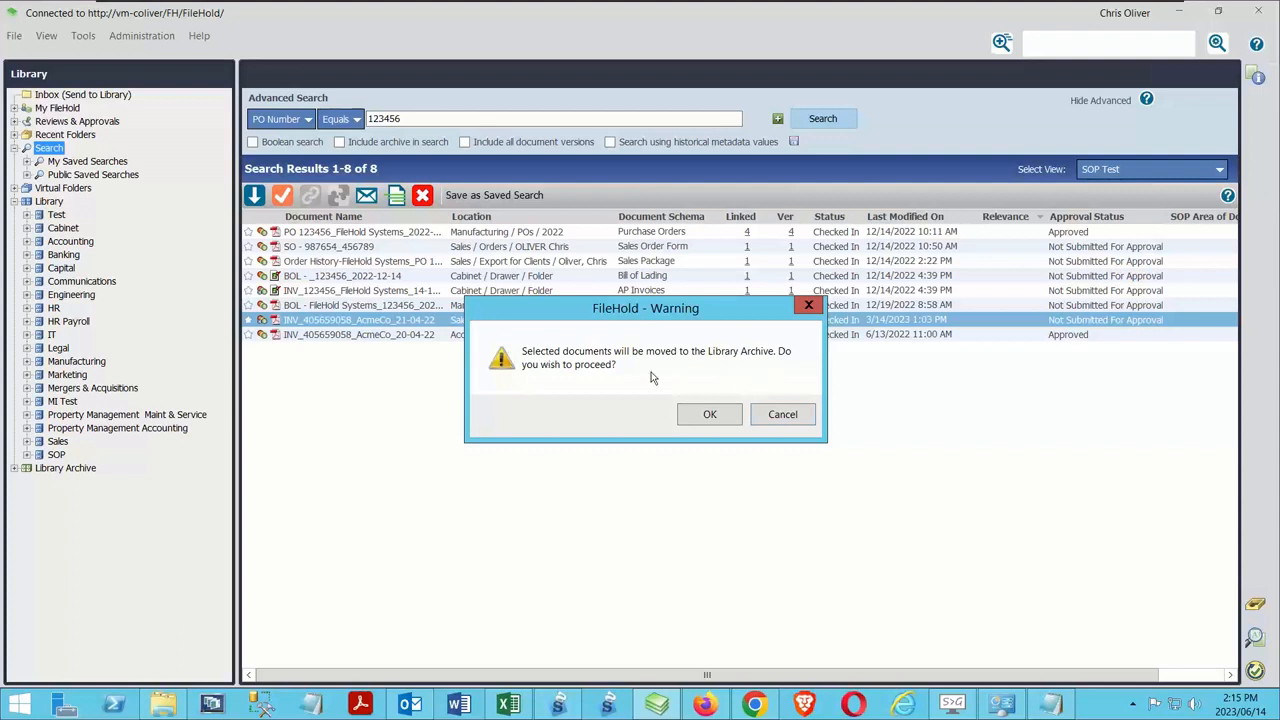
pyautogui.click(768, 418)
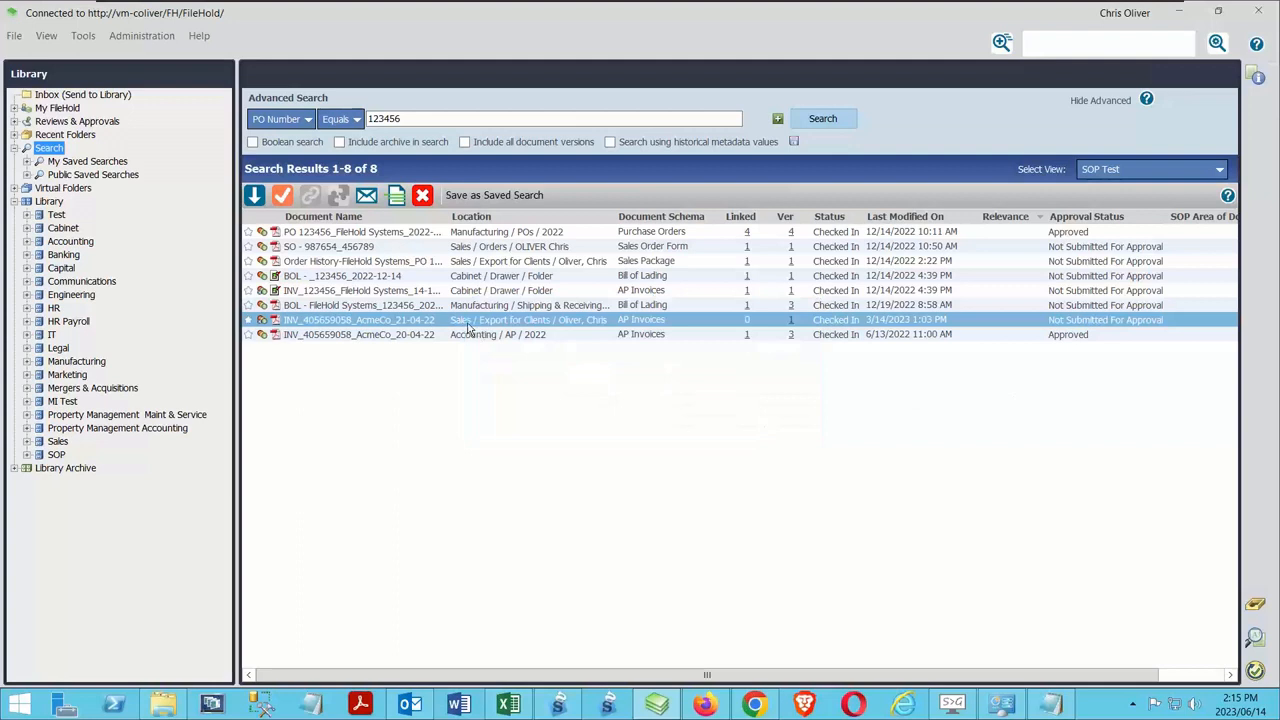
# Fit the Location column to its contents, expand the Library Archive, and send the AcmeCo_21-04-22 invoice to it
pyautogui.doubleClick(614, 216)
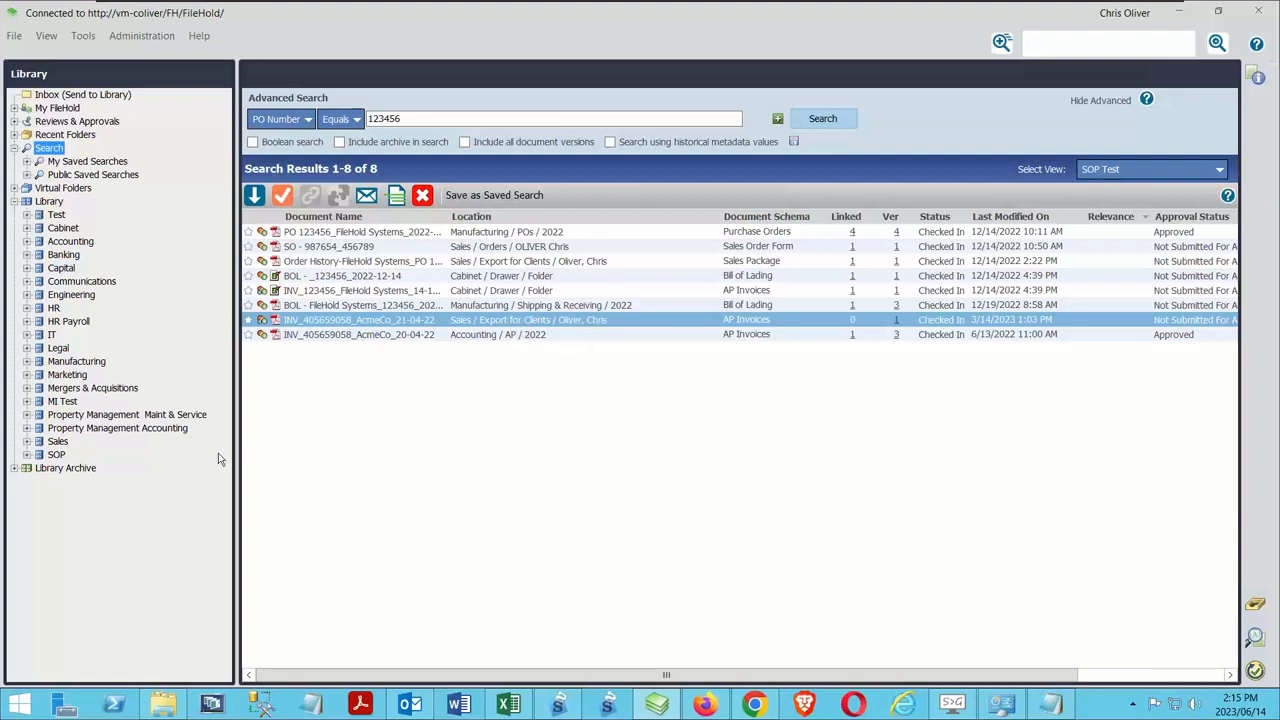
pyautogui.click(14, 469)
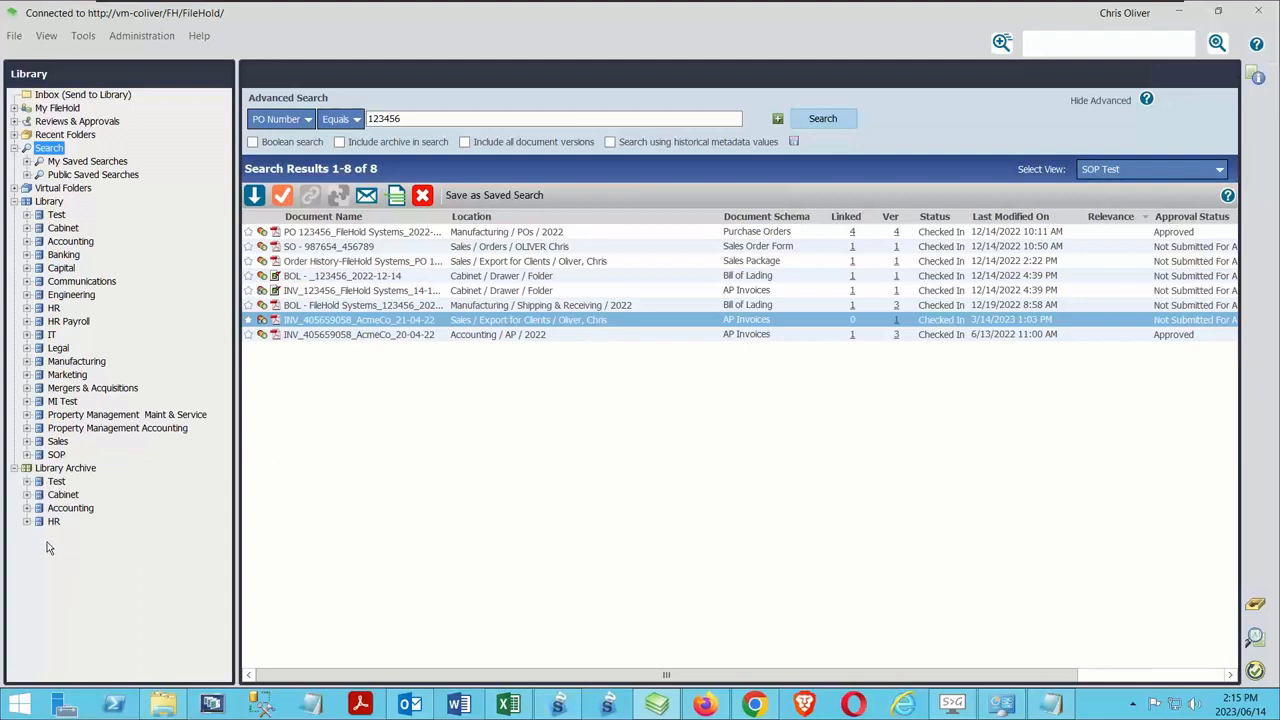
pyautogui.rightClick(299, 320)
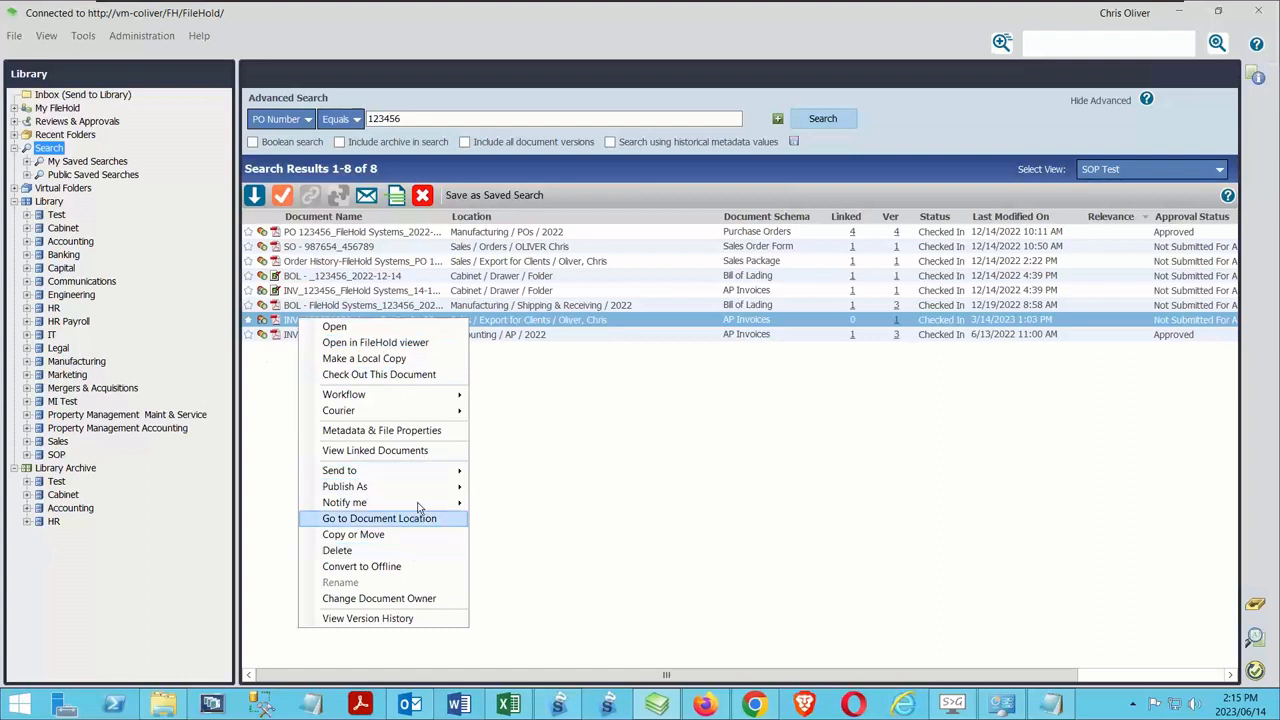
pyautogui.moveTo(432, 472)
pyautogui.click(537, 571)
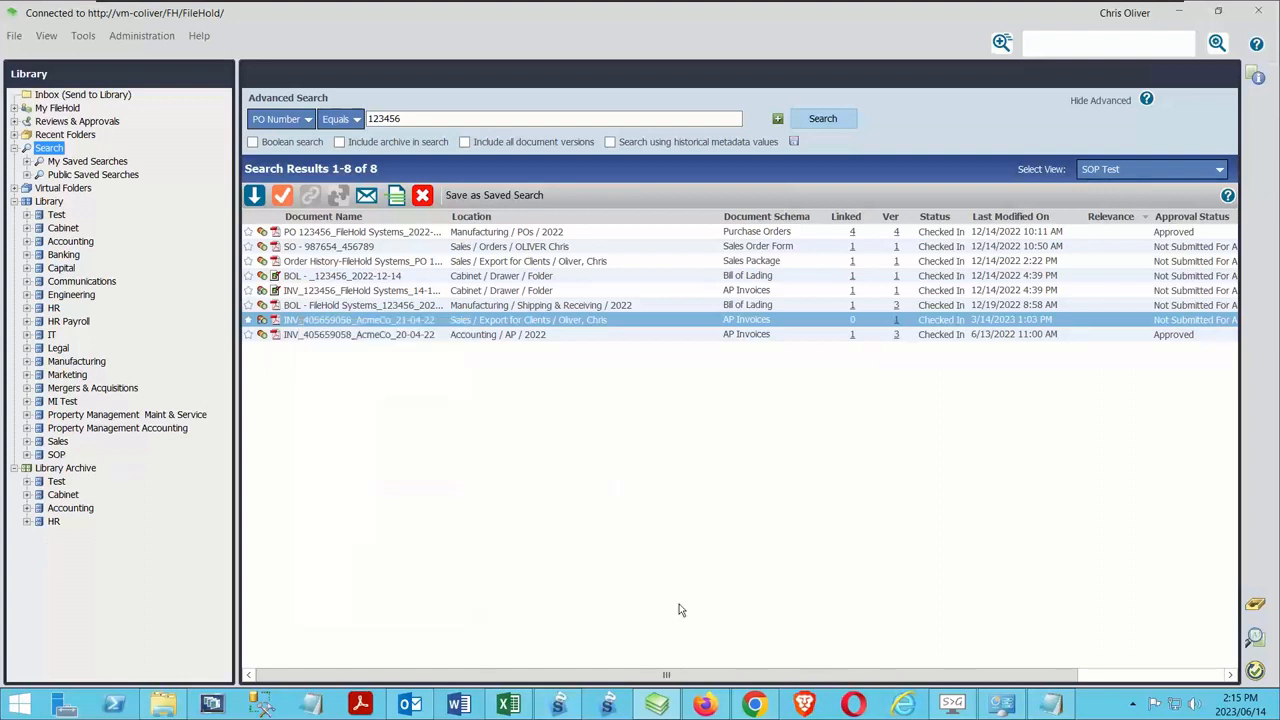
pyautogui.click(710, 415)
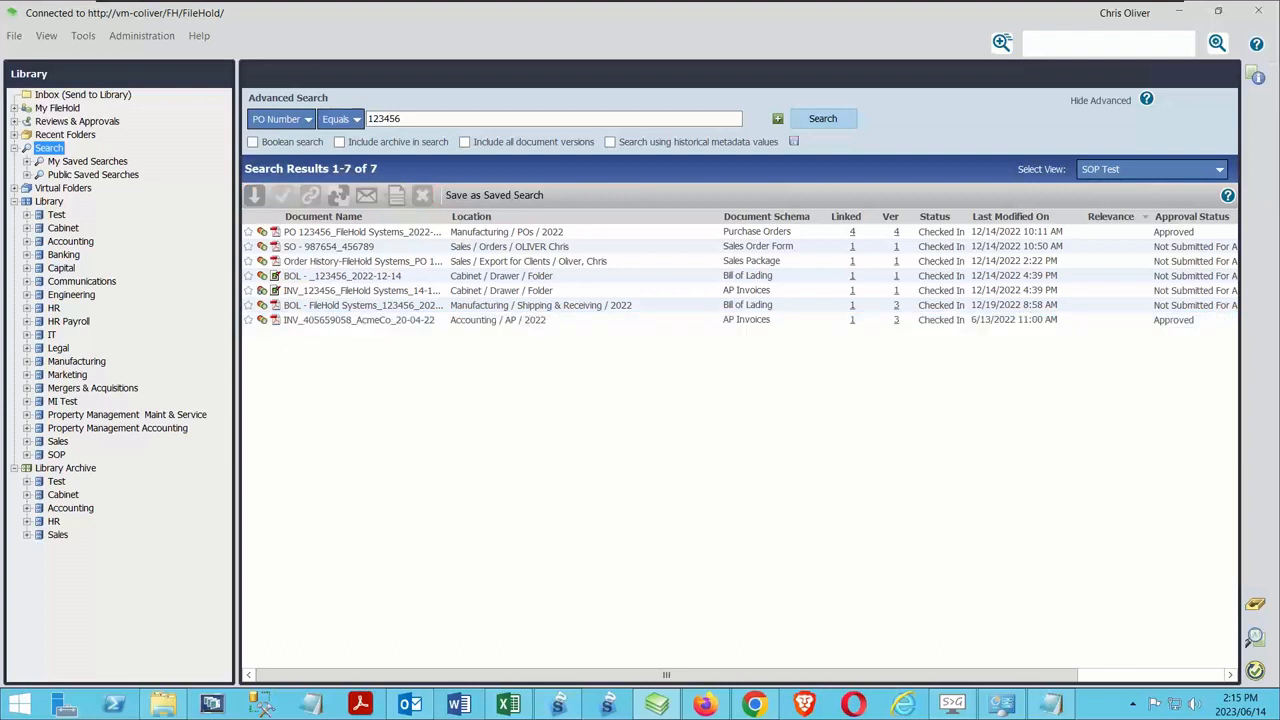
# Open the folder under Export for Clients in the Library Archive's Sales cabinet to view the archived invoice
pyautogui.click(27, 535)
pyautogui.click(41, 548)
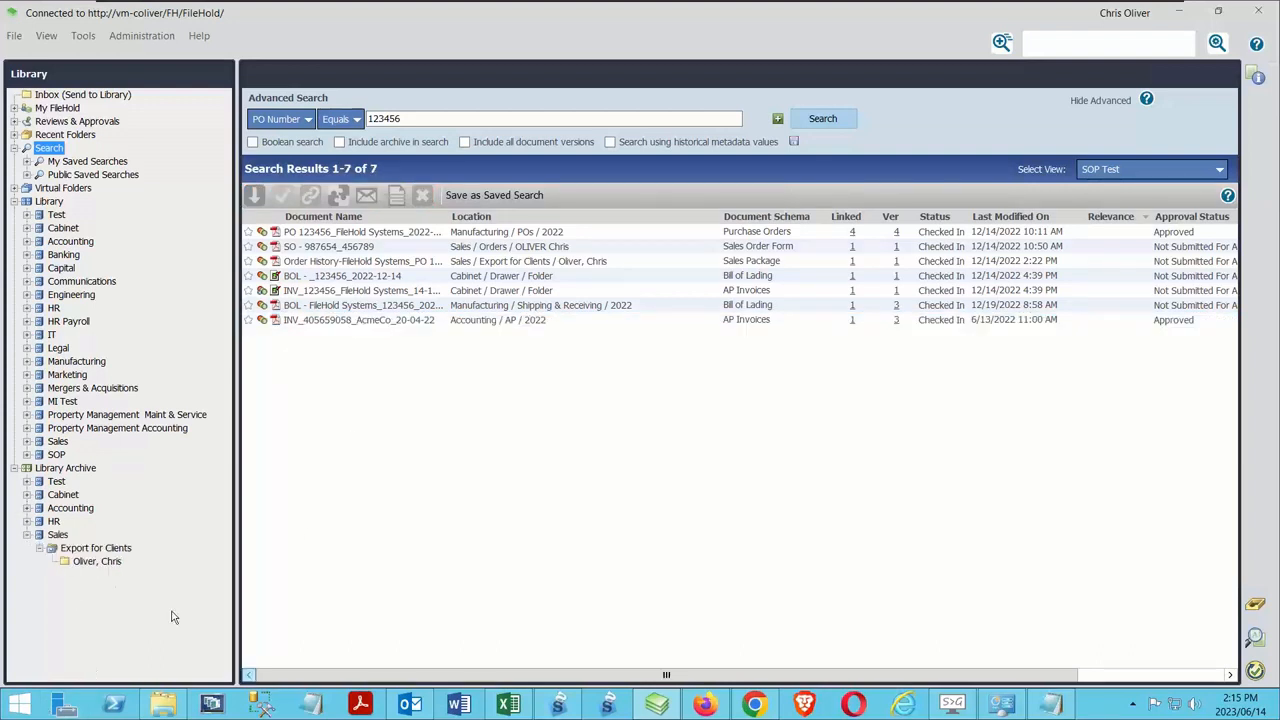
pyautogui.click(96, 561)
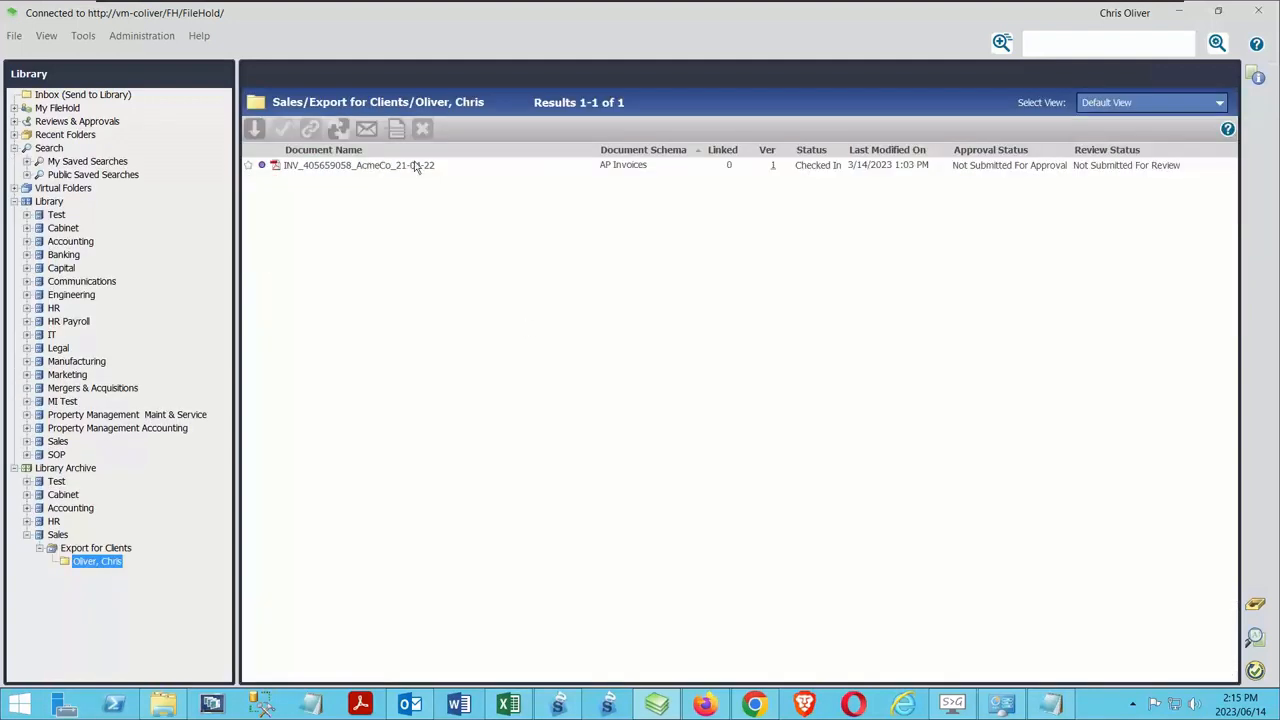
# Move the archived AcmeCo_21-04-22 invoice back to the folder under Sales/Export for Clients in the Library
pyautogui.click(324, 165)
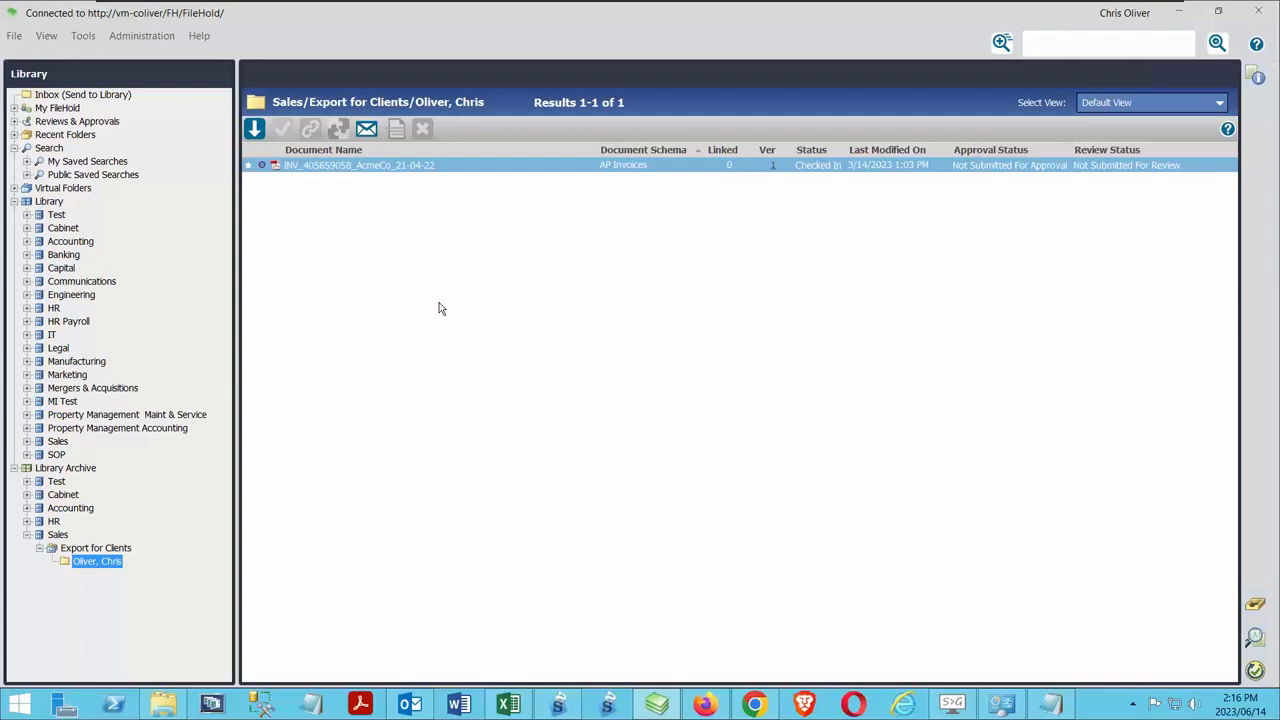
pyautogui.rightClick(326, 165)
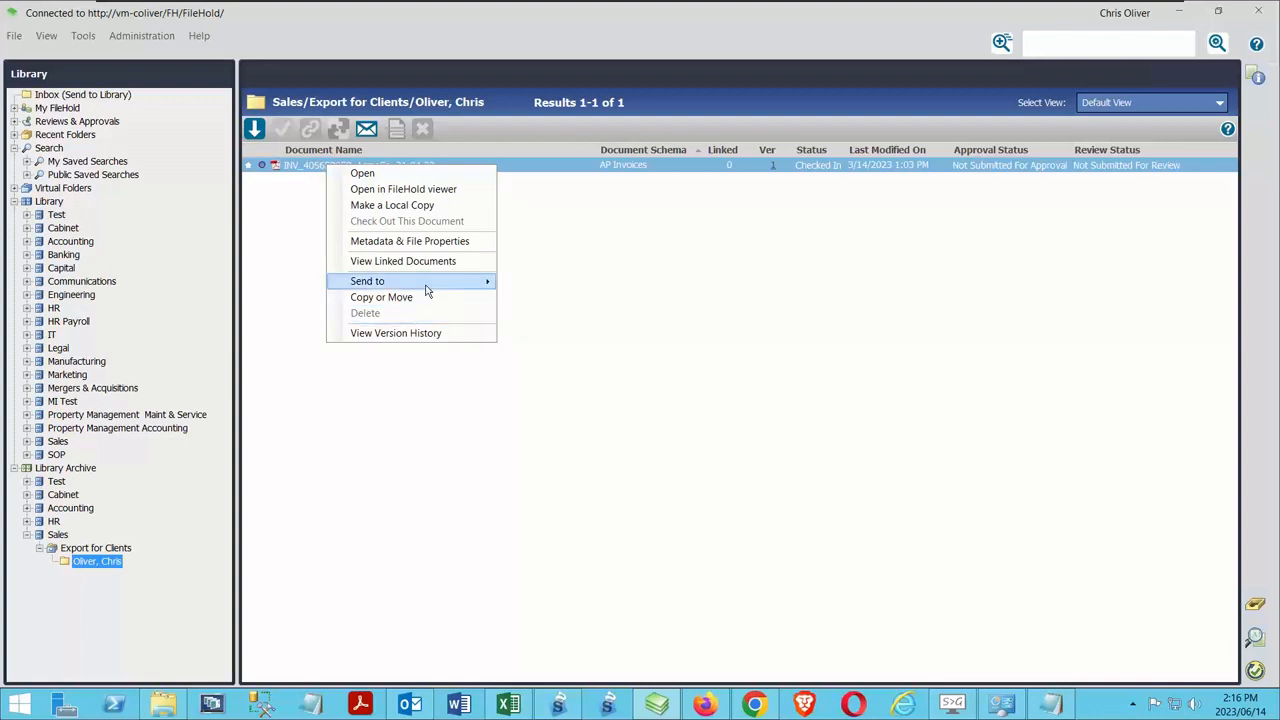
pyautogui.moveTo(427, 285)
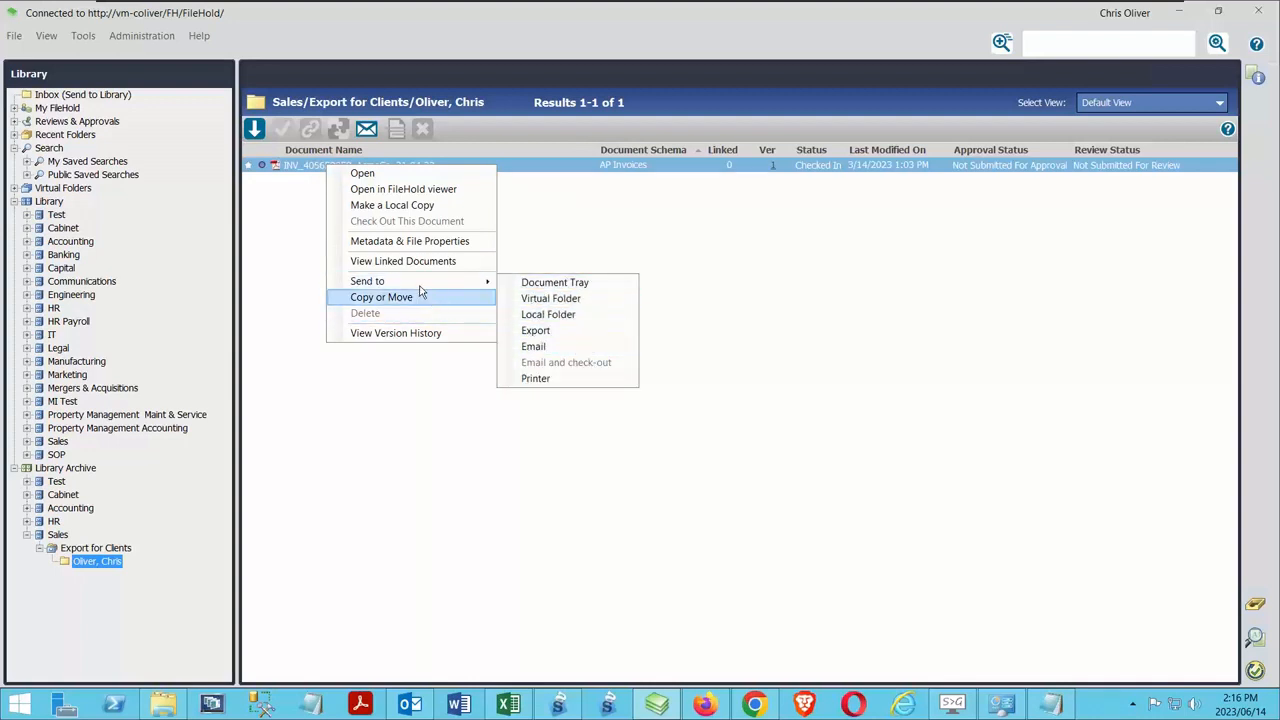
pyautogui.click(557, 347)
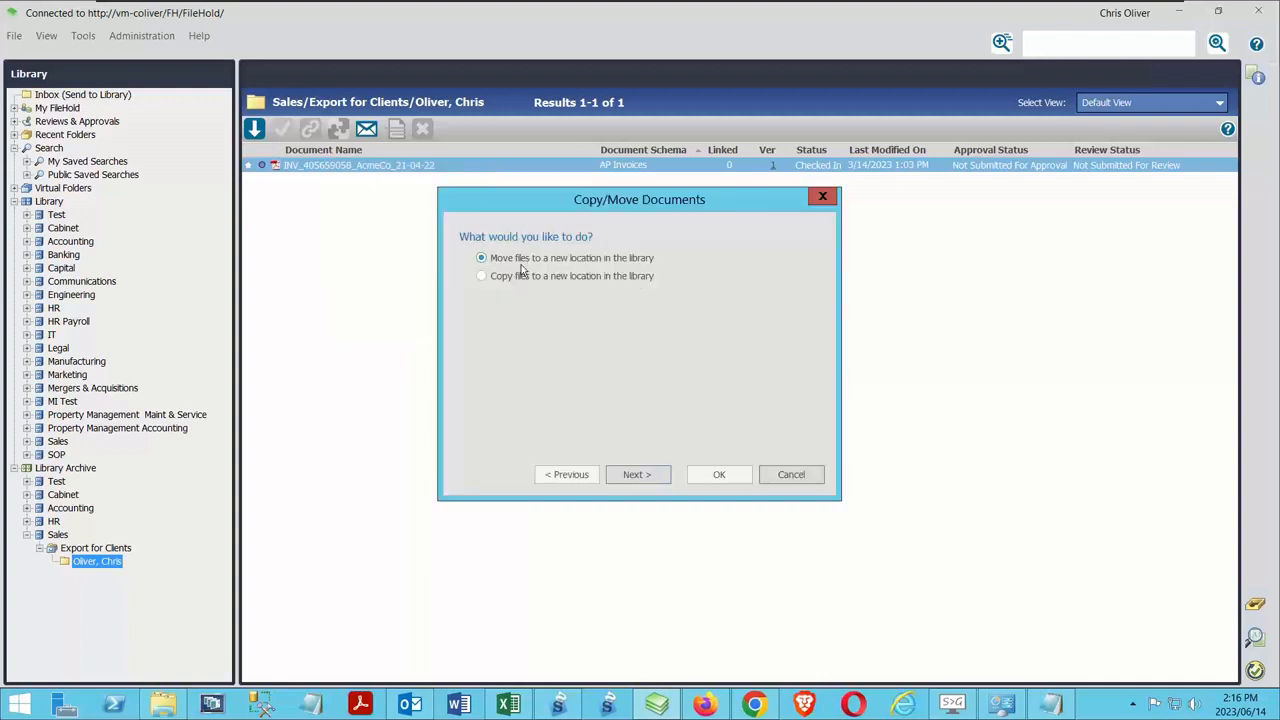
pyautogui.click(647, 477)
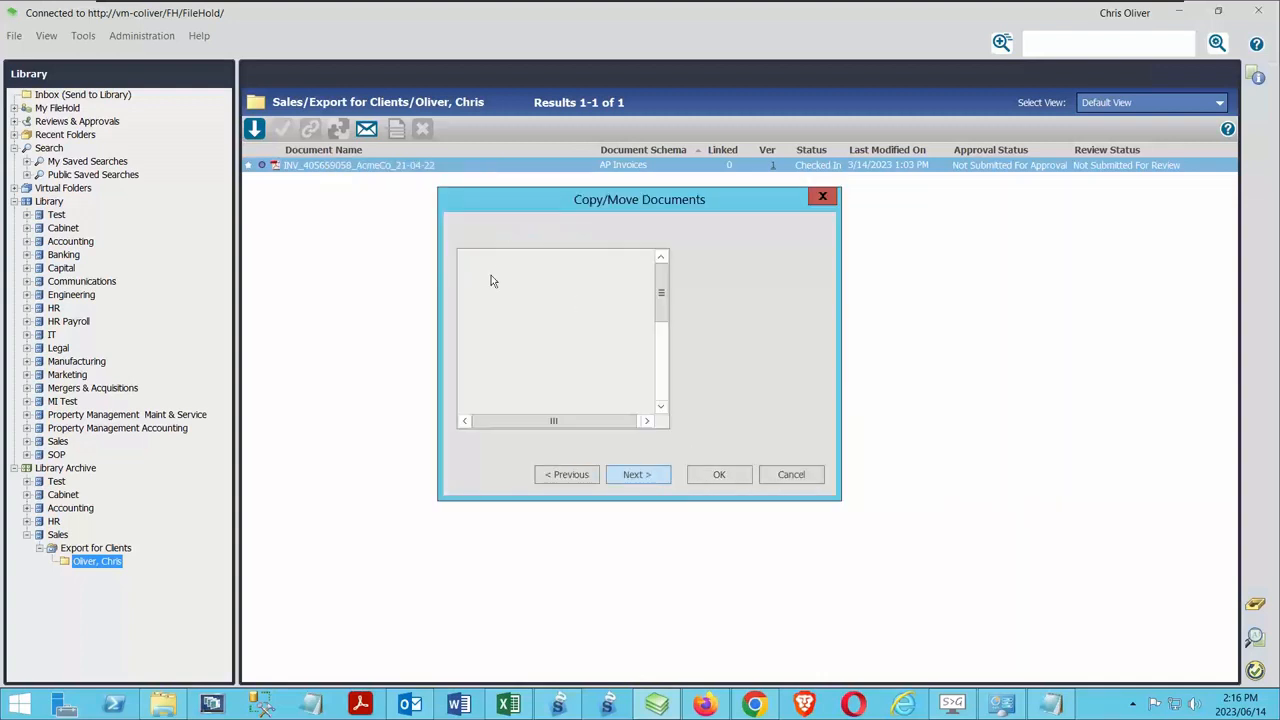
pyautogui.moveTo(664, 297); pyautogui.dragTo(664, 330)
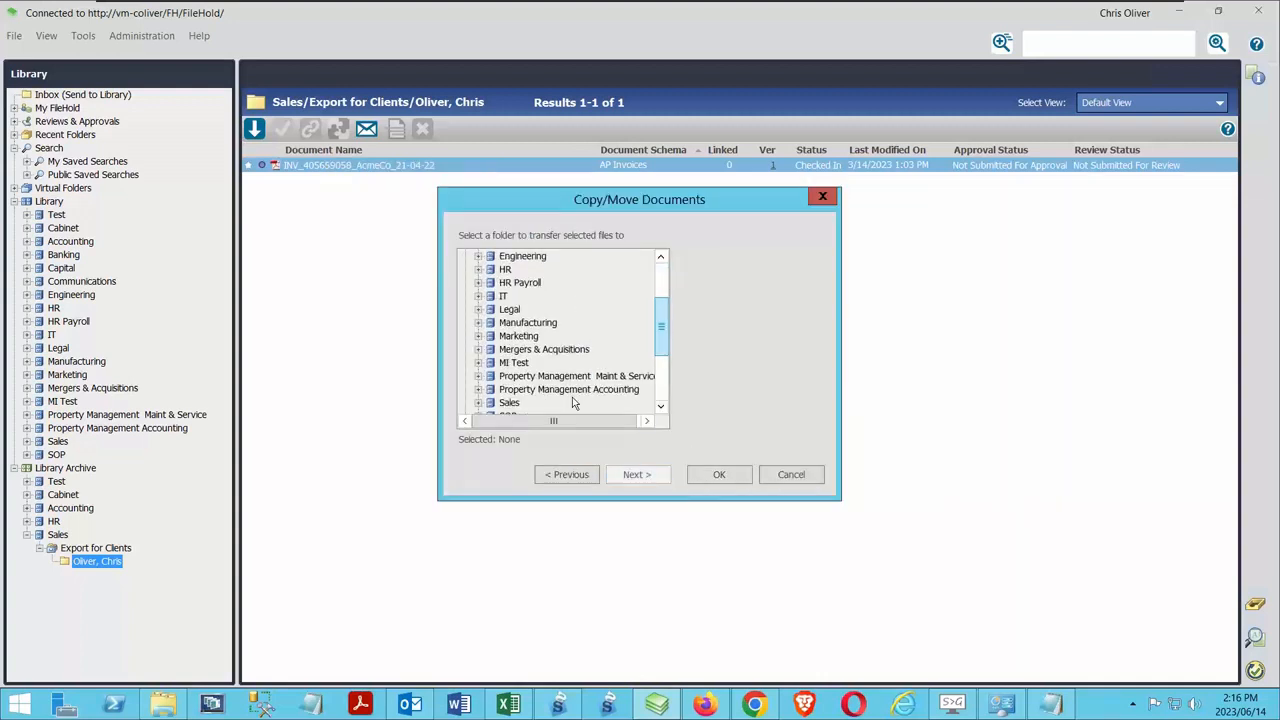
pyautogui.click(478, 402)
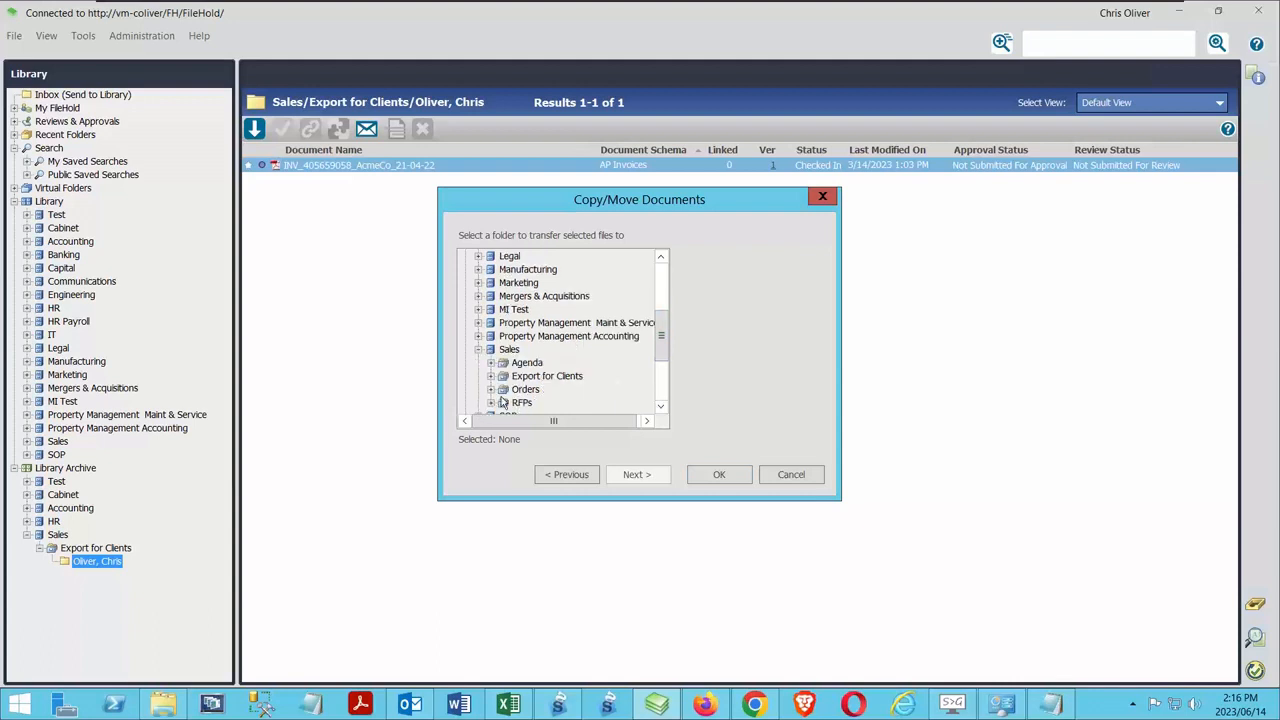
pyautogui.scroll(-2, 615, 328)
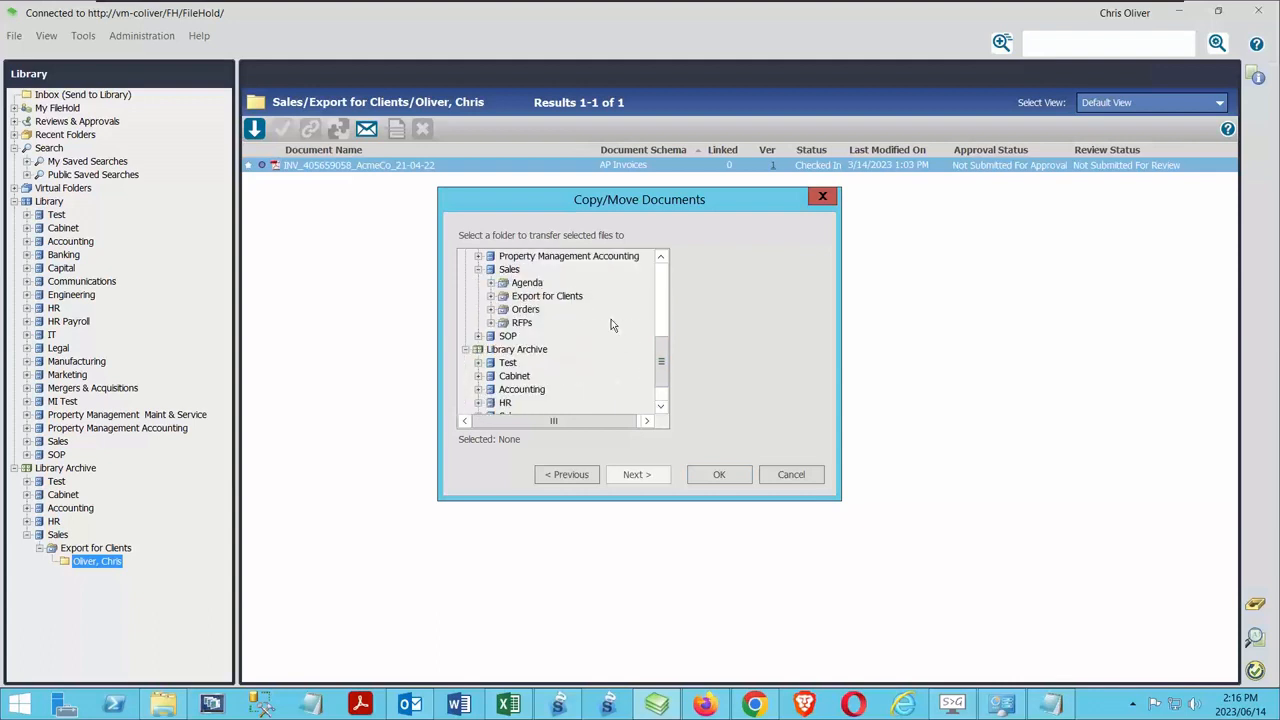
pyautogui.click(490, 296)
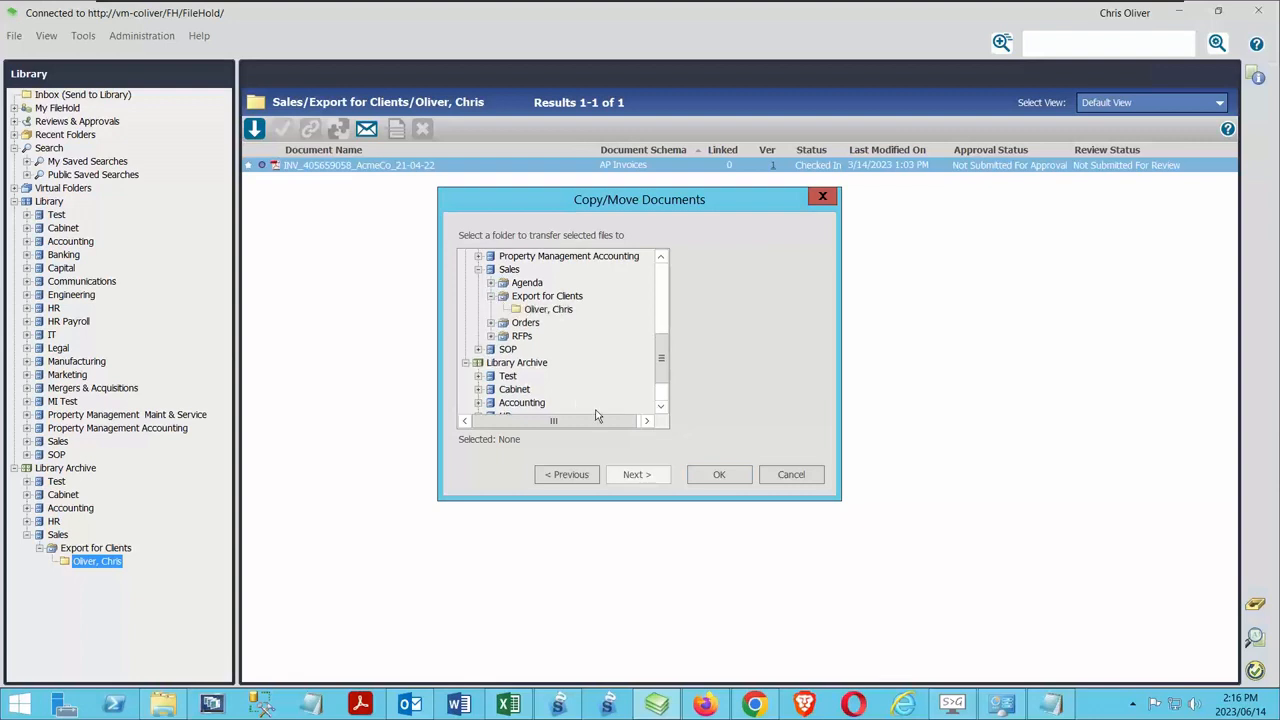
pyautogui.click(545, 310)
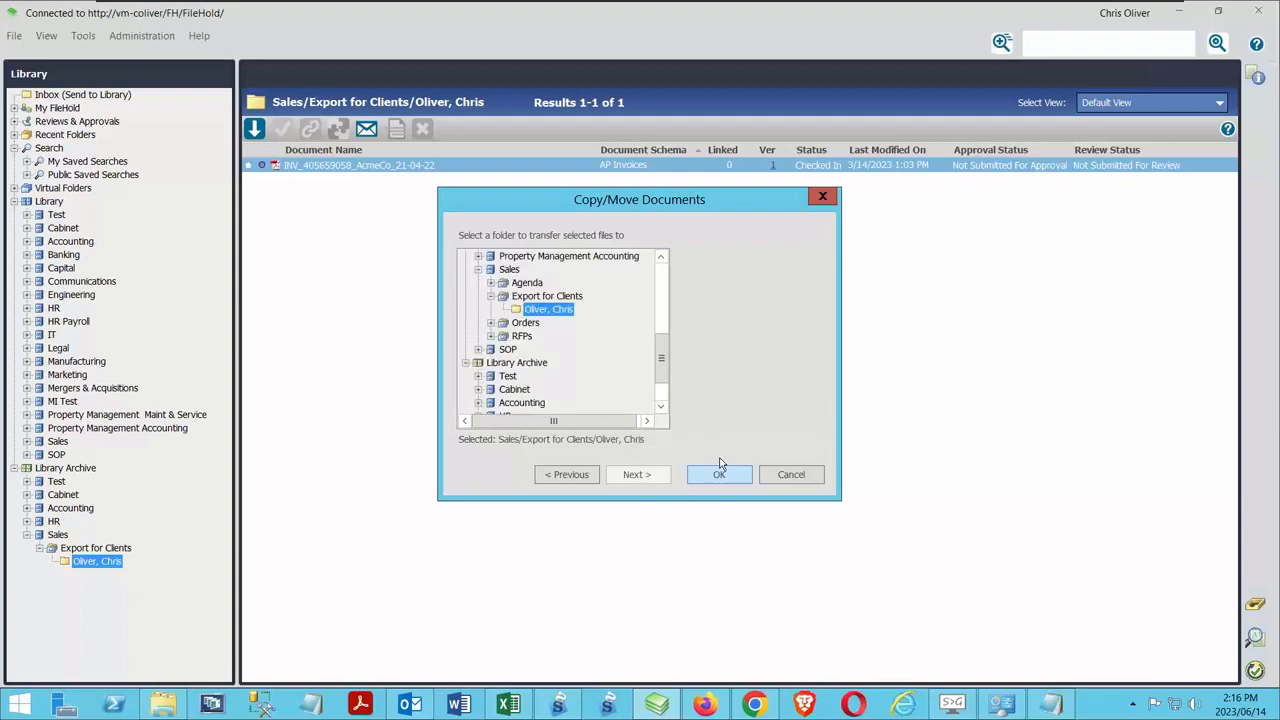
pyautogui.click(719, 472)
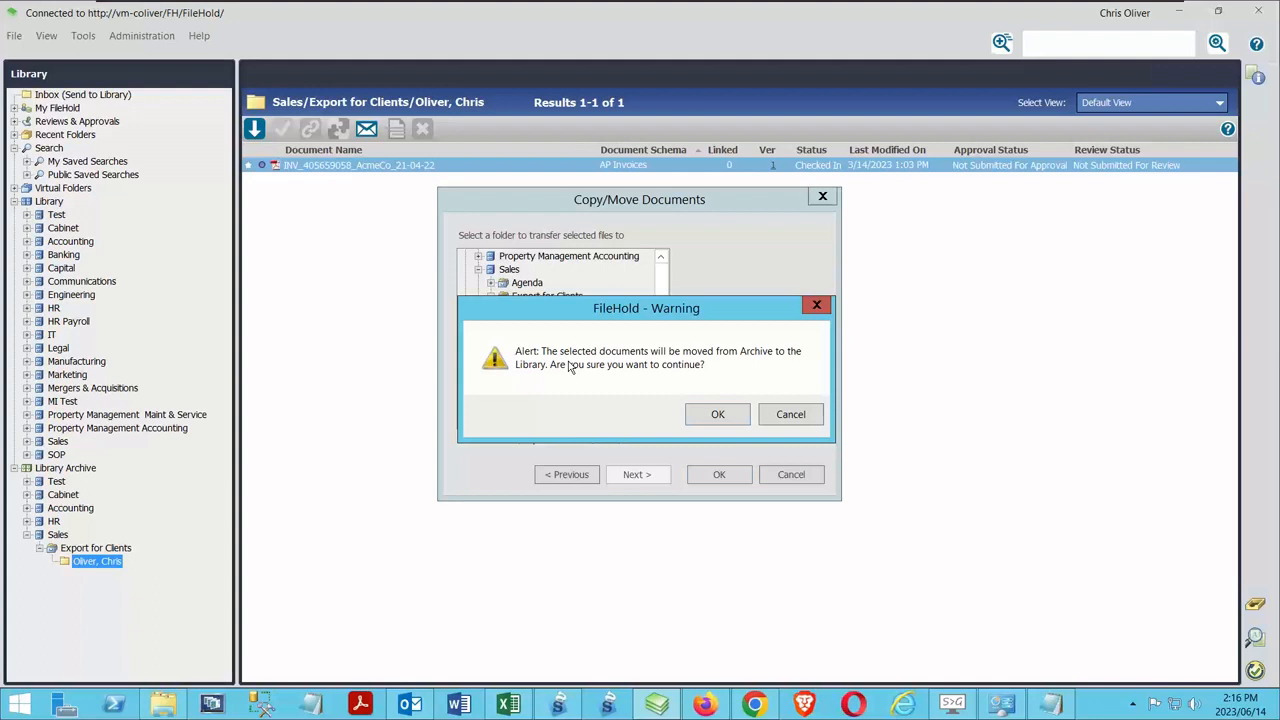
pyautogui.click(714, 418)
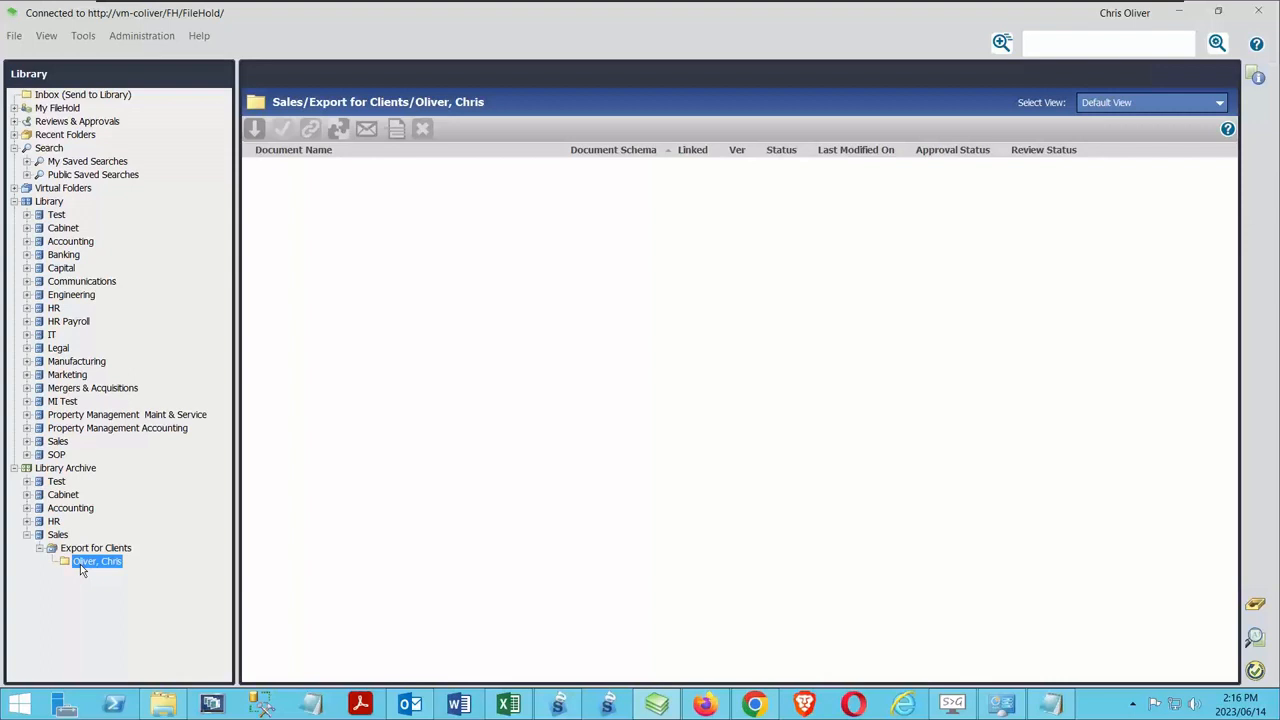
# Delete the Sales cabinet from the Library Archive
pyautogui.rightClick(60, 535)
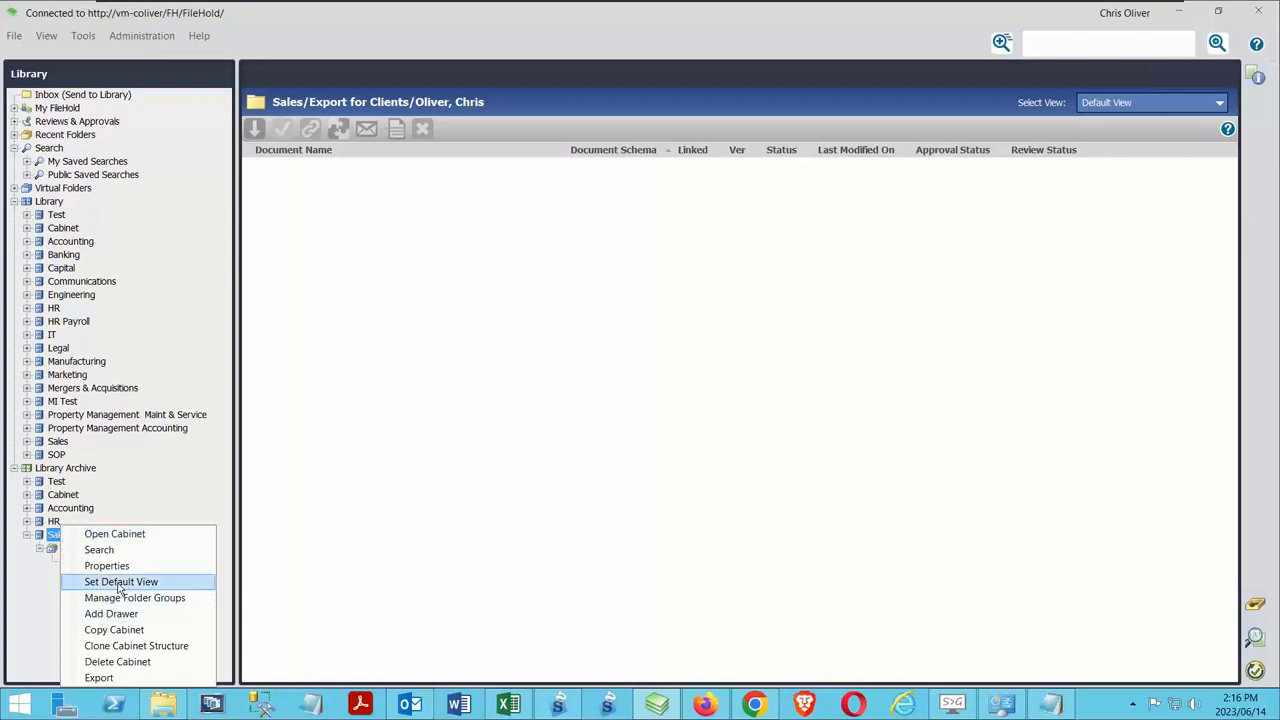
pyautogui.click(131, 655)
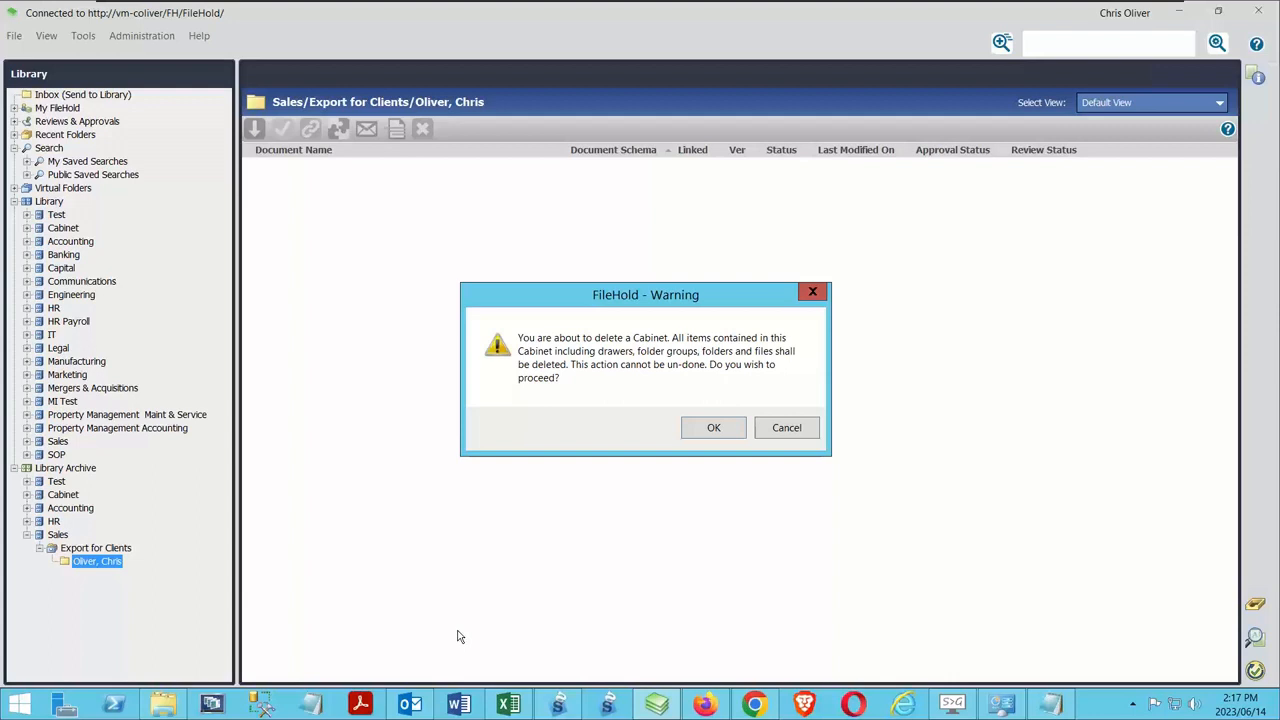
pyautogui.click(713, 428)
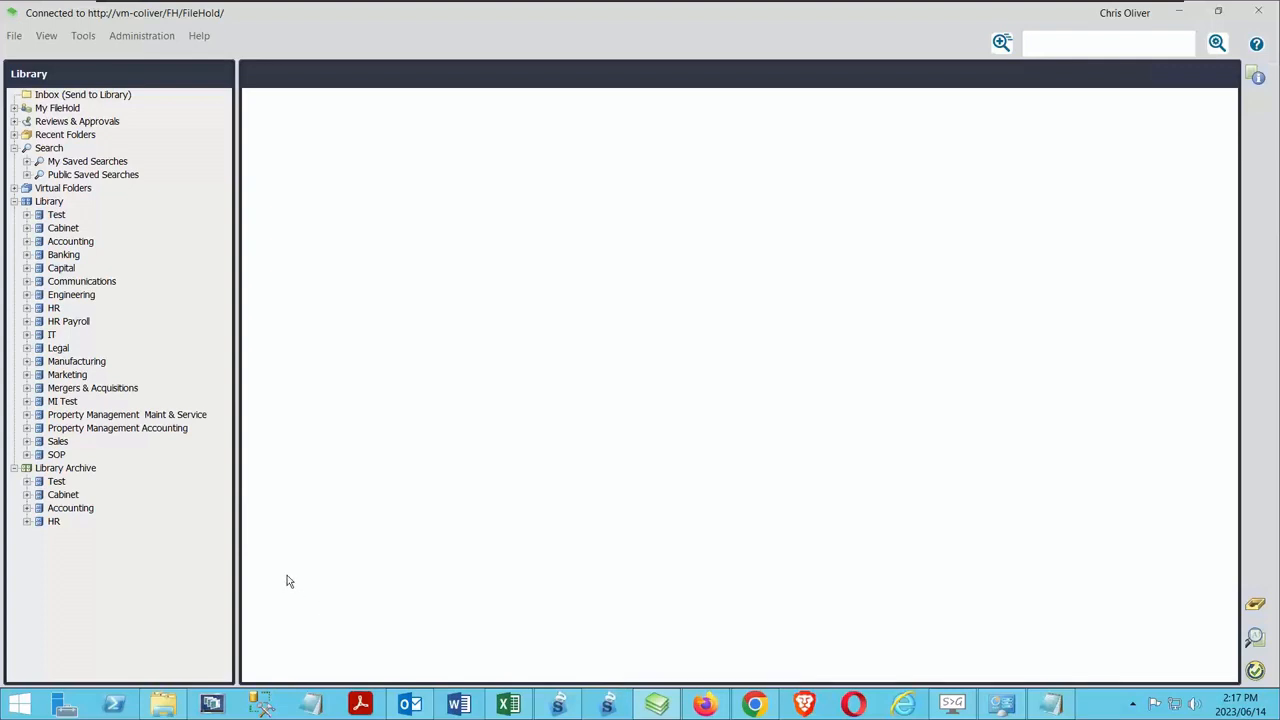
# Delete the Export for Clients drawer from the Library's Sales cabinet, including its contents
pyautogui.click(27, 429)
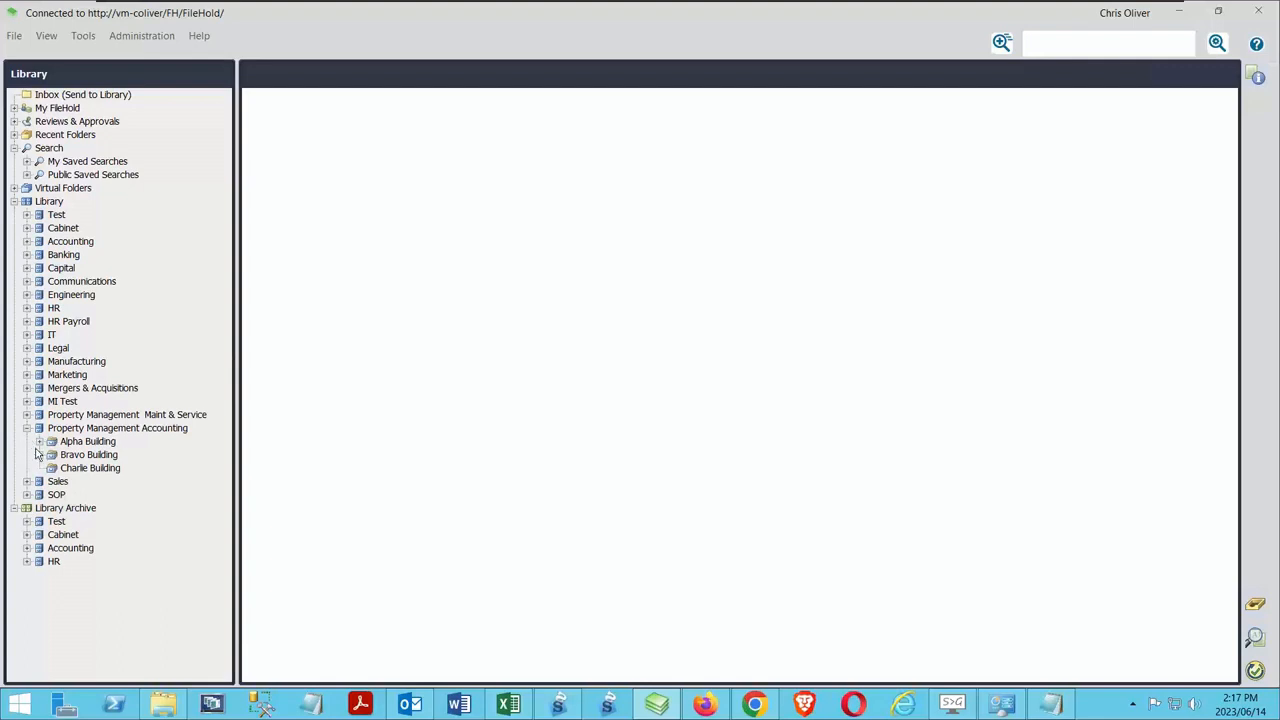
pyautogui.click(27, 428)
pyautogui.click(27, 441)
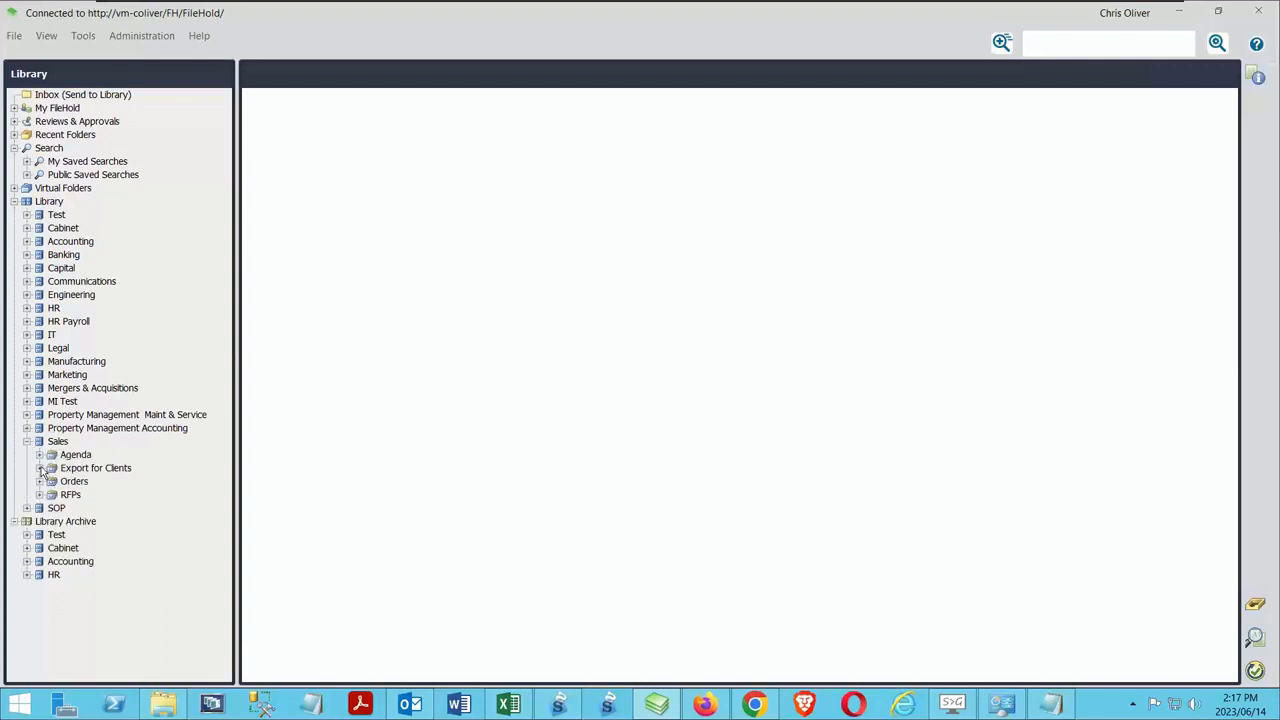
pyautogui.click(40, 468)
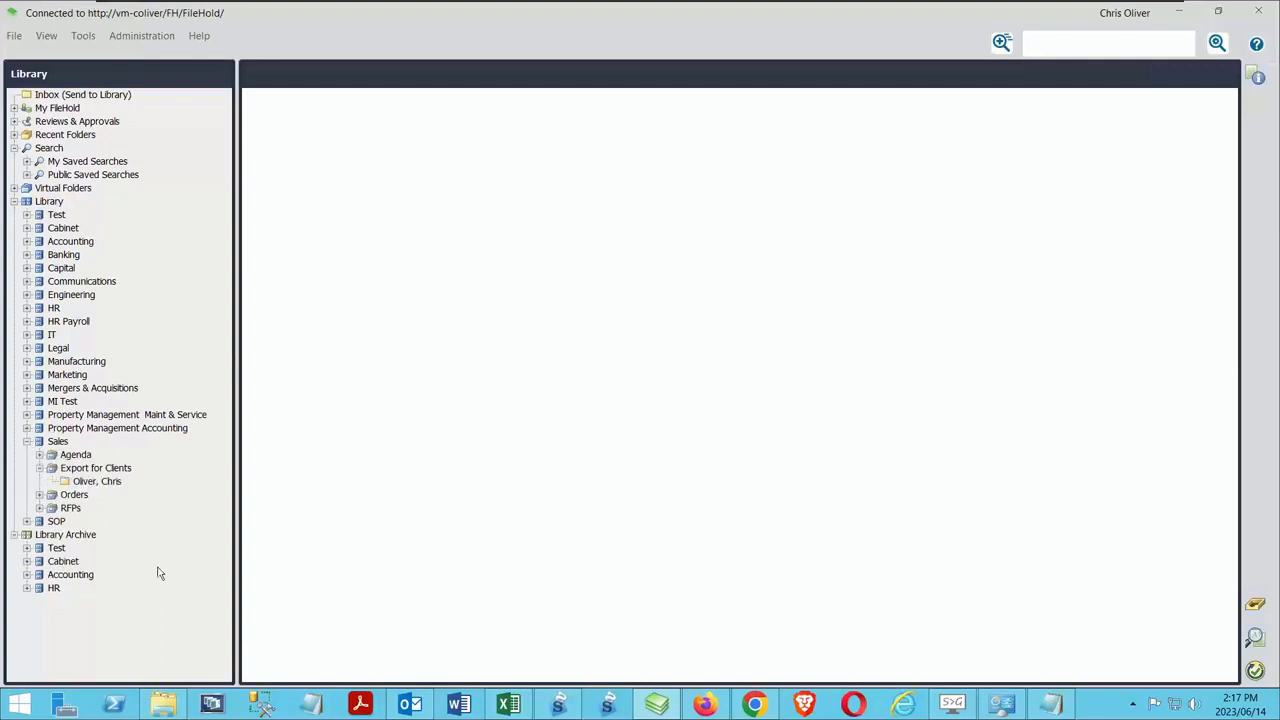
pyautogui.rightClick(84, 470)
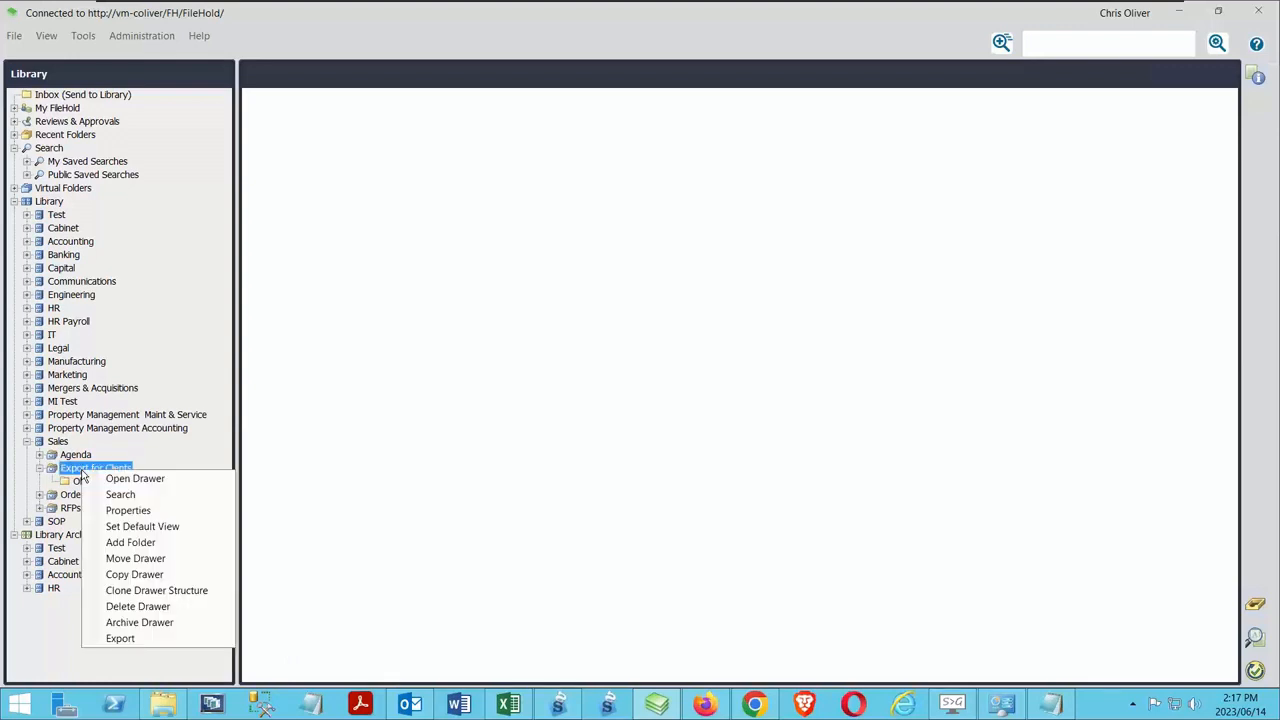
pyautogui.click(125, 606)
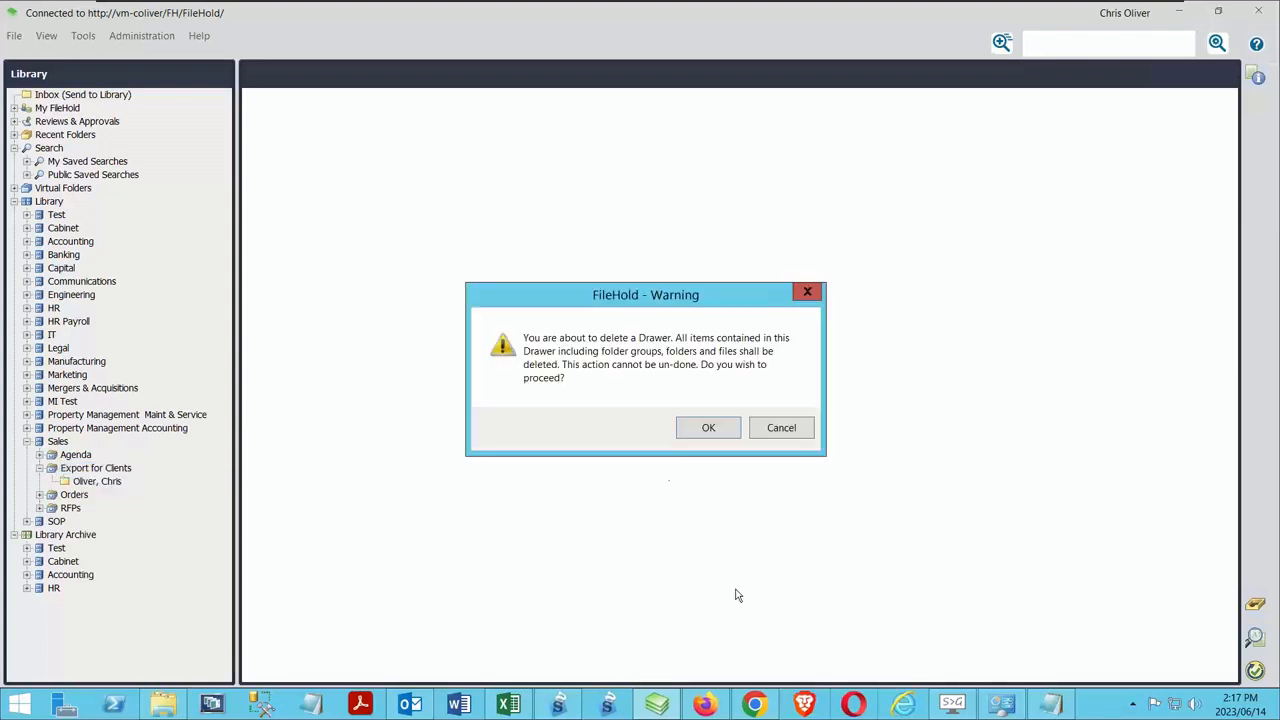
pyautogui.click(689, 431)
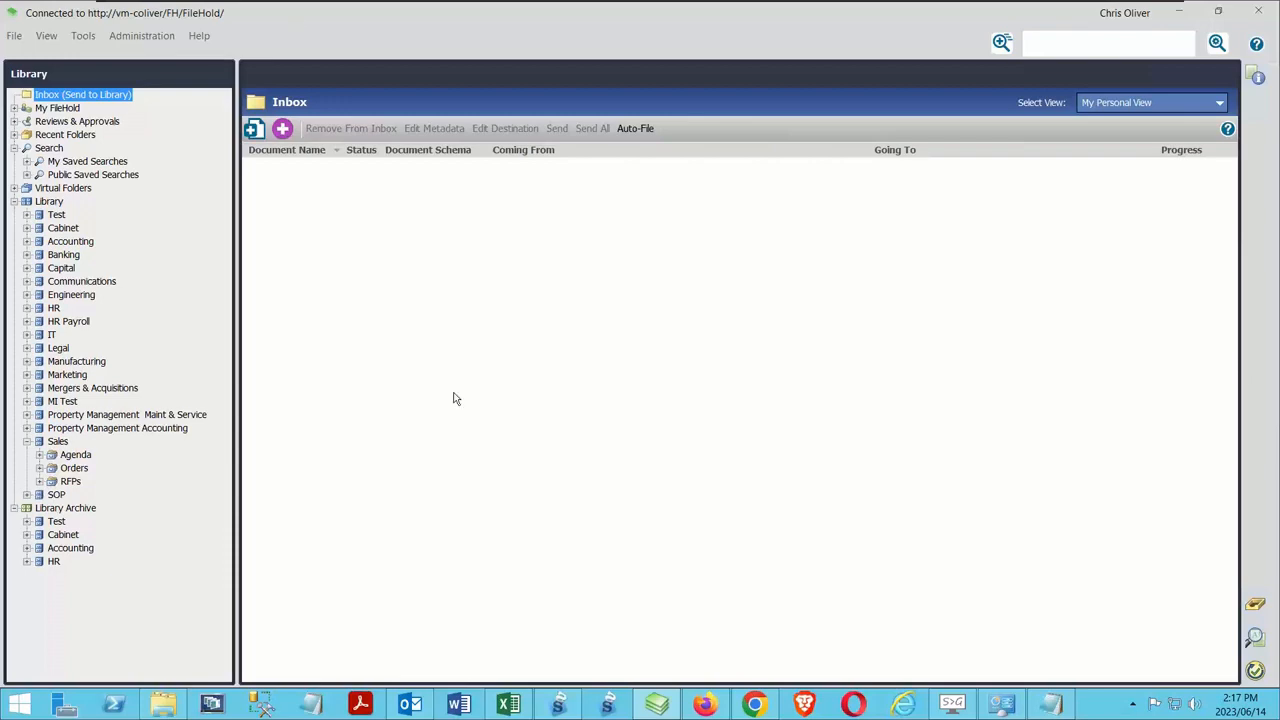
# Switch to Firefox and open the Recover documents page under Library management in the web administration
pyautogui.click(705, 704)
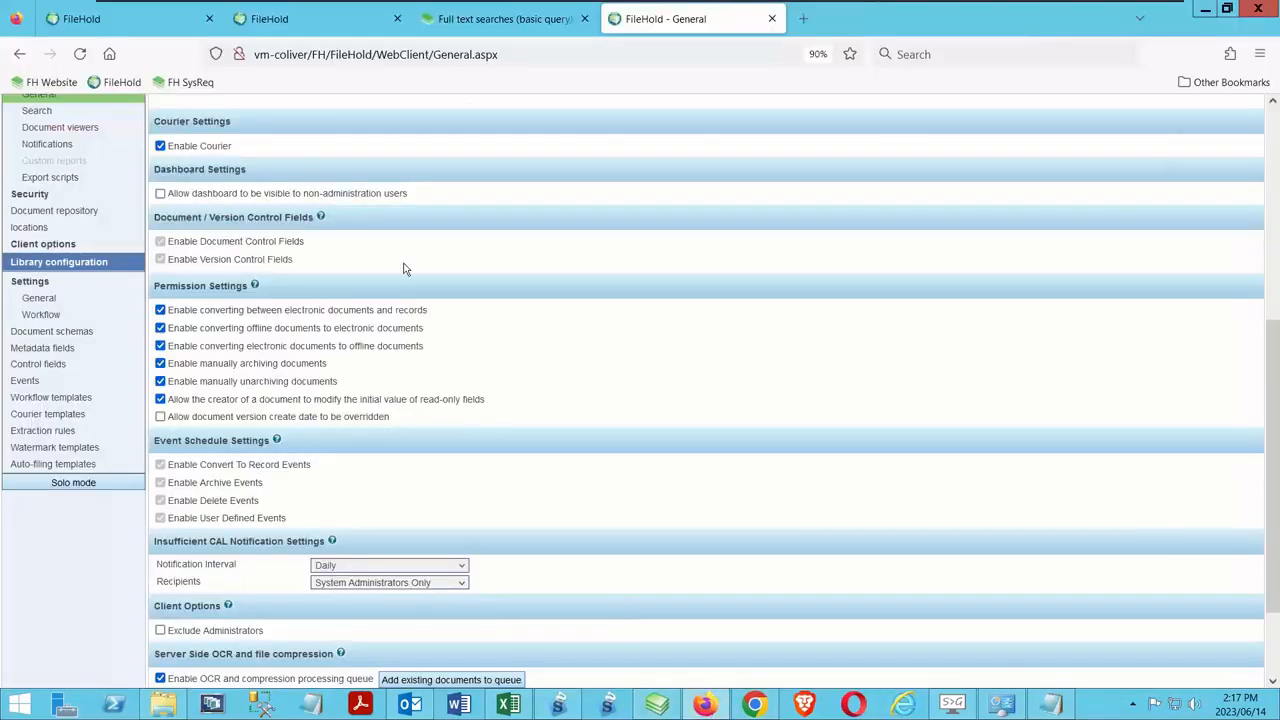
pyautogui.scroll(5, 403, 266)
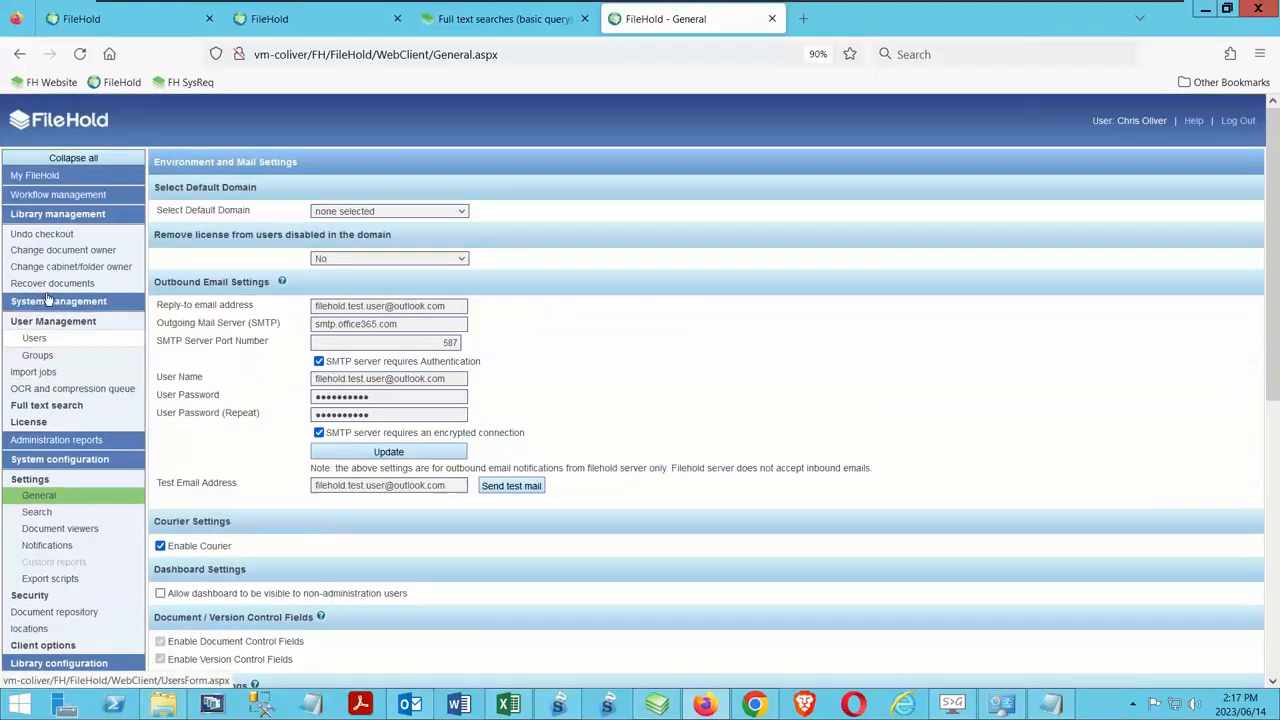
pyautogui.click(50, 288)
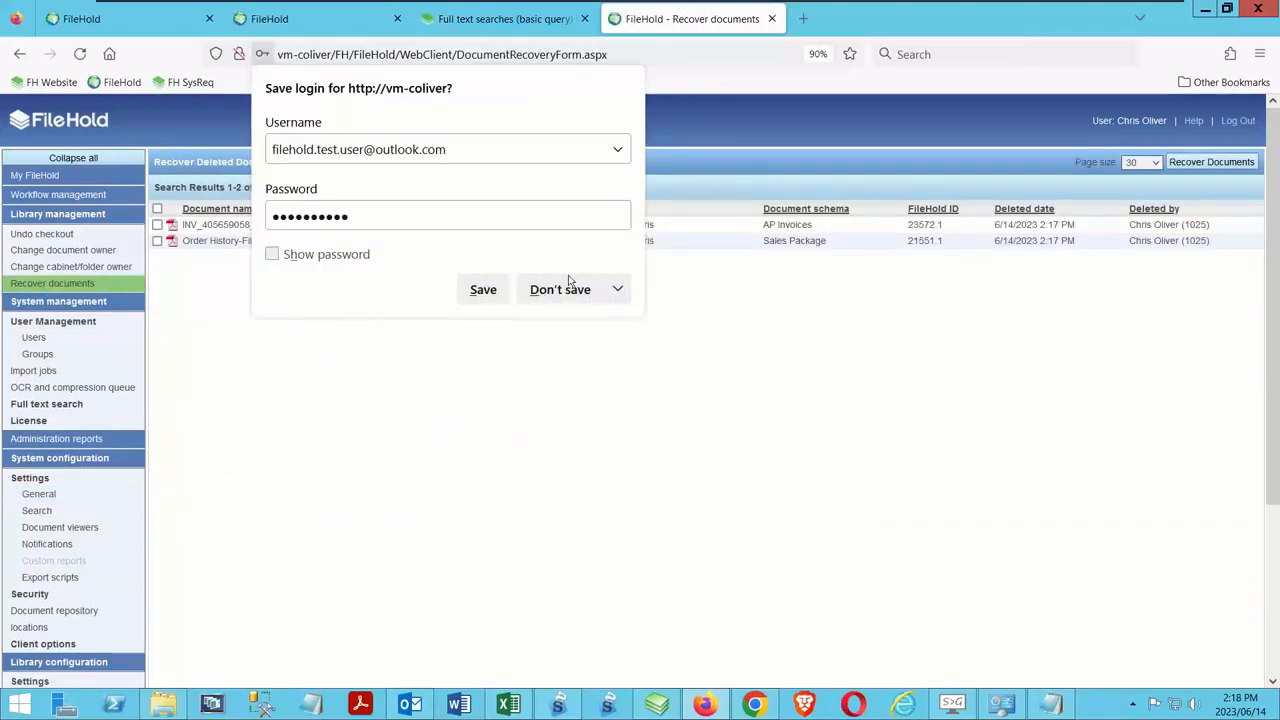
# Decline saving the login and recover both deleted documents, the AcmeCo_21-04-22 invoice and the FileHold Systems order history
pyautogui.click(578, 289)
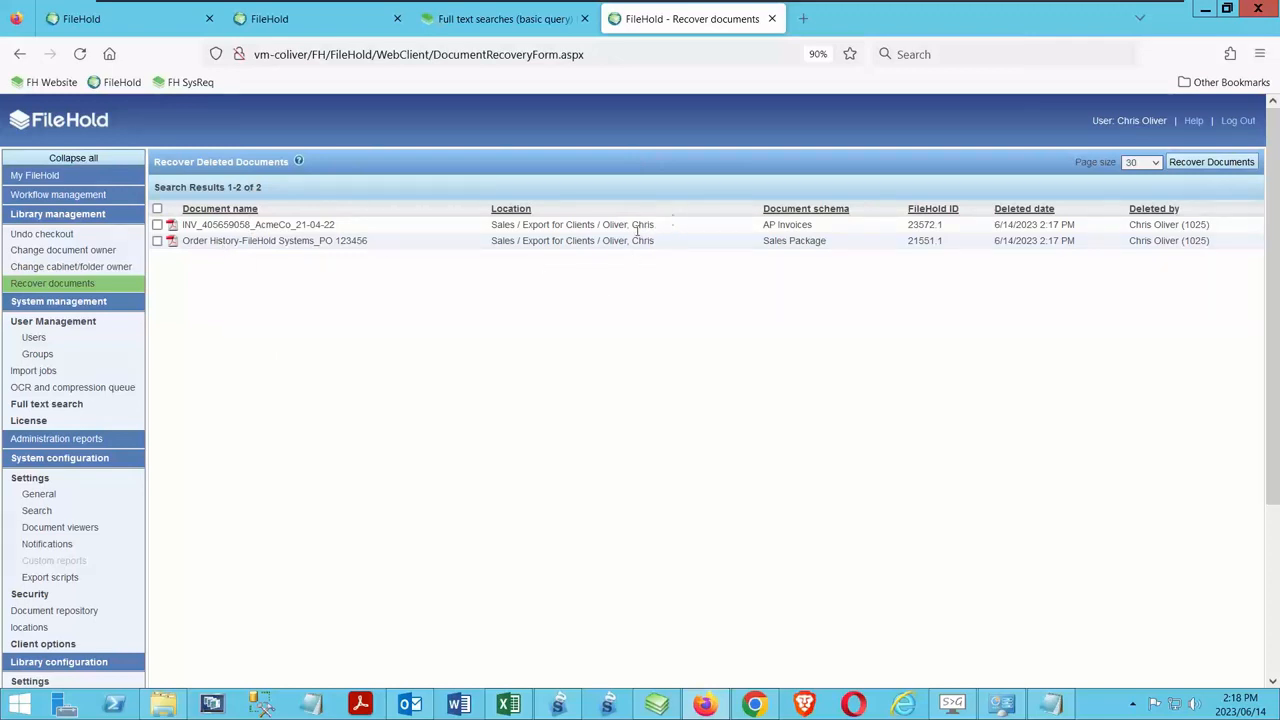
pyautogui.click(157, 225)
pyautogui.click(157, 242)
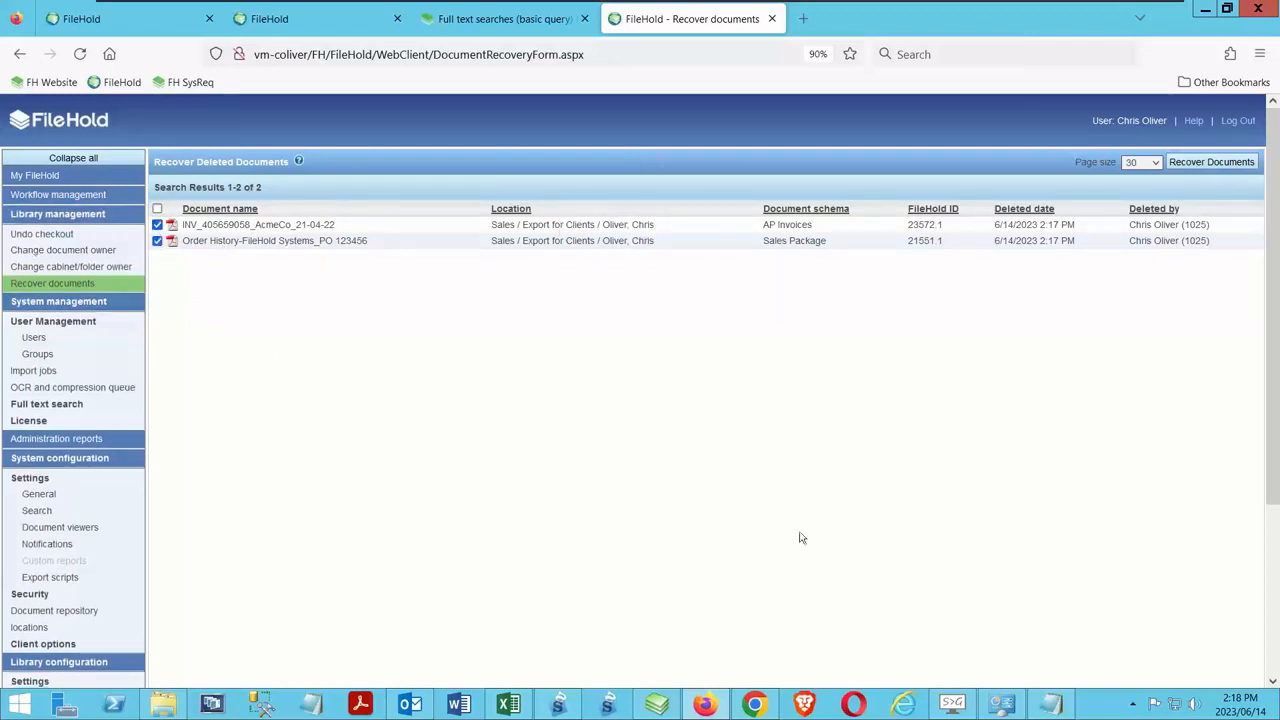
pyautogui.click(1211, 162)
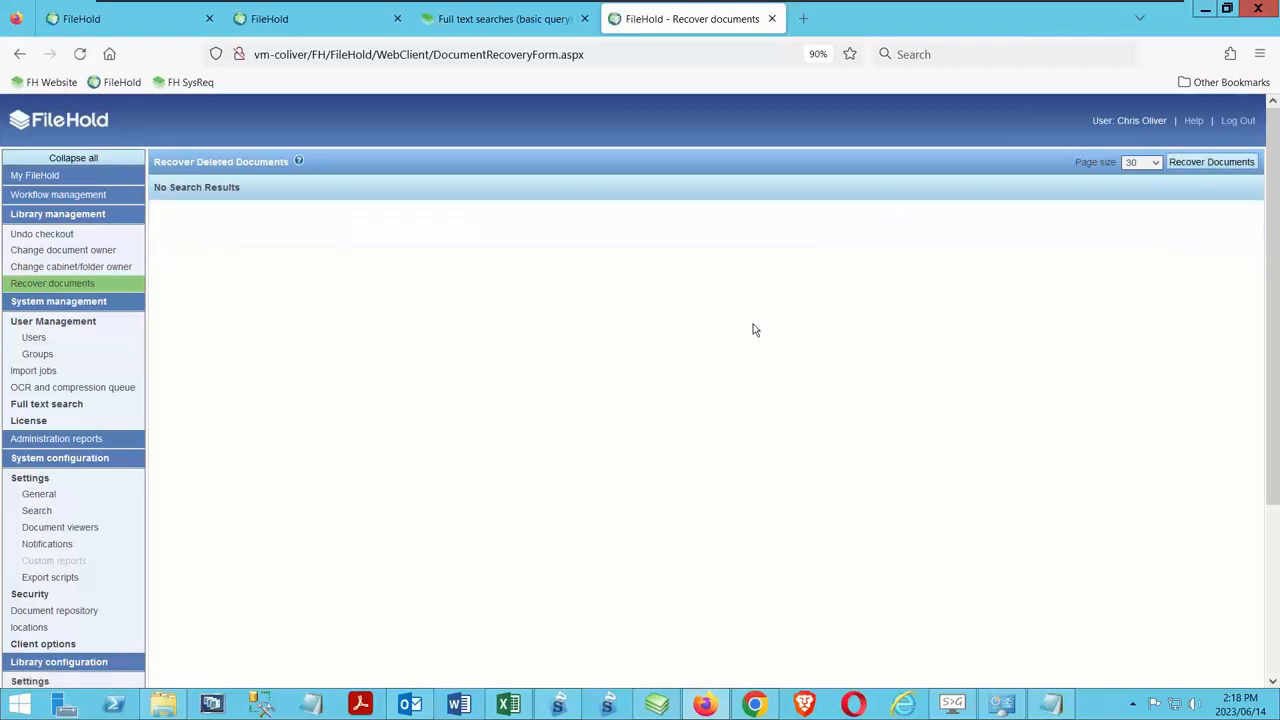
# Switch back to the FileHold desktop client, refresh the Library and open the recovered folder under Sales/Export for Clients
pyautogui.click(656, 705)
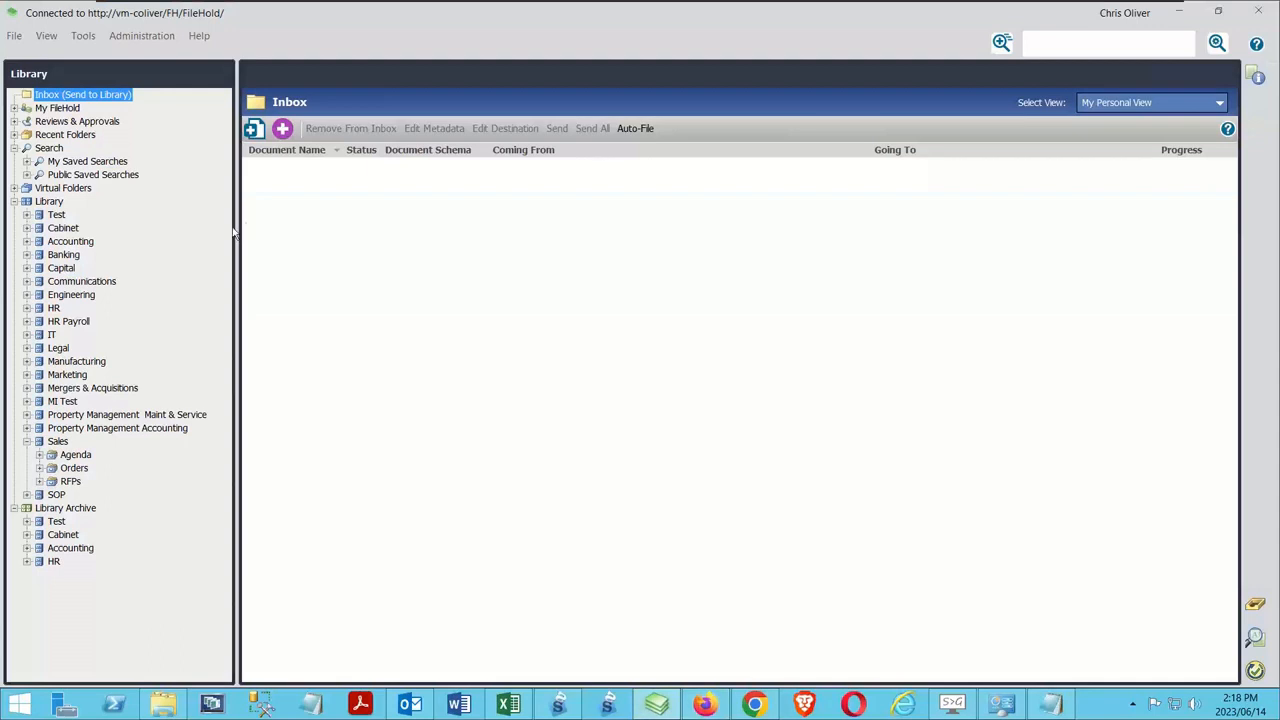
pyautogui.rightClick(55, 202)
pyautogui.click(96, 264)
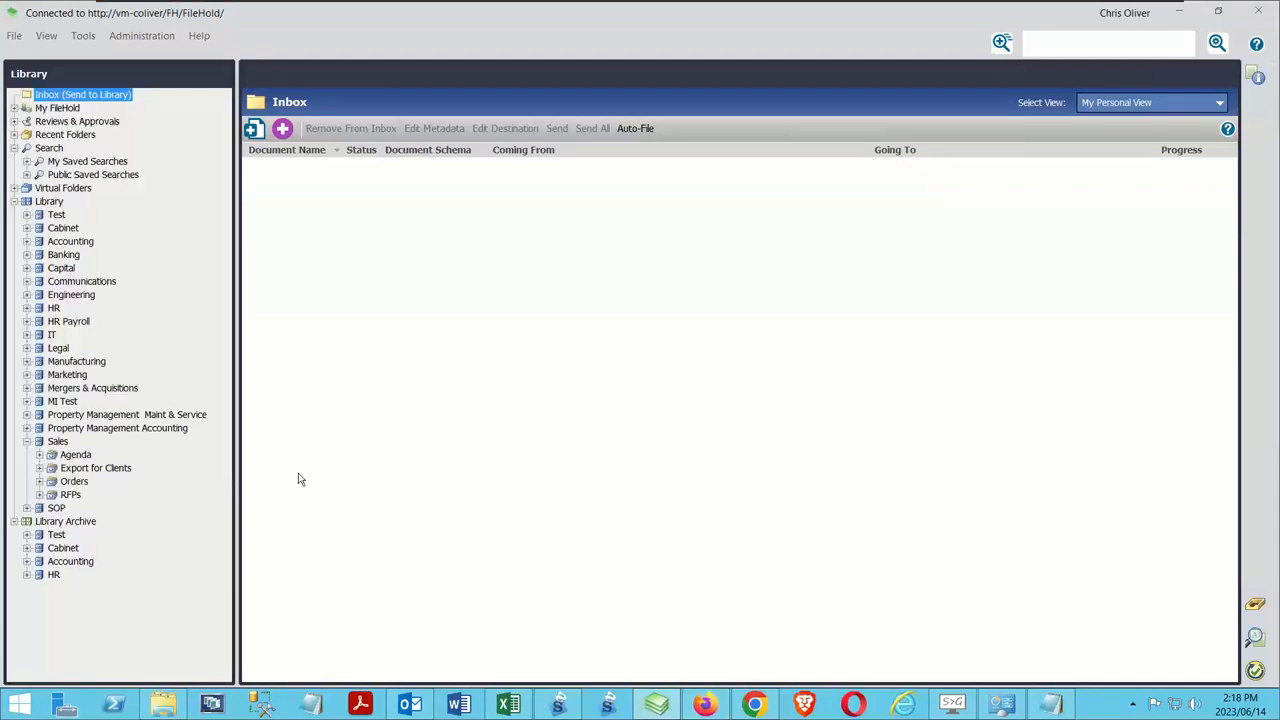
pyautogui.click(39, 468)
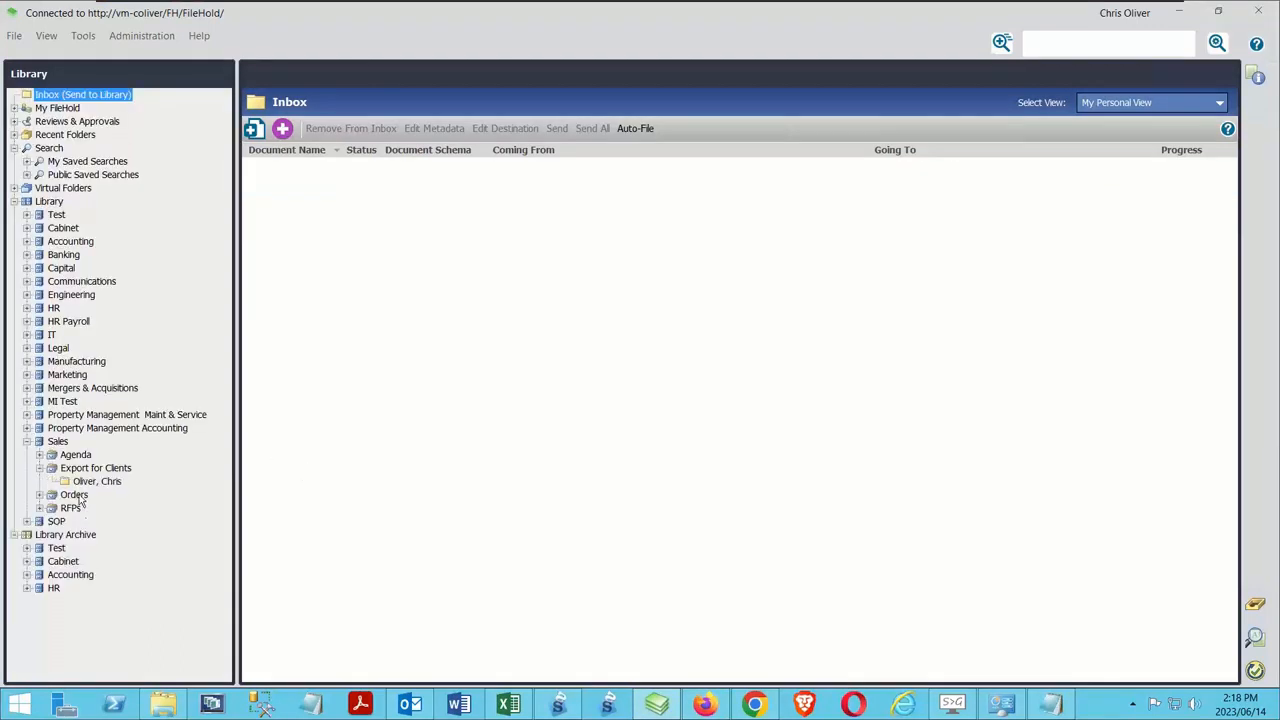
pyautogui.click(88, 481)
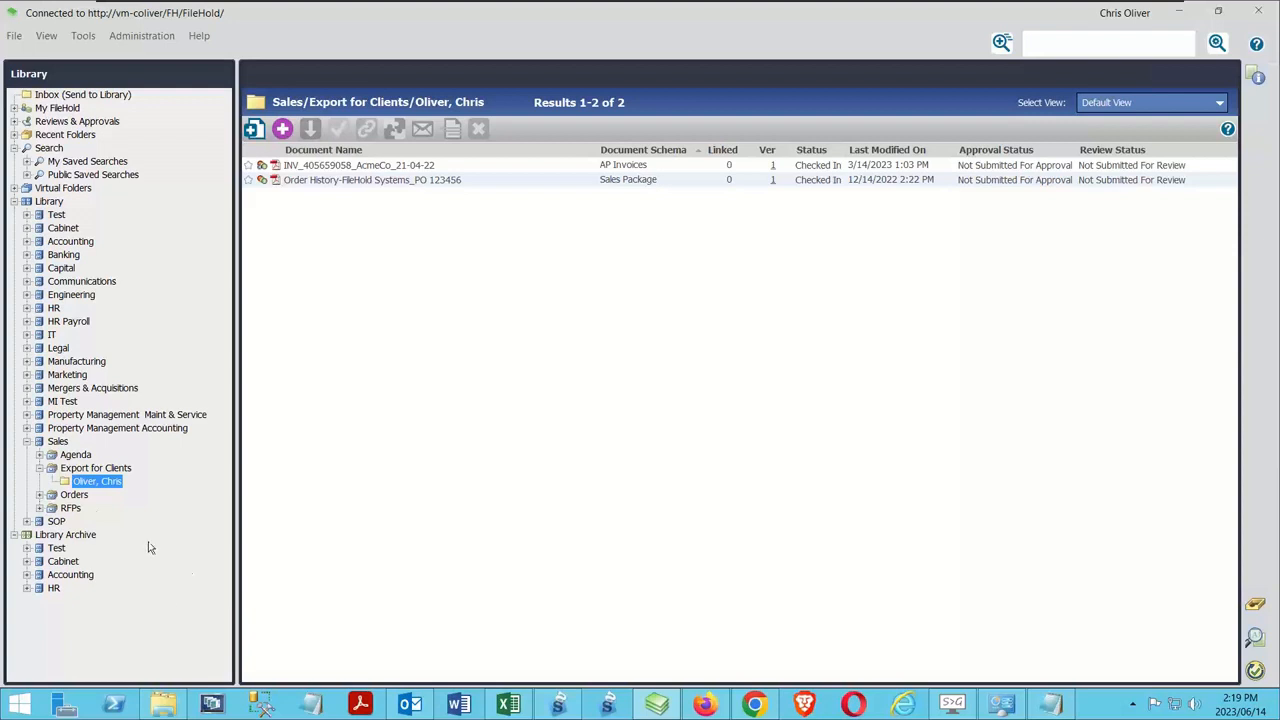
# Collapse the Library Archive and Sales cabinet, and check the Accounting cabinet's weight in its properties
pyautogui.click(14, 535)
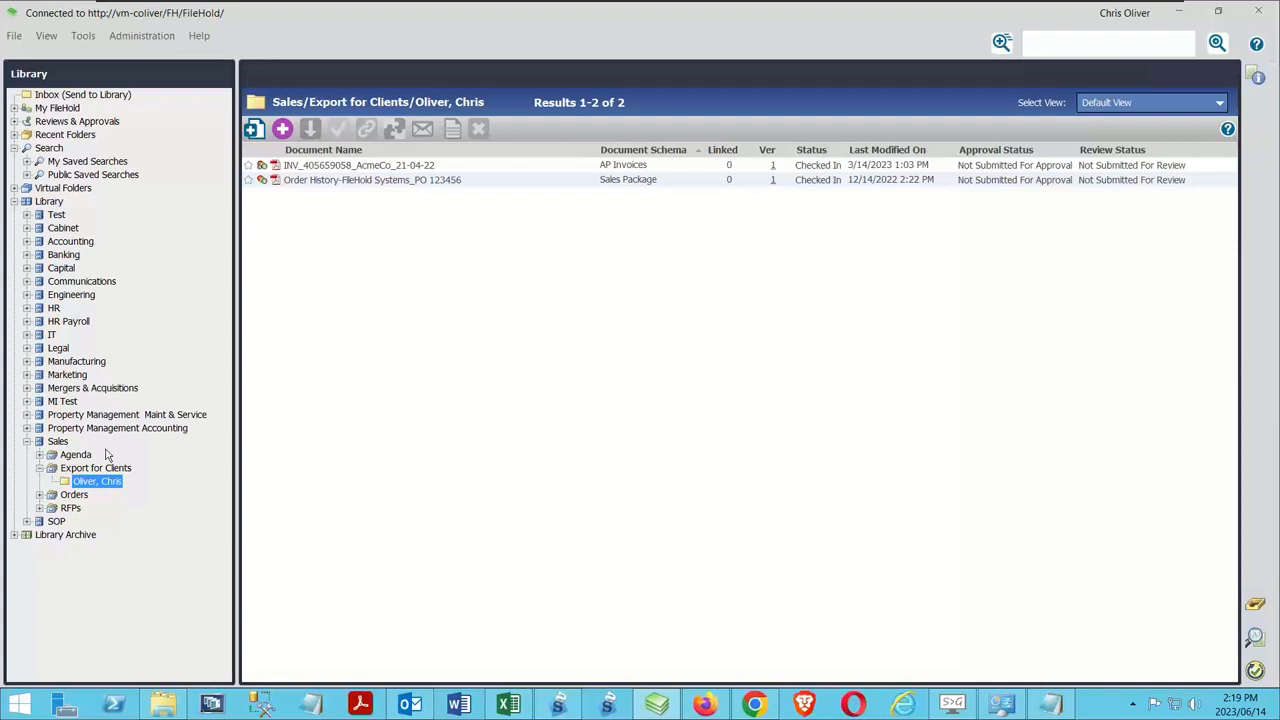
pyautogui.click(27, 443)
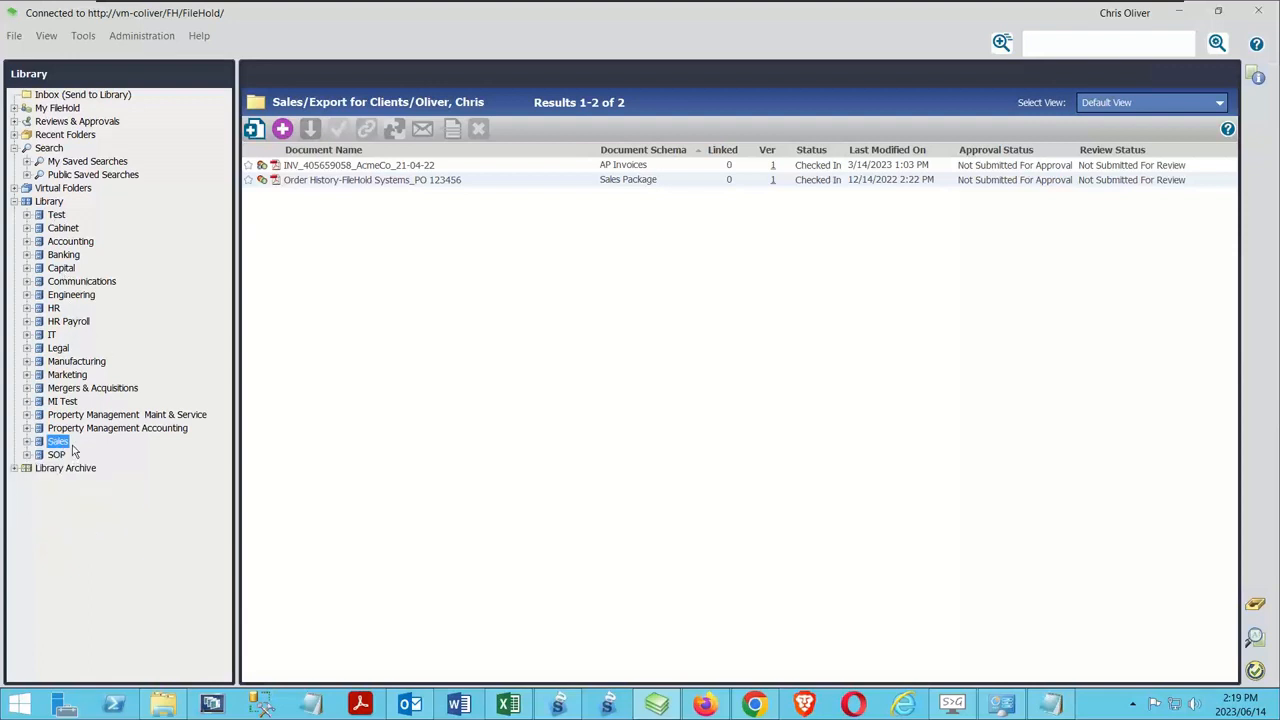
pyautogui.rightClick(57, 234)
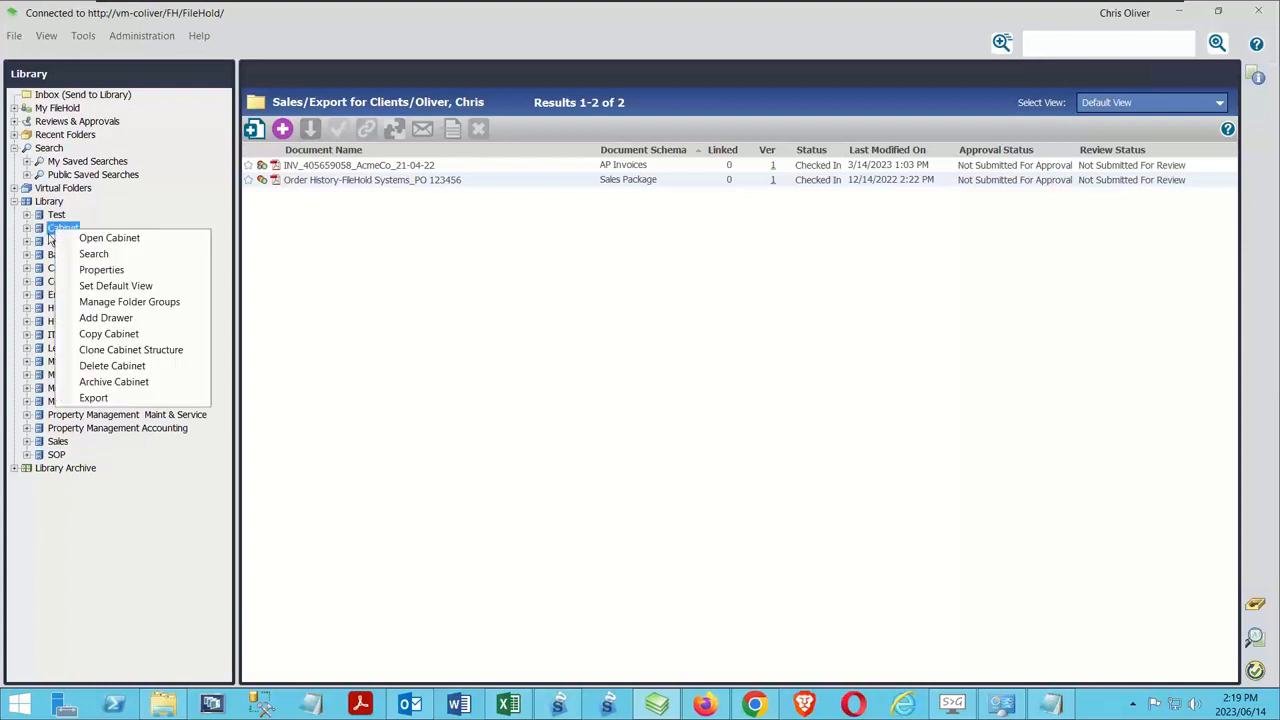
pyautogui.click(176, 163)
pyautogui.rightClick(60, 244)
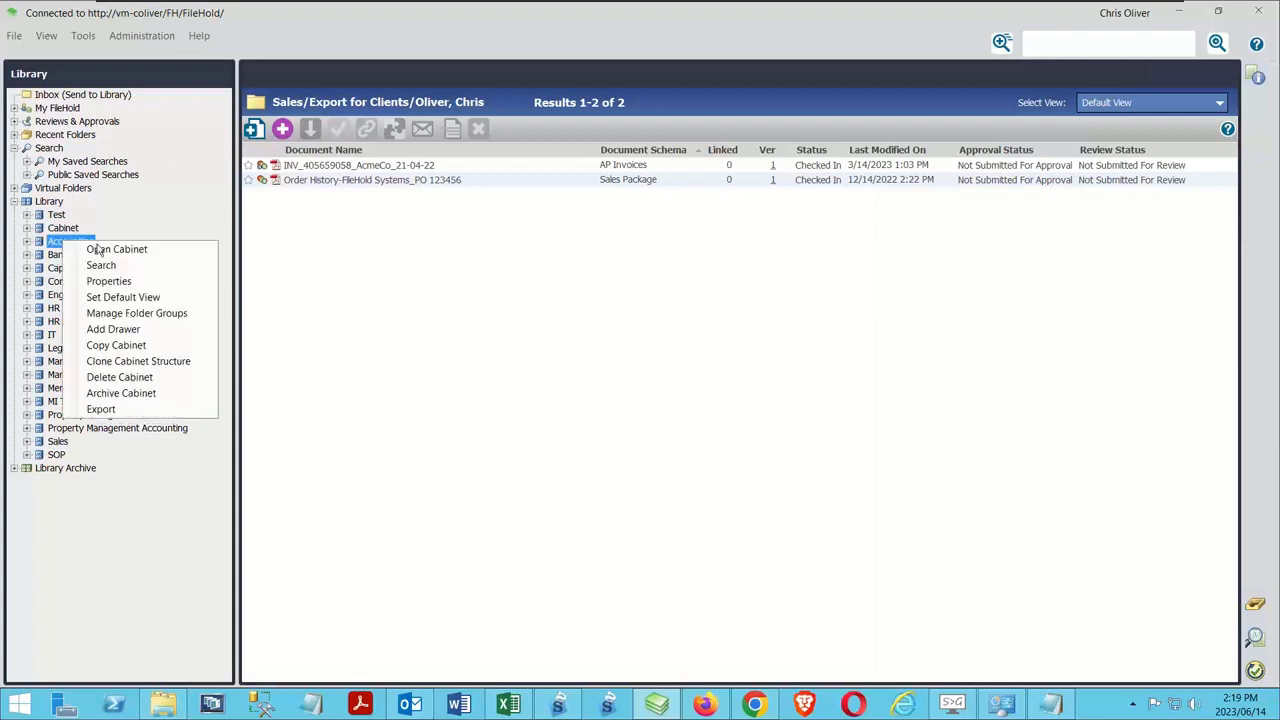
pyautogui.click(401, 475)
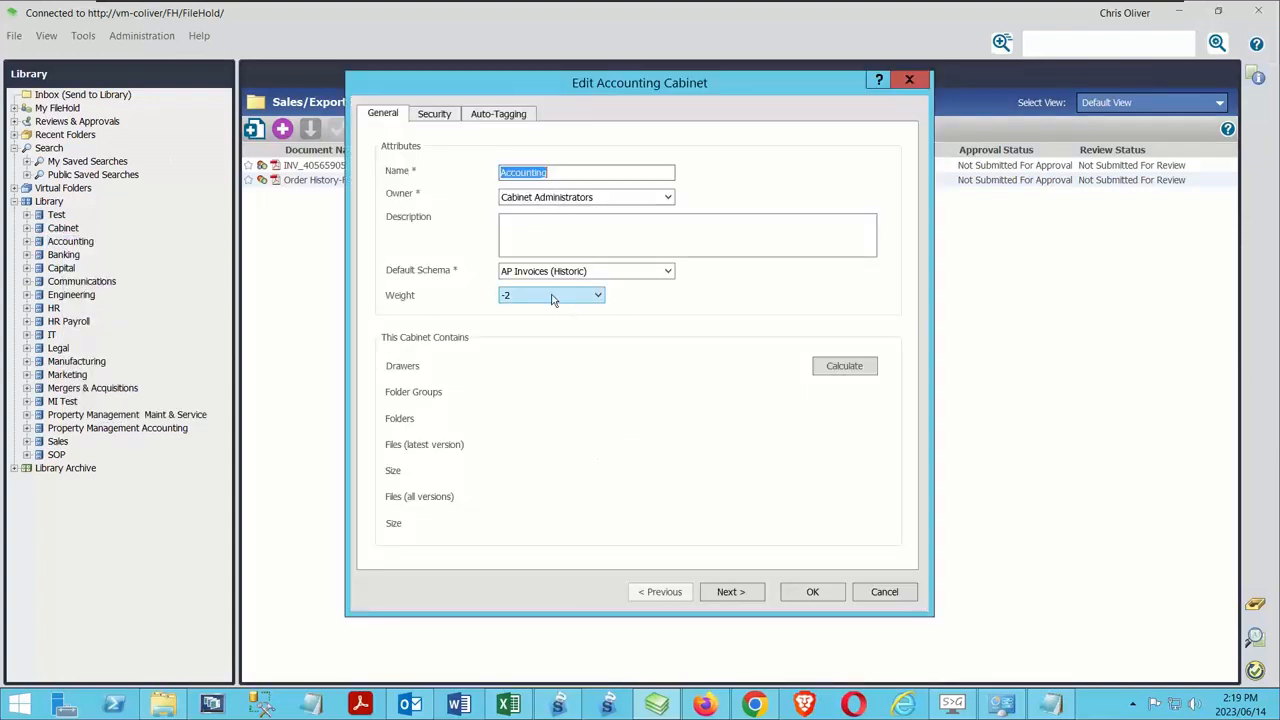
pyautogui.click(885, 596)
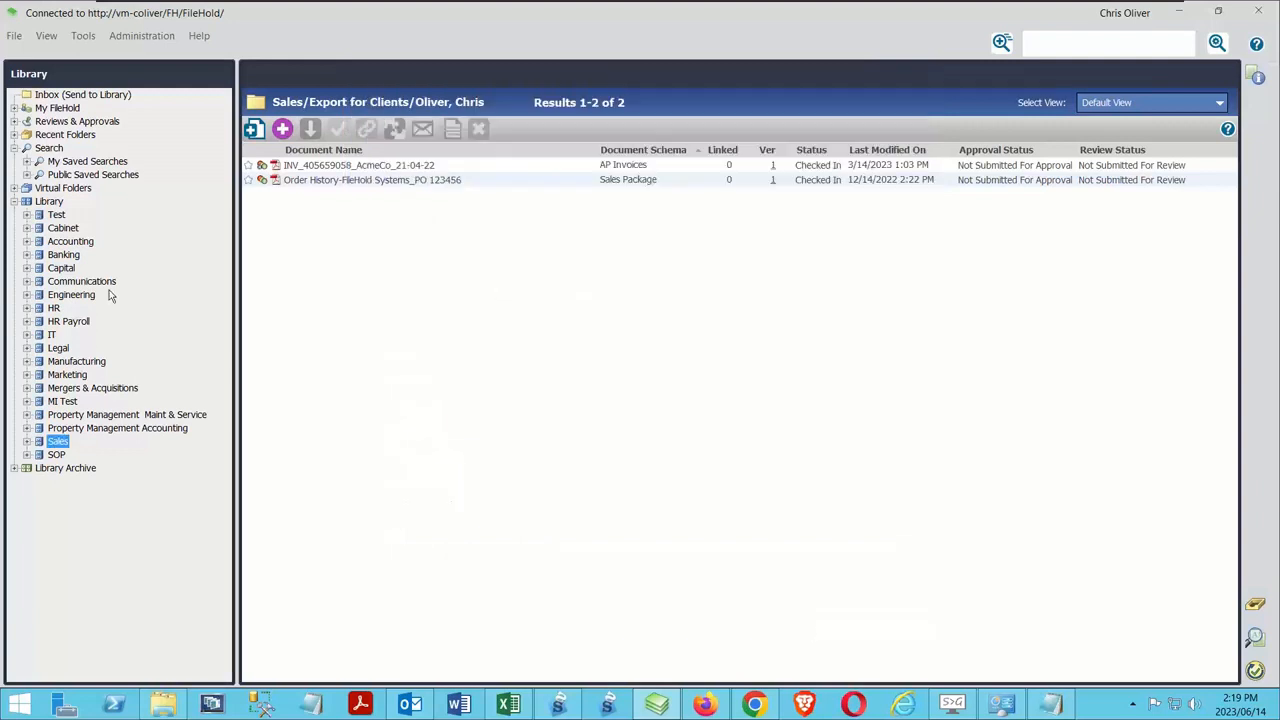
# Check the weights in the Banking and SOP cabinets' properties without changing them
pyautogui.rightClick(66, 255)
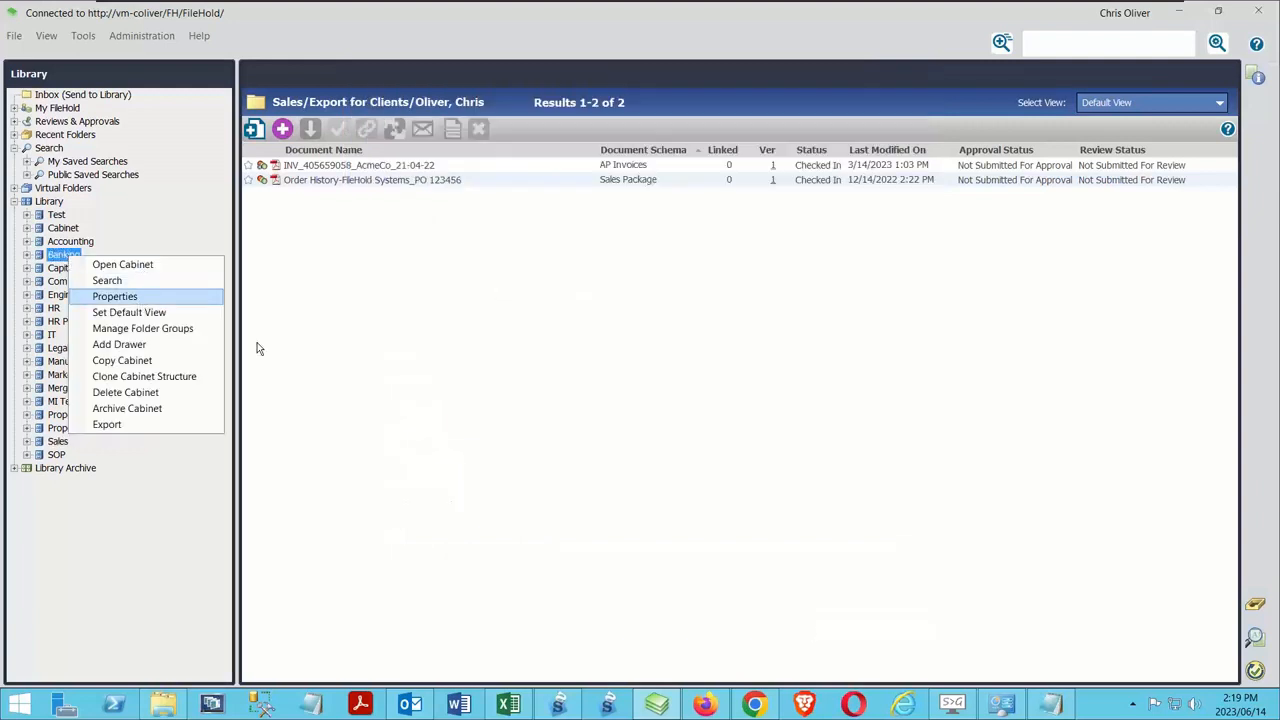
pyautogui.click(110, 299)
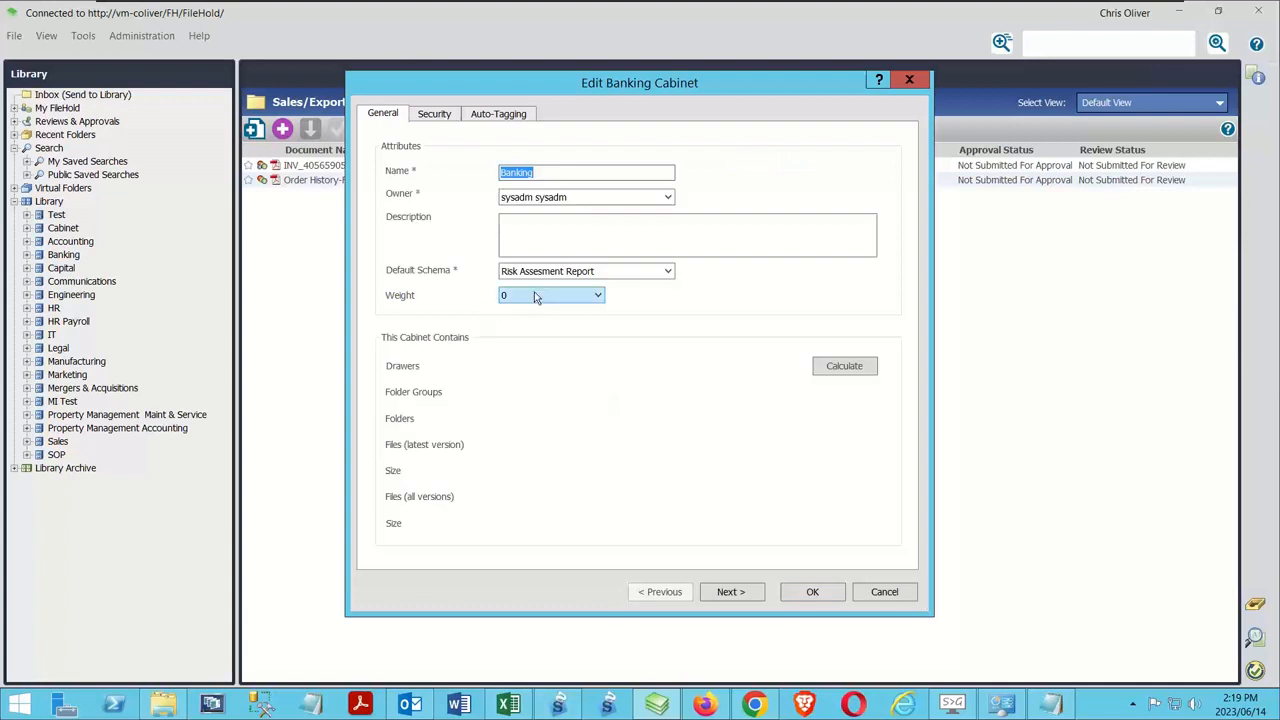
pyautogui.click(884, 592)
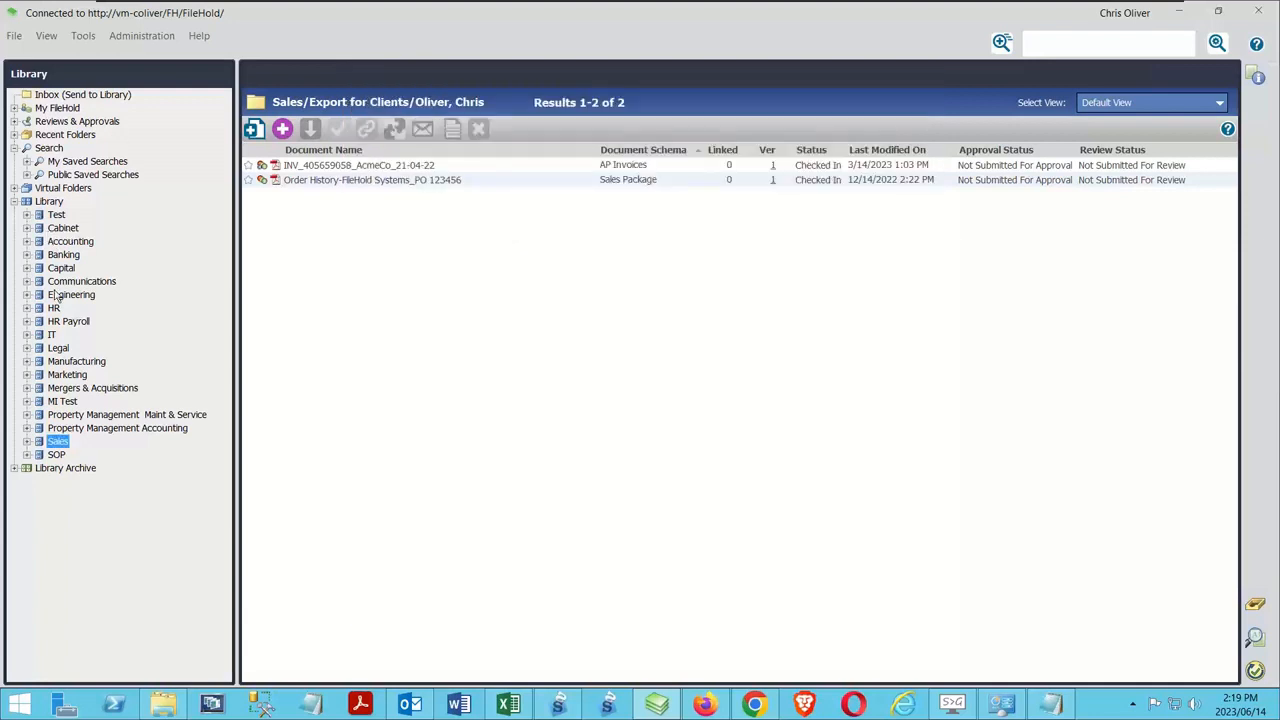
pyautogui.rightClick(57, 455)
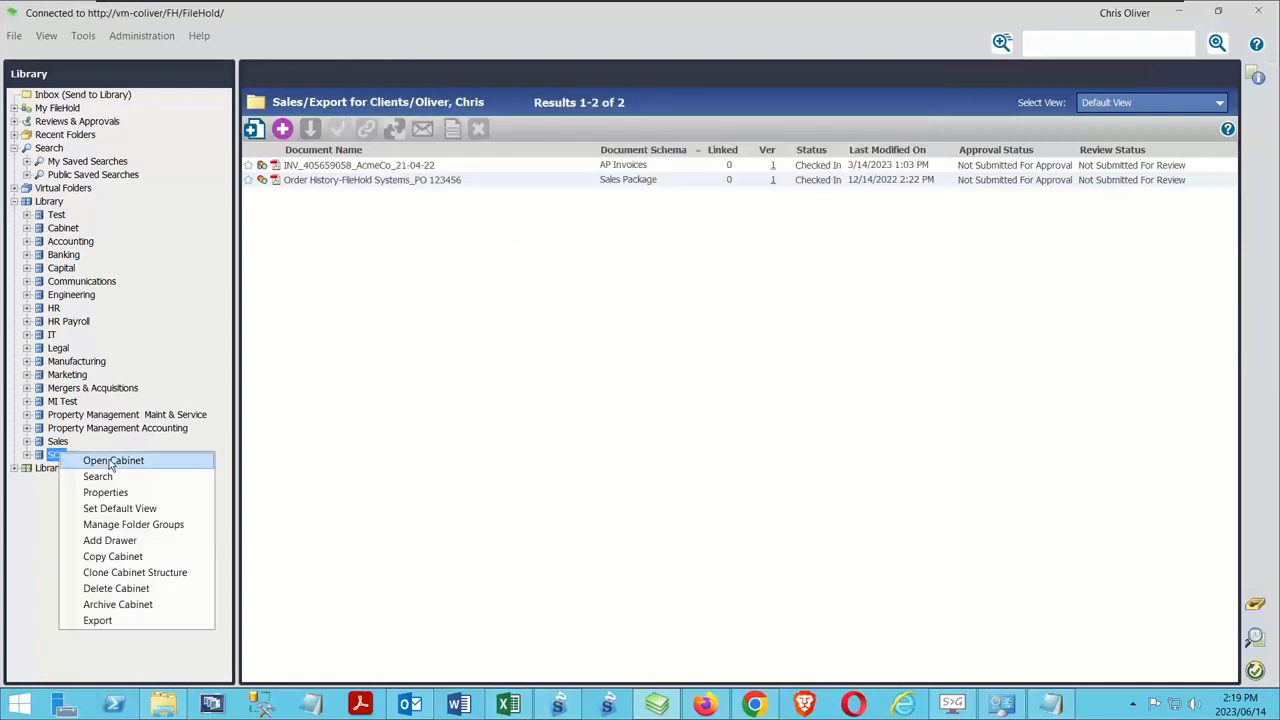
pyautogui.click(105, 492)
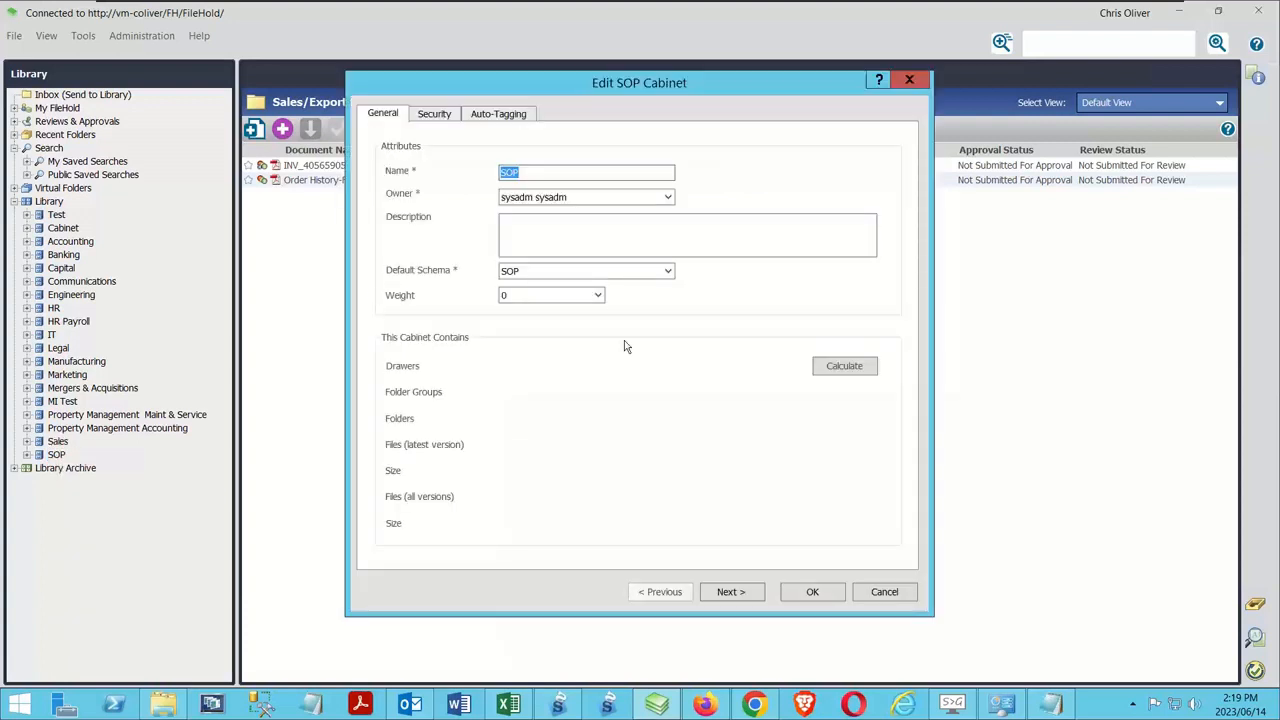
pyautogui.click(876, 596)
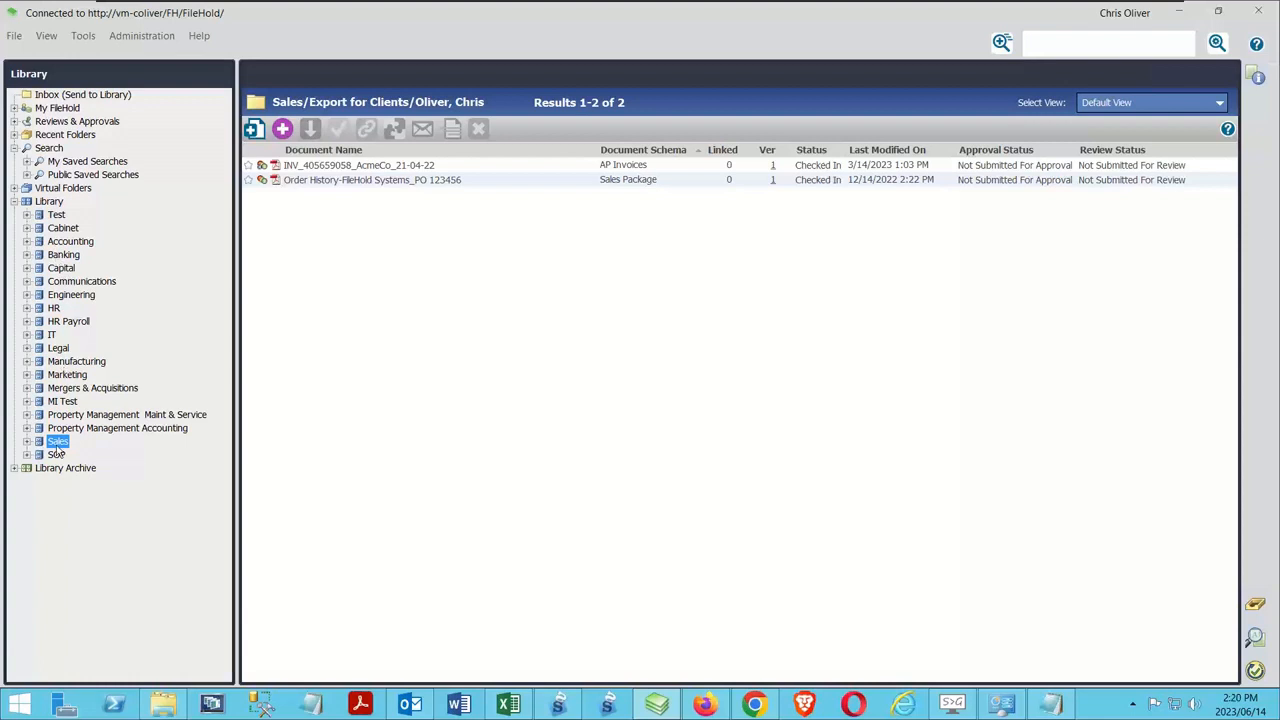
# Set the Accounting cabinet's weight to 1 and save its properties
pyautogui.rightClick(63, 245)
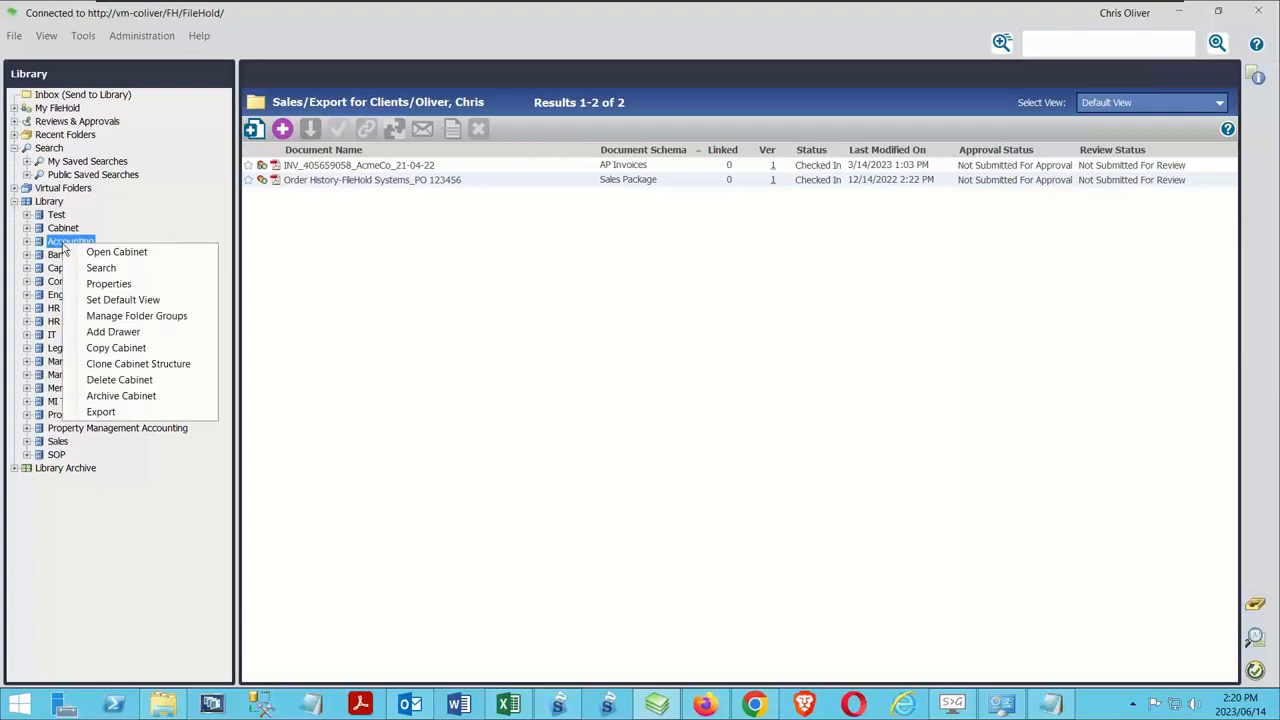
pyautogui.click(108, 284)
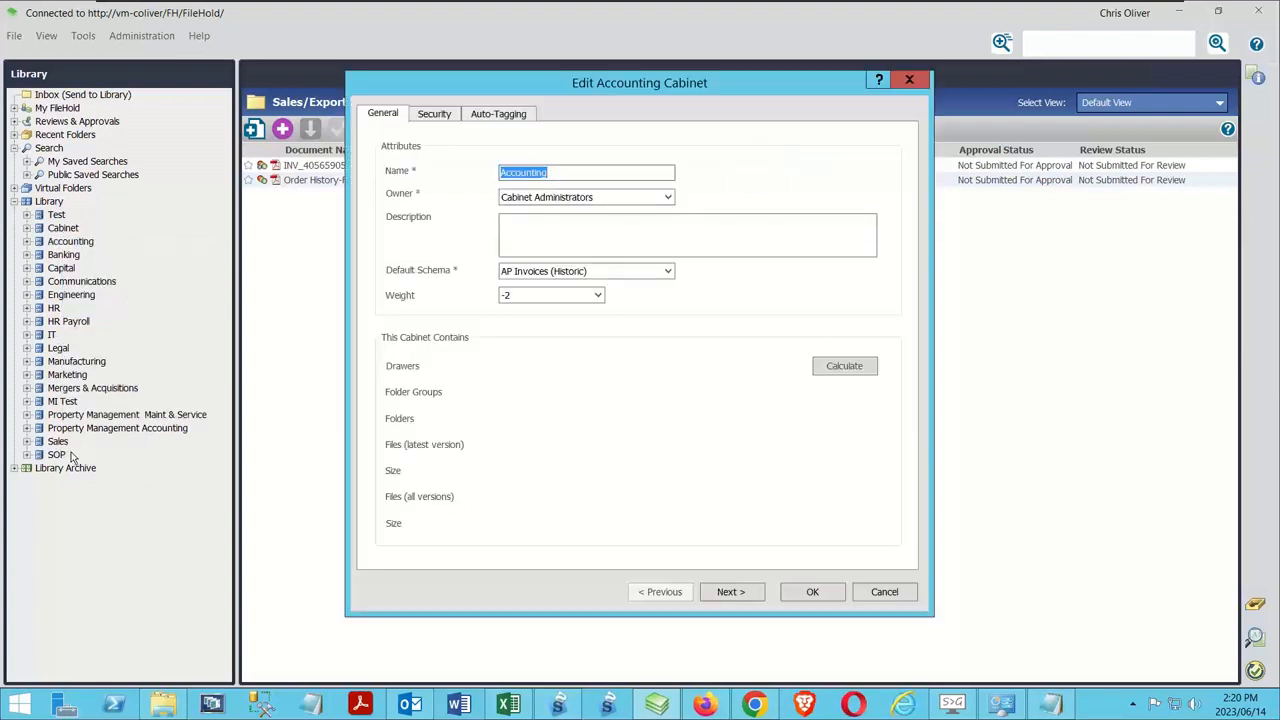
pyautogui.click(597, 298)
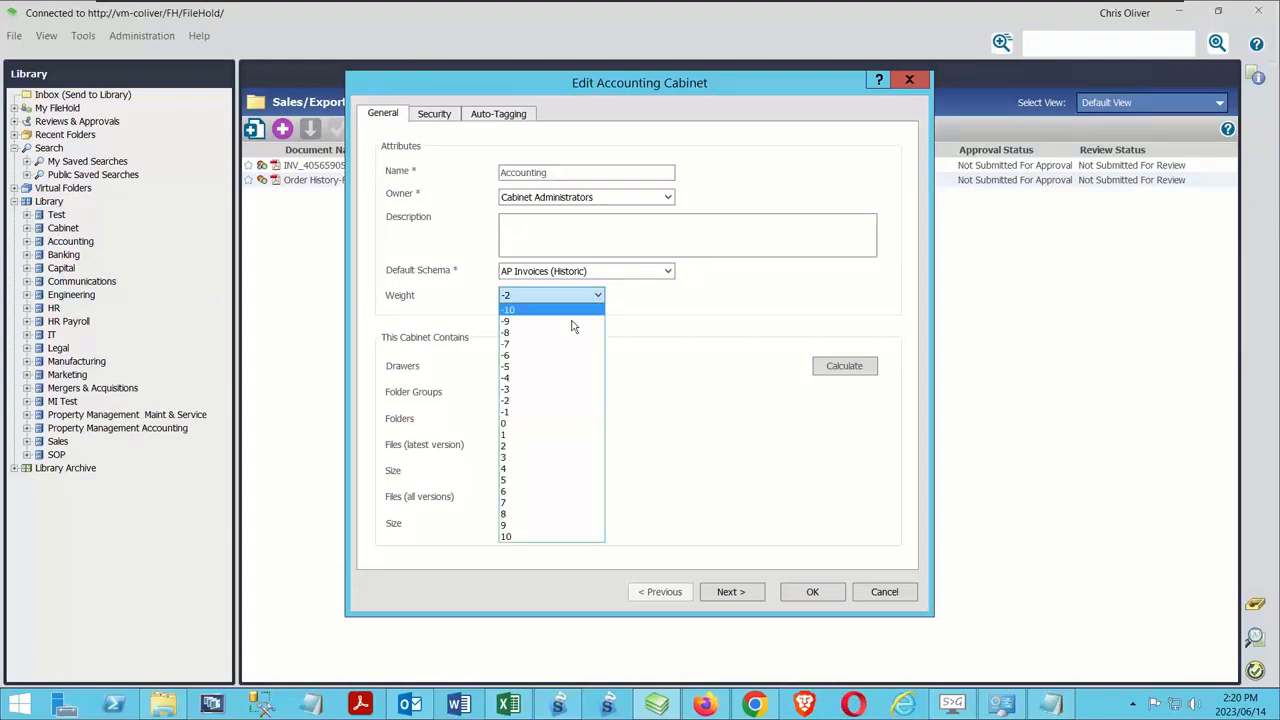
pyautogui.click(518, 437)
pyautogui.click(810, 591)
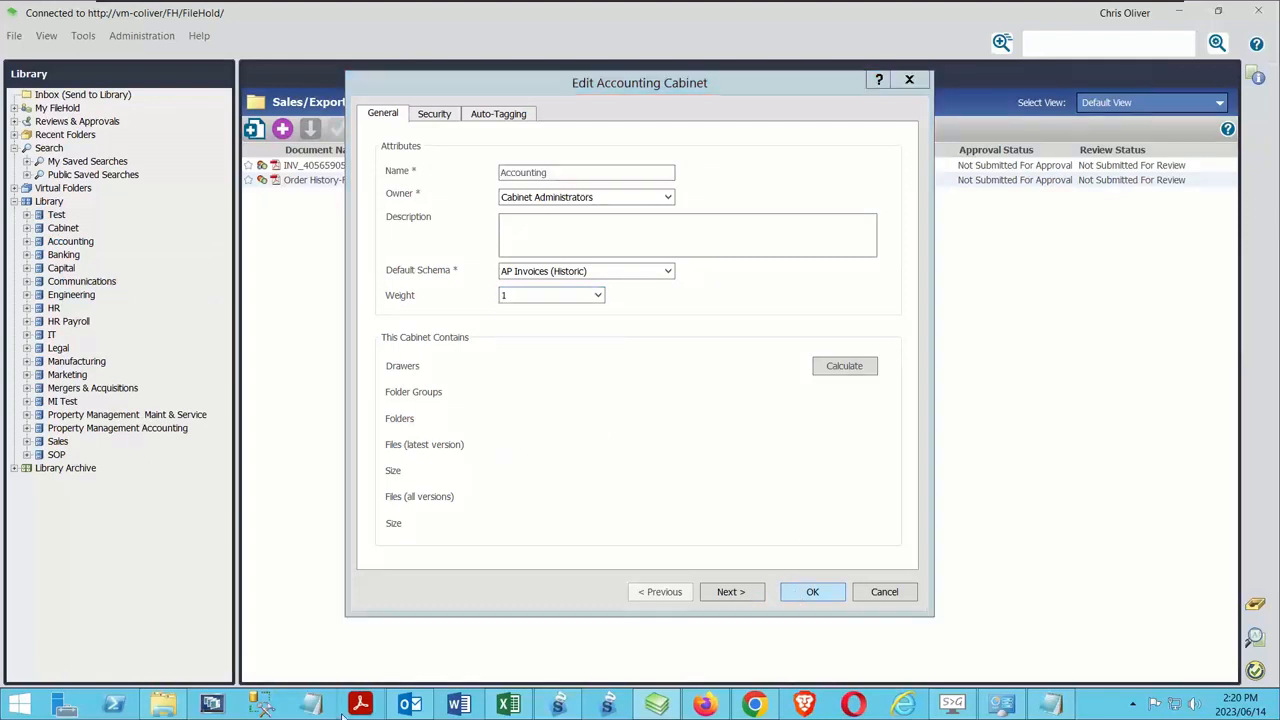
pyautogui.click(56, 442)
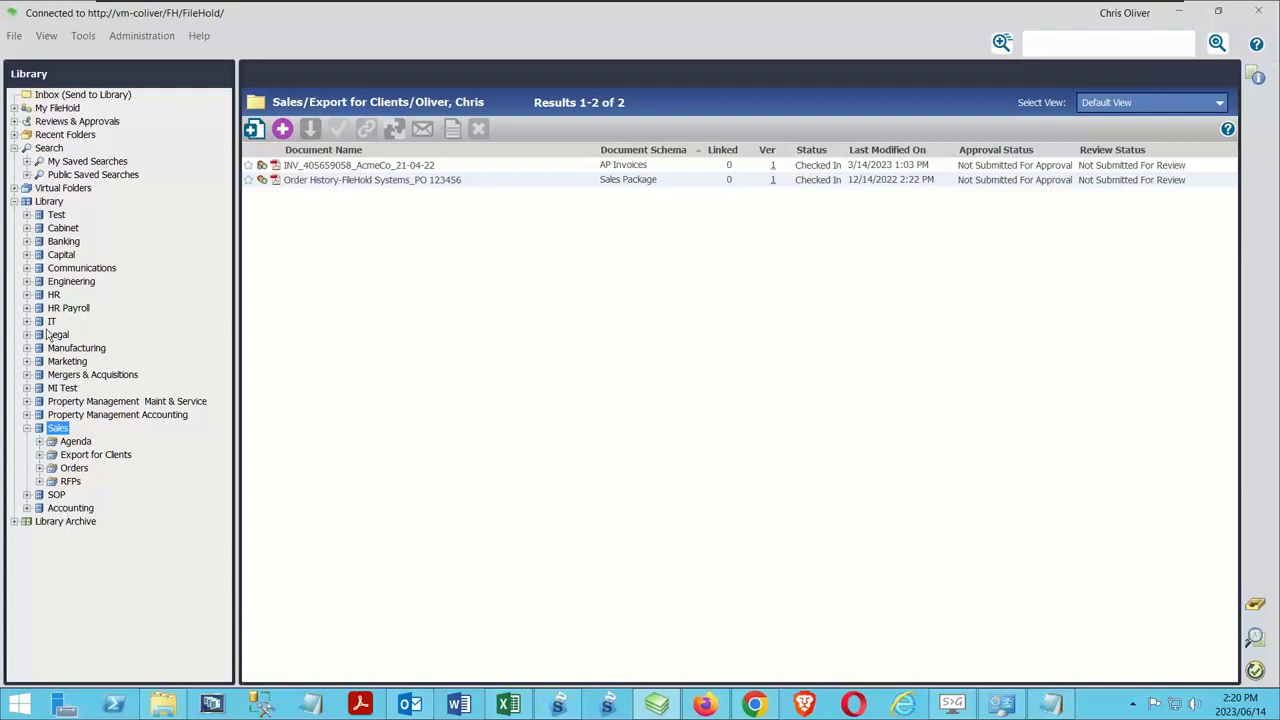
# Review the weight setting and its options in the properties of the cabinet named Cabinet, without saving changes
pyautogui.rightClick(50, 230)
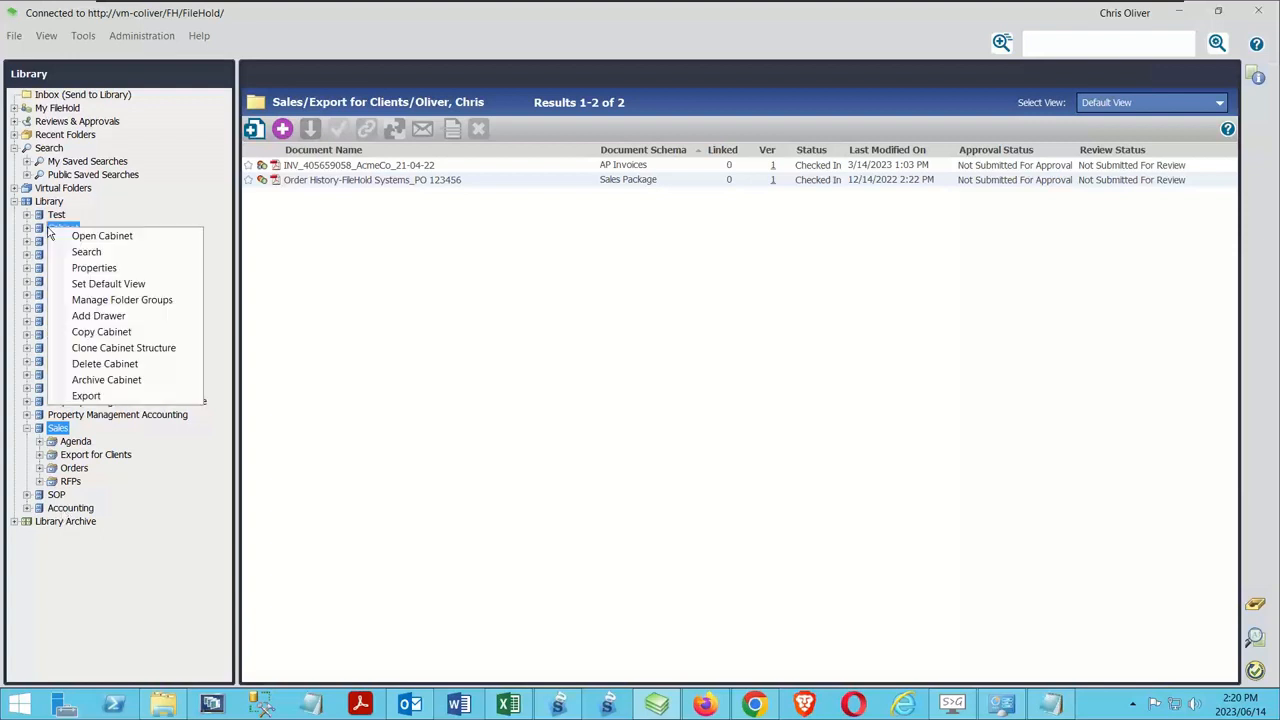
pyautogui.click(120, 267)
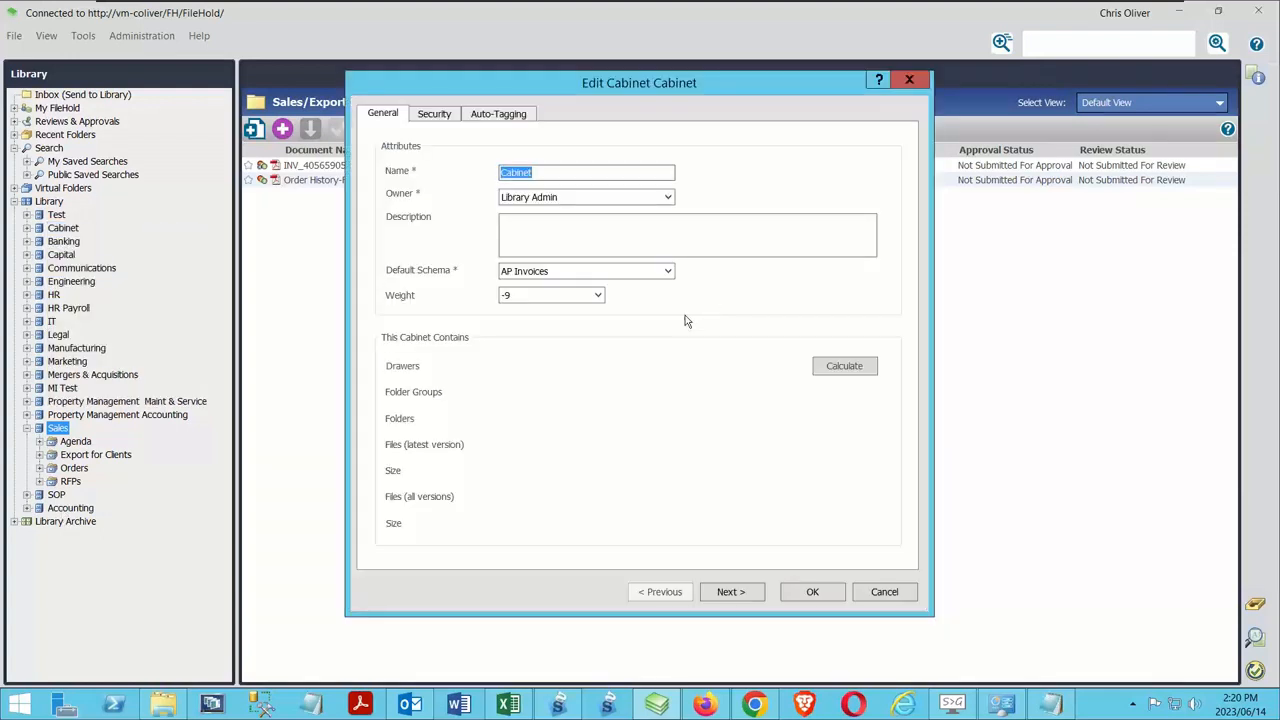
pyautogui.click(543, 296)
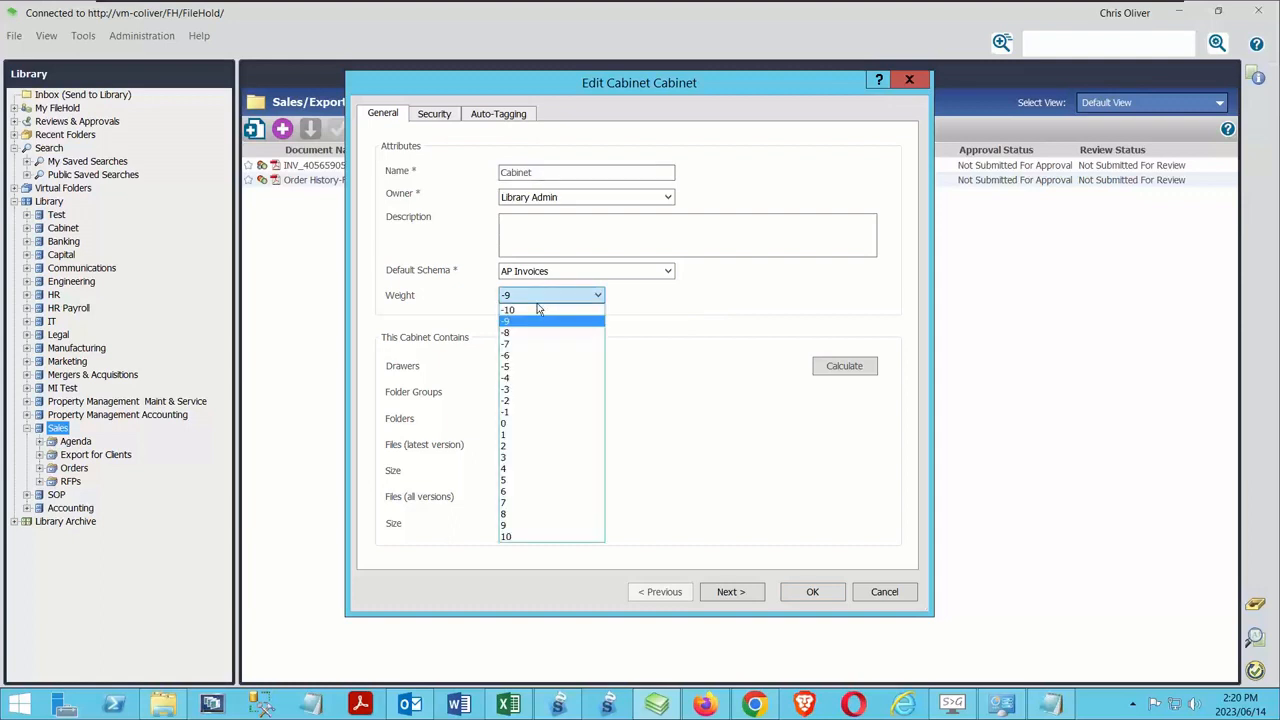
pyautogui.click(888, 593)
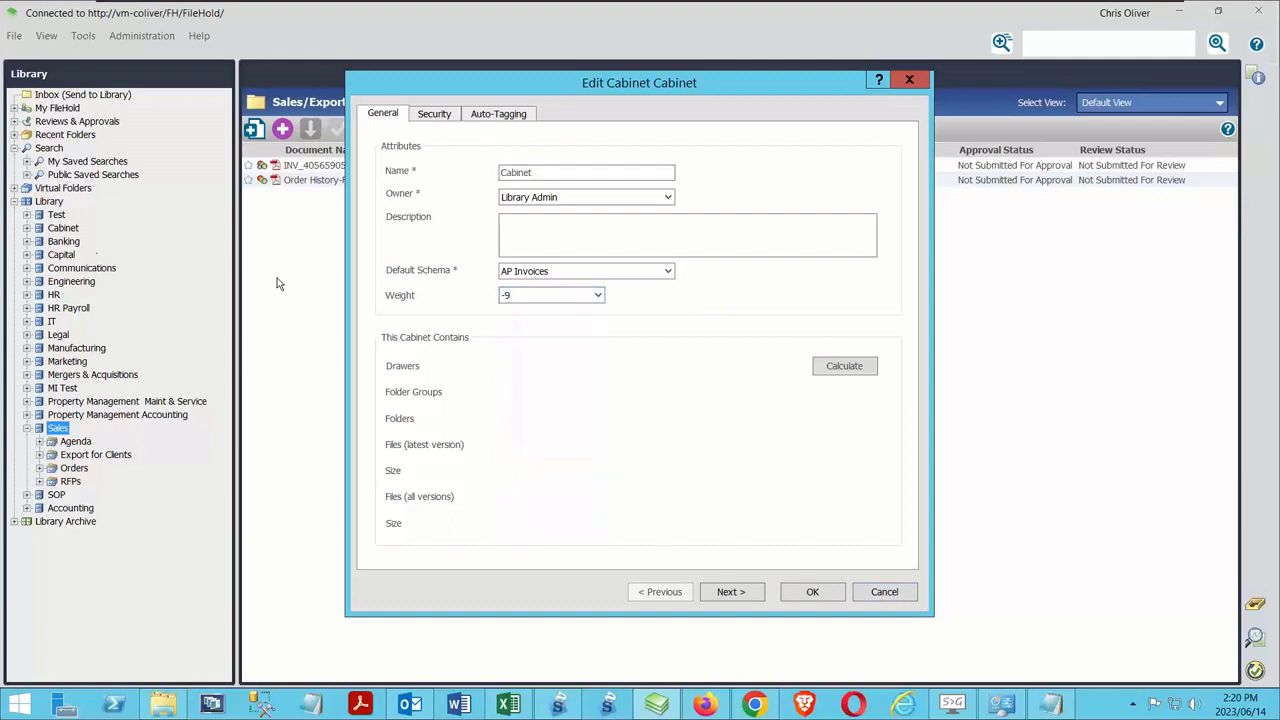
pyautogui.click(886, 592)
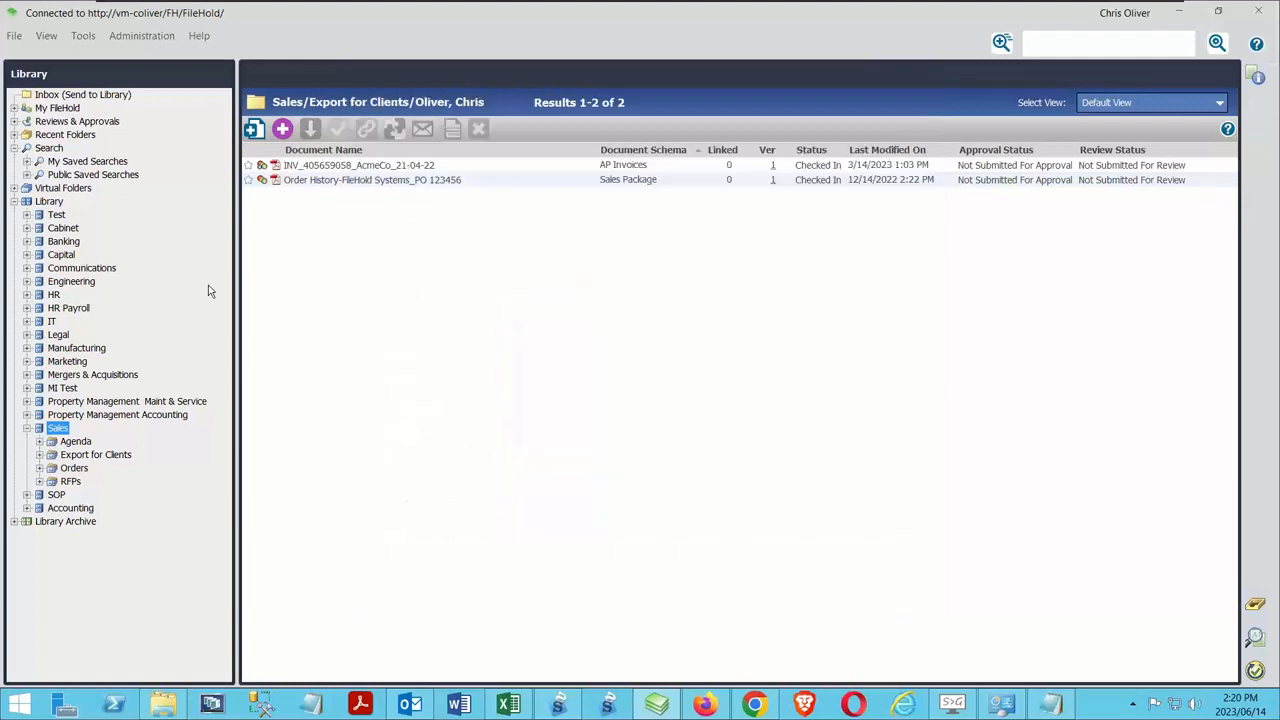
# Review the weight setting and its options in the Test cabinet's properties, without saving changes
pyautogui.rightClick(59, 227)
pyautogui.rightClick(57, 216)
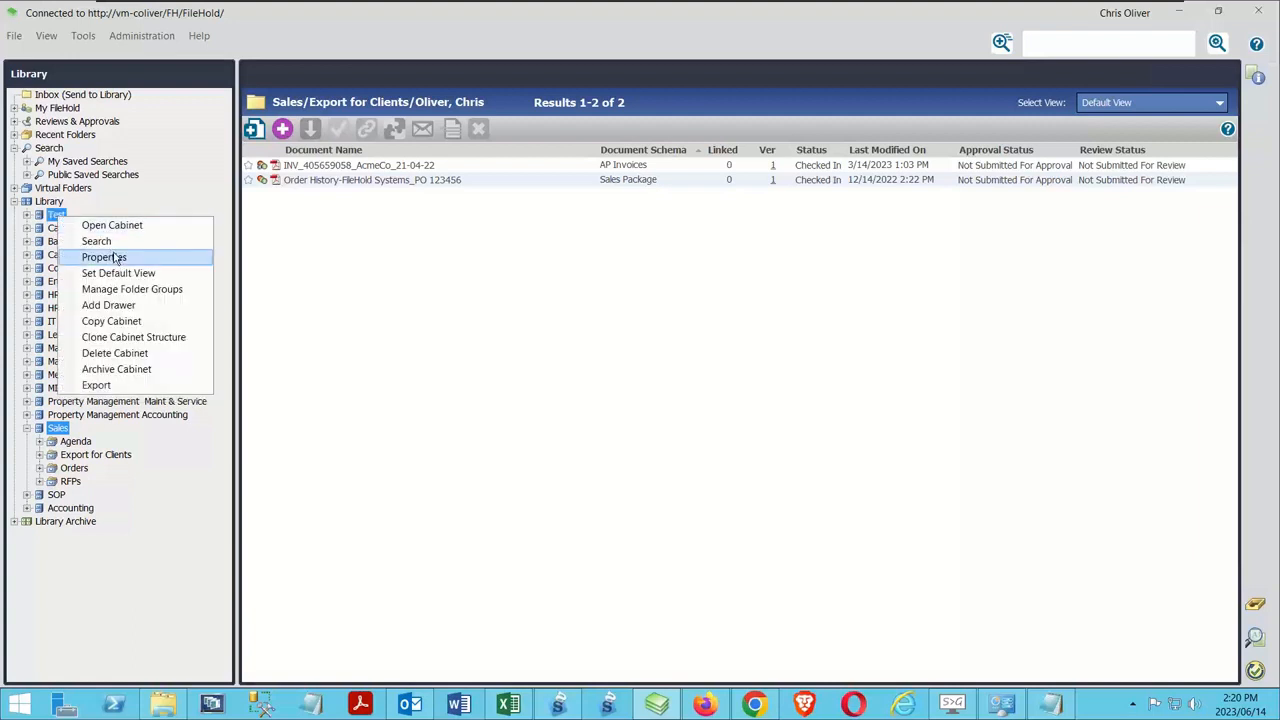
pyautogui.click(115, 258)
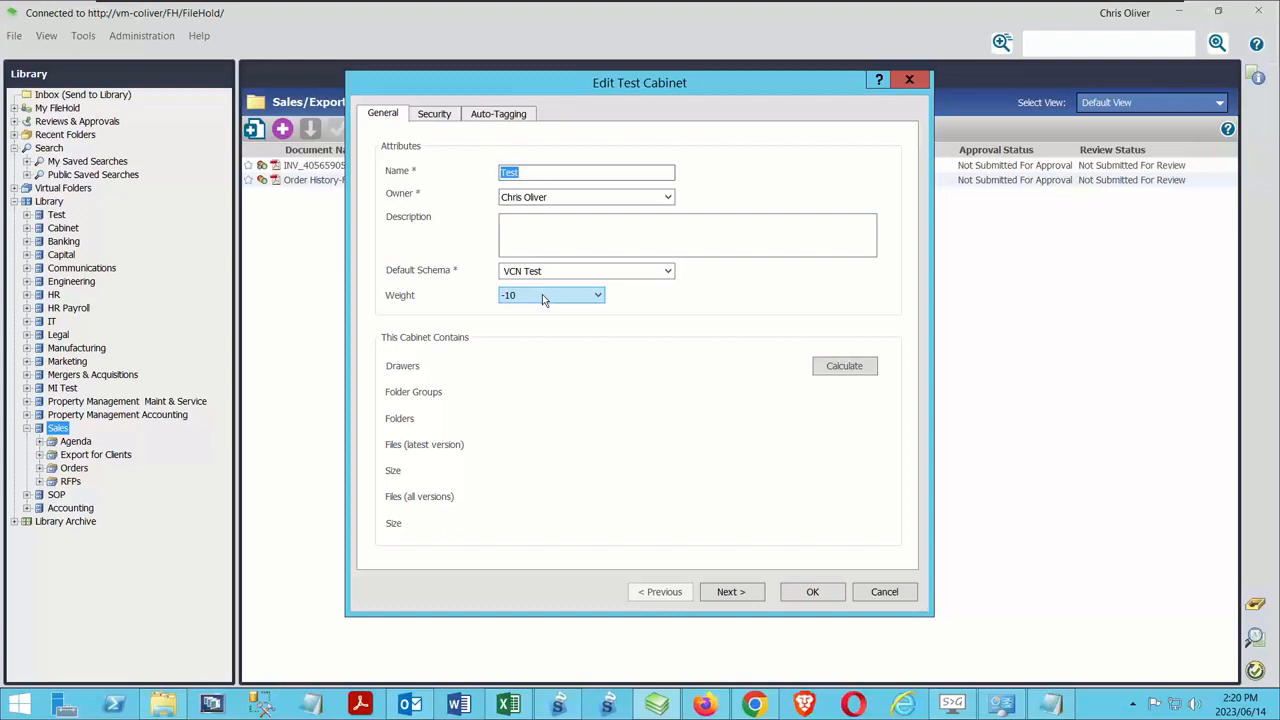
pyautogui.click(542, 295)
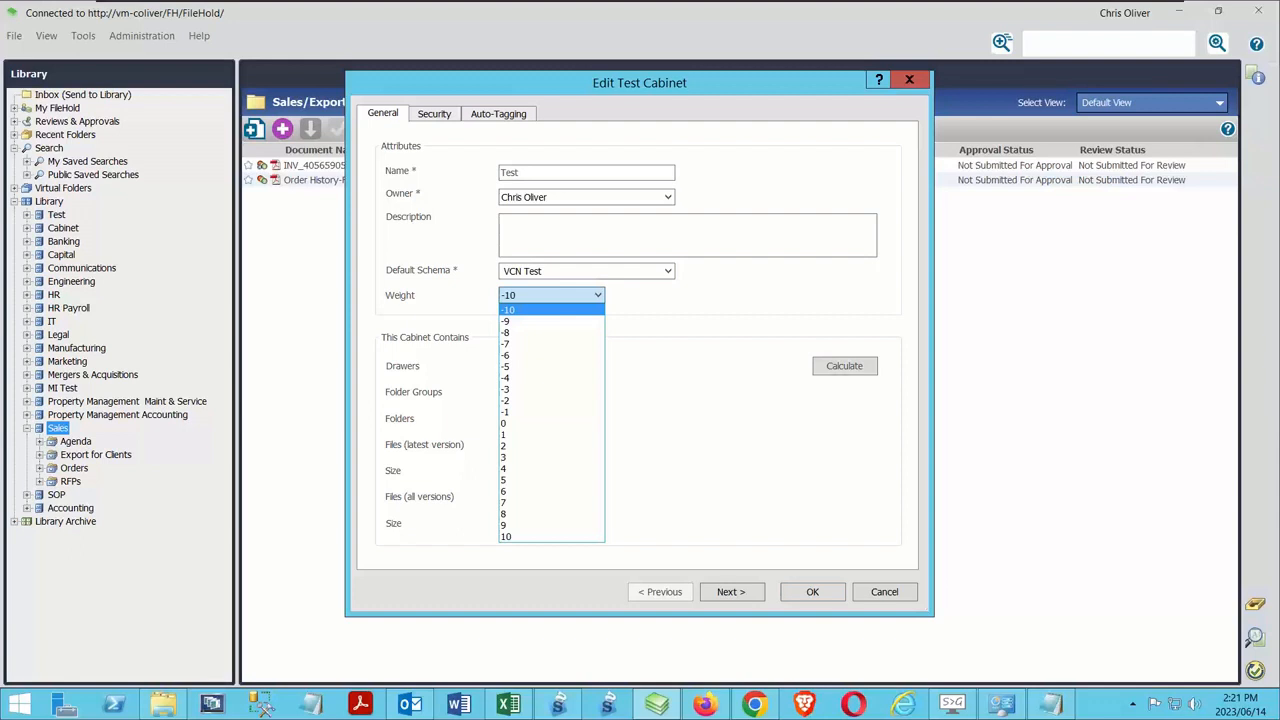
pyautogui.click(882, 582)
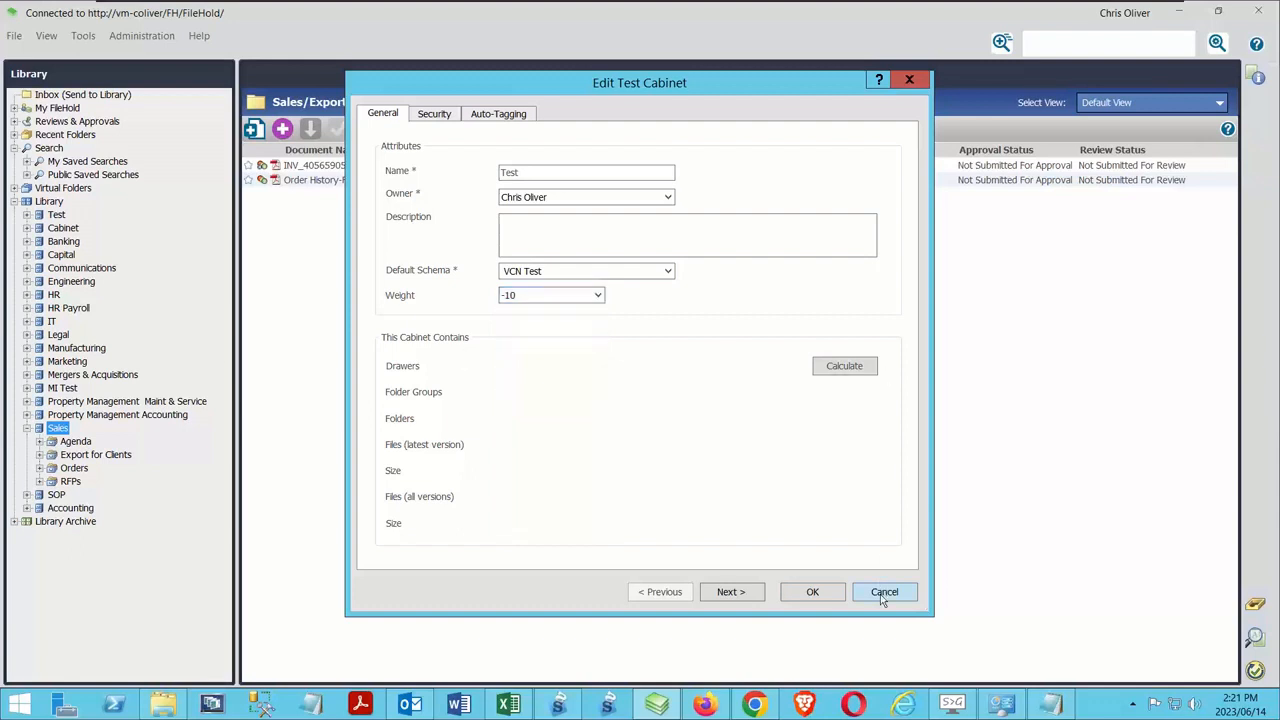
pyautogui.click(886, 592)
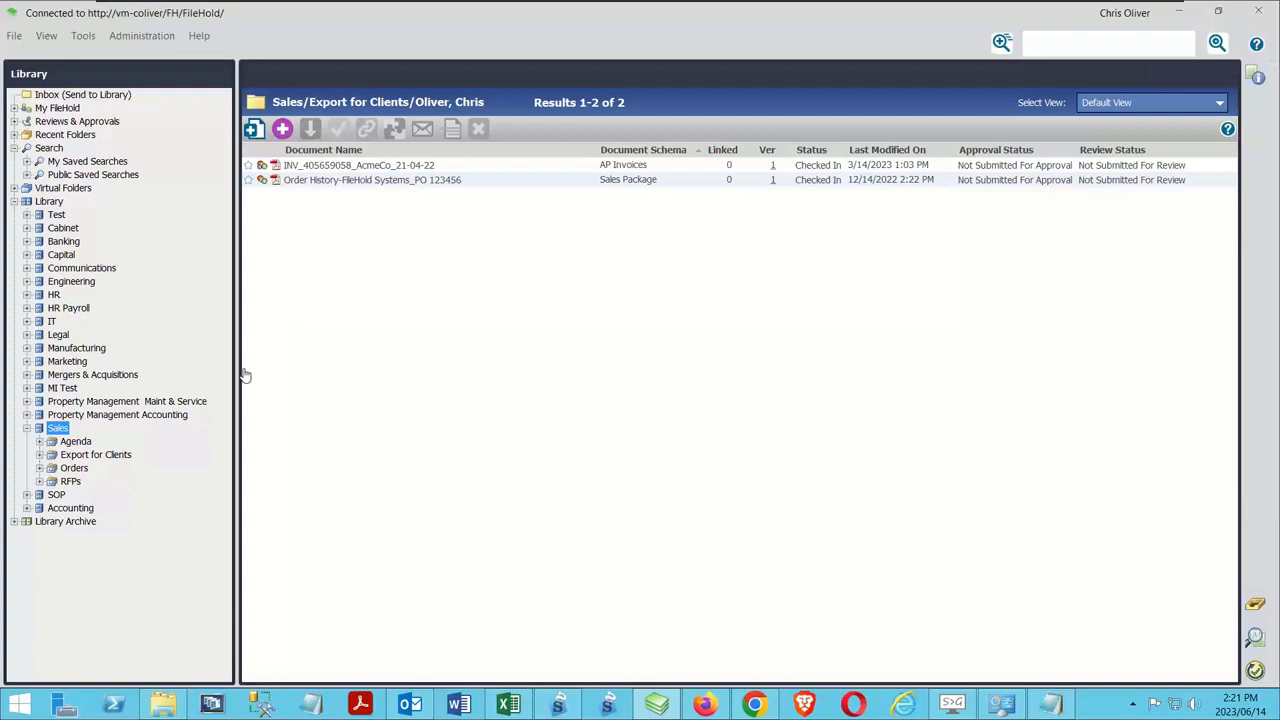
# Look through the personal and public virtual folders, viewing the contents of the public Demo and Construction Project folders
pyautogui.click(14, 201)
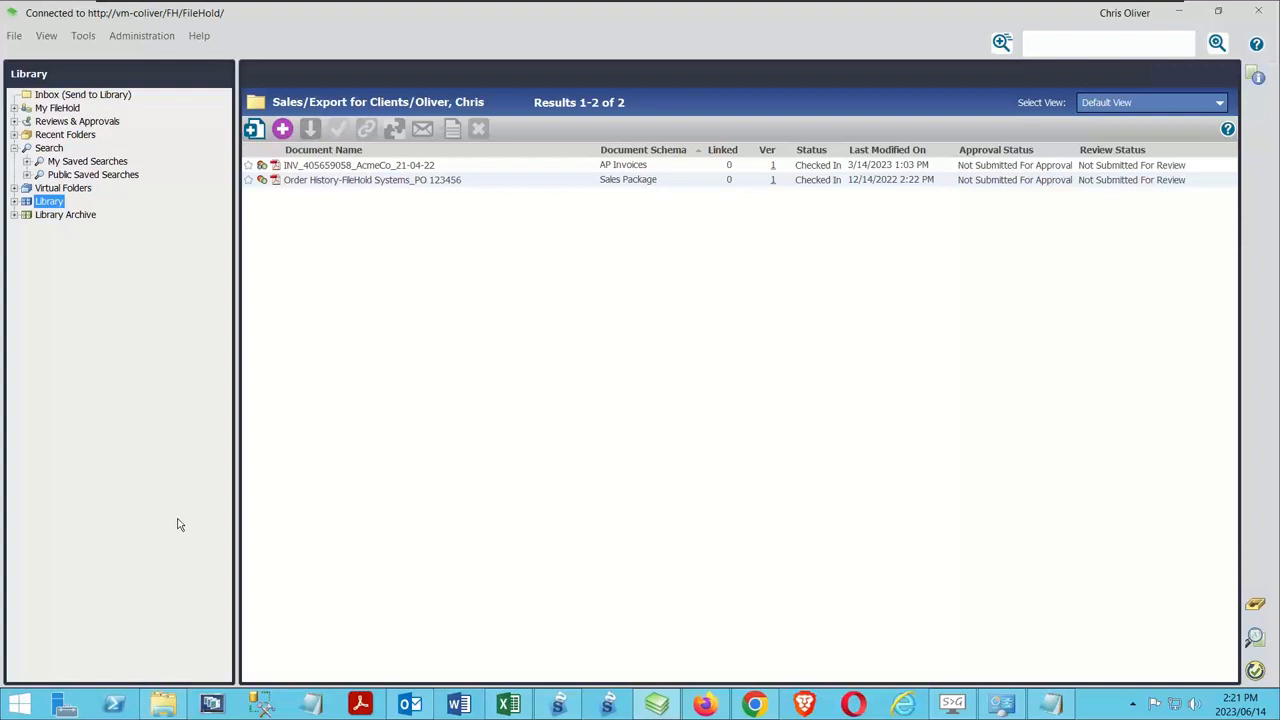
pyautogui.click(14, 188)
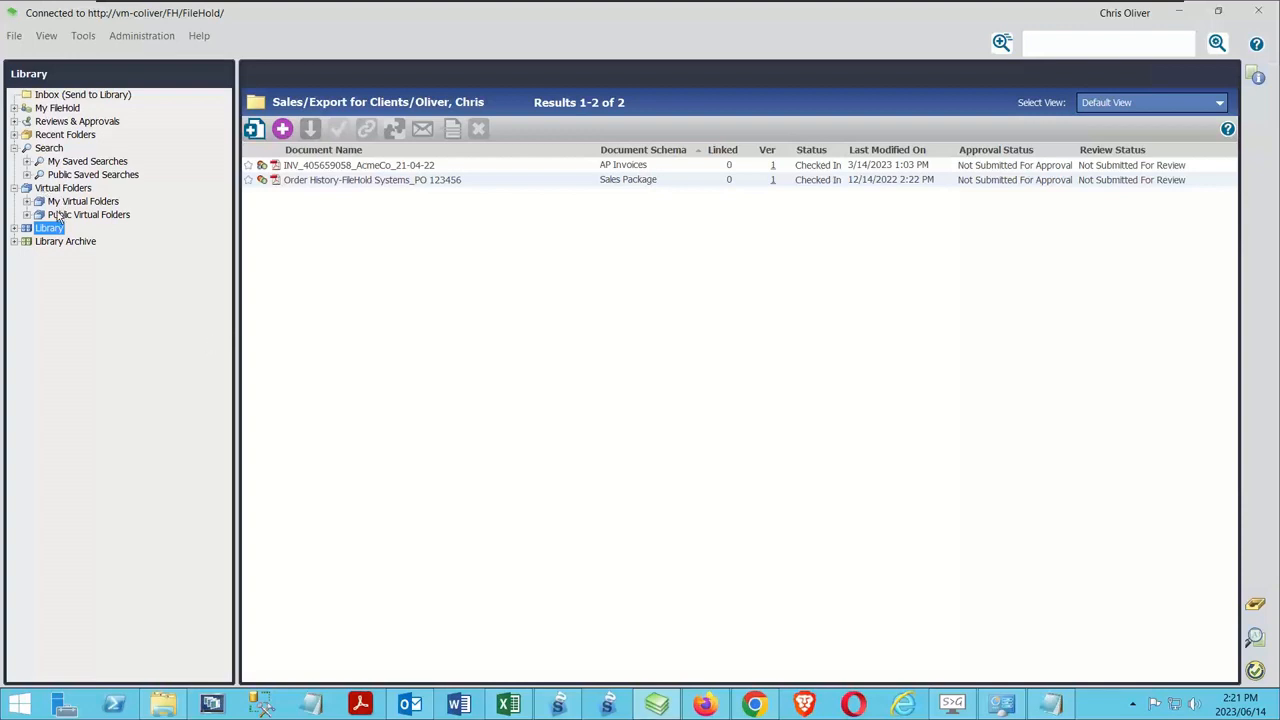
pyautogui.click(27, 201)
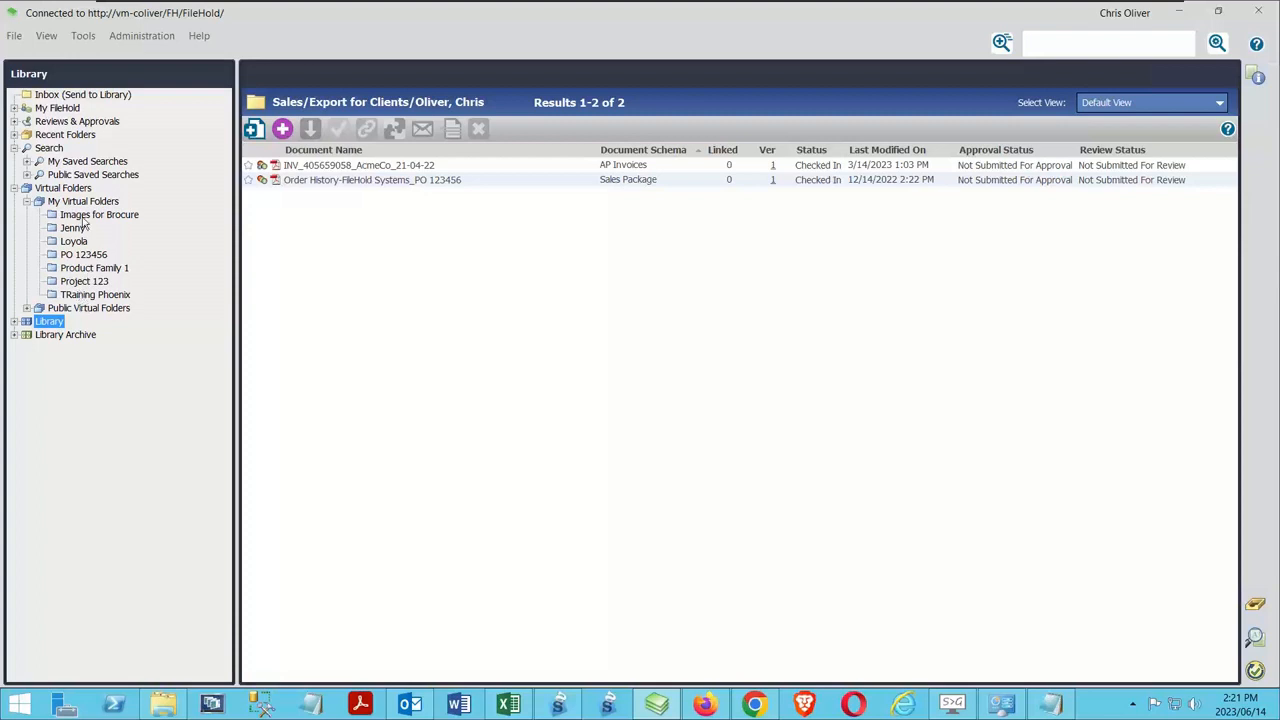
pyautogui.click(27, 201)
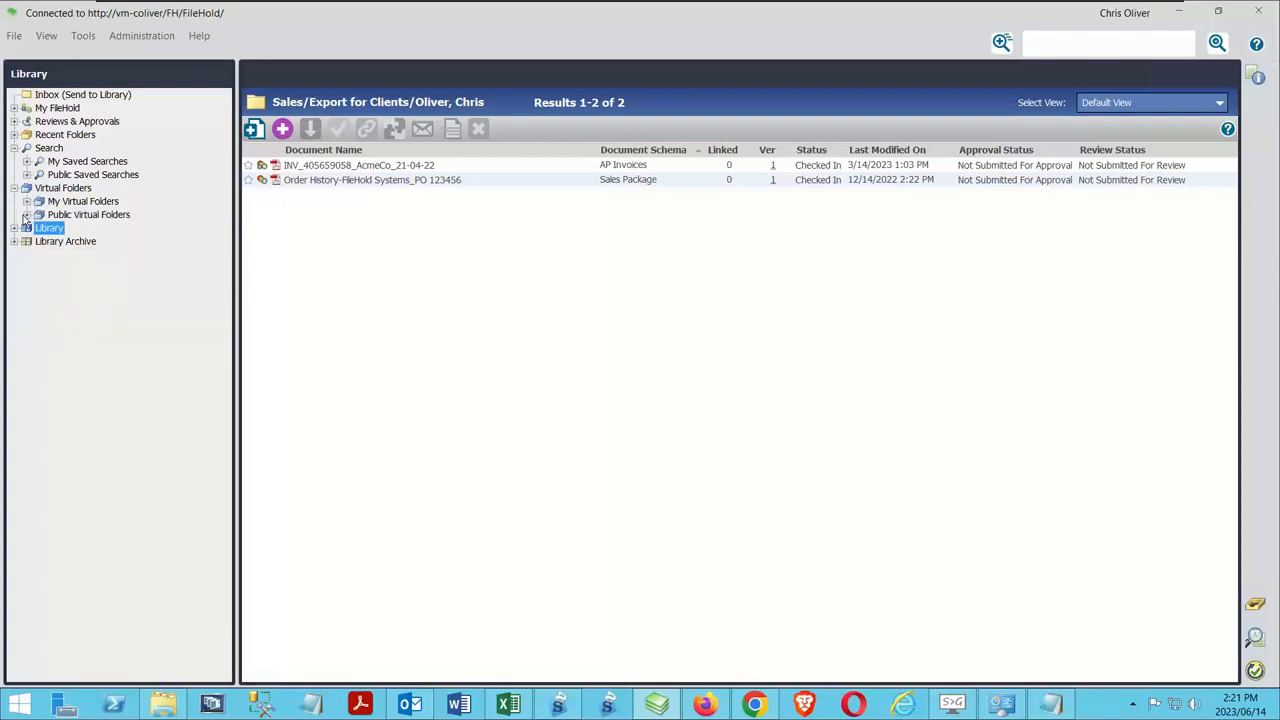
pyautogui.click(27, 214)
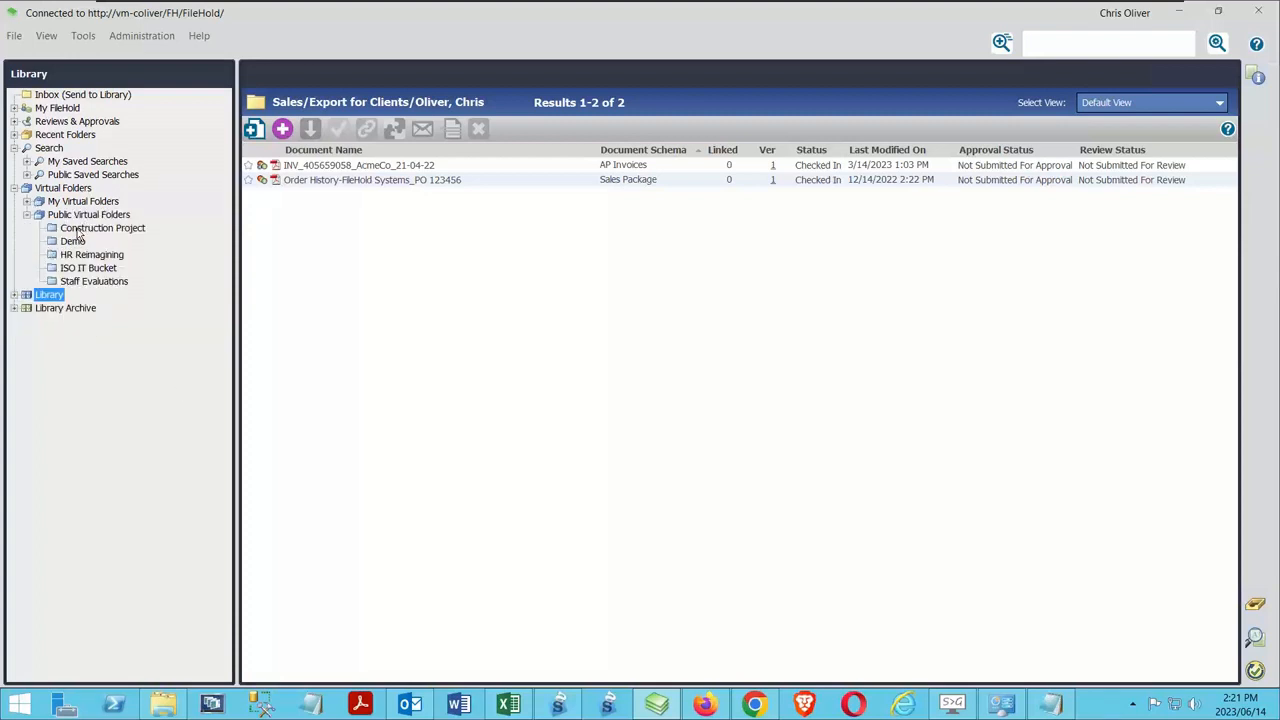
pyautogui.click(73, 241)
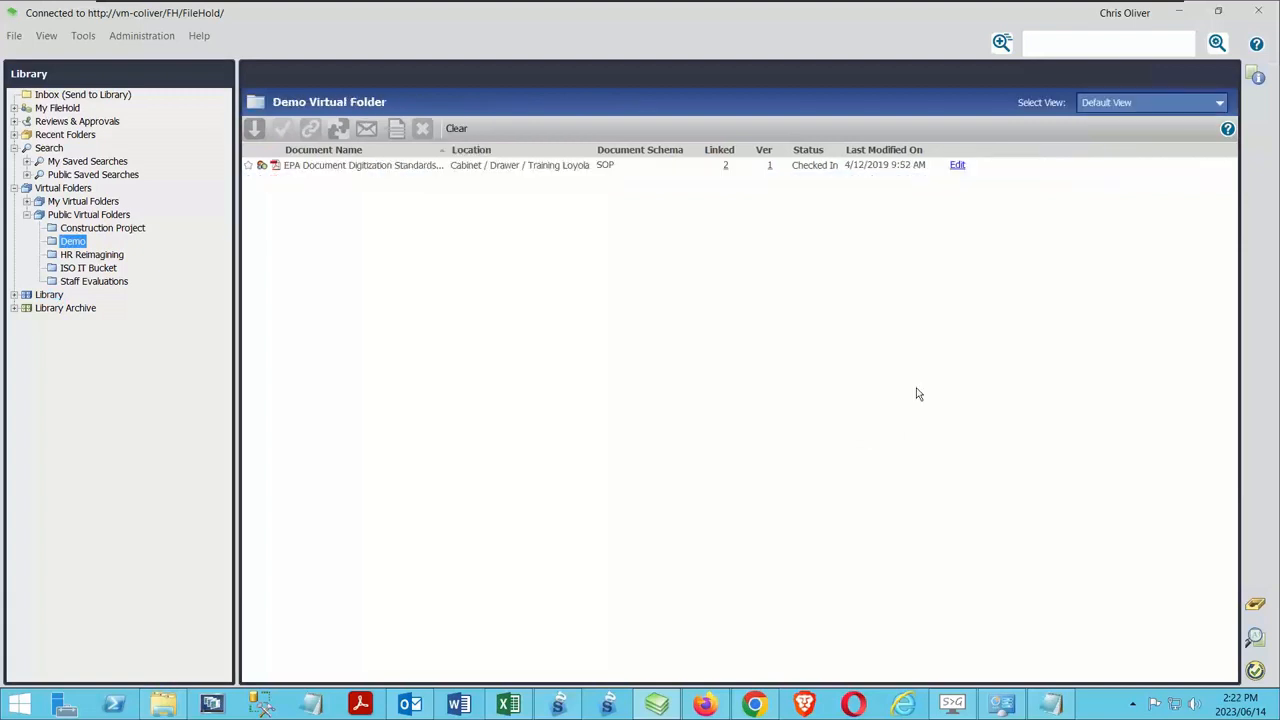
pyautogui.click(118, 229)
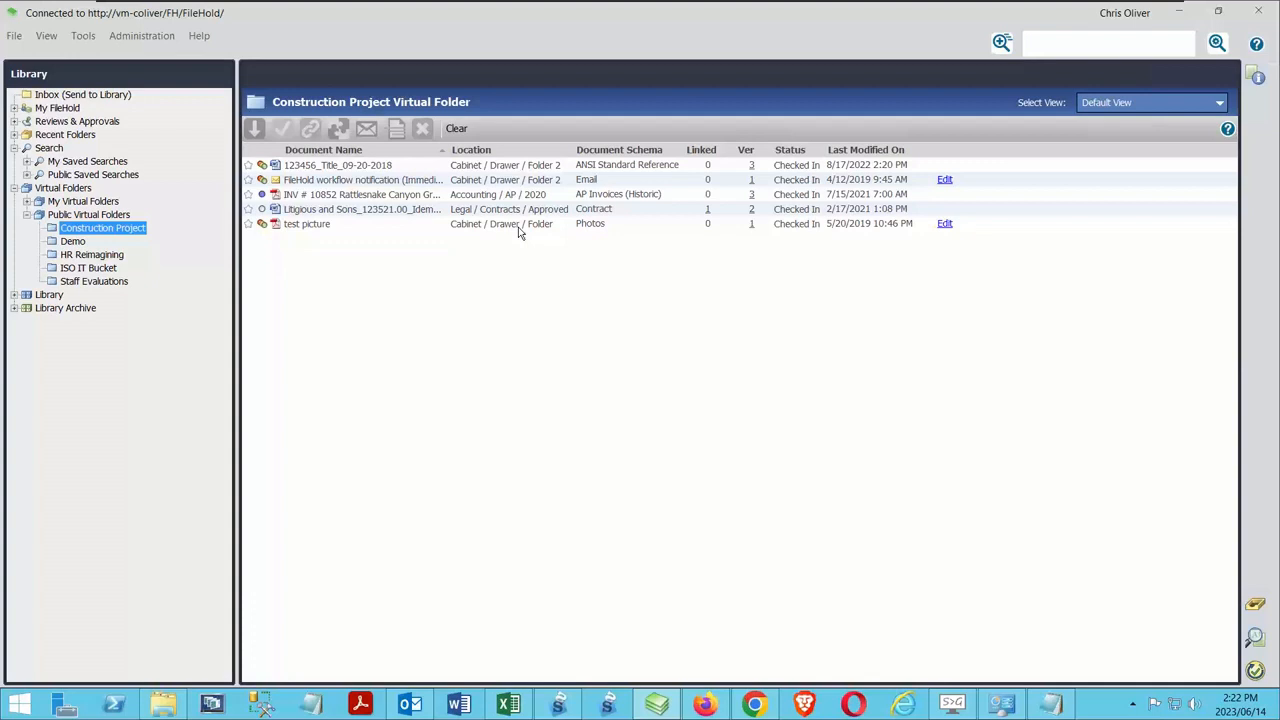
# Add the HR group to the security members of the Construction Project virtual folder and save its properties
pyautogui.rightClick(143, 229)
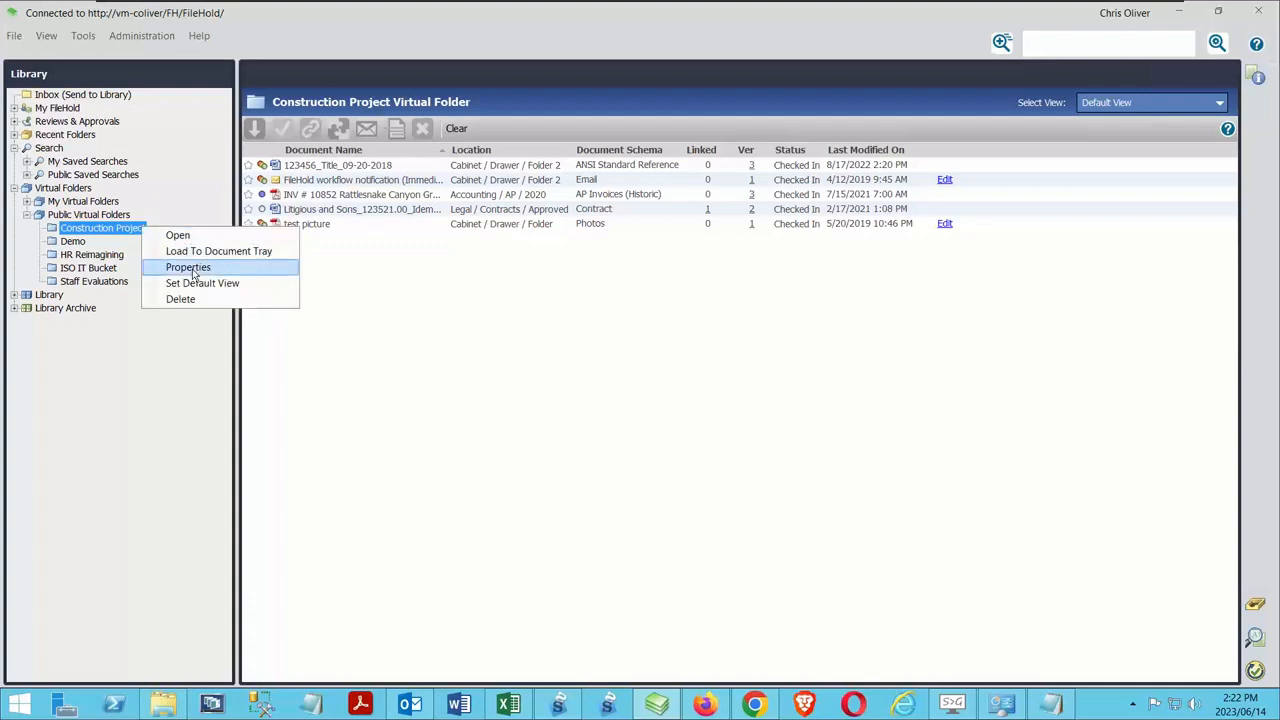
pyautogui.click(188, 267)
pyautogui.click(410, 191)
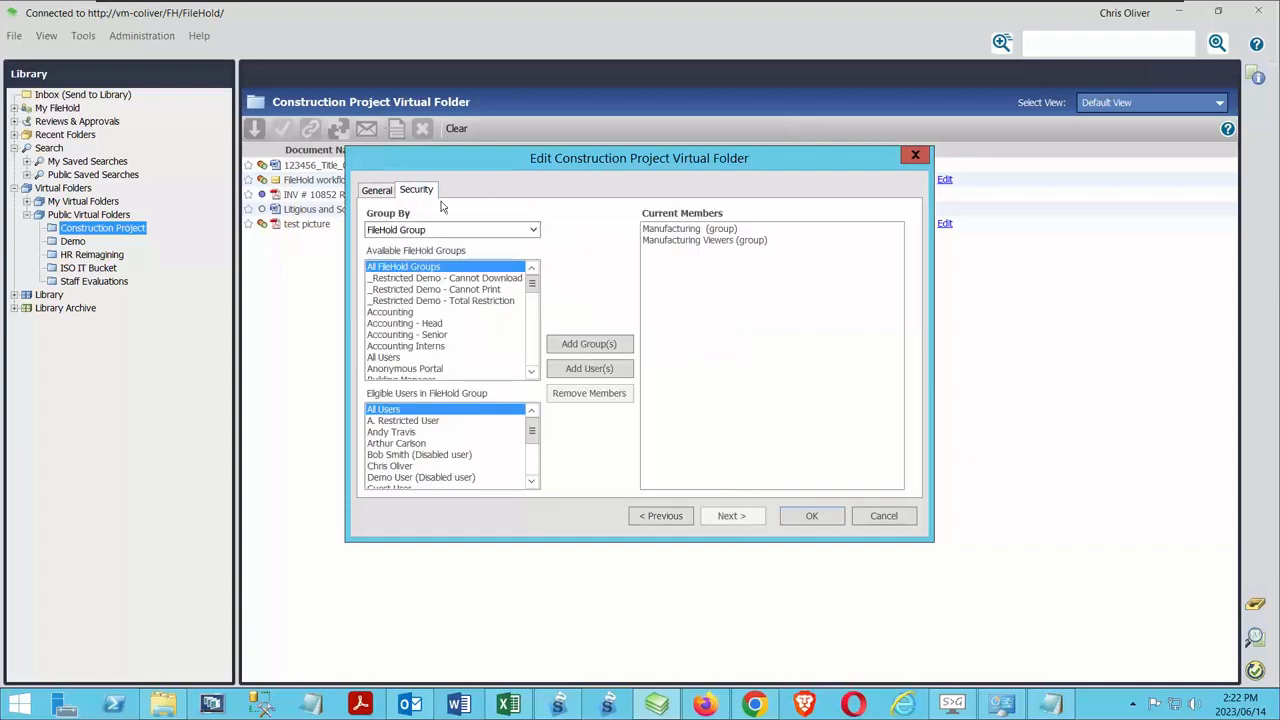
pyautogui.click(406, 313)
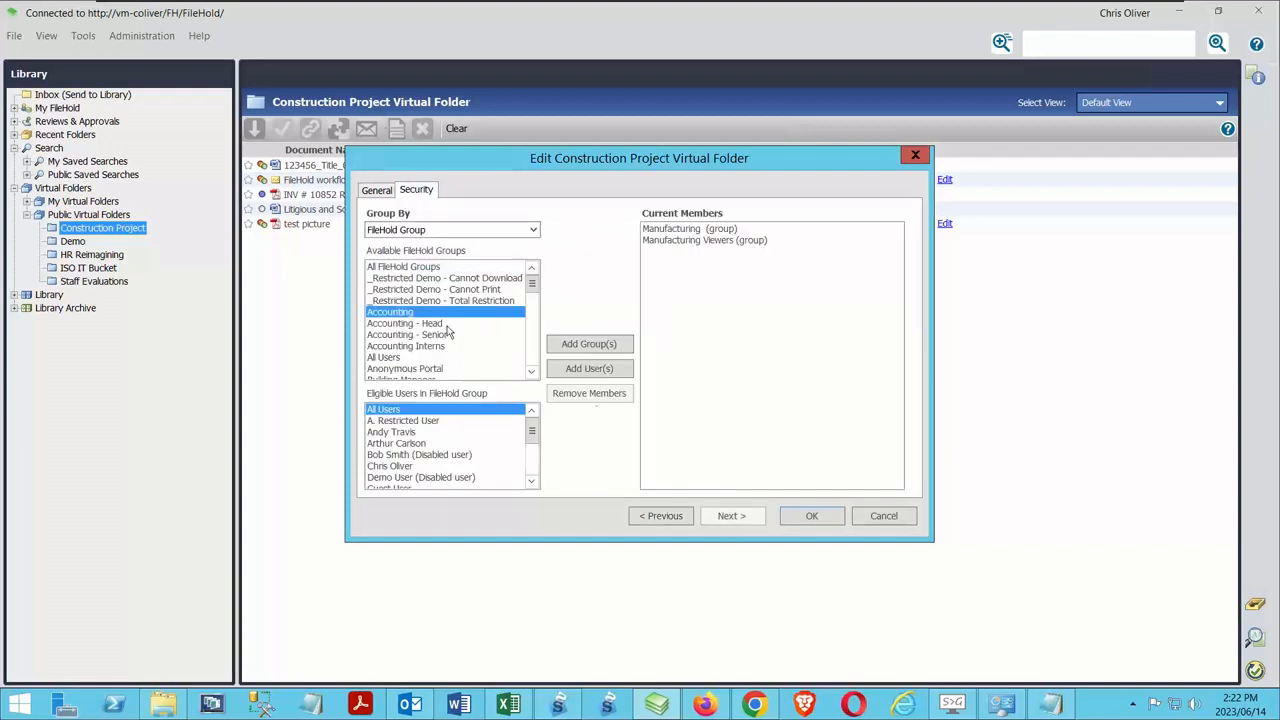
pyautogui.moveTo(532, 292); pyautogui.dragTo(535, 321)
pyautogui.click(404, 313)
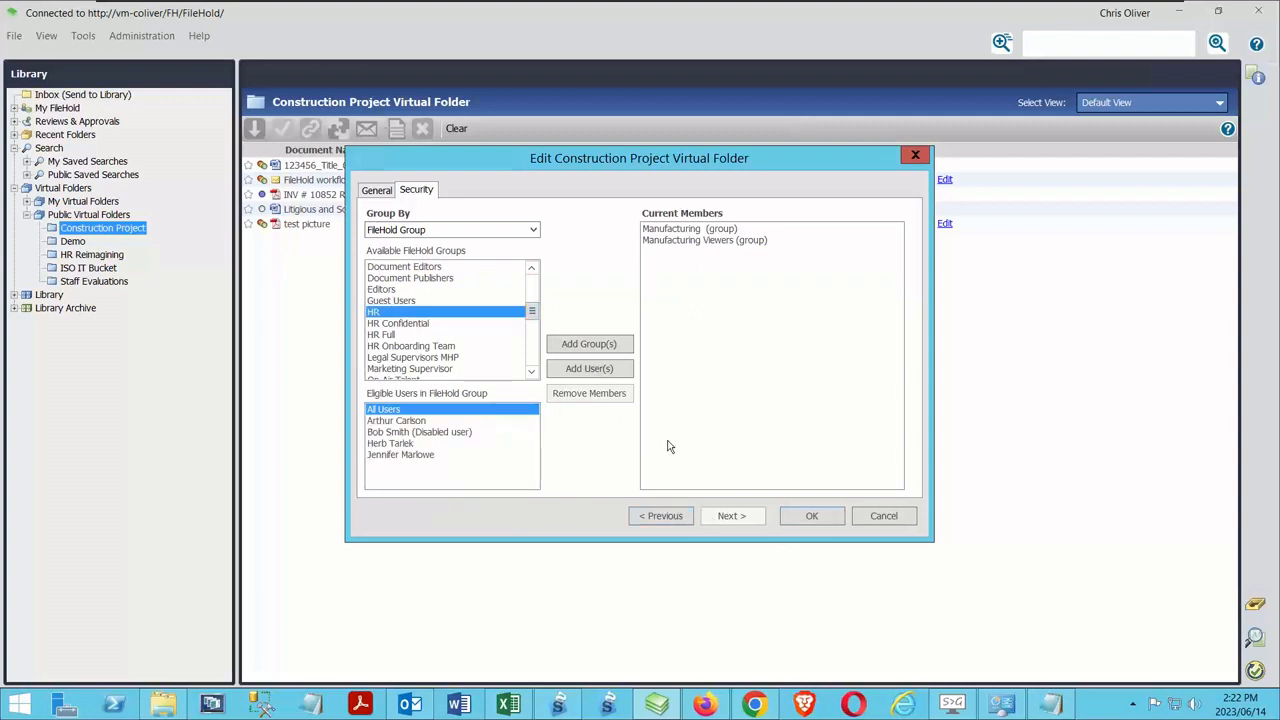
pyautogui.click(588, 345)
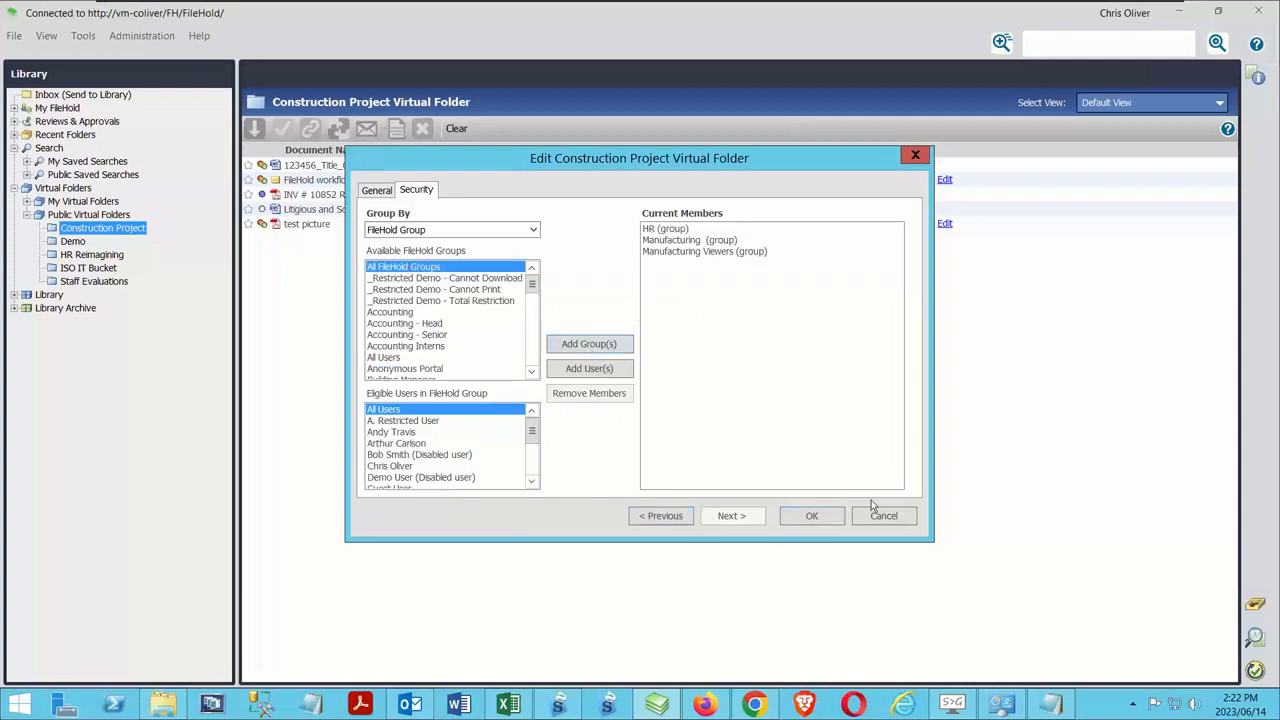
pyautogui.click(804, 516)
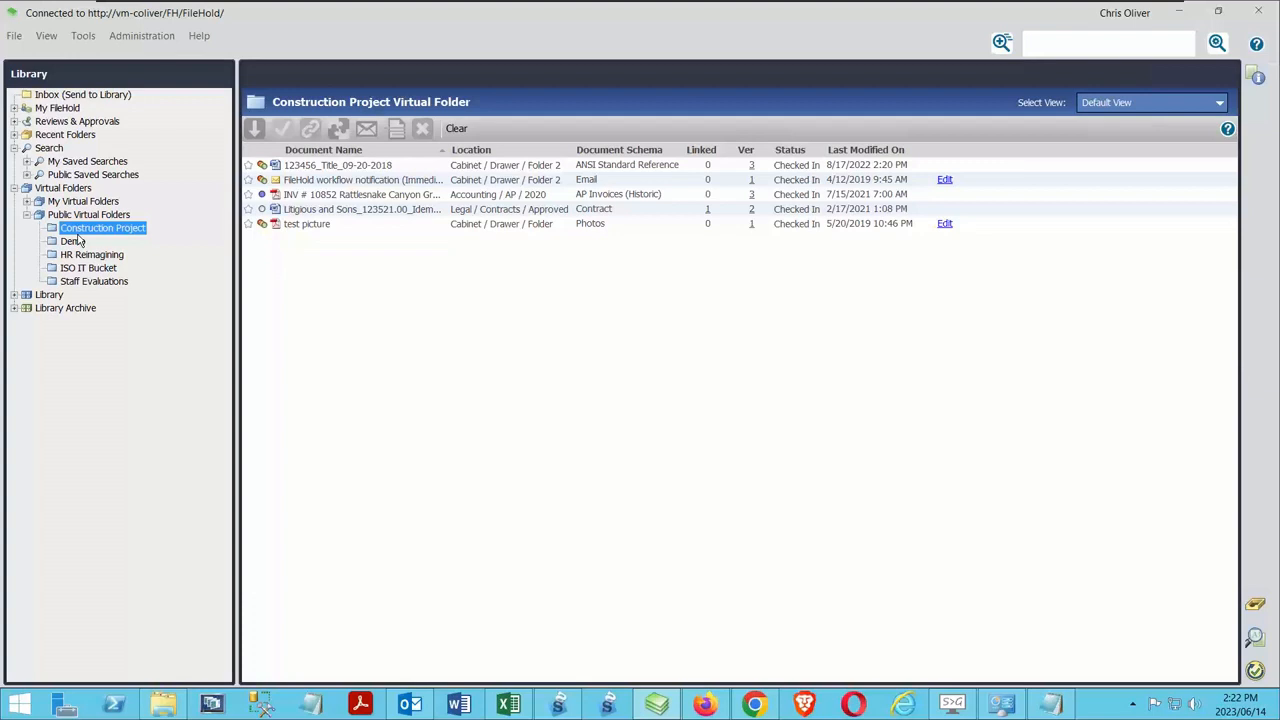
# Compare the commands available for the Accounting invoice and the Legal contract in the Construction Project virtual folder
pyautogui.click(476, 197)
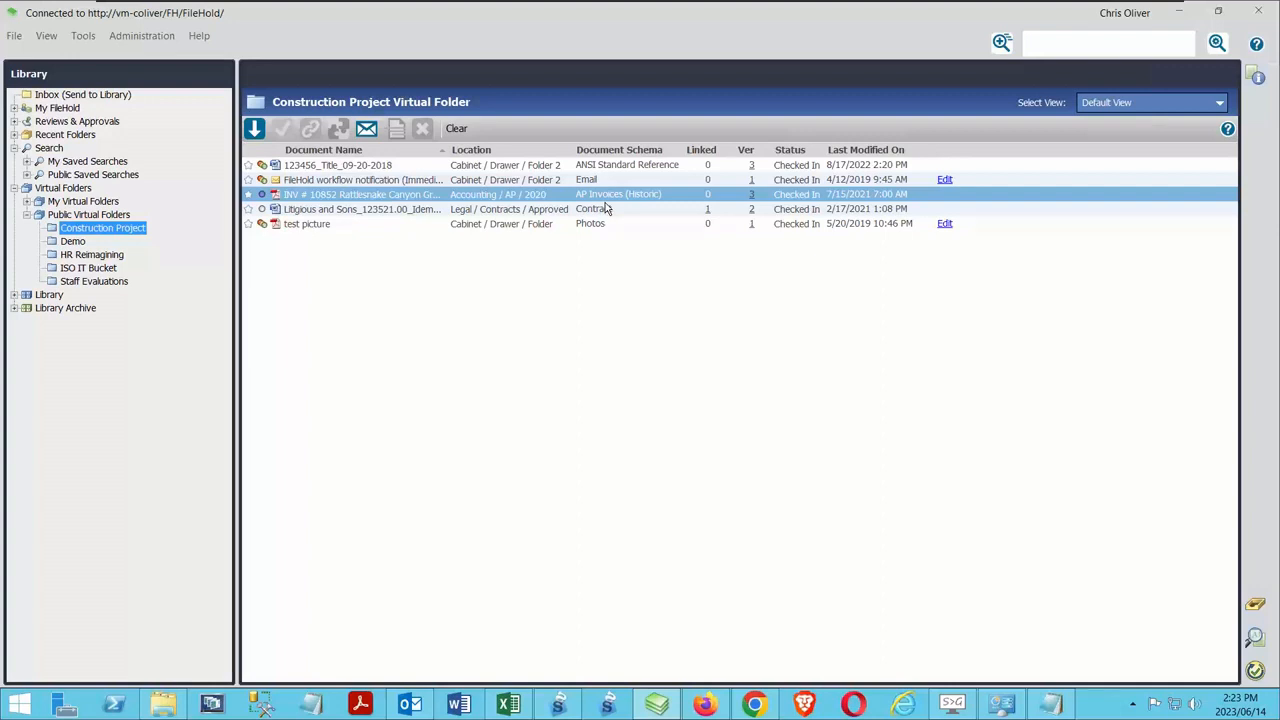
pyautogui.click(523, 211)
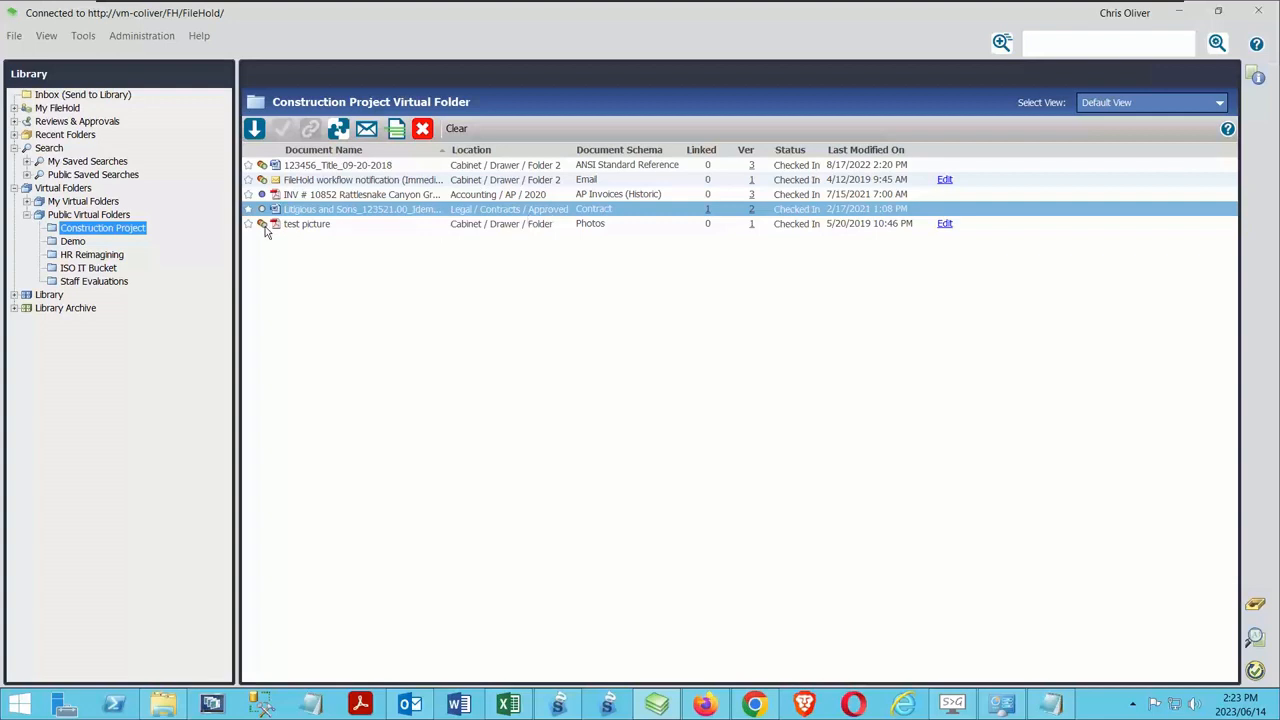
pyautogui.click(16, 189)
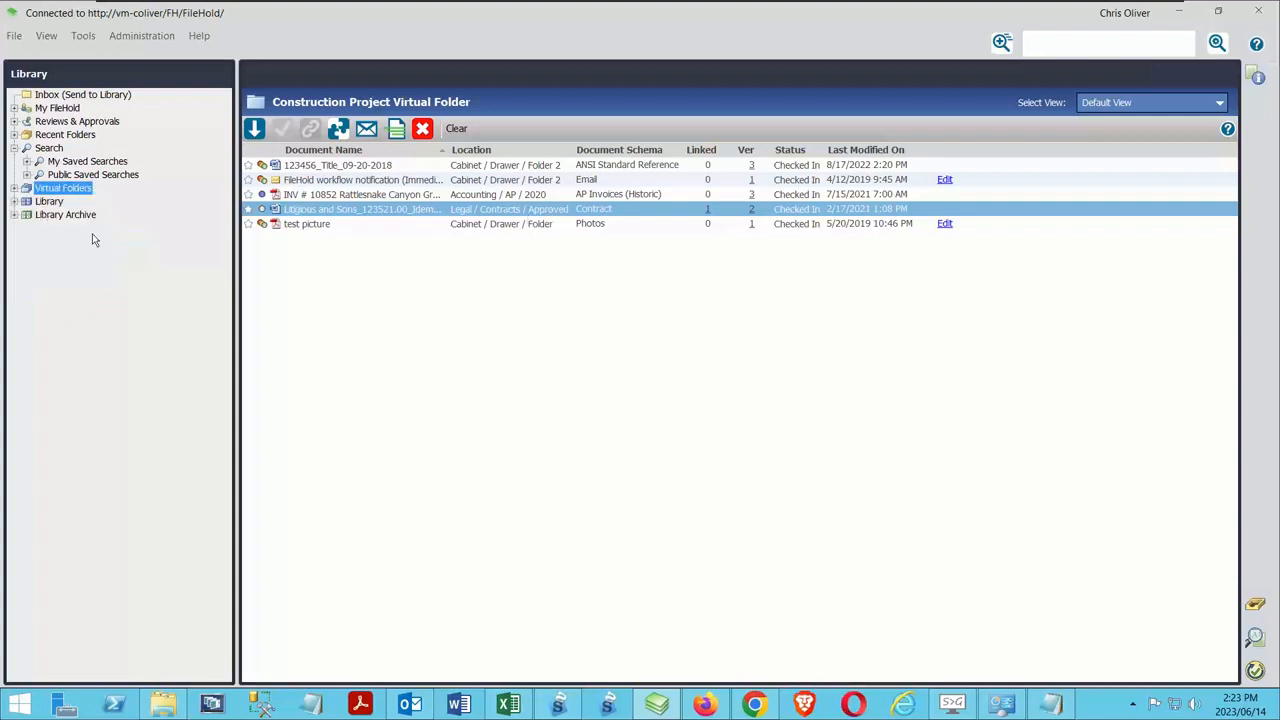
# View the search page and the list of personal saved searches
pyautogui.click(49, 148)
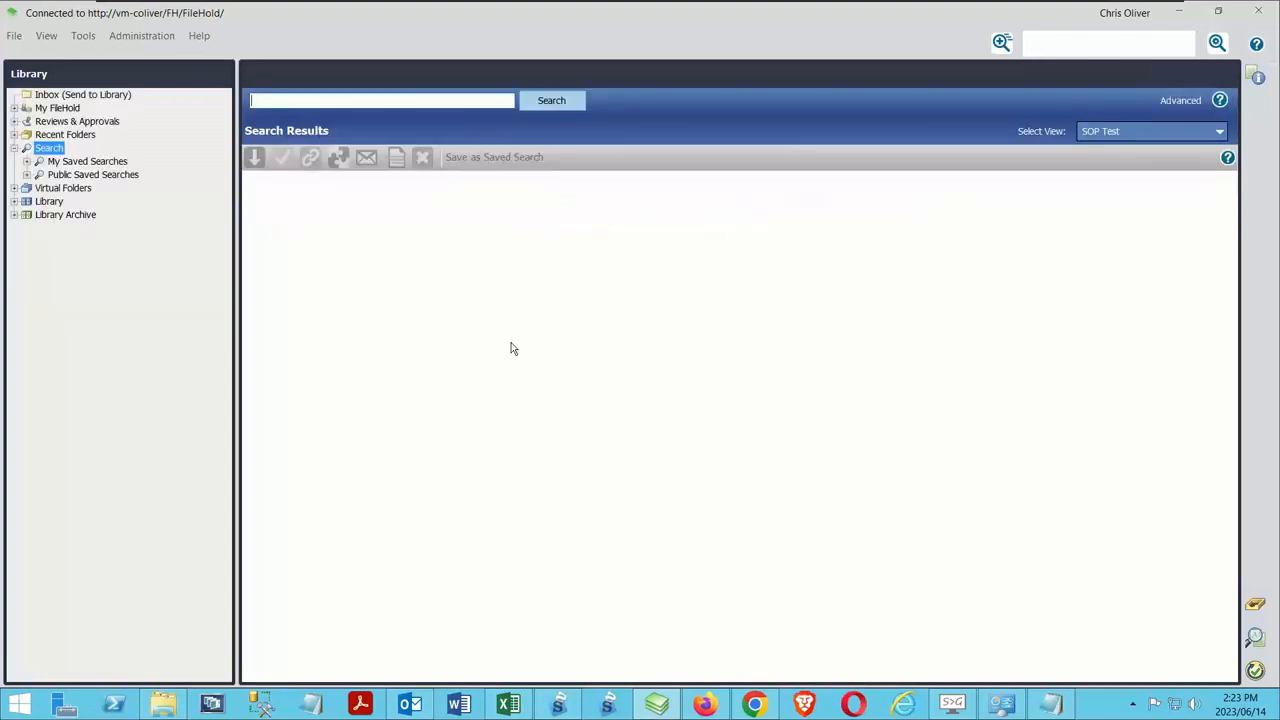
pyautogui.click(27, 161)
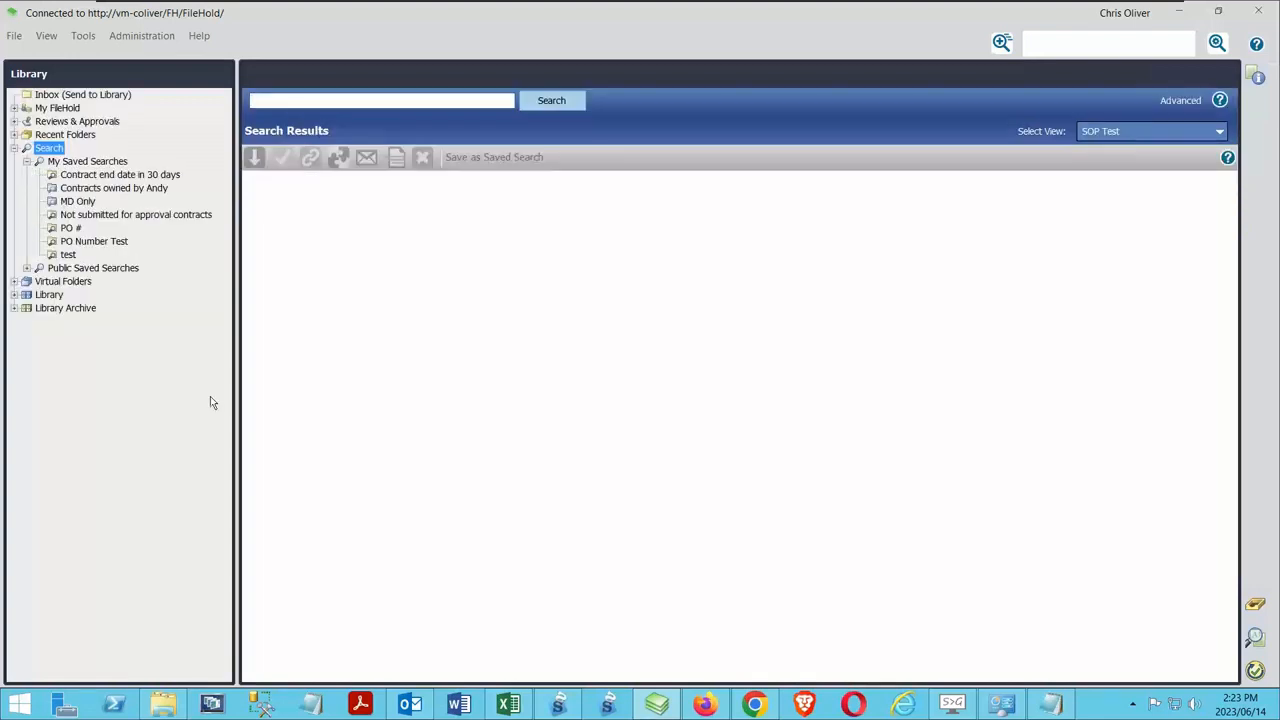
pyautogui.click(14, 148)
# Review the recent folders and view the documents in Folder 3
pyautogui.click(14, 134)
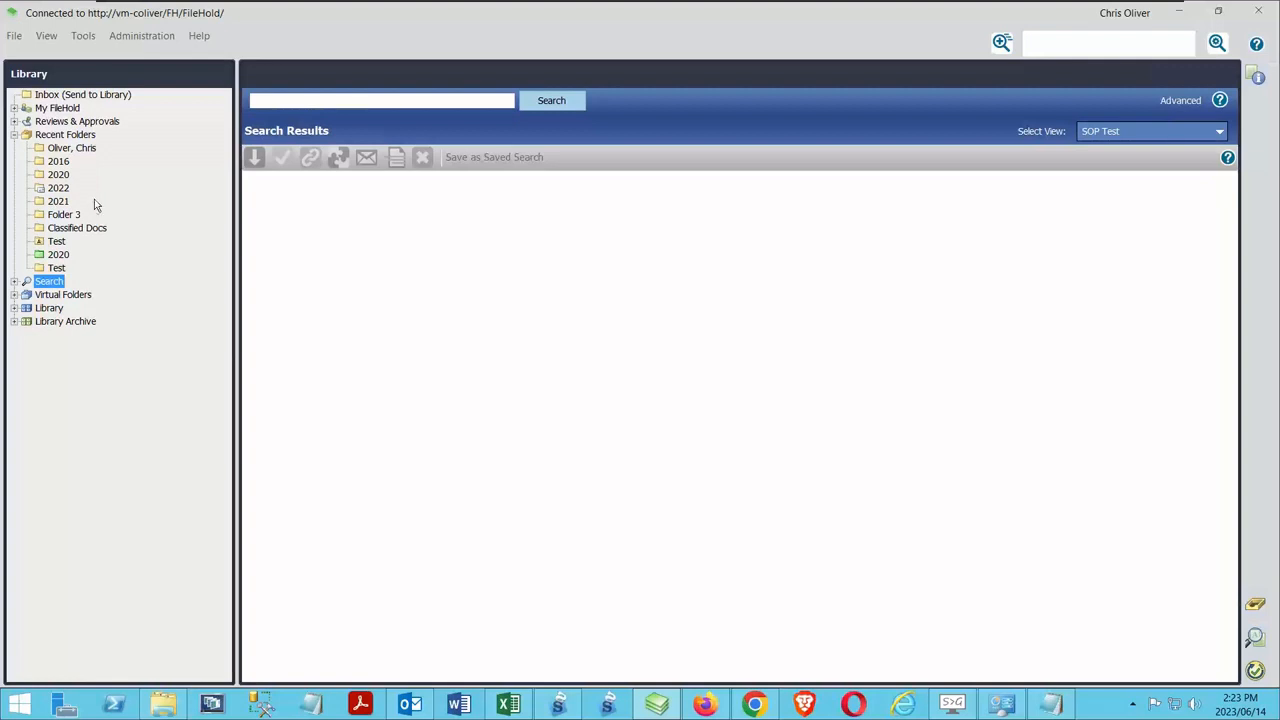
pyautogui.click(64, 215)
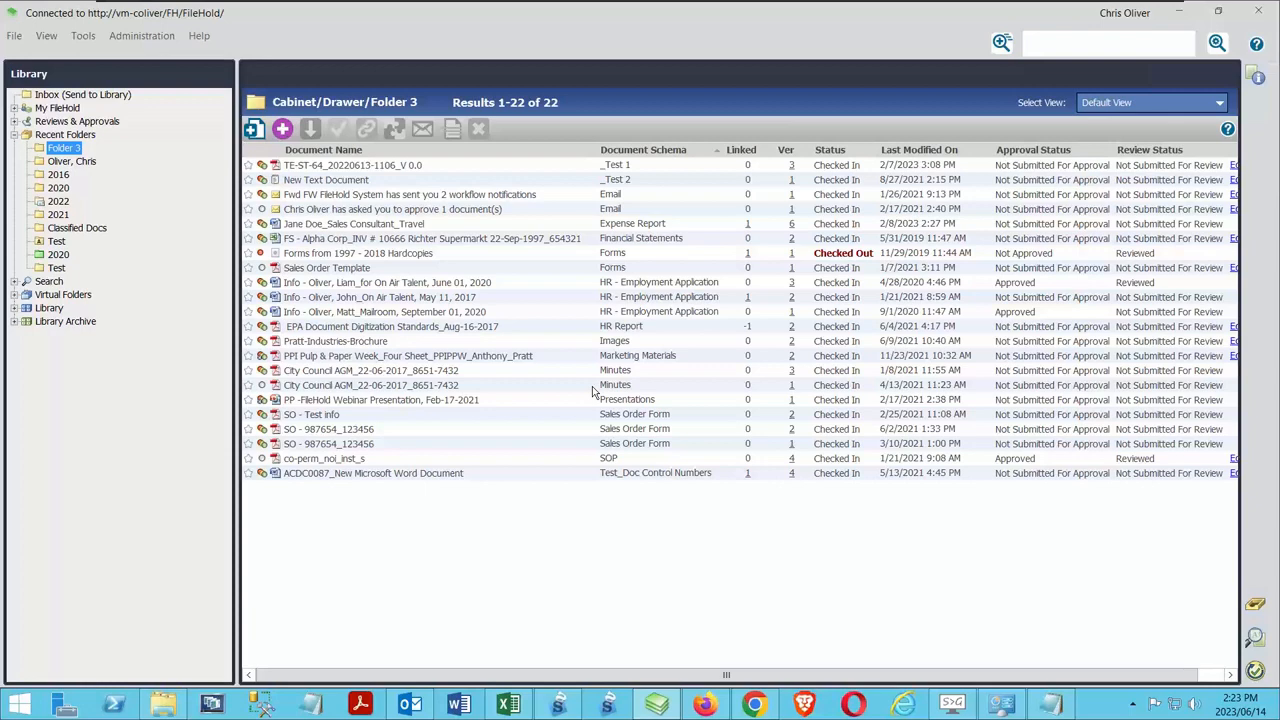
pyautogui.click(15, 135)
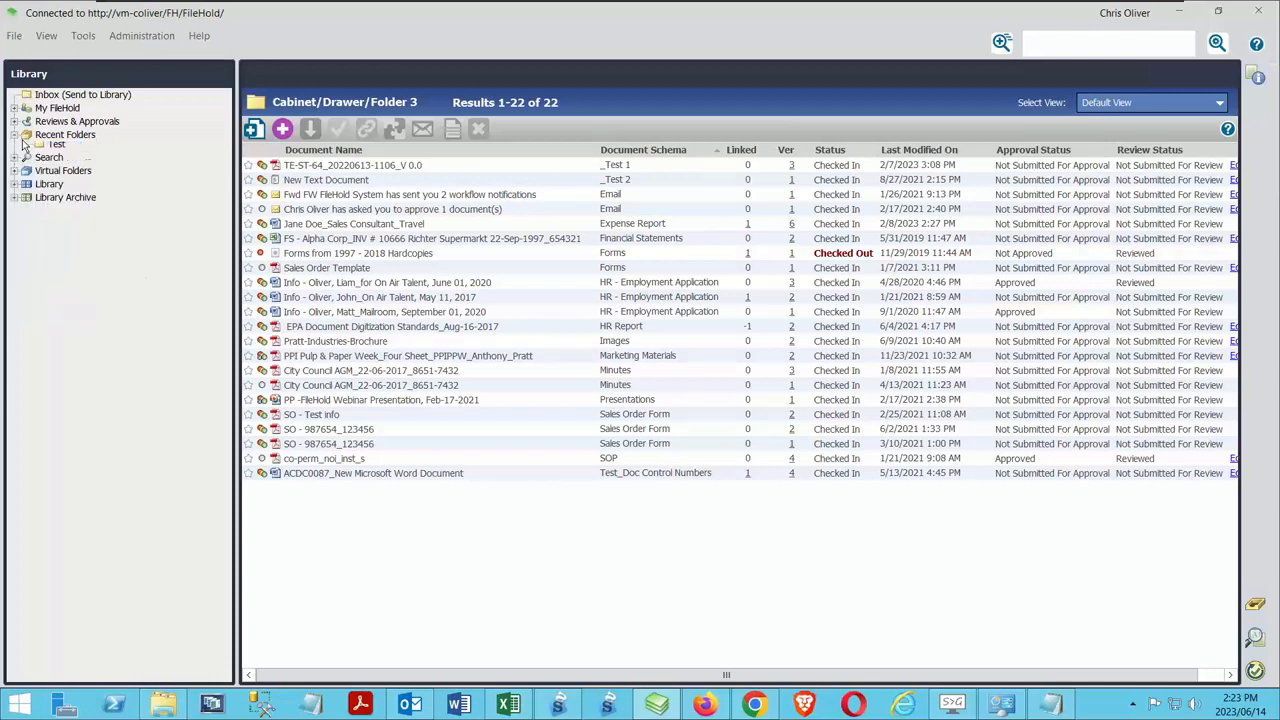
# View the personal workflow task list under Reviews & Approvals
pyautogui.click(14, 121)
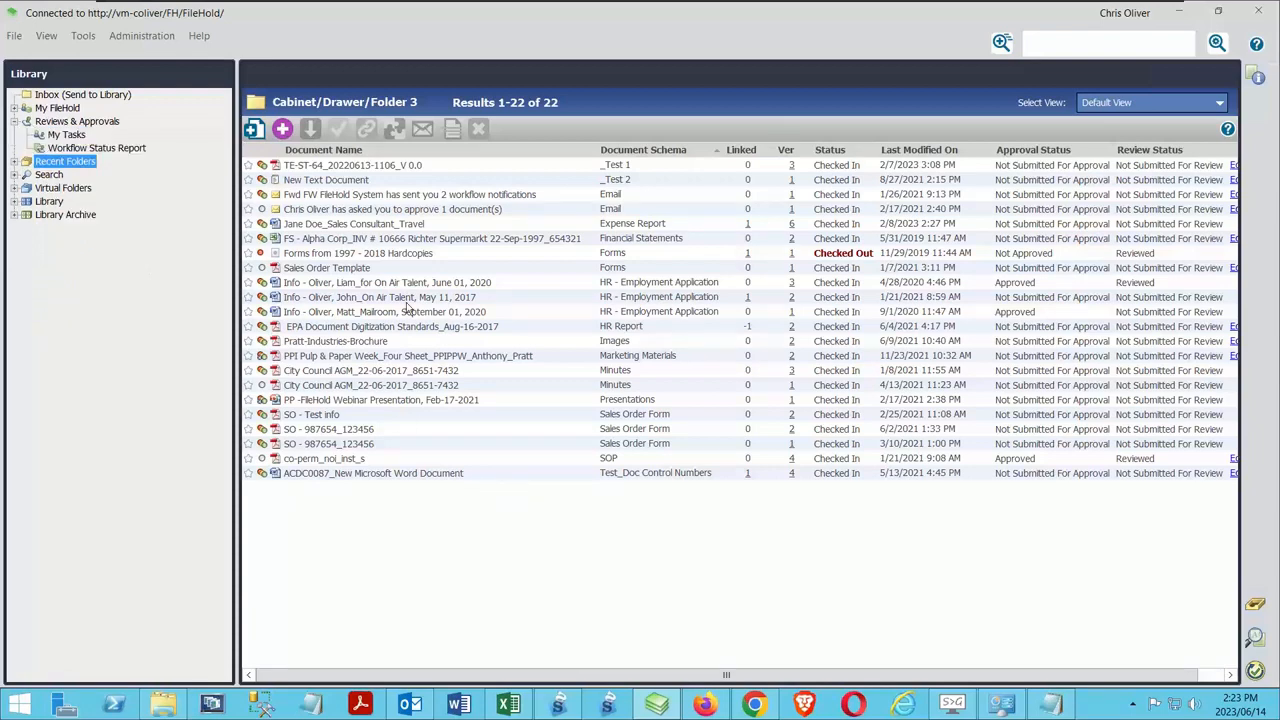
pyautogui.click(66, 136)
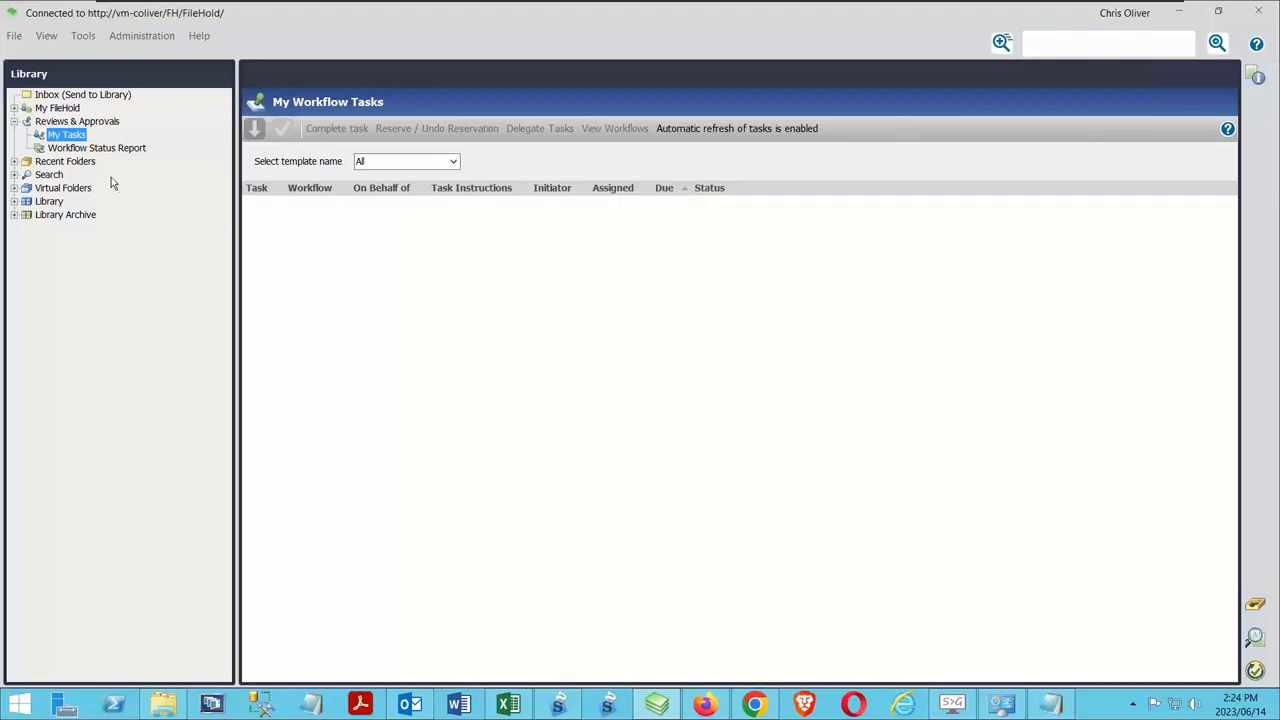
pyautogui.click(14, 121)
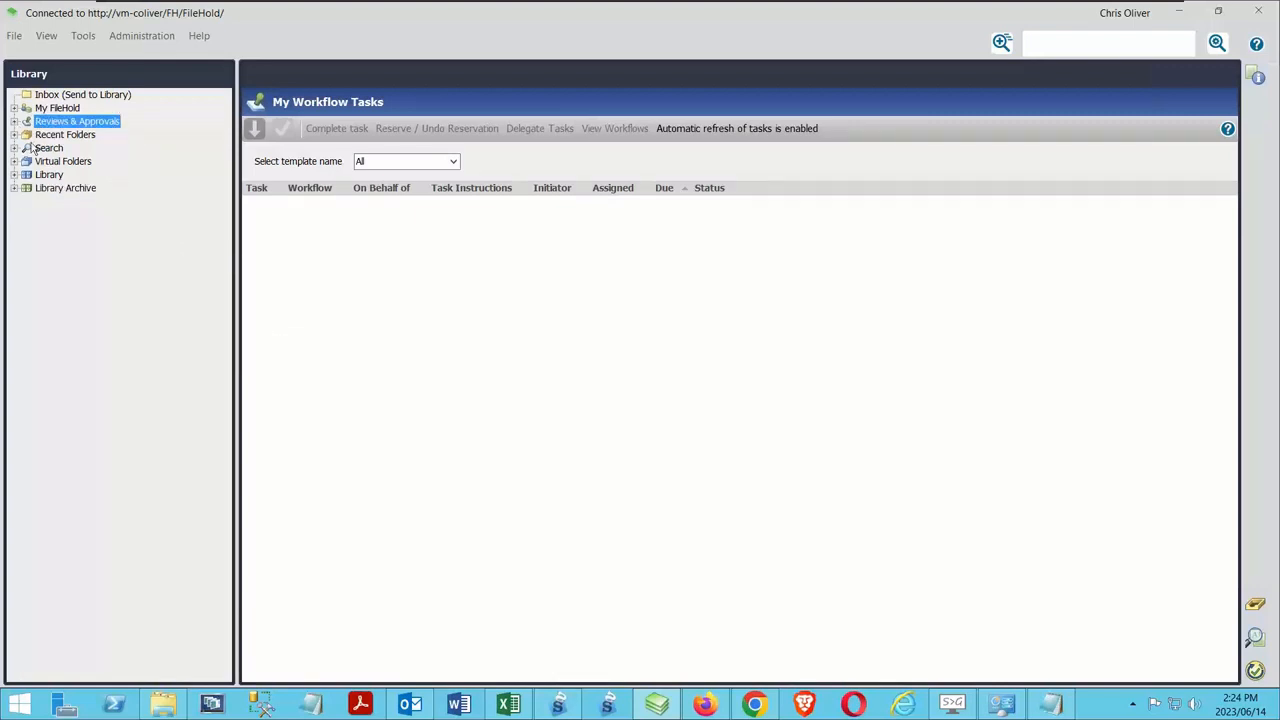
# Look through the favorites, calendar and system administration dashboard under My FileHold
pyautogui.click(14, 108)
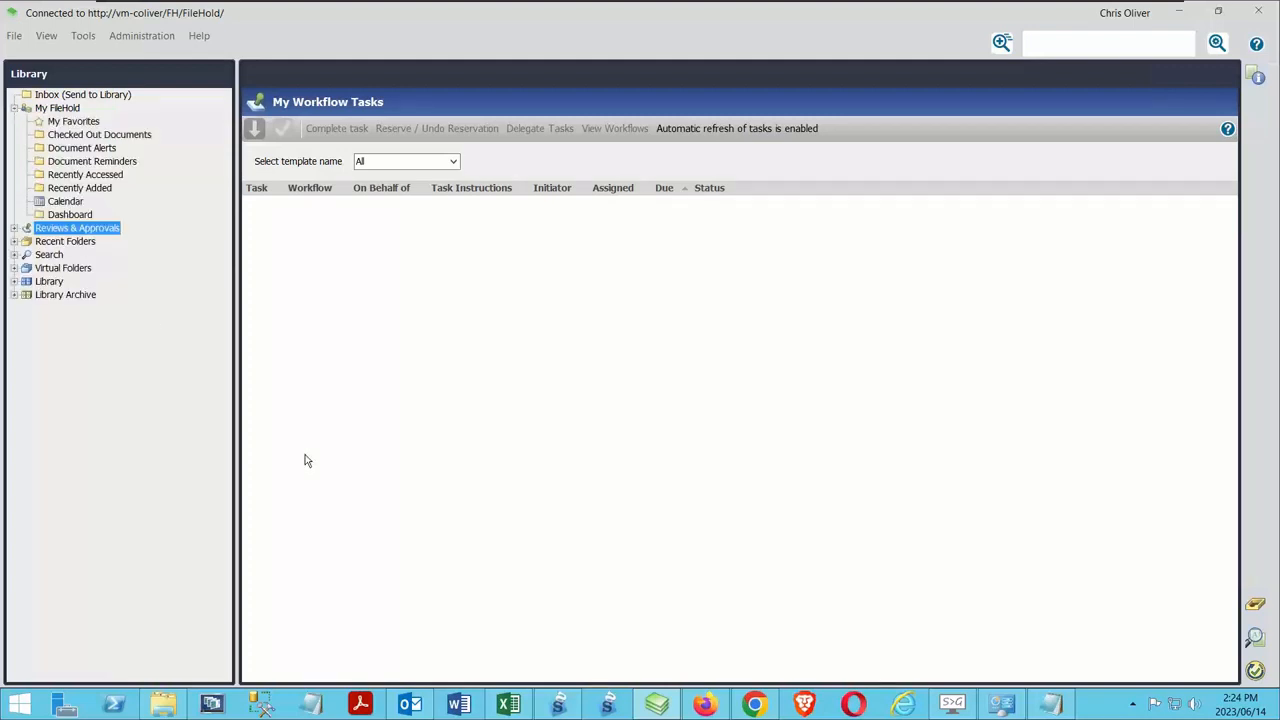
pyautogui.click(74, 122)
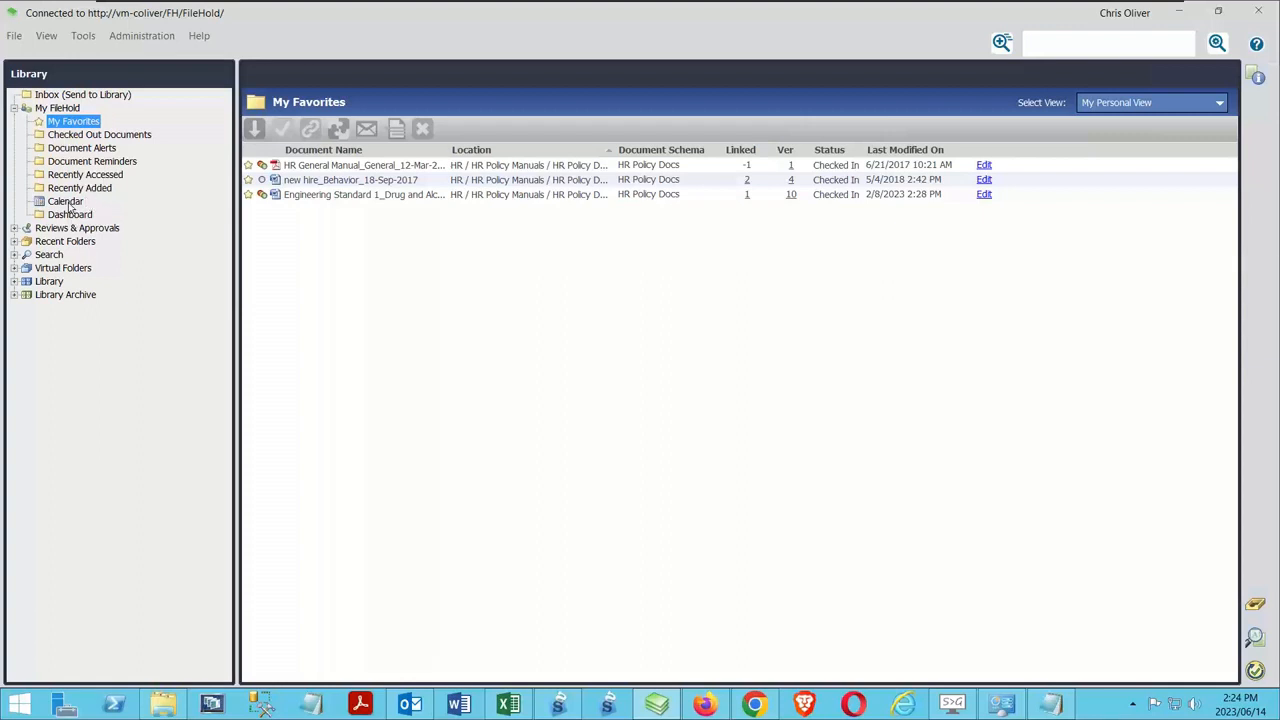
pyautogui.click(70, 206)
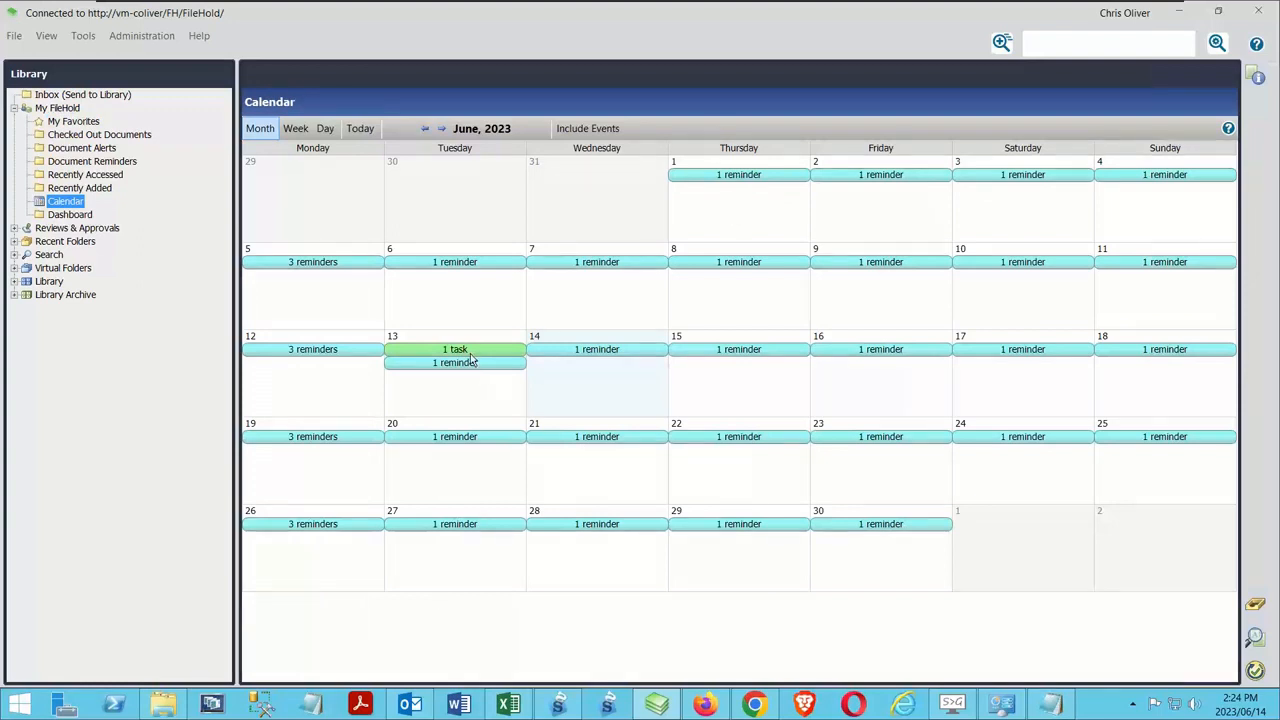
pyautogui.click(70, 214)
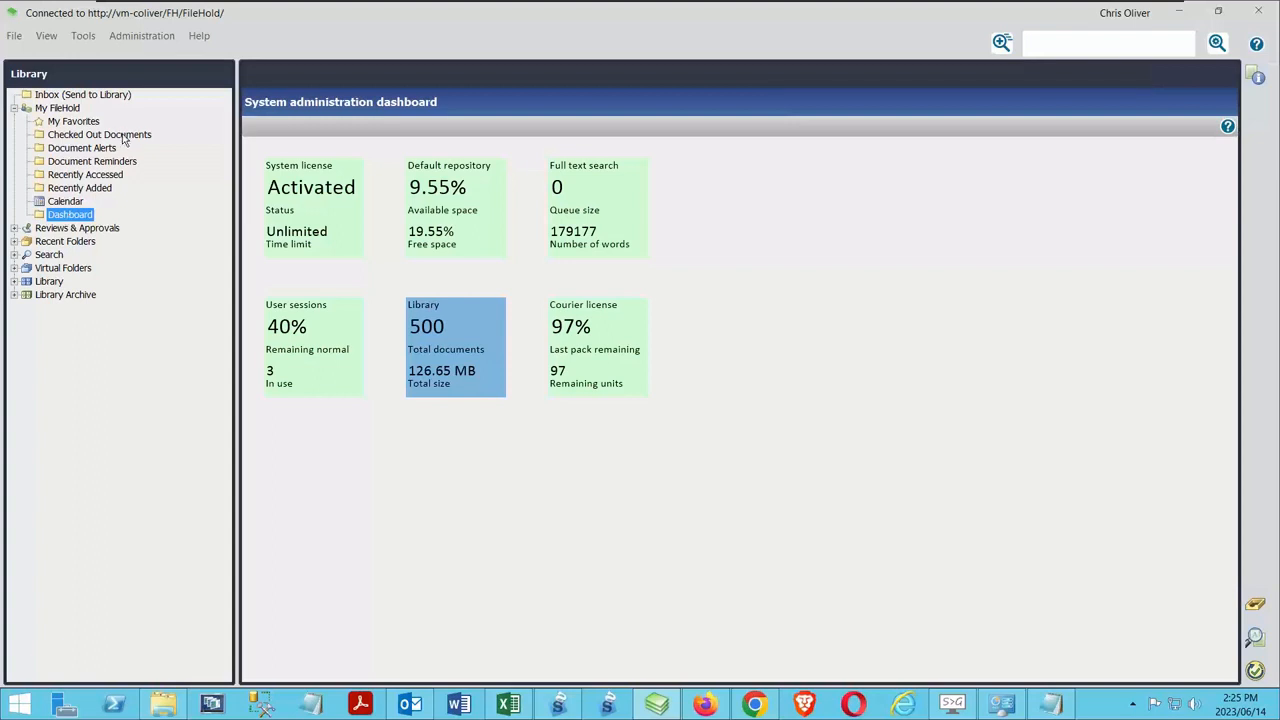
# Return to the calendar and view the task and reminder entries for June 13, 2023
pyautogui.click(65, 201)
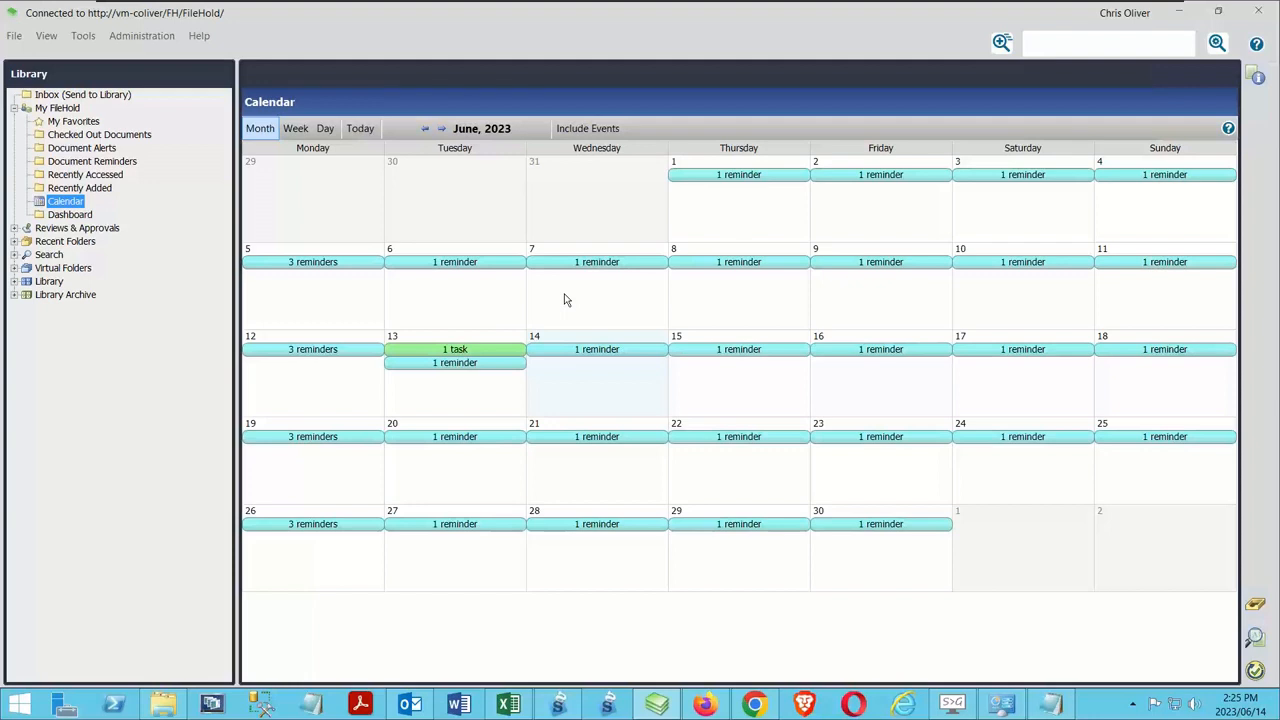
pyautogui.click(434, 352)
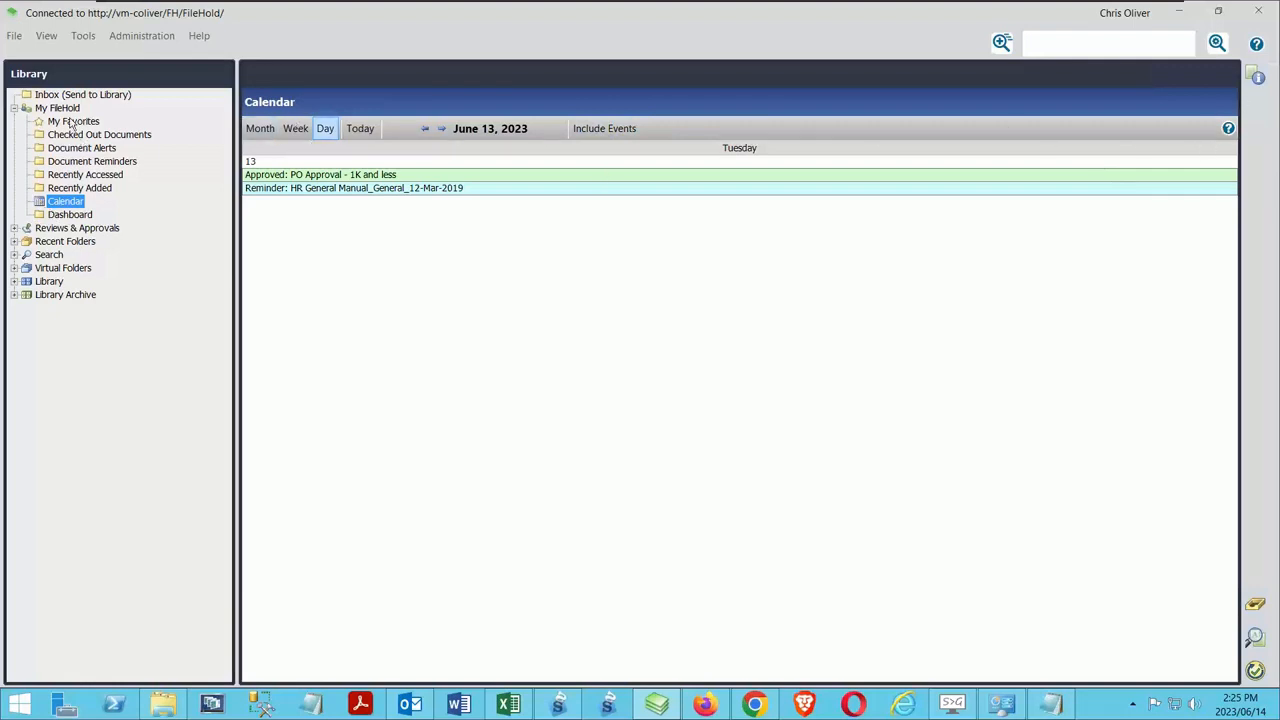
pyautogui.click(14, 108)
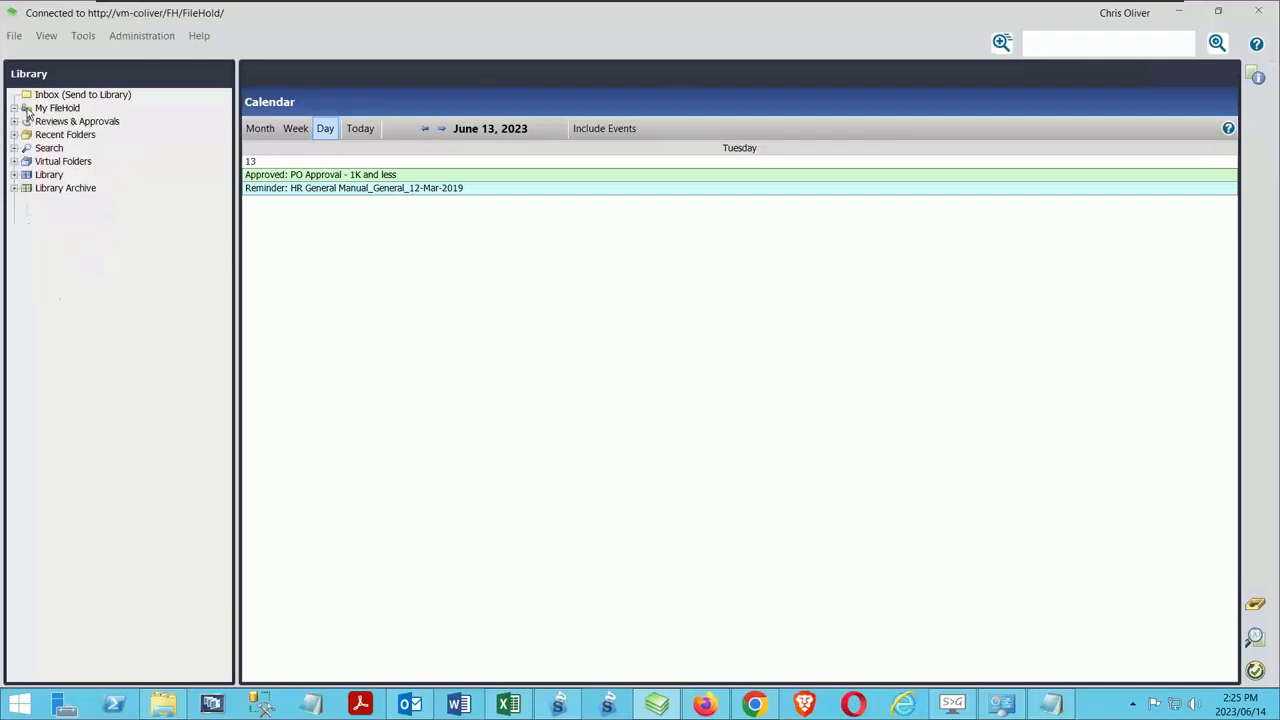
# View the Inbox and check the folder selection for adding a folder to the library, without adding one
pyautogui.click(100, 95)
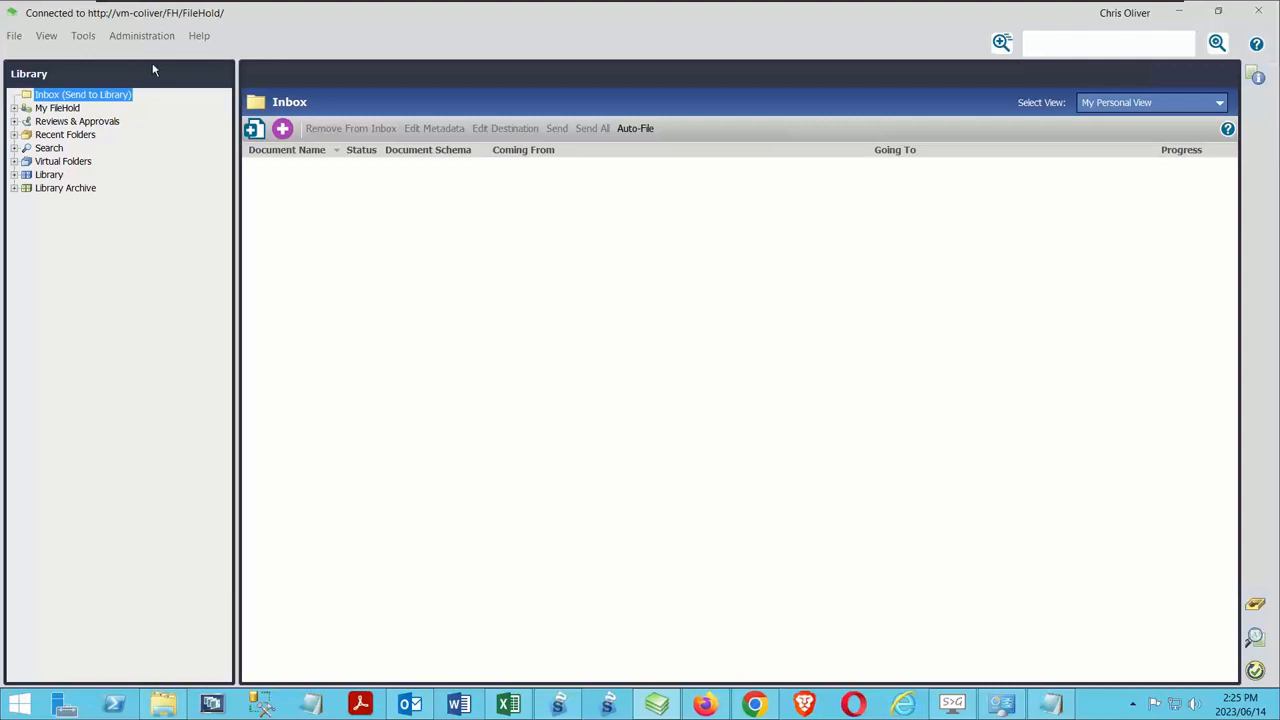
pyautogui.click(15, 36)
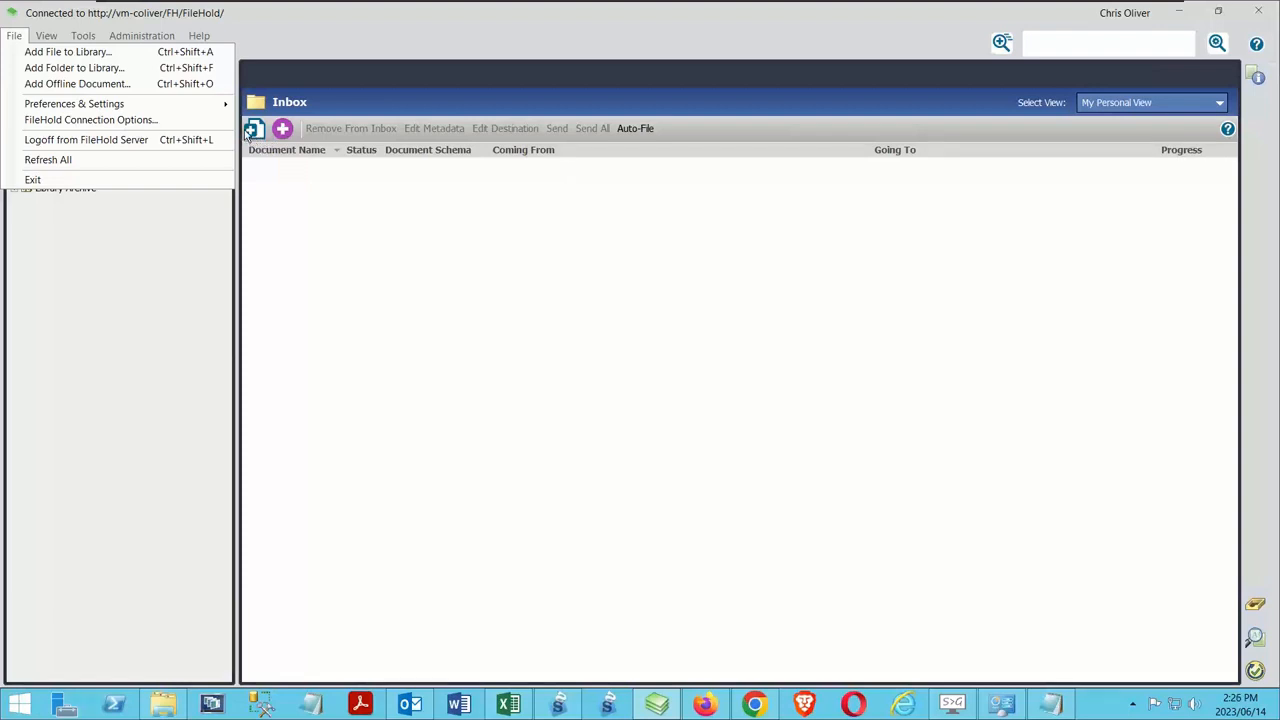
pyautogui.click(122, 68)
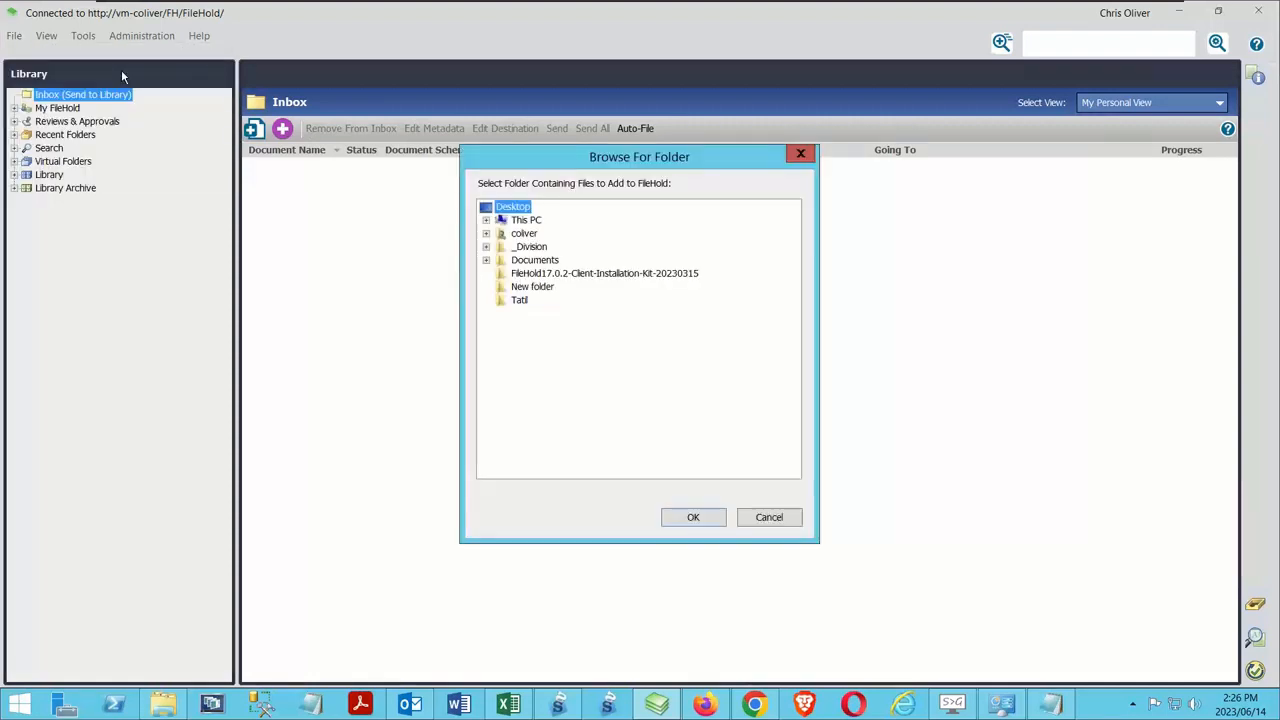
pyautogui.click(760, 522)
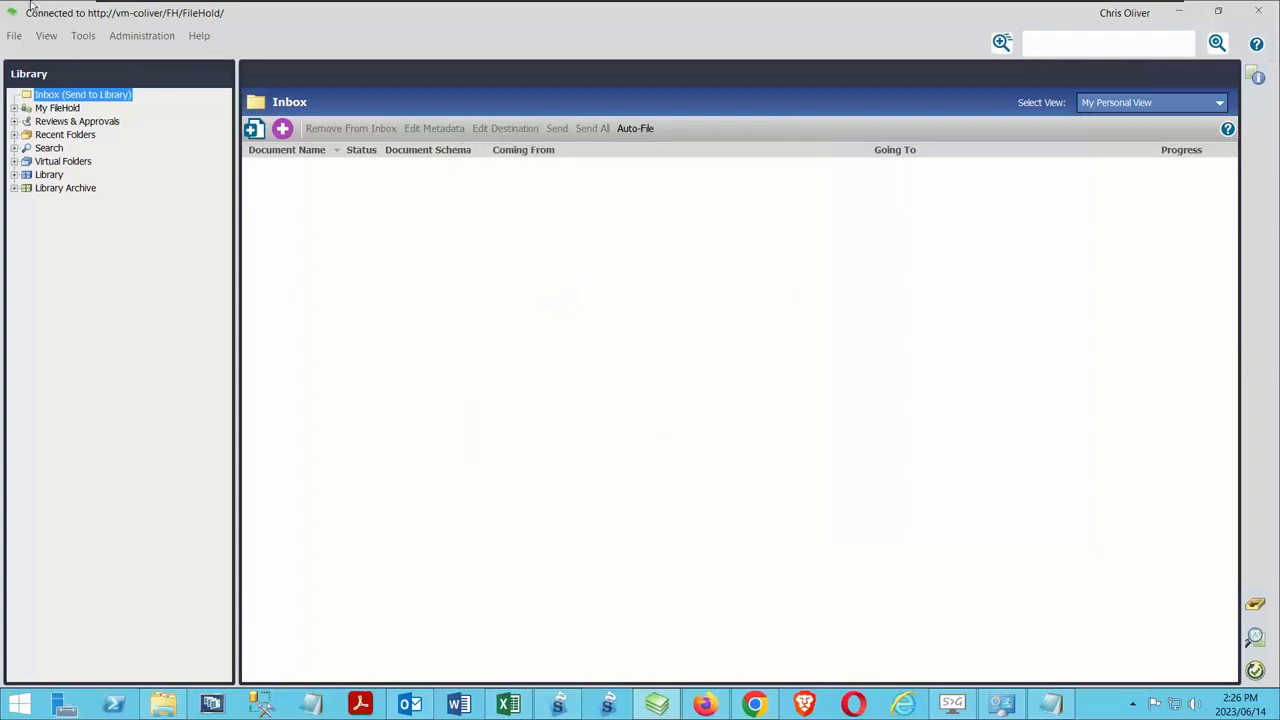
# Review the general, advanced, viewer, contact and company settings in the user preferences, without changing anything
pyautogui.click(22, 37)
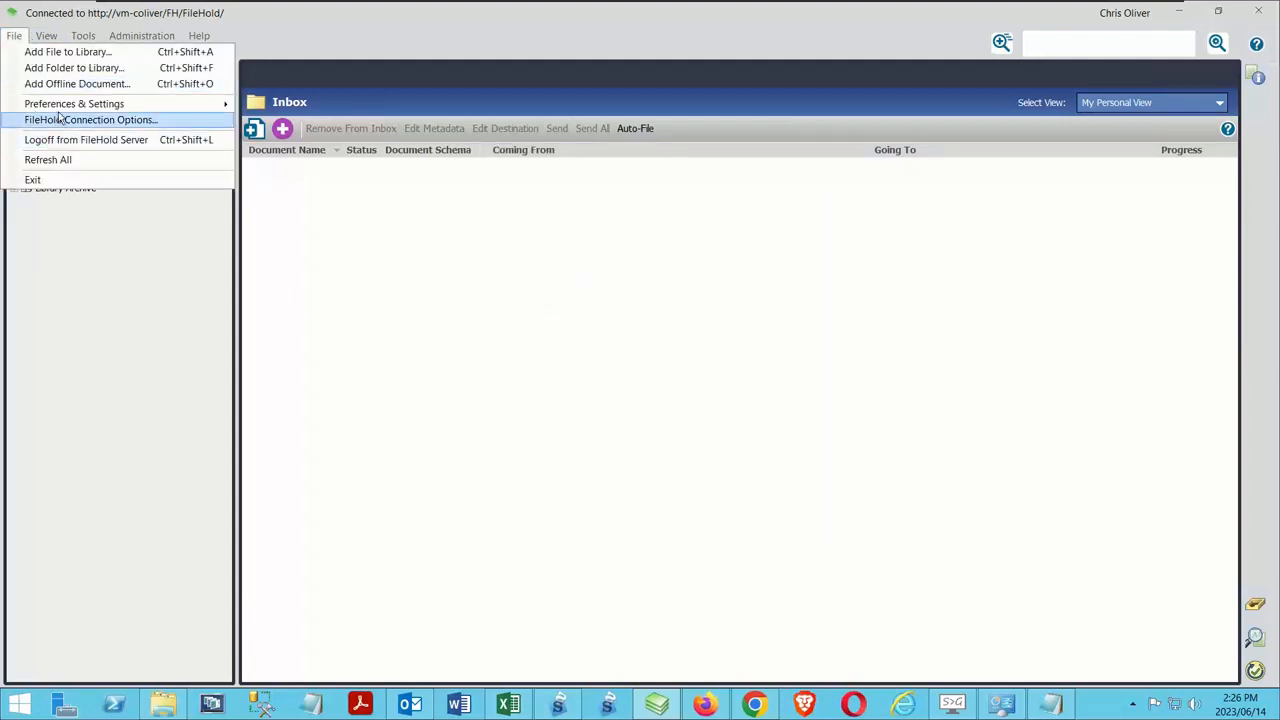
pyautogui.moveTo(62, 110)
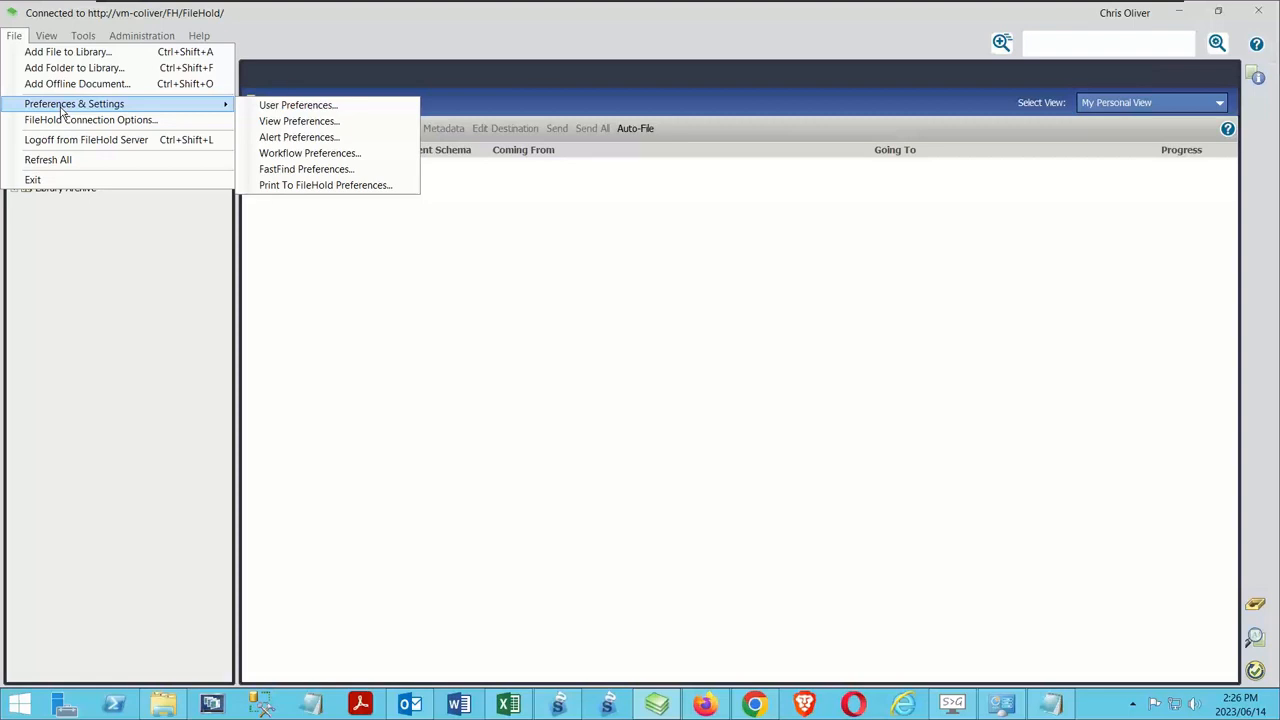
pyautogui.click(272, 110)
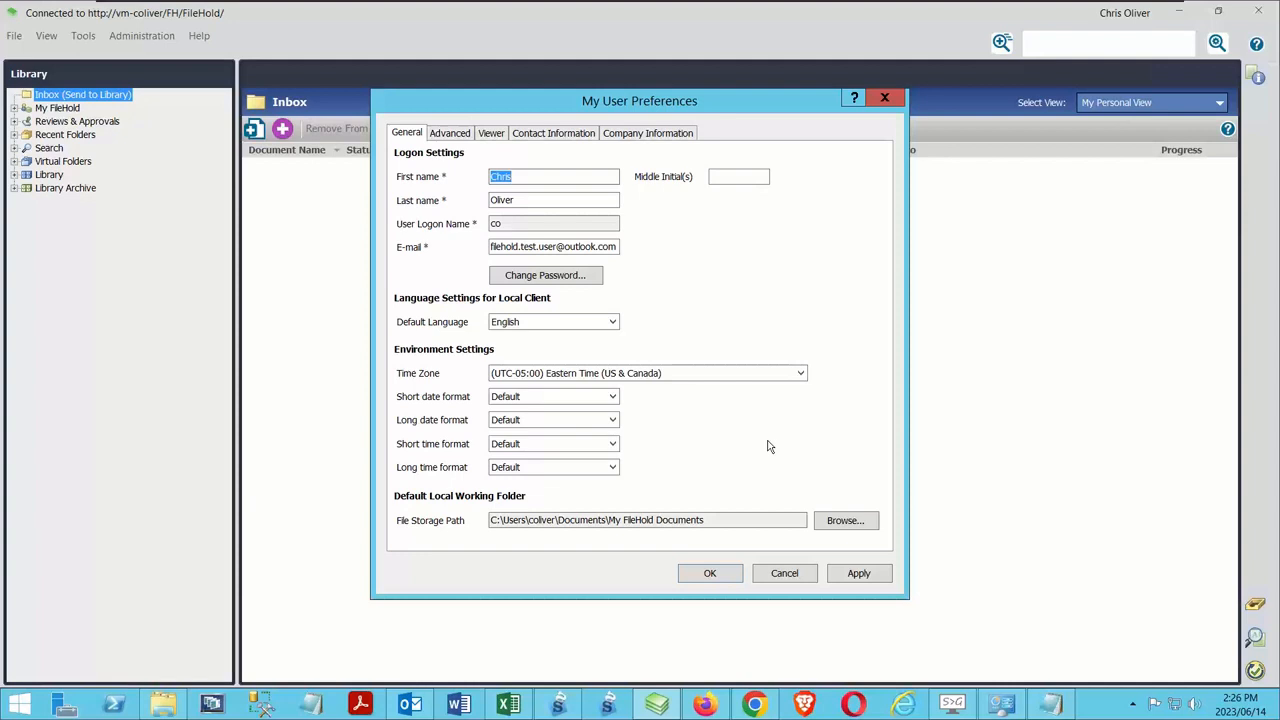
pyautogui.click(451, 134)
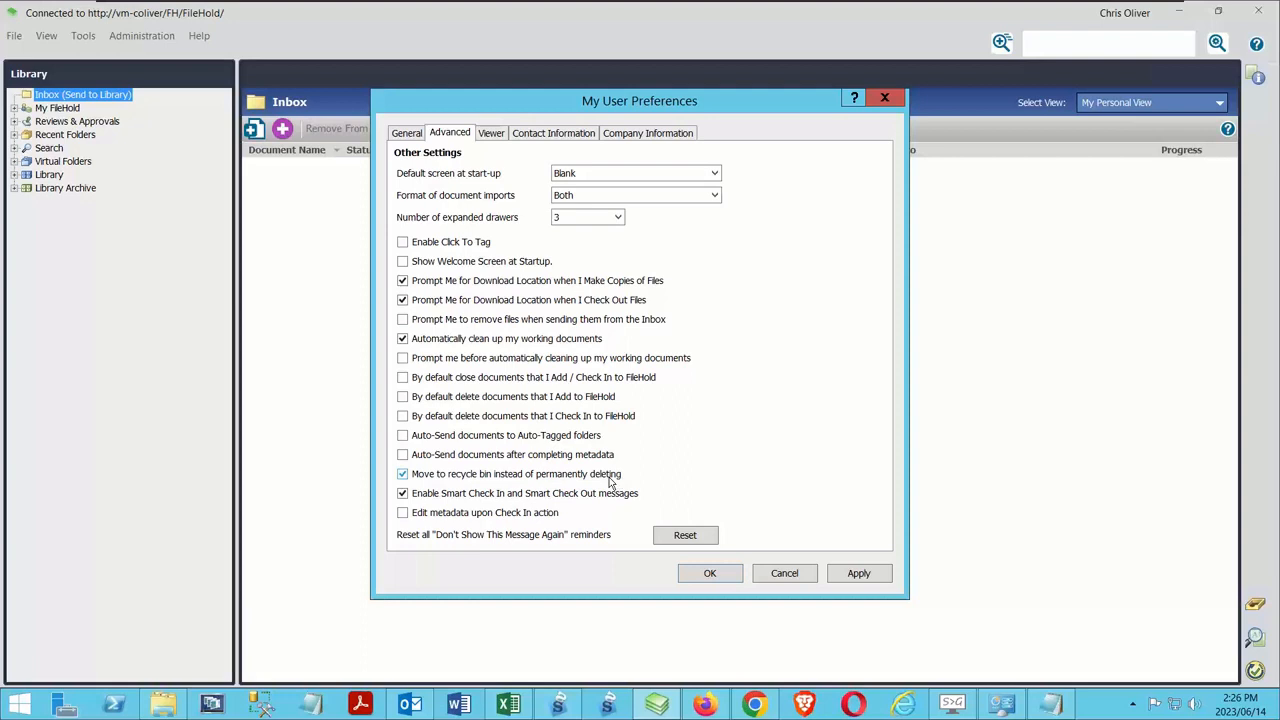
pyautogui.click(494, 134)
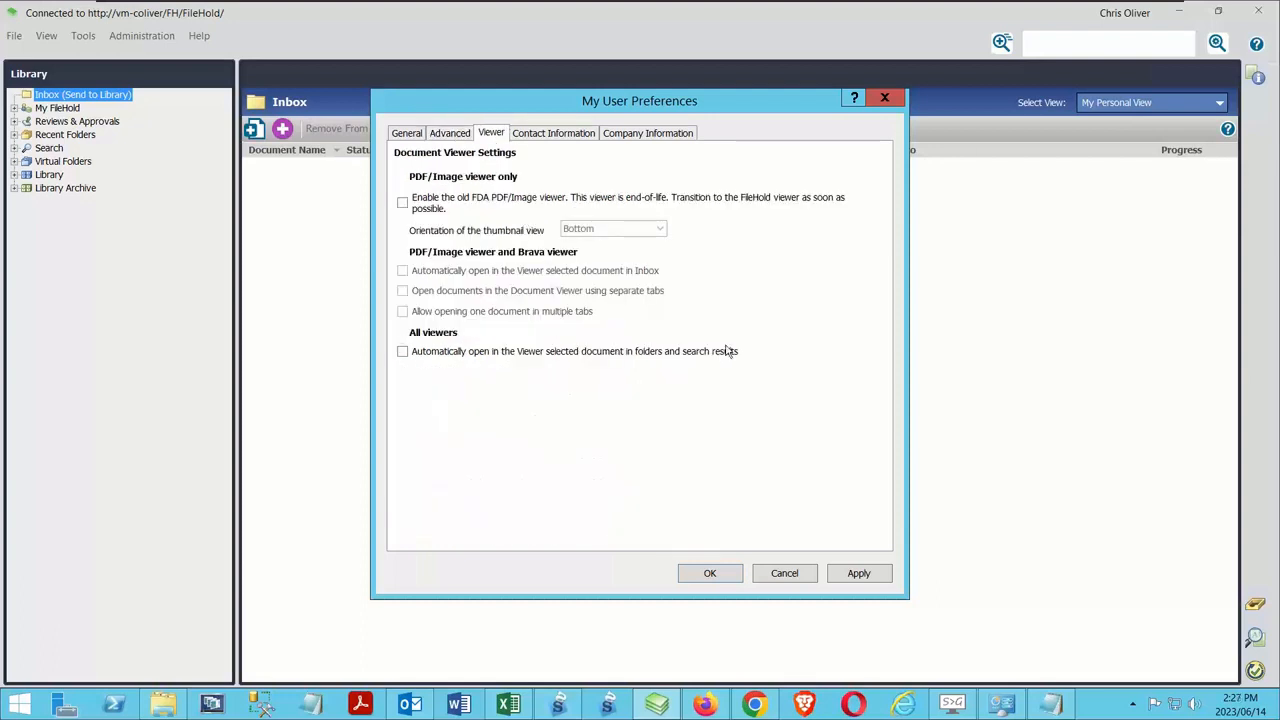
pyautogui.click(551, 137)
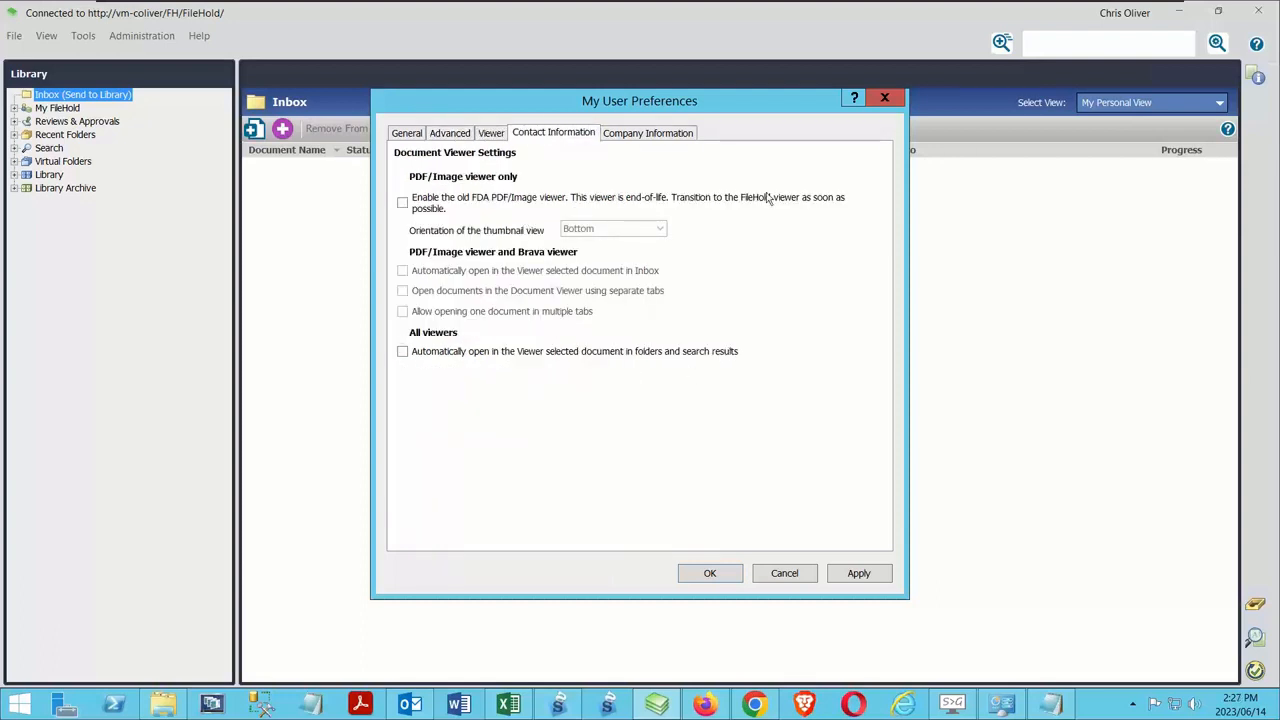
pyautogui.click(631, 139)
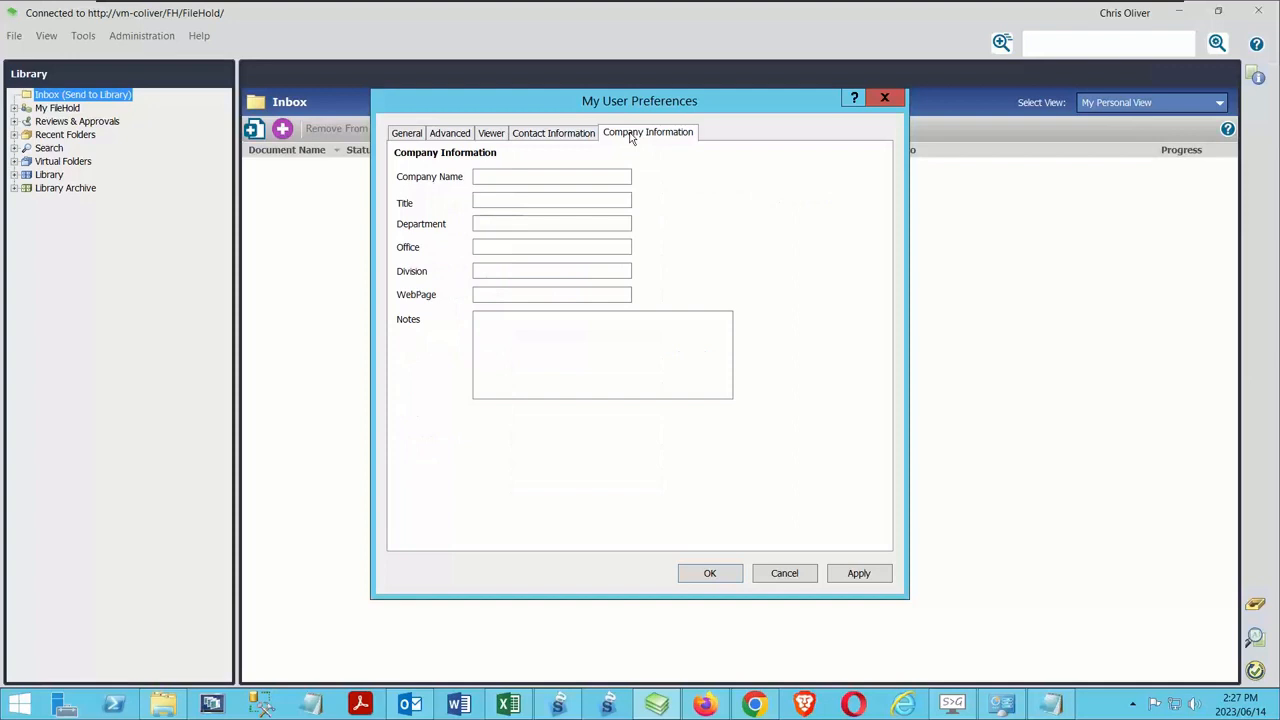
pyautogui.click(401, 135)
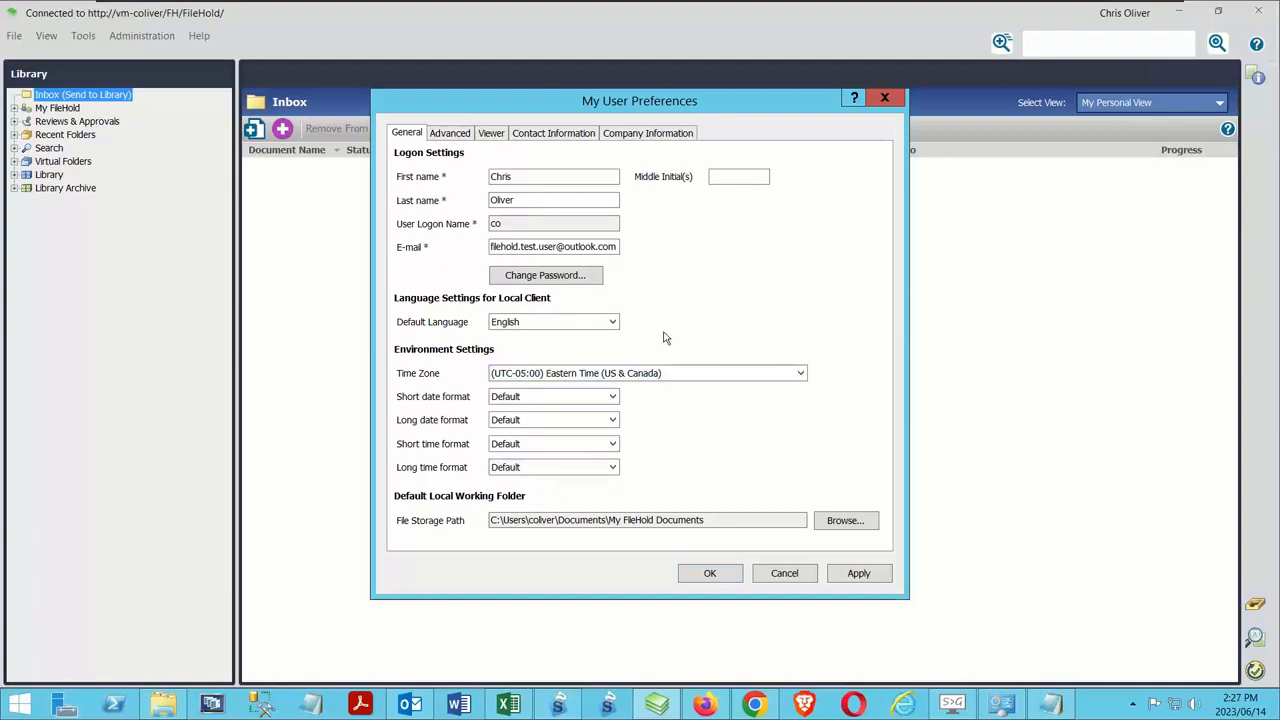
pyautogui.click(785, 574)
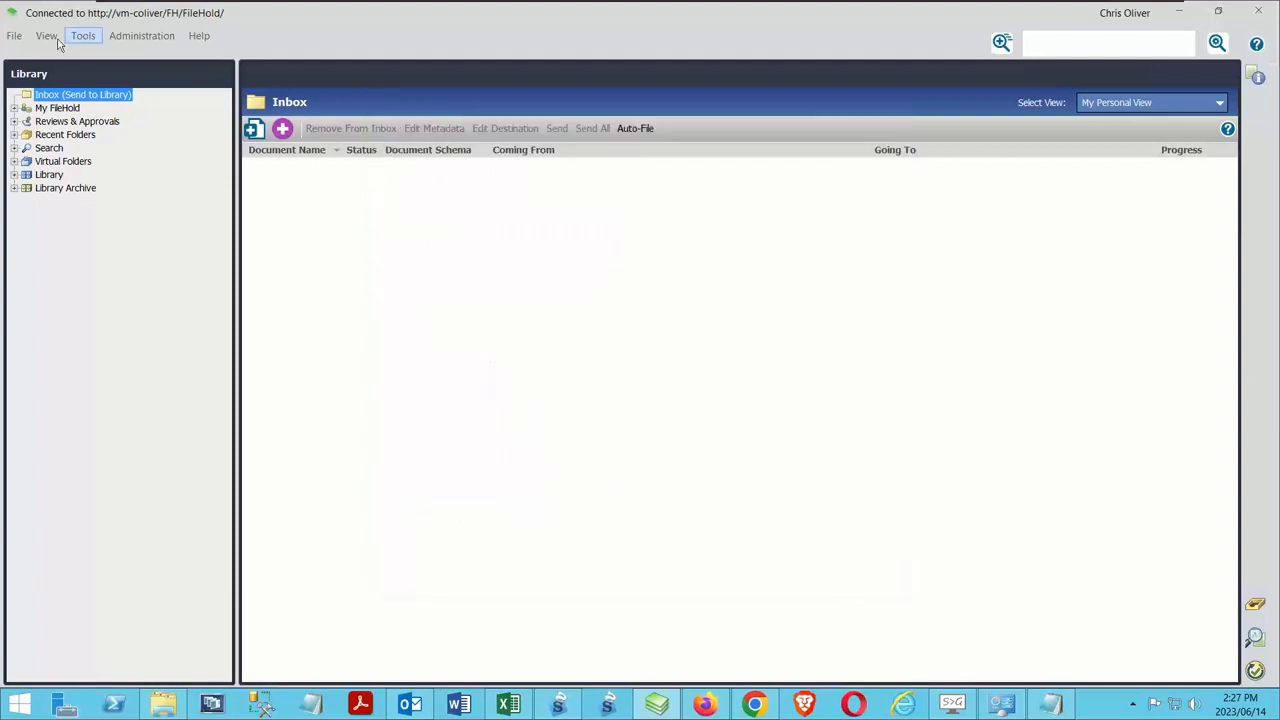
# Review the Folder List and Document Tray view settings in the global view preferences, without saving changes
pyautogui.click(14, 36)
pyautogui.moveTo(150, 108)
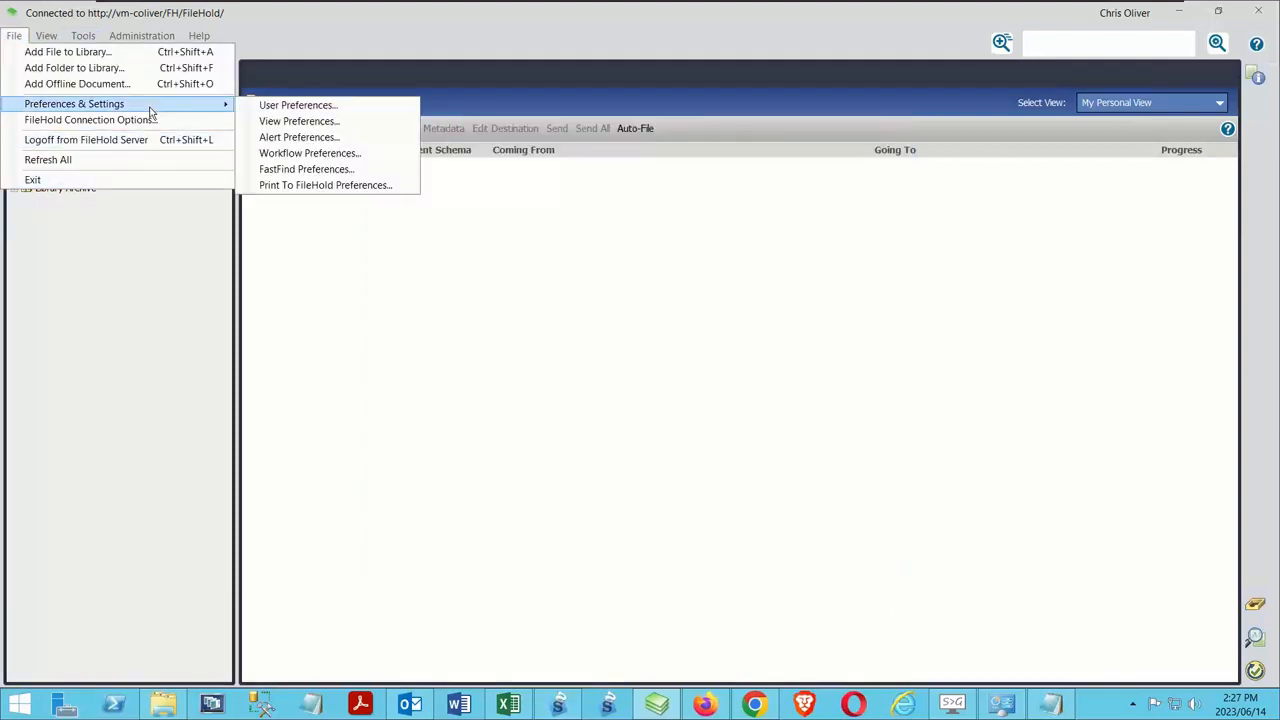
pyautogui.click(329, 124)
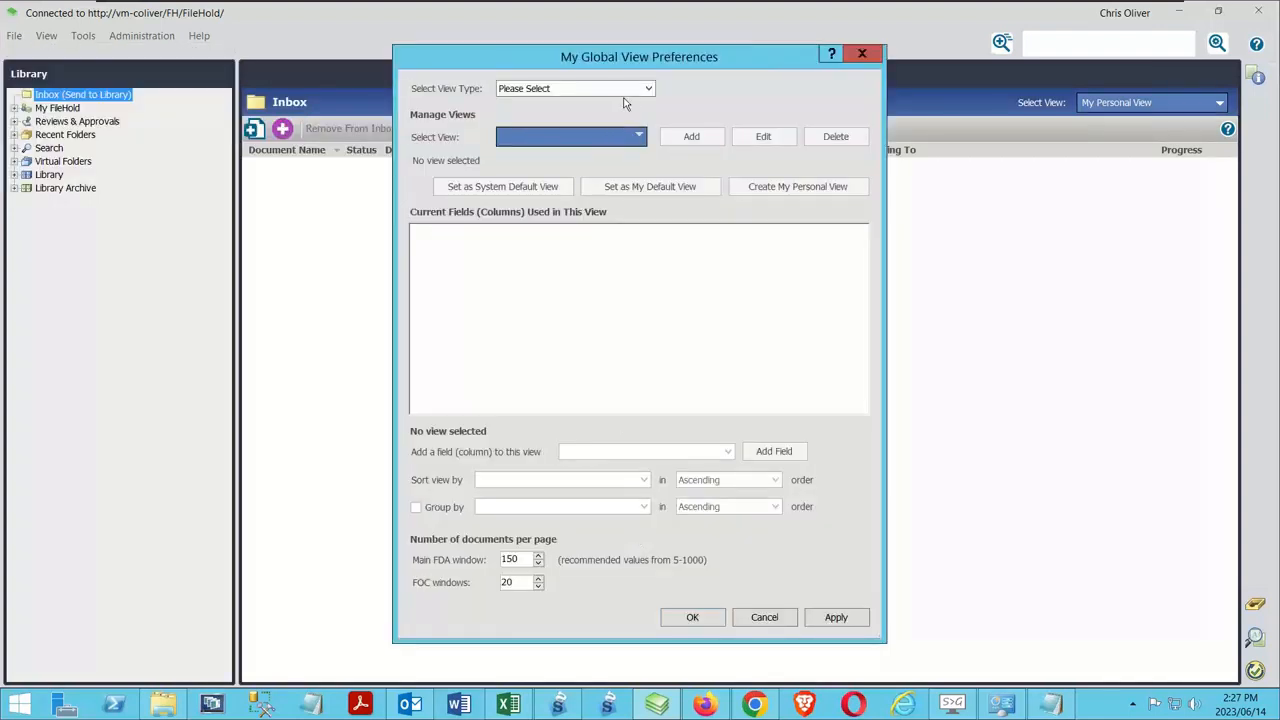
pyautogui.click(627, 97)
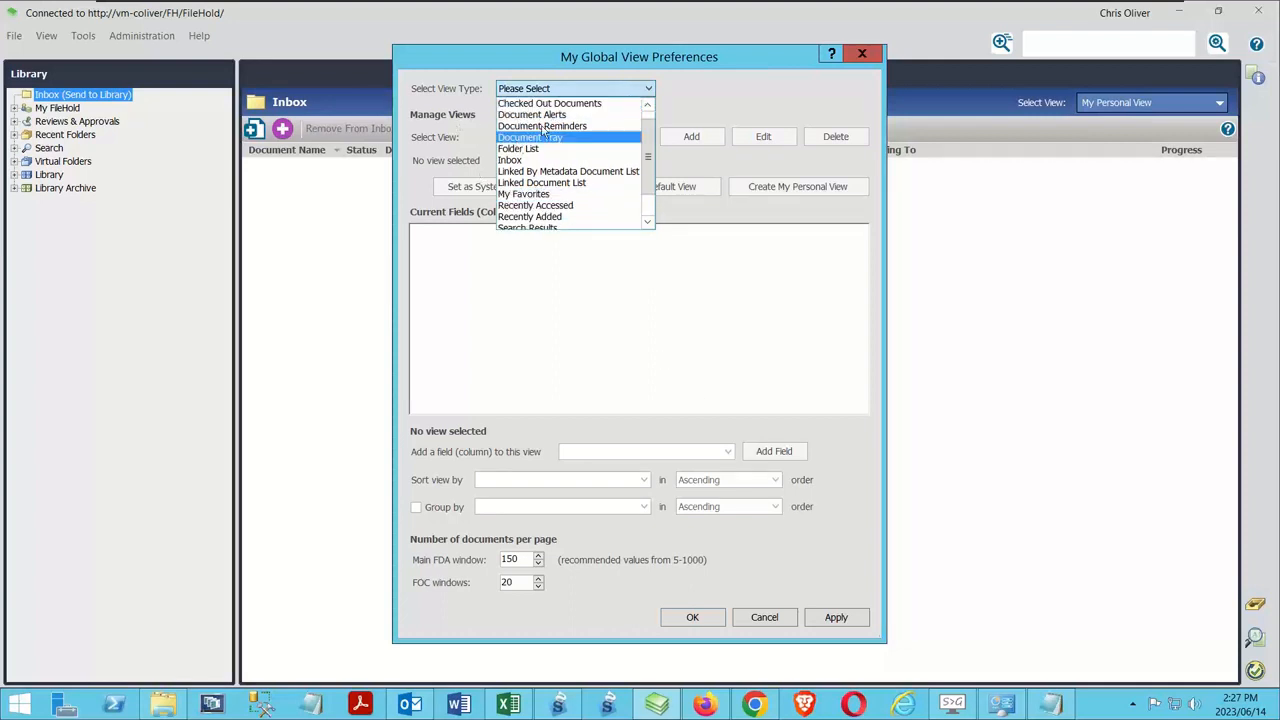
pyautogui.click(519, 151)
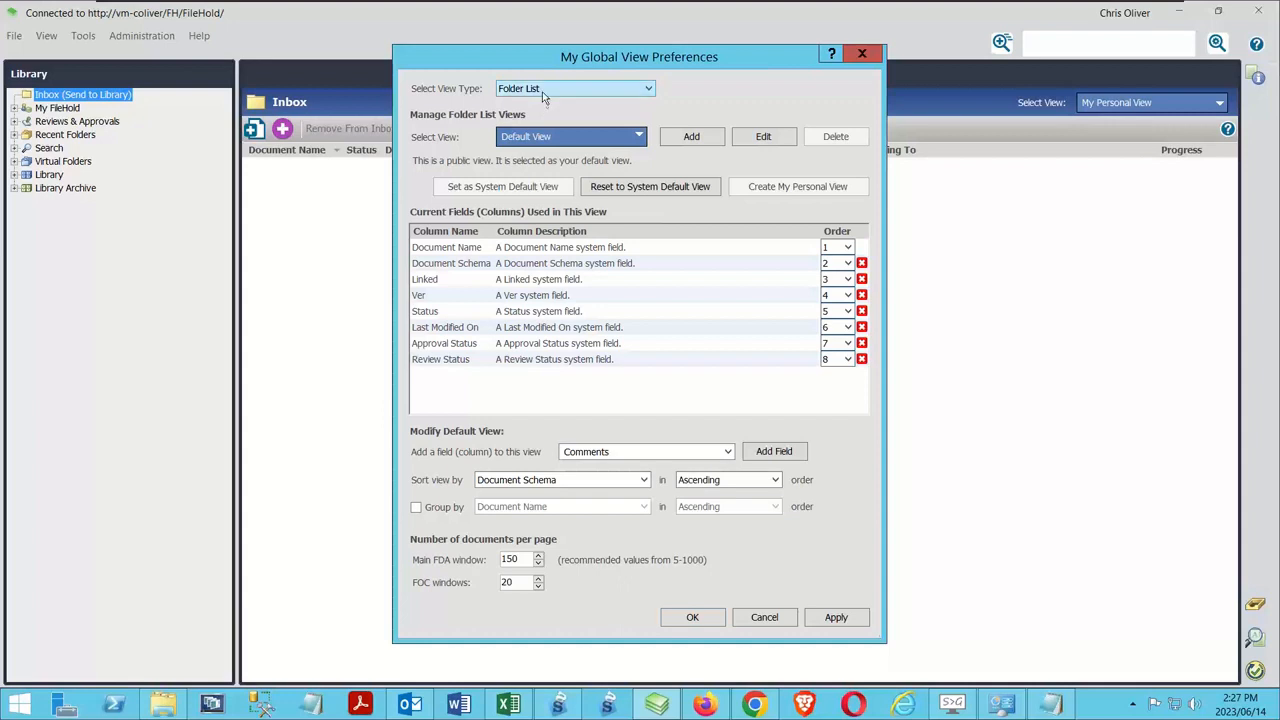
pyautogui.click(542, 91)
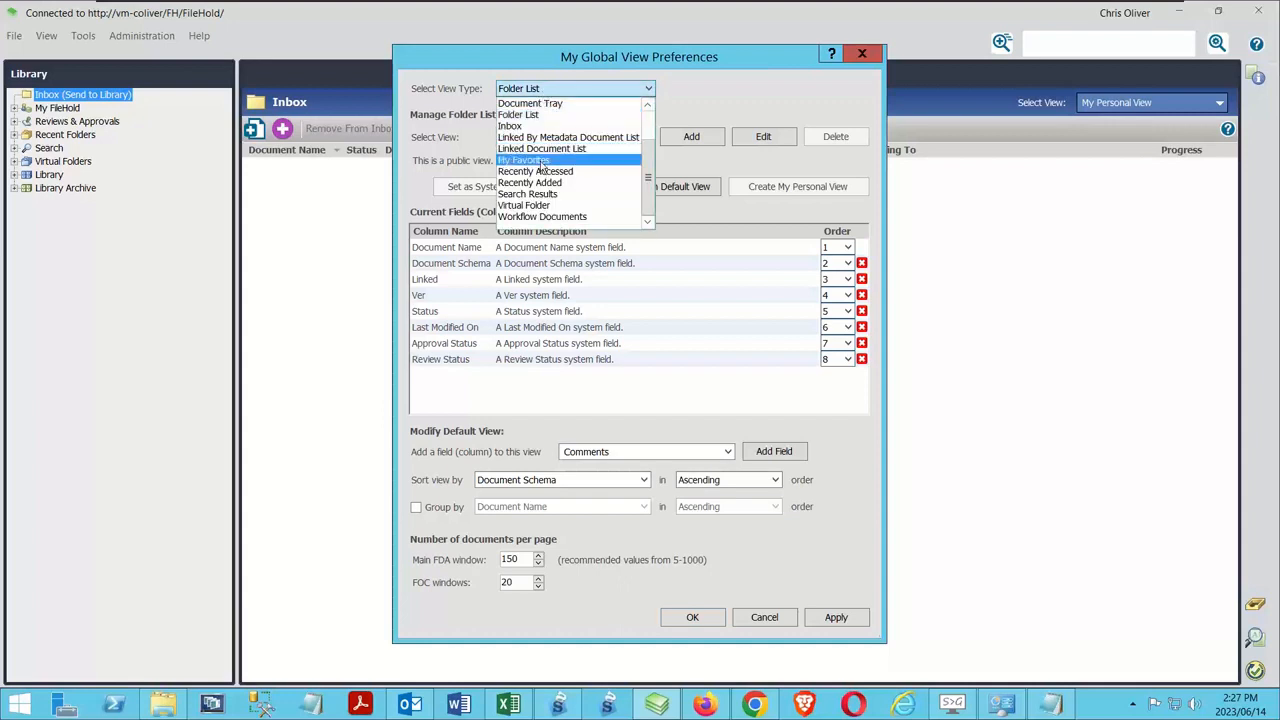
pyautogui.click(544, 103)
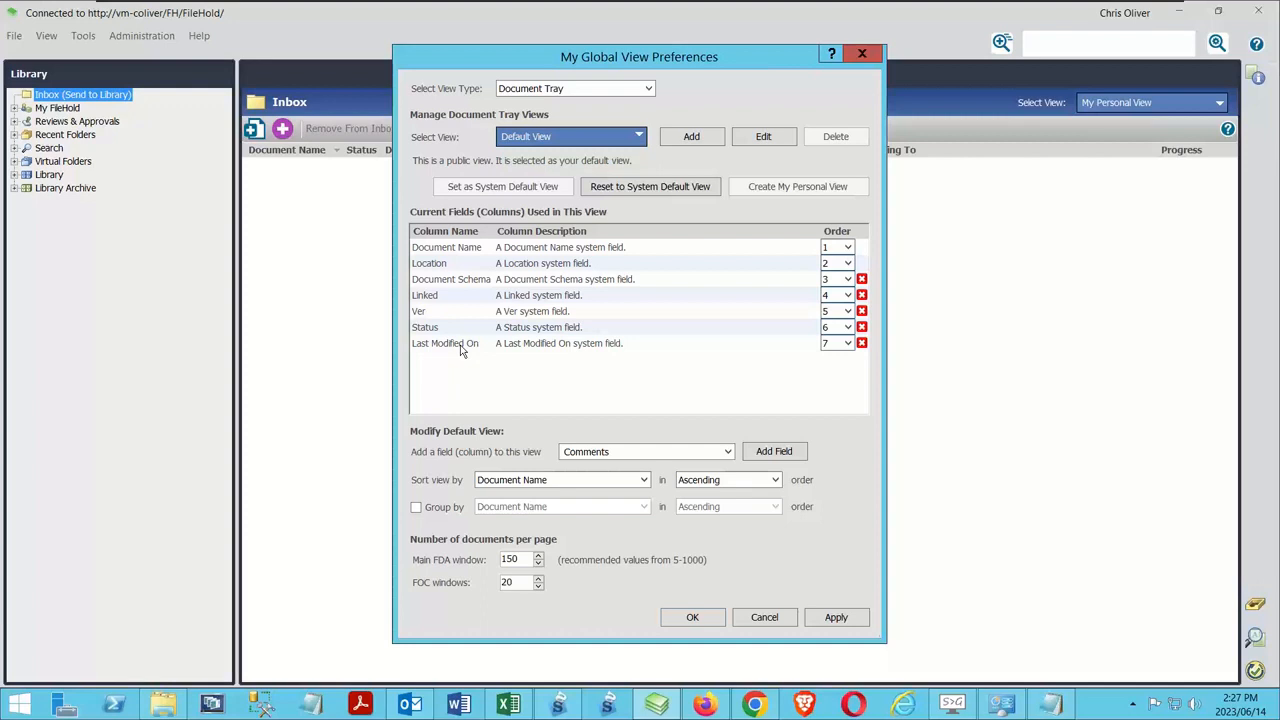
pyautogui.click(763, 618)
# Review the folder, file, alert and reminder notification settings in the alert preferences, without saving changes
pyautogui.press('alt')
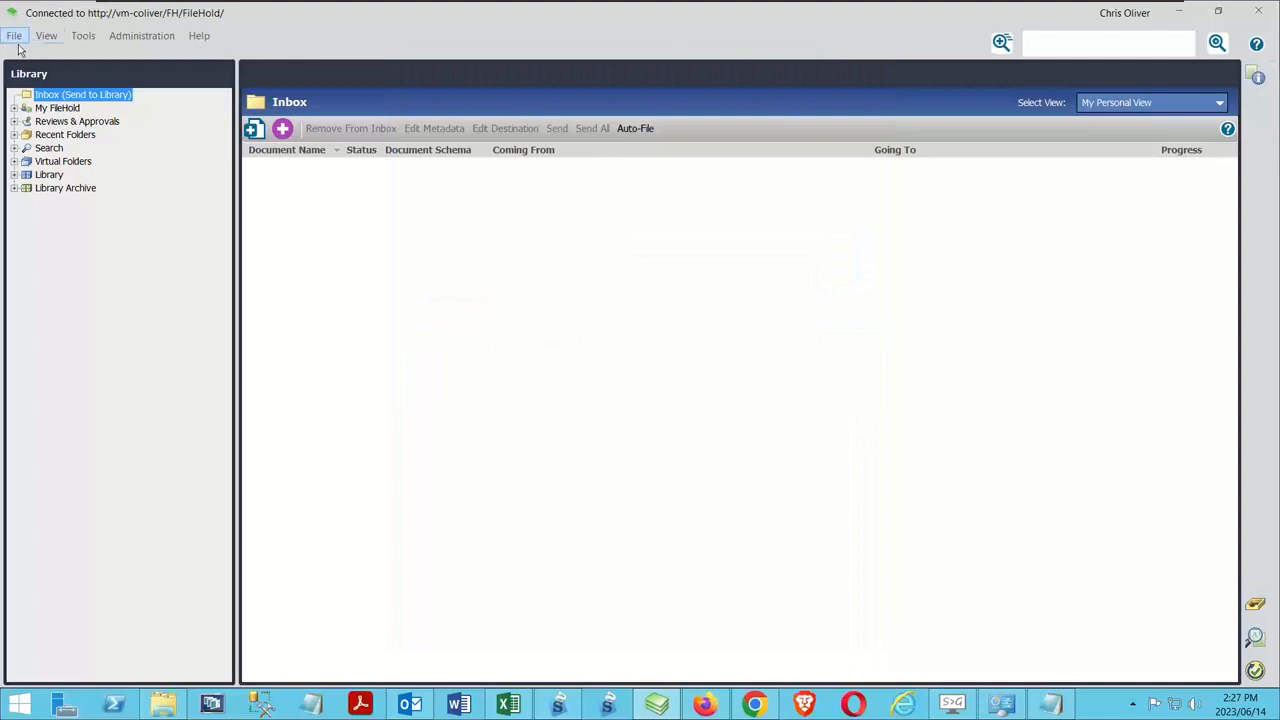
pyautogui.press('f')
pyautogui.moveTo(112, 106)
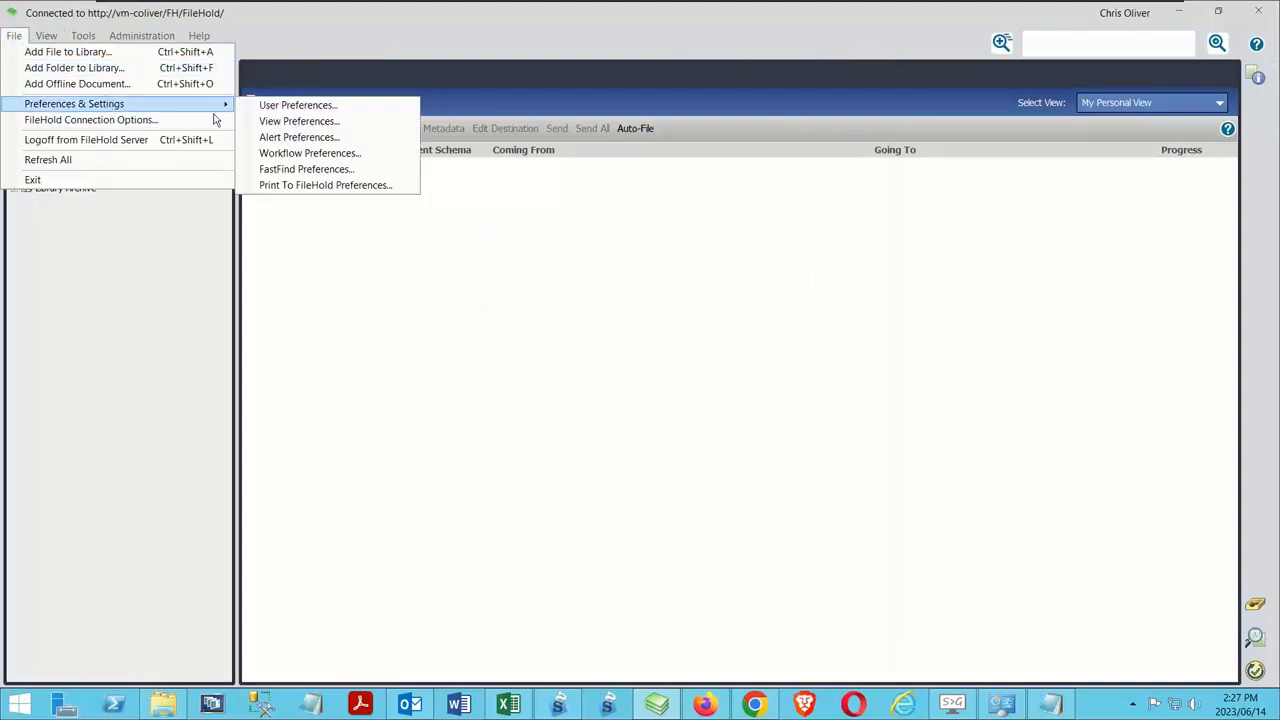
pyautogui.click(333, 138)
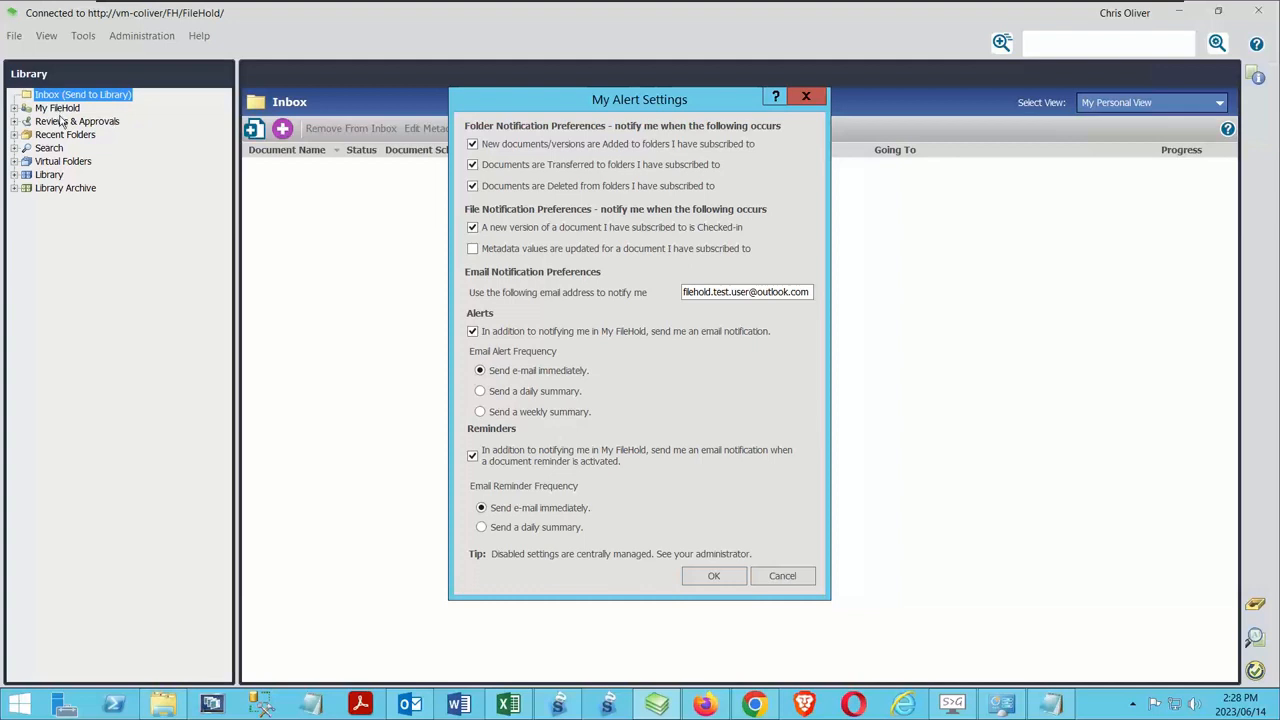
pyautogui.click(786, 577)
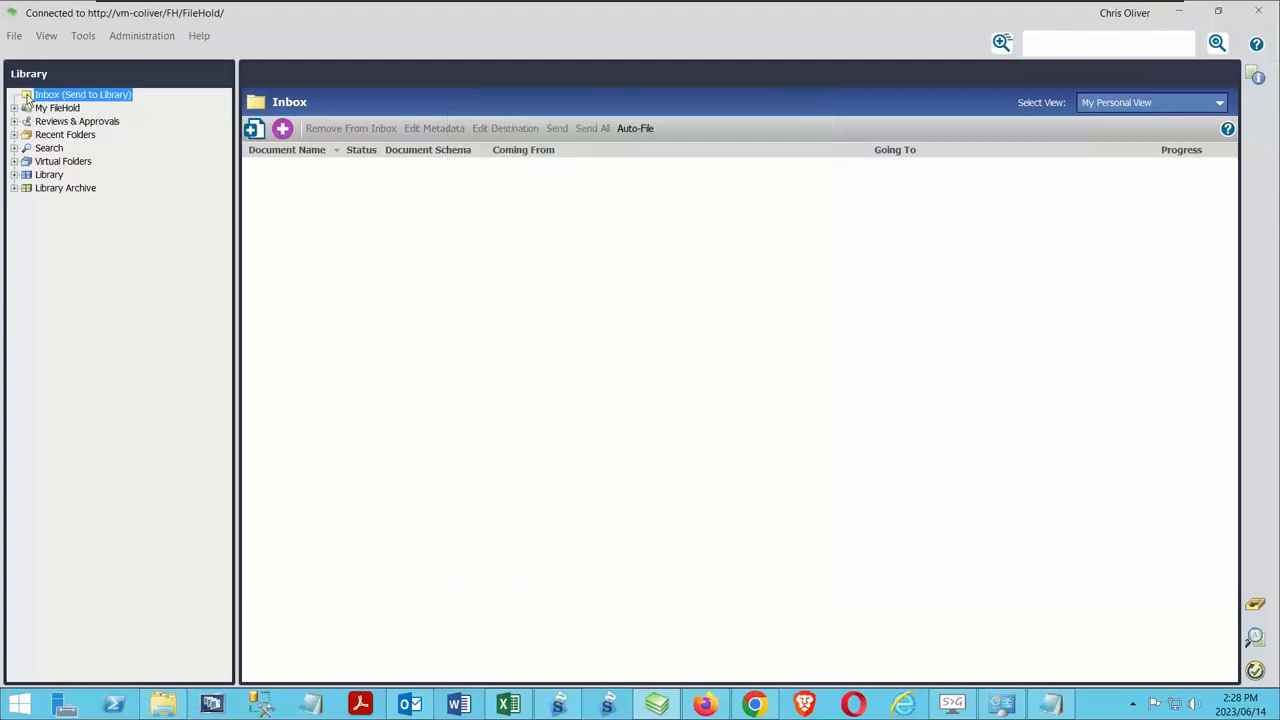
# Review the workflow and courier notification, email frequency and task delegation settings in the workflow preferences, without saving changes
pyautogui.click(13, 37)
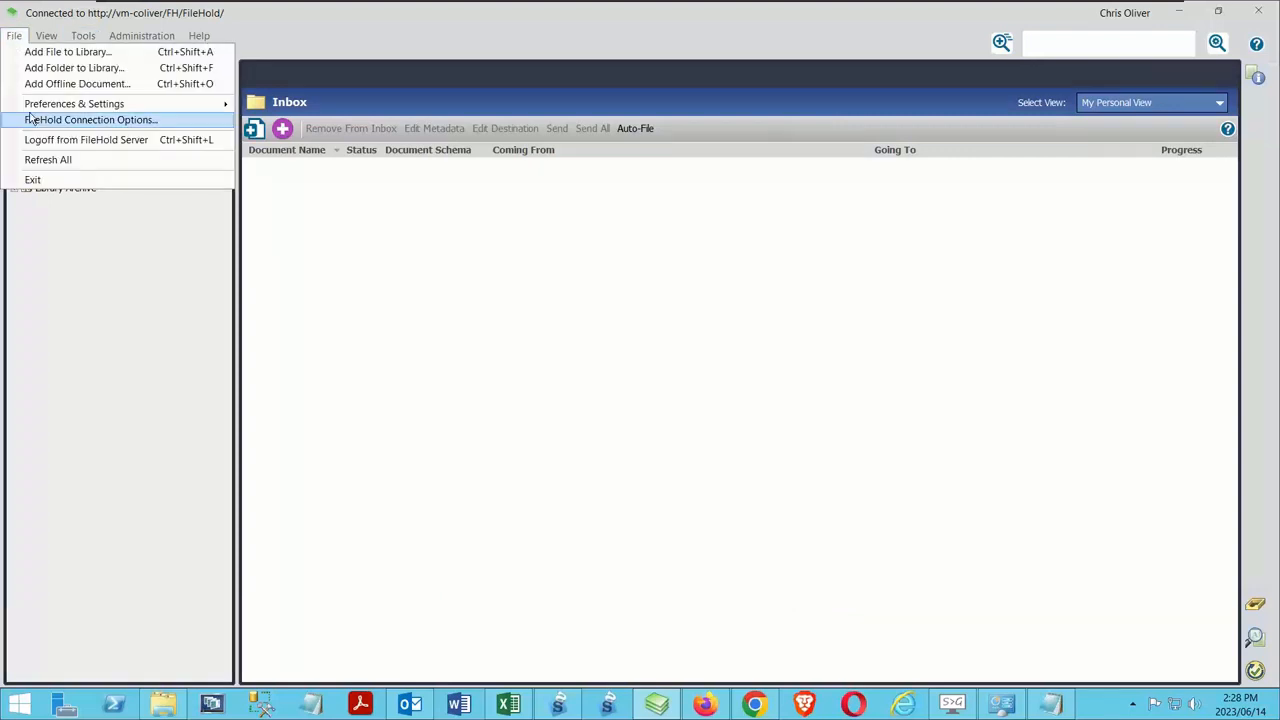
pyautogui.moveTo(30, 106)
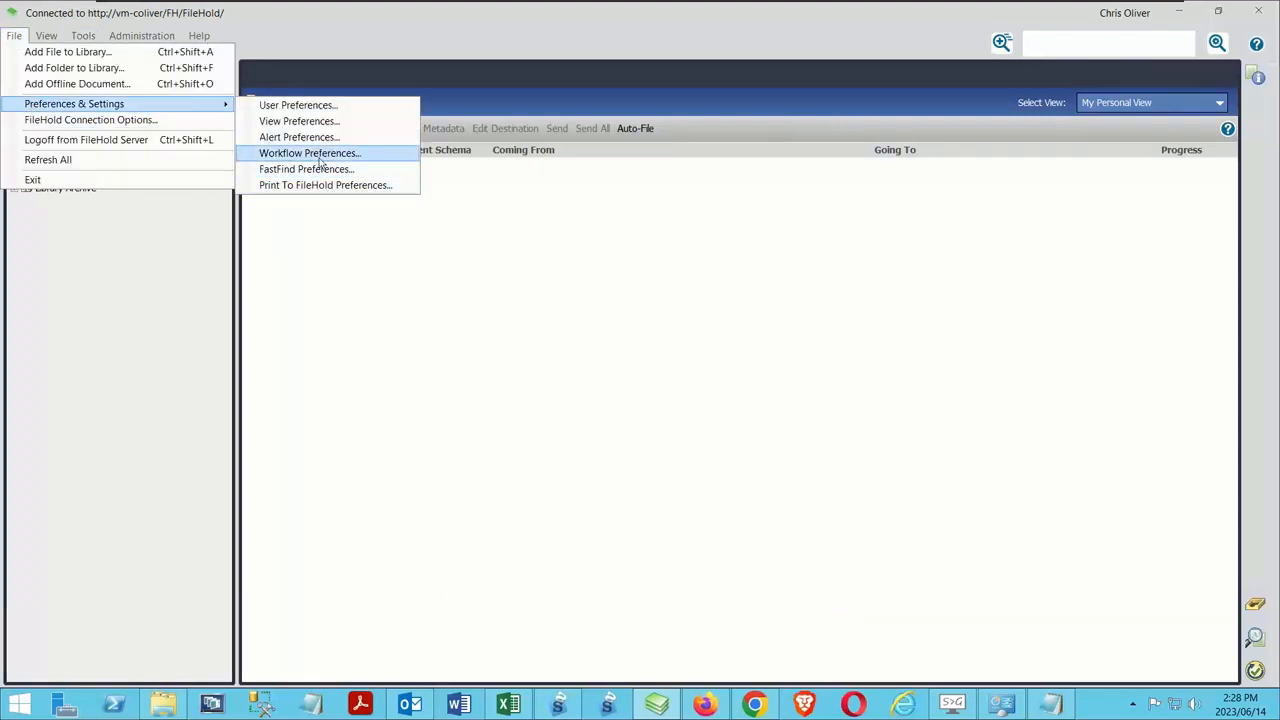
pyautogui.click(345, 155)
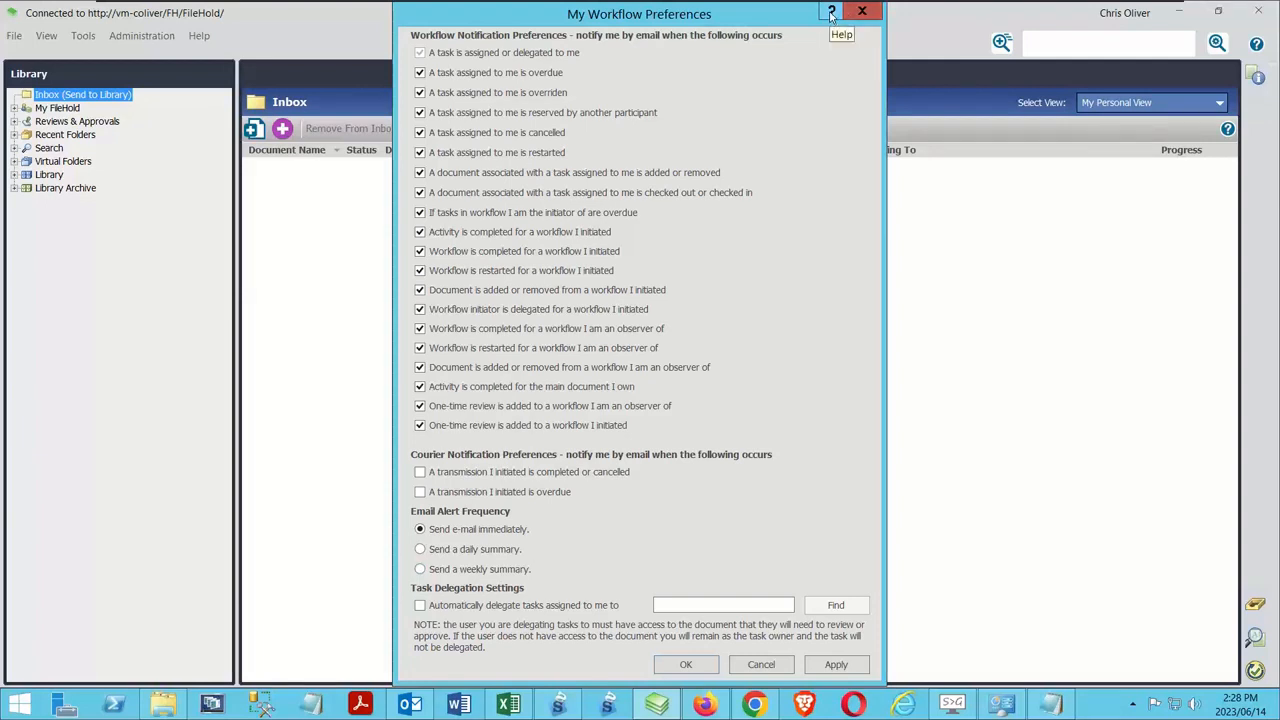
pyautogui.click(862, 11)
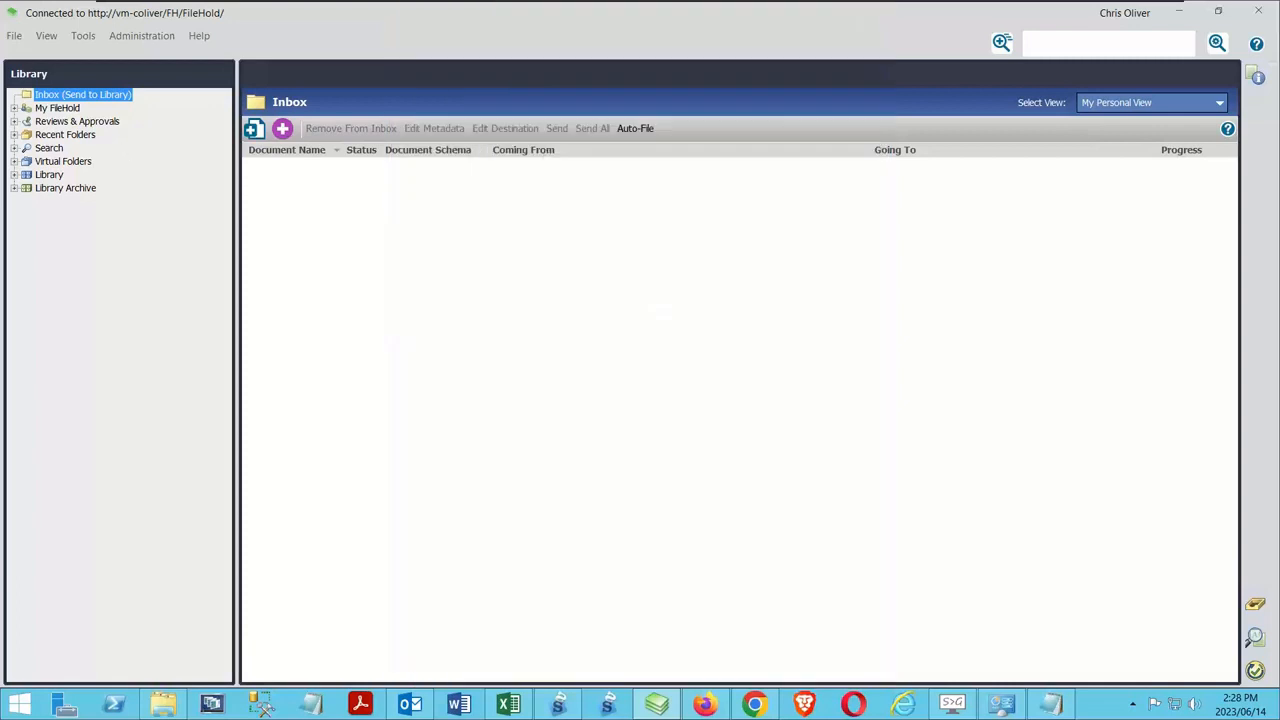
# Review the search methods, shortcuts and template settings in the FastFind preferences, without saving changes
pyautogui.click(14, 35)
pyautogui.click(14, 35)
pyautogui.click(14, 35)
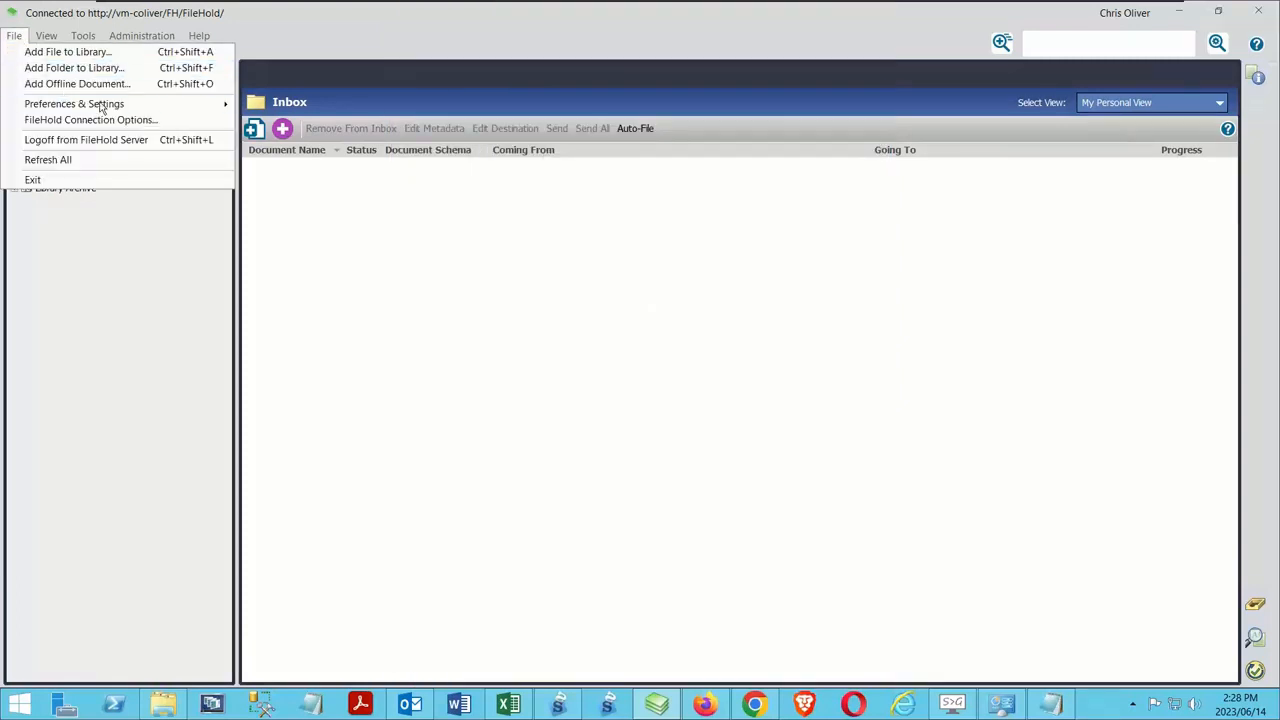
pyautogui.moveTo(163, 103)
pyautogui.click(326, 167)
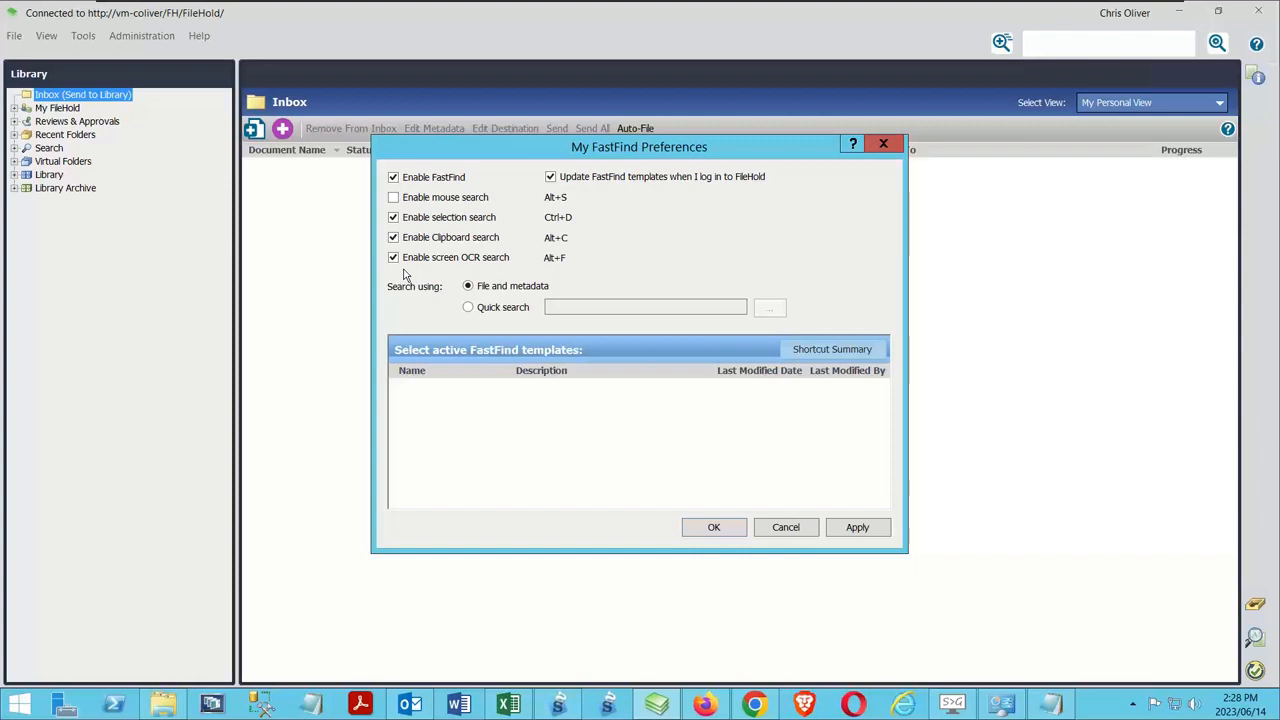
pyautogui.click(809, 529)
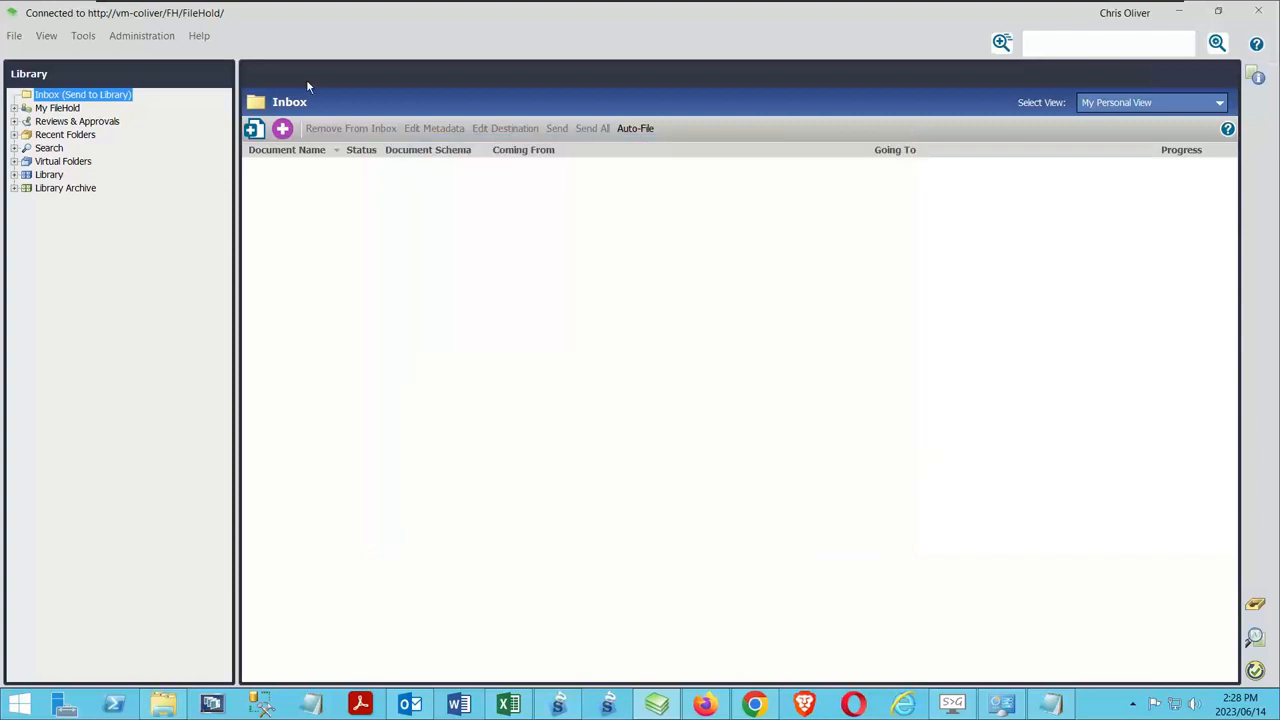
# Check the default printer option in the Print To FileHold preferences, without saving changes
pyautogui.click(14, 35)
pyautogui.moveTo(180, 106)
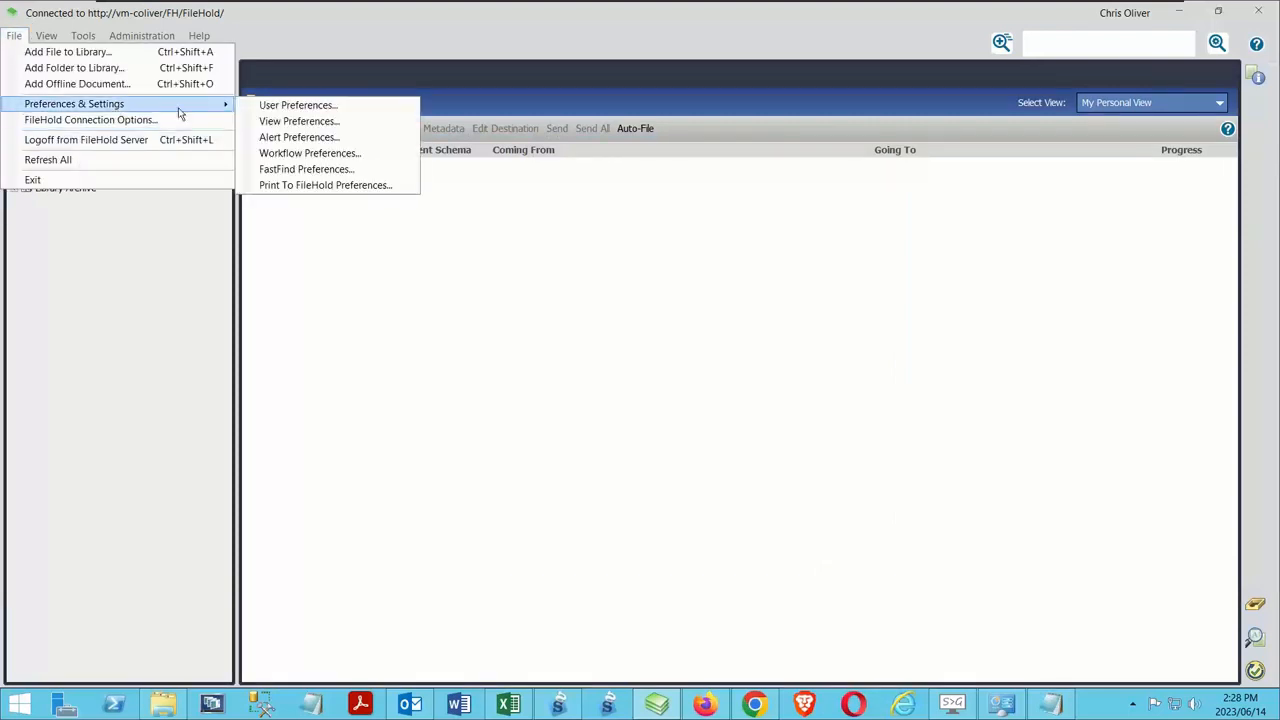
pyautogui.click(322, 186)
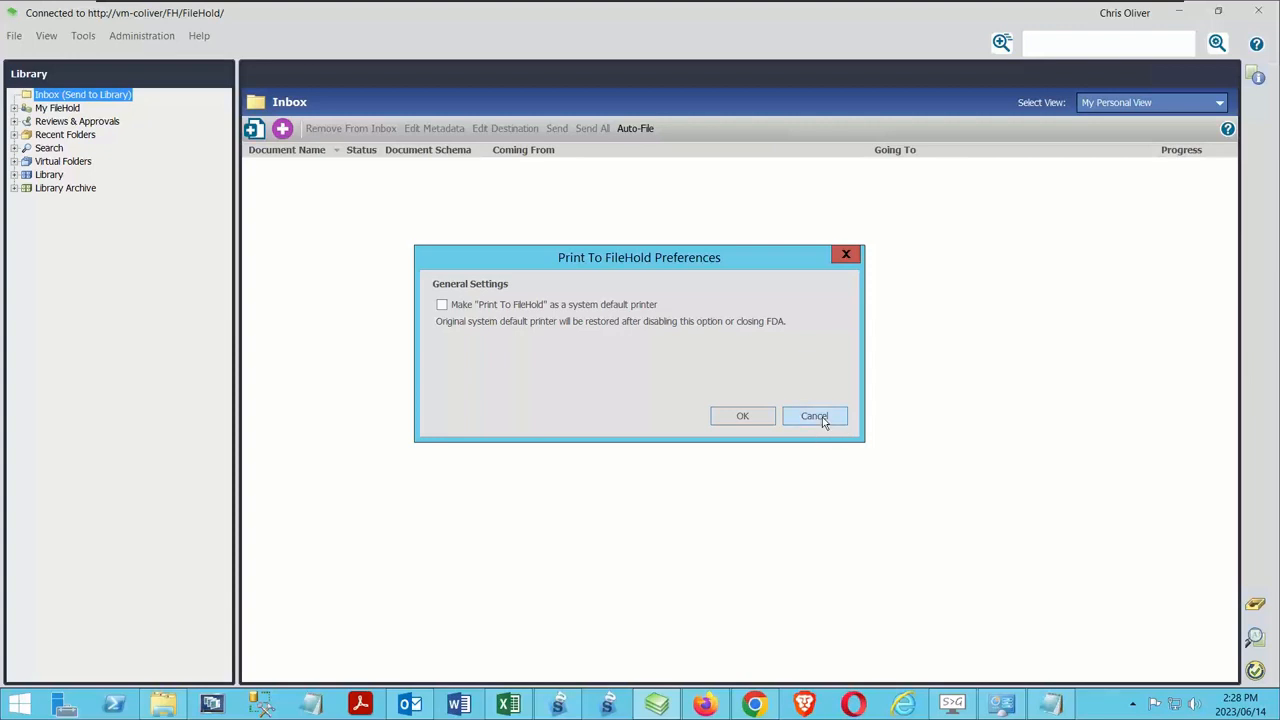
pyautogui.click(822, 417)
# Check the FileHold connection options
pyautogui.click(14, 35)
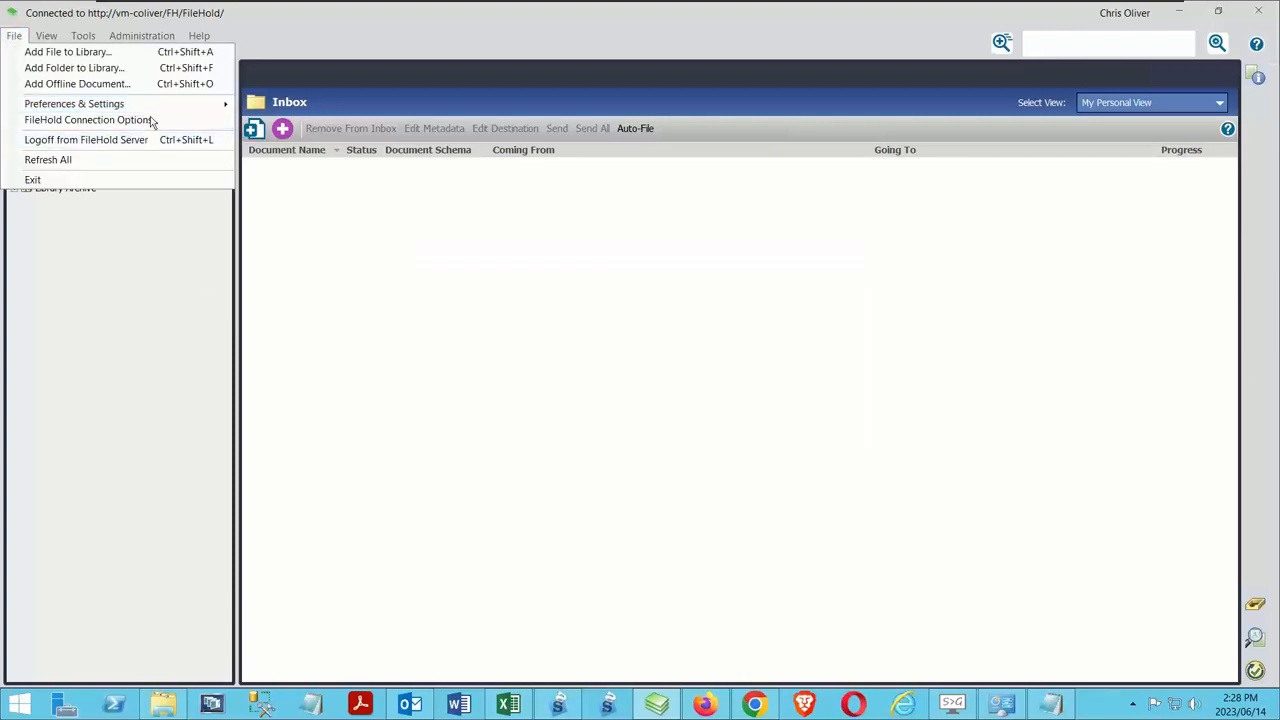
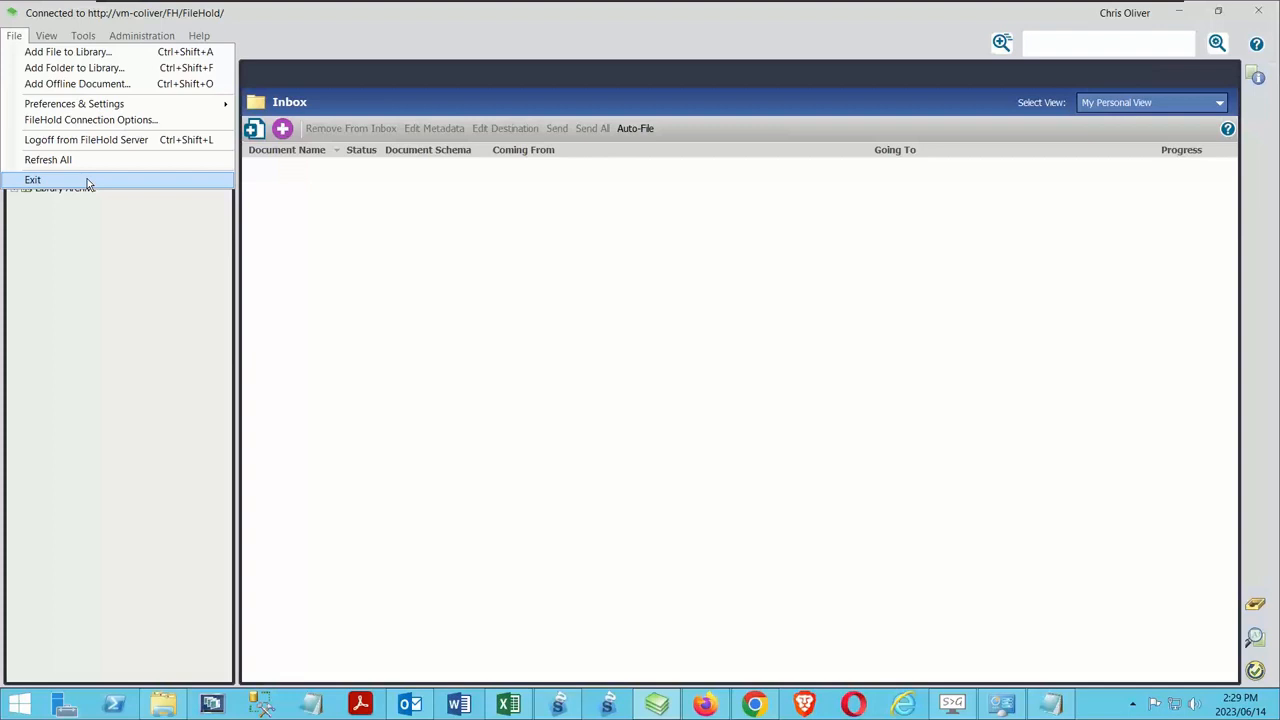
# Show the Document Tray and the metadata pane, and preview the Library tree at full height before returning it to partial height
pyautogui.moveTo(50, 38)
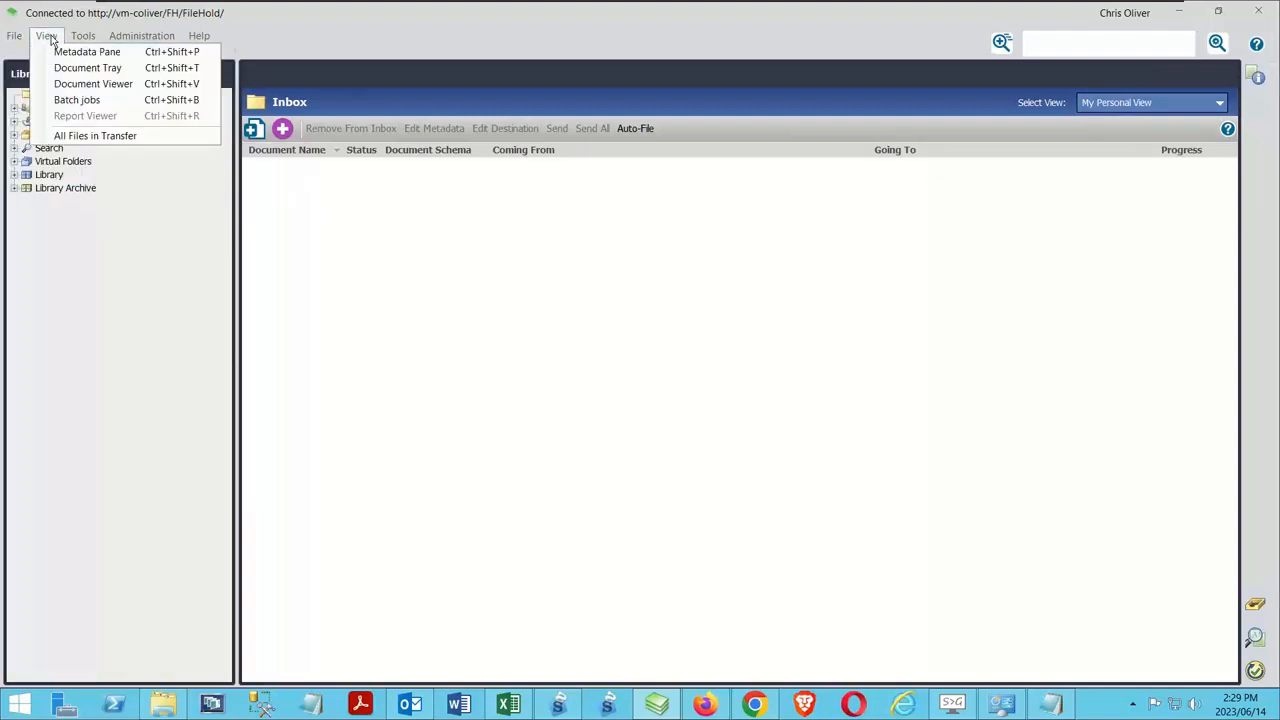
pyautogui.click(87, 67)
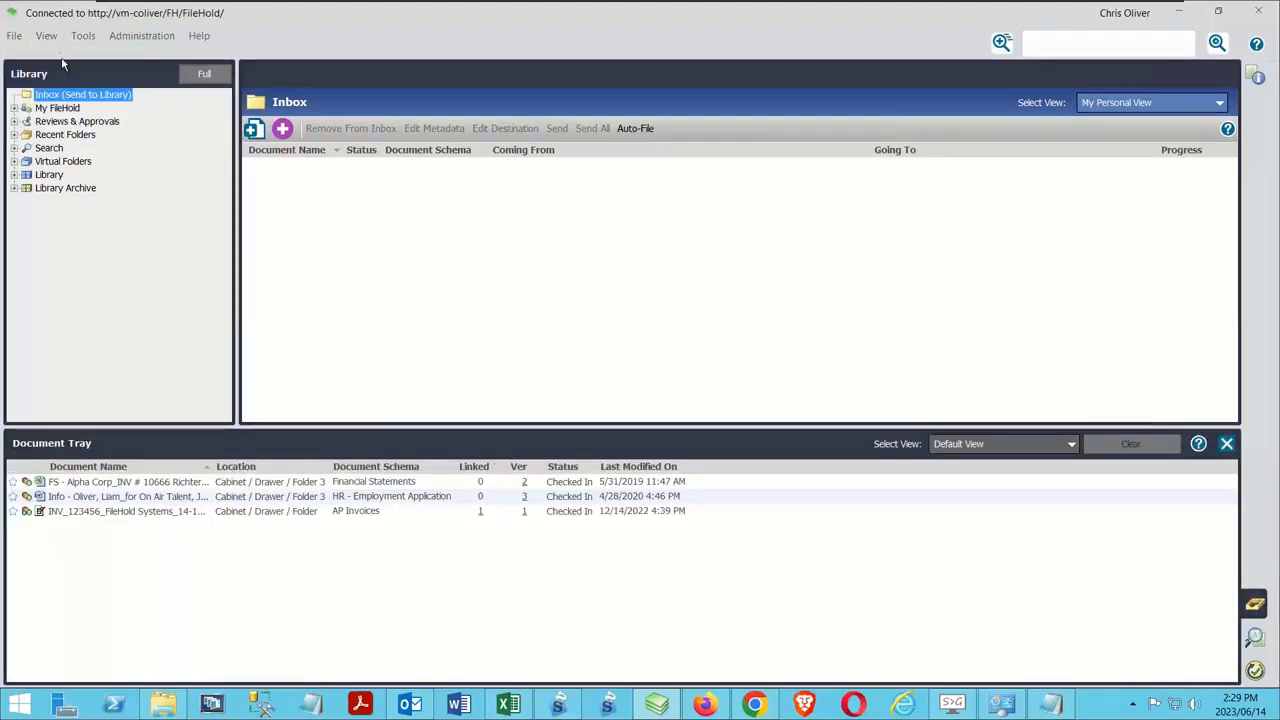
pyautogui.click(47, 36)
pyautogui.click(108, 54)
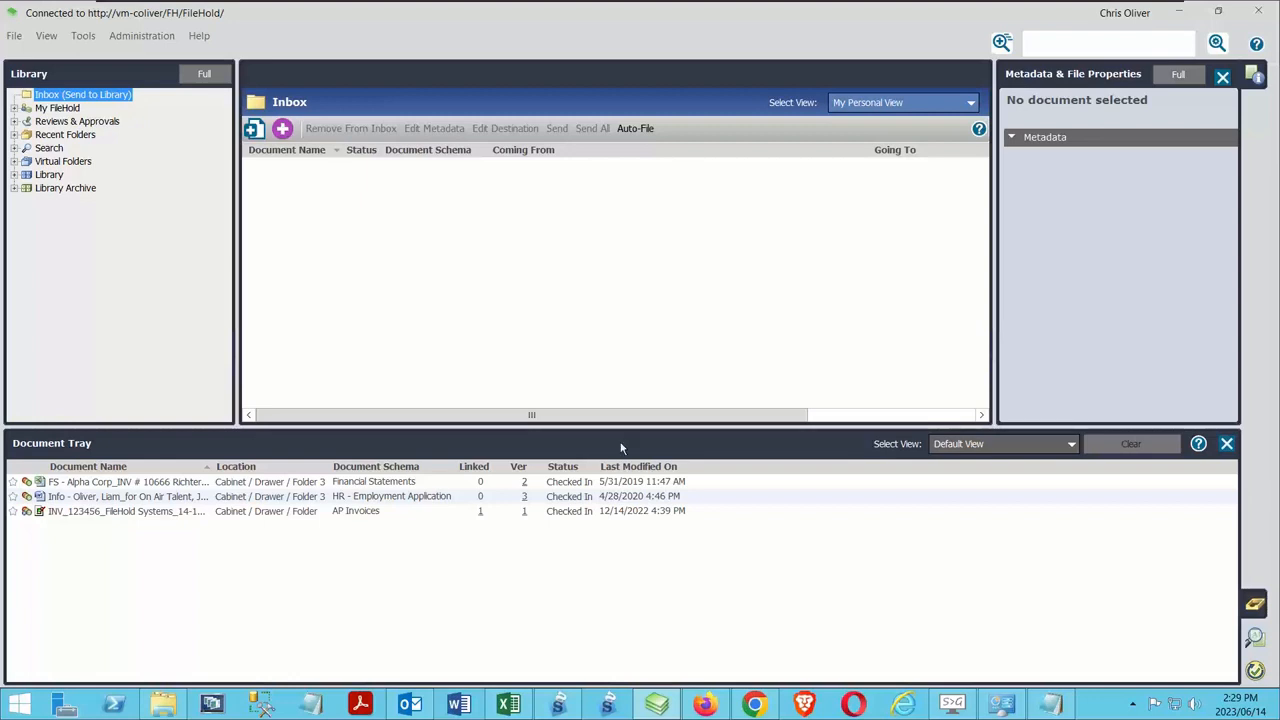
pyautogui.click(207, 74)
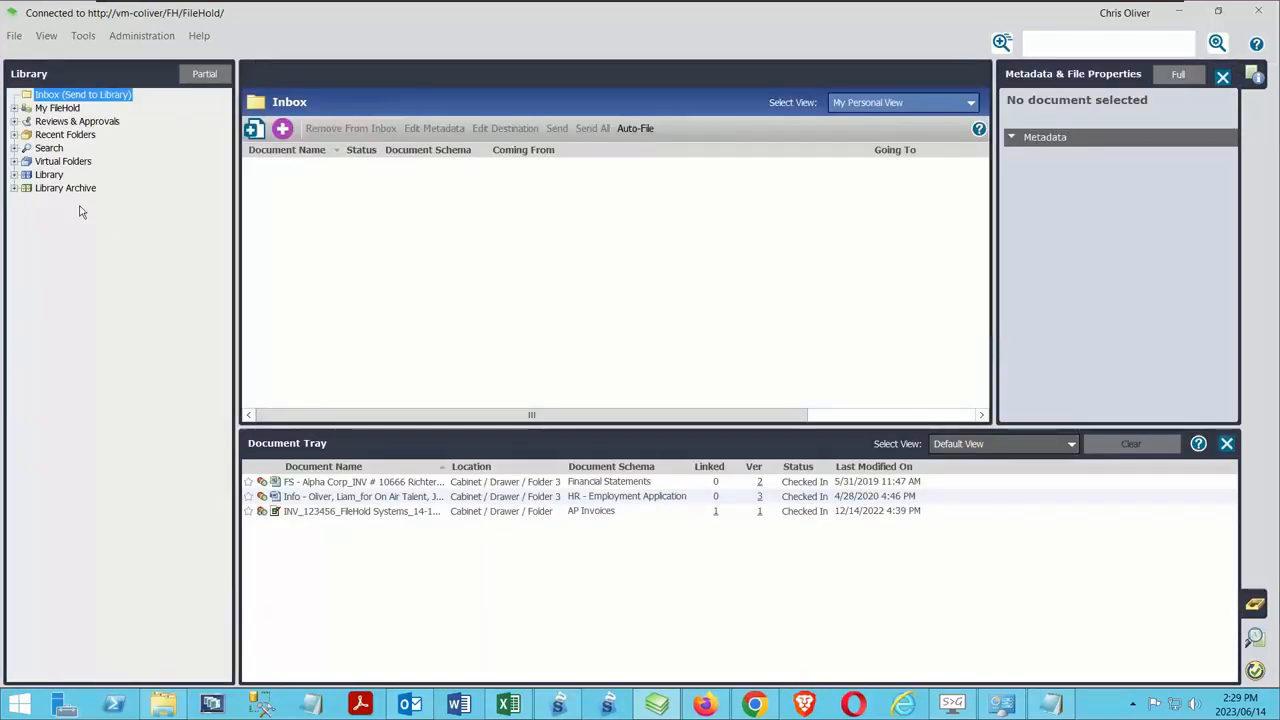
pyautogui.click(204, 74)
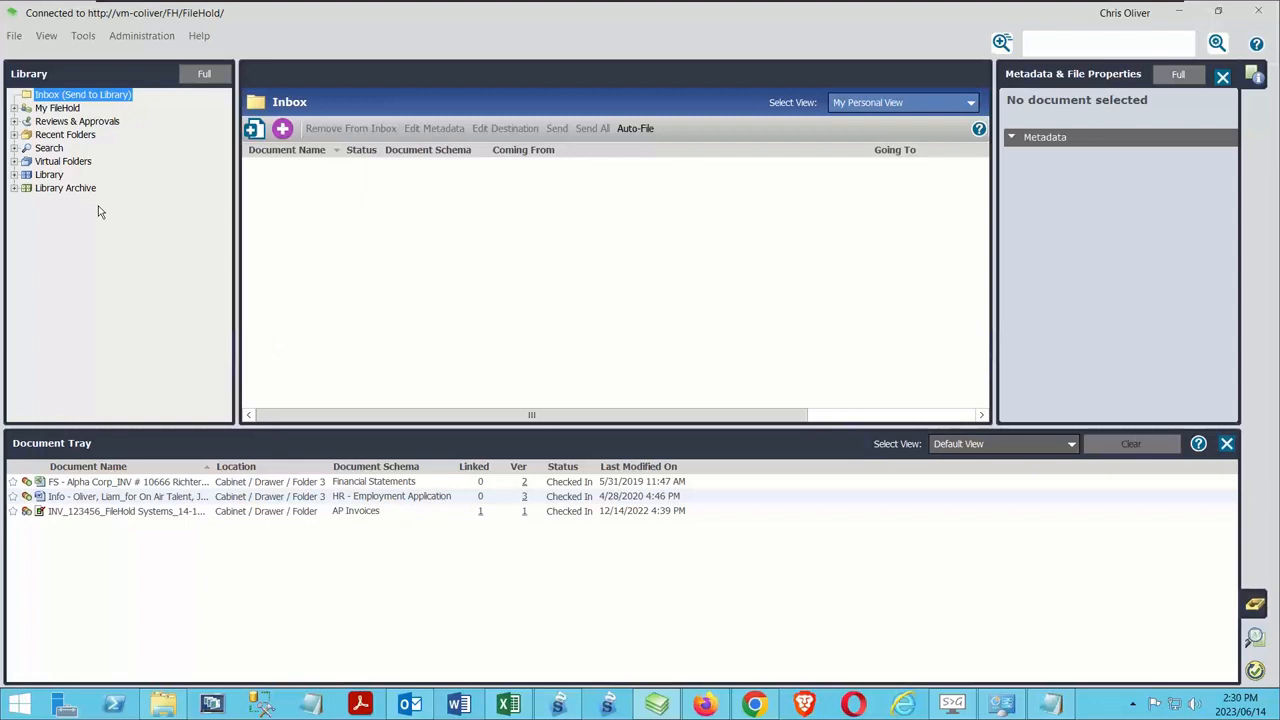
# Hide the Document Tray and the metadata pane, and toggle the metadata pane on and off once more
pyautogui.click(46, 35)
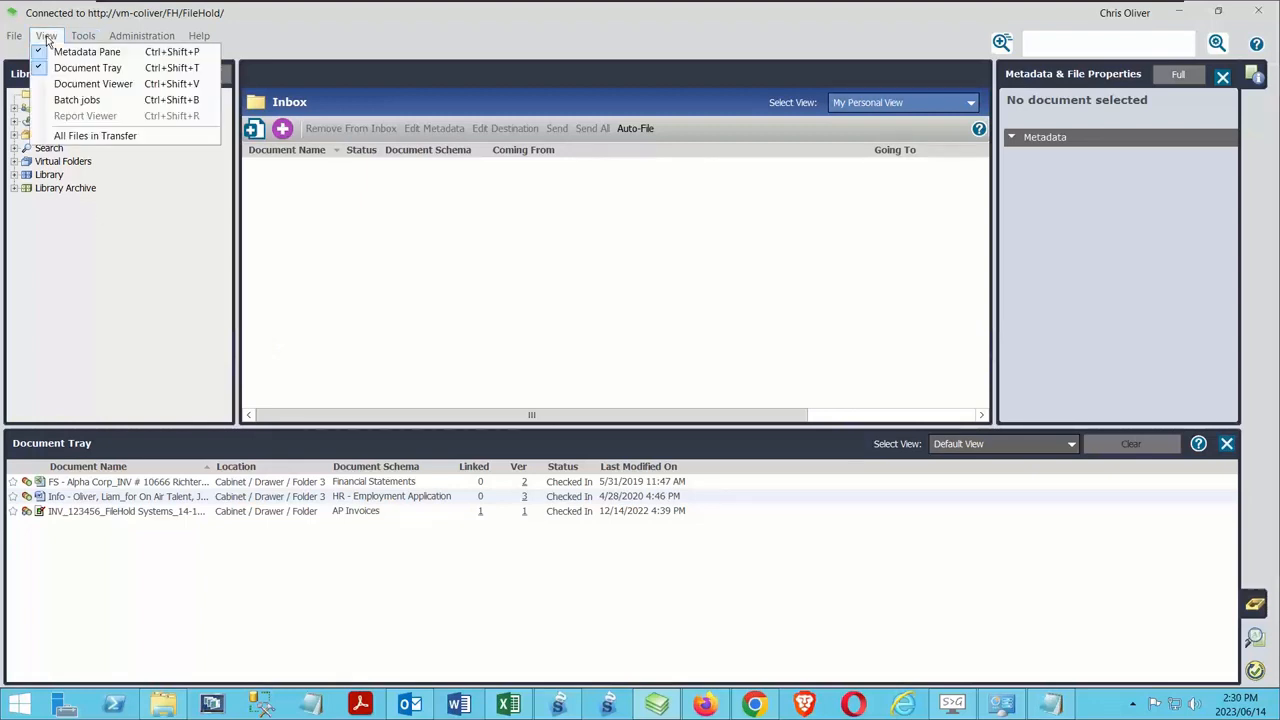
pyautogui.click(88, 67)
pyautogui.click(46, 35)
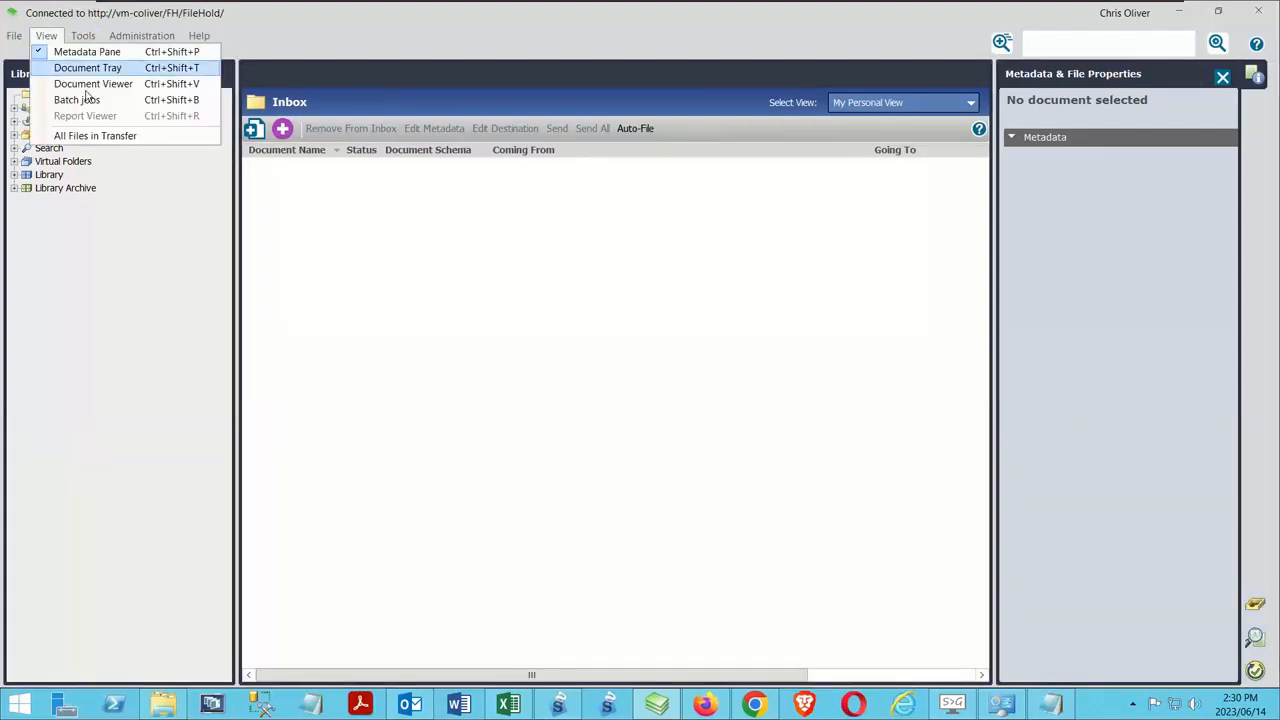
pyautogui.click(86, 51)
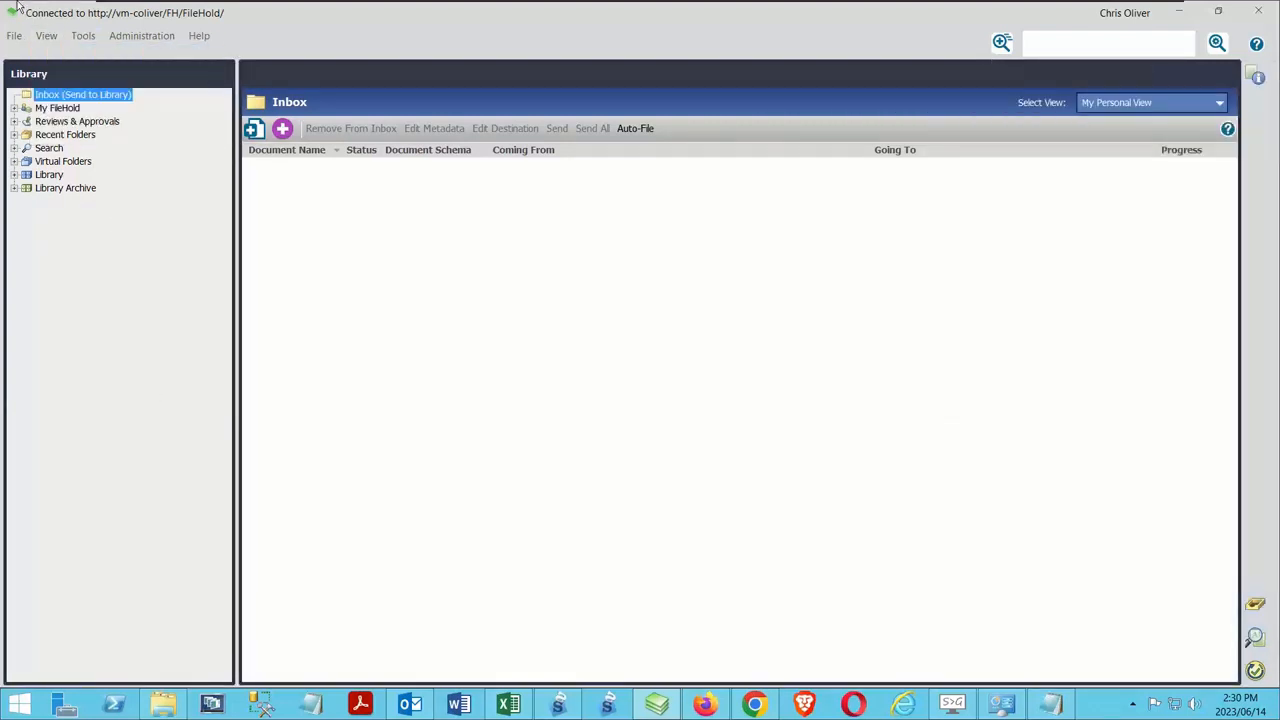
pyautogui.click(60, 98)
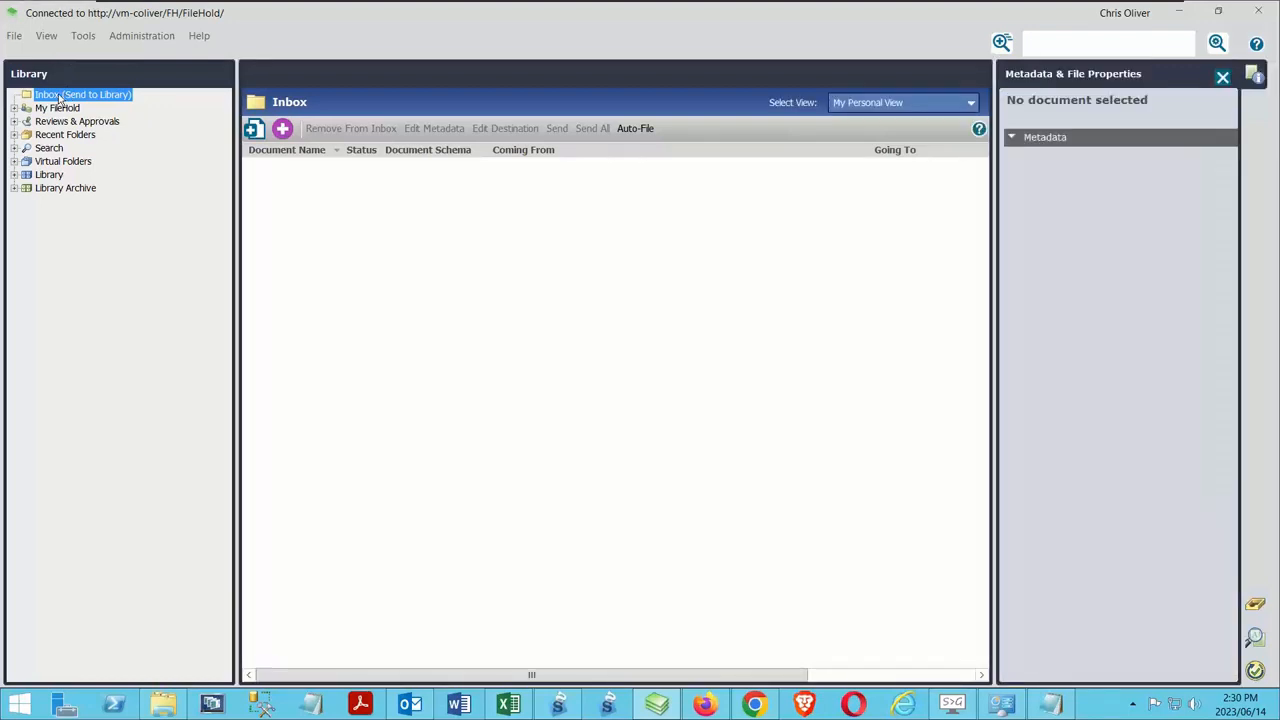
pyautogui.hotkey('ctrl', 'm')
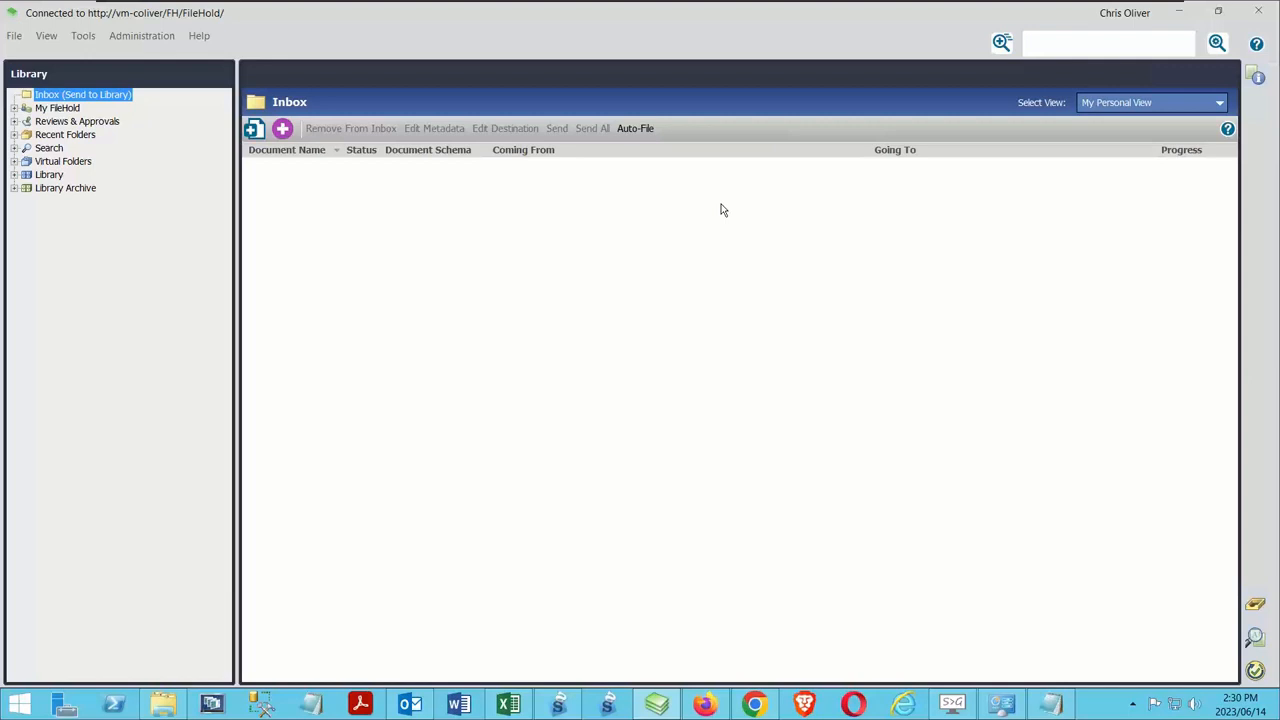
# Look over the available tools, administration and help commands
pyautogui.click(86, 40)
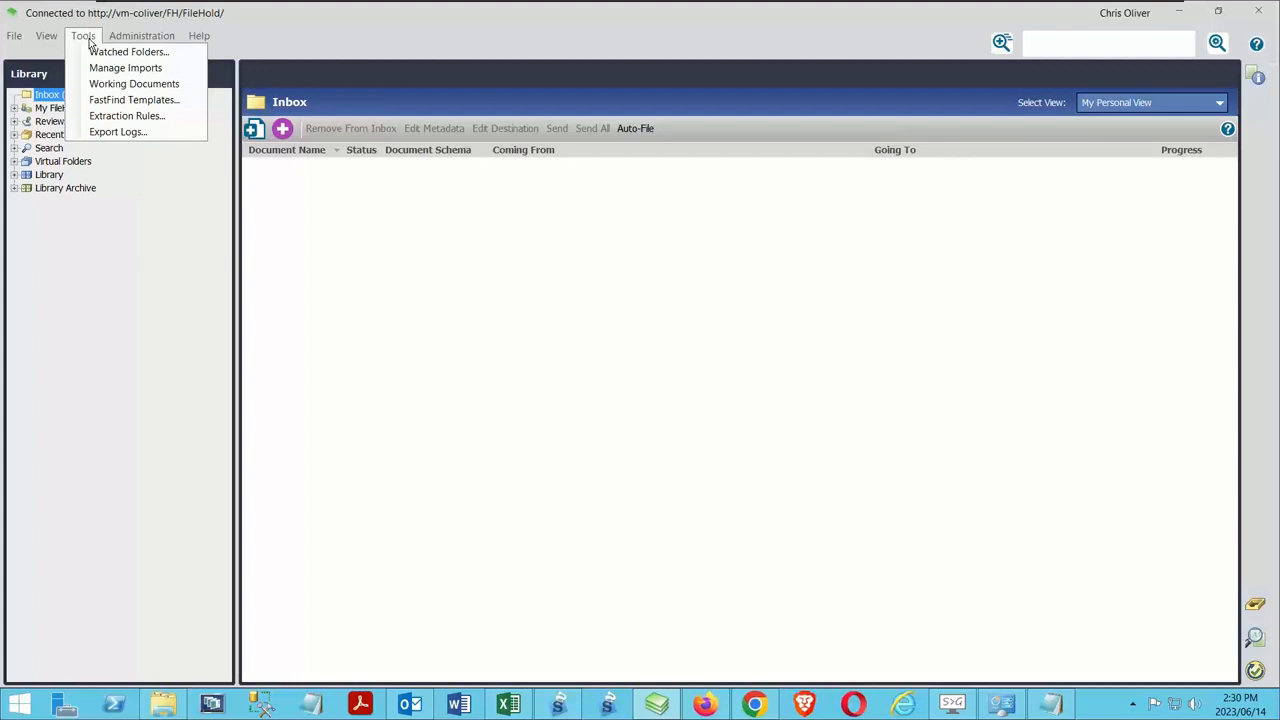
pyautogui.moveTo(118, 39)
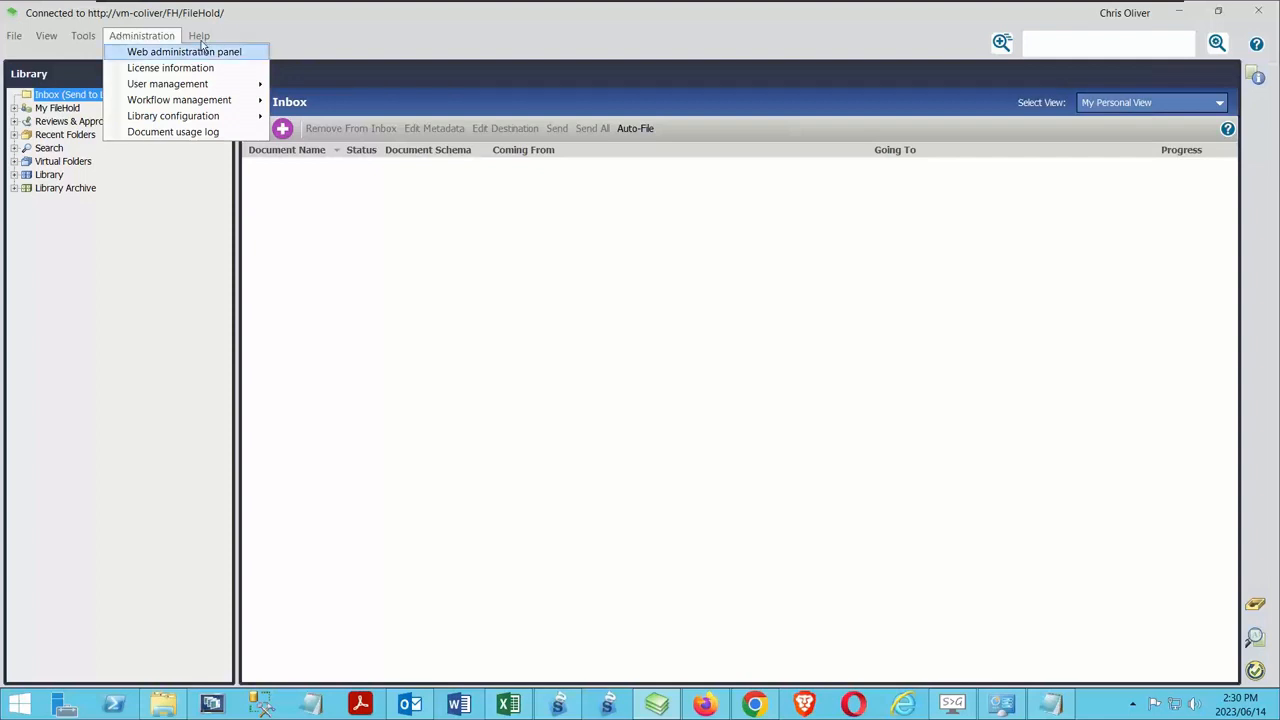
pyautogui.moveTo(201, 45)
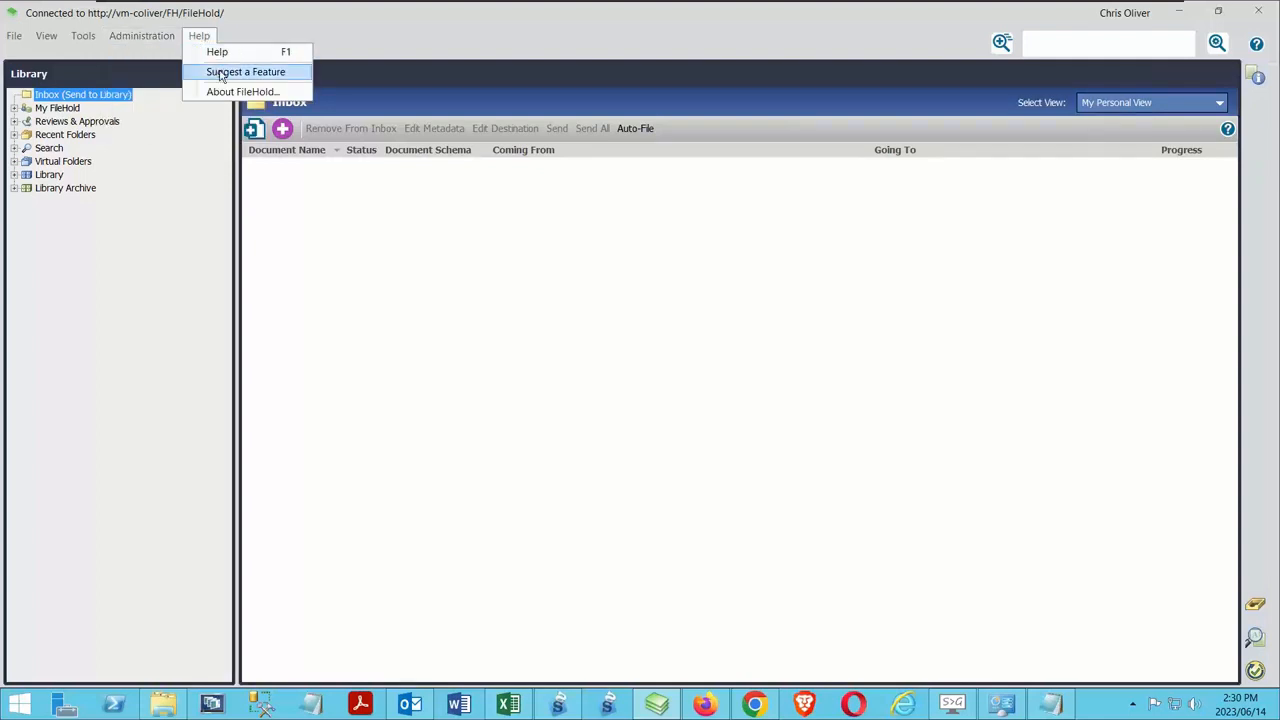
# Open the Suggest a Feature web page and review the fields of its suggestion form
pyautogui.click(222, 75)
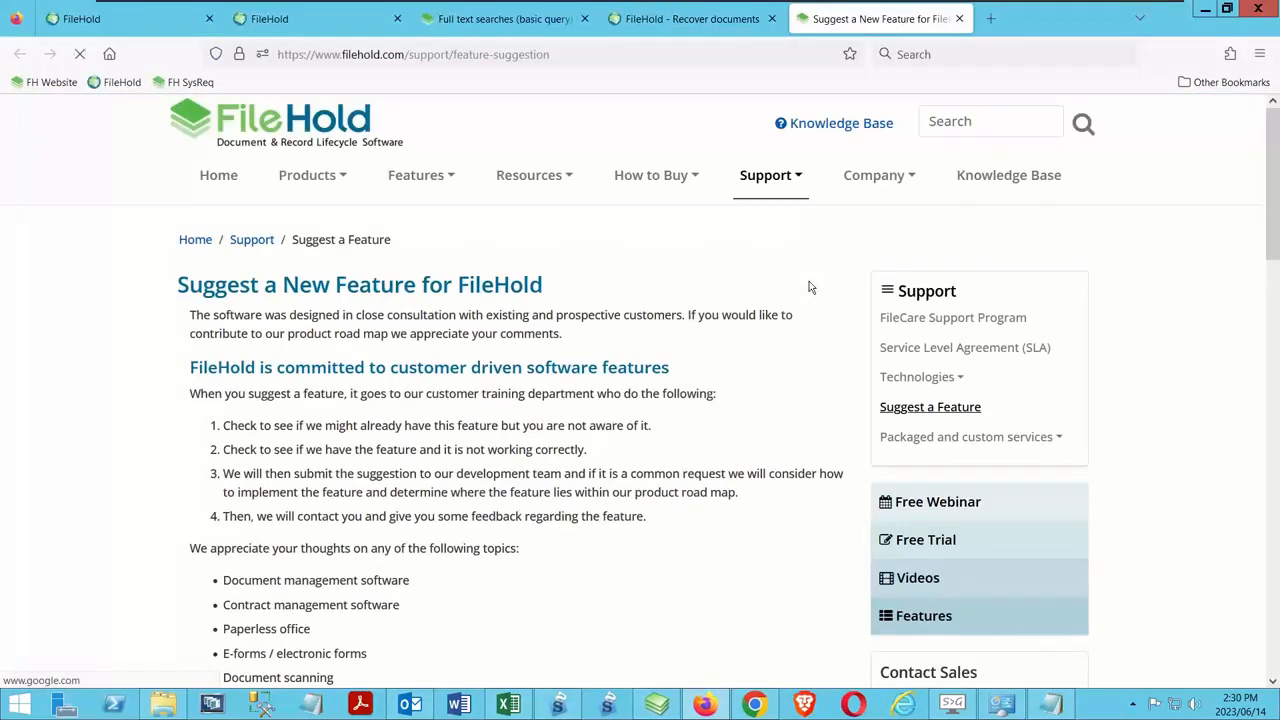
pyautogui.scroll(-2, 770, 240)
pyautogui.scroll(-10, 746, 230)
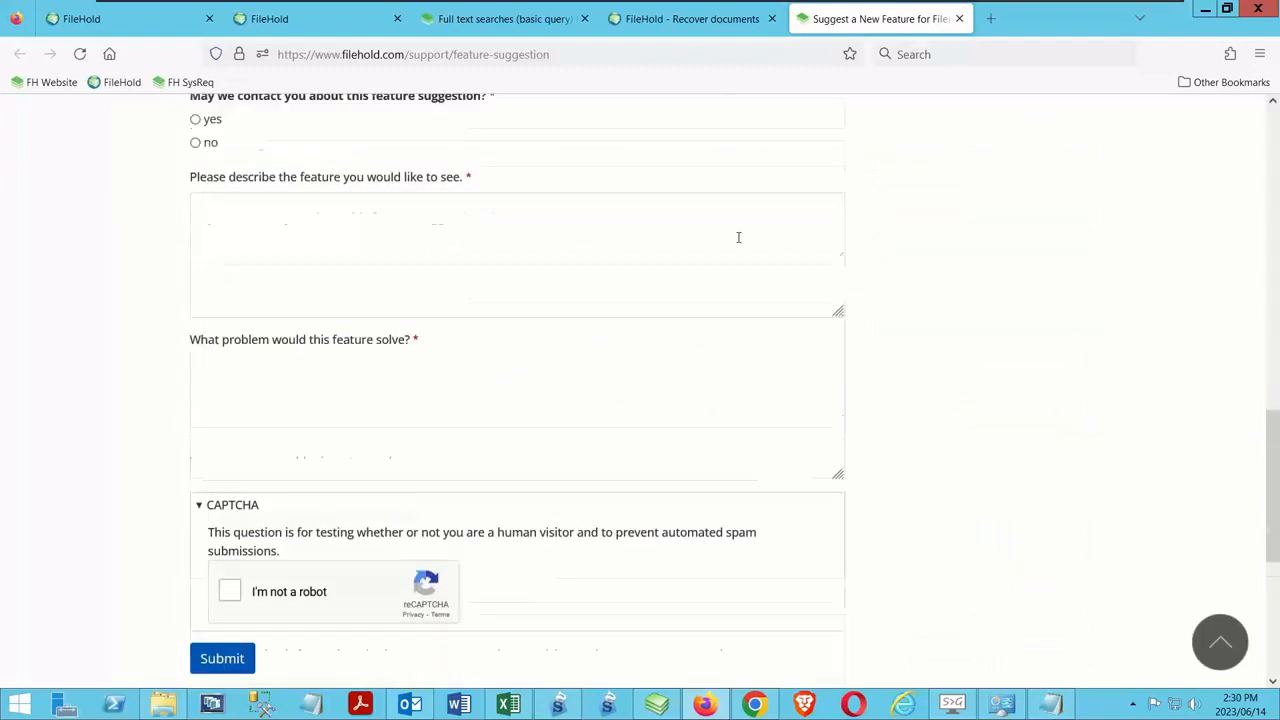
pyautogui.scroll(3, 737, 240)
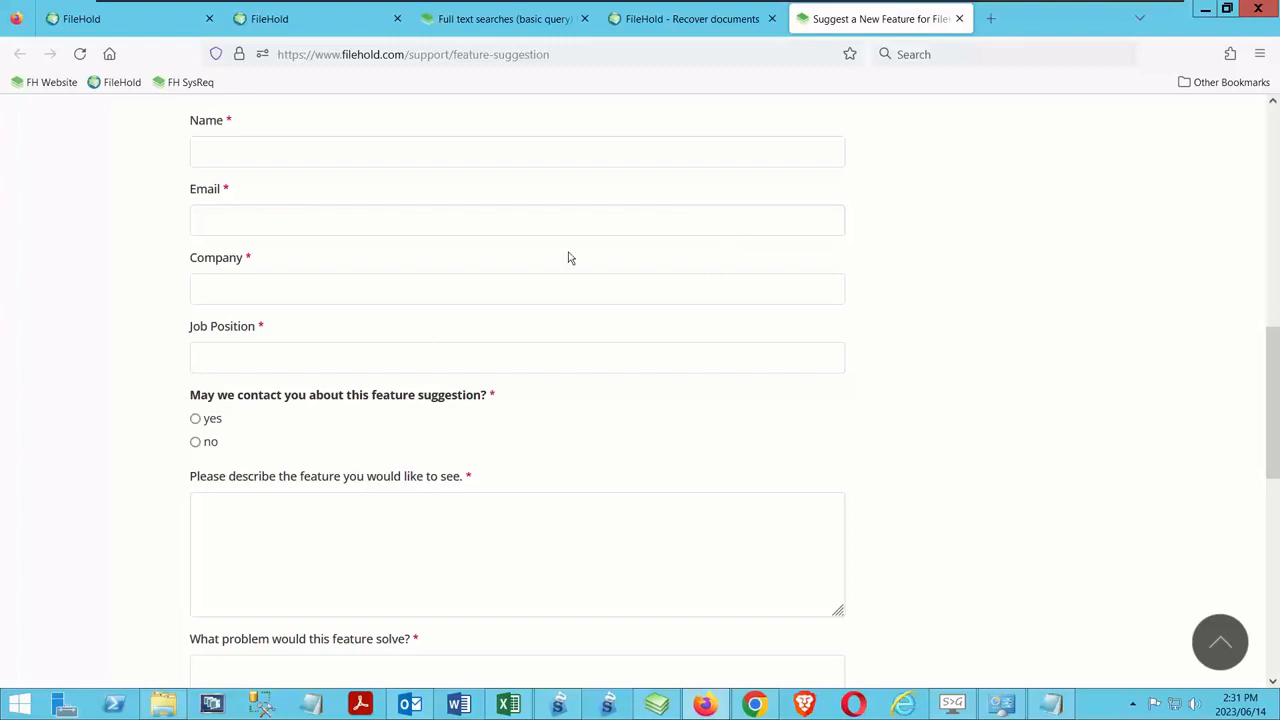
pyautogui.click(1205, 9)
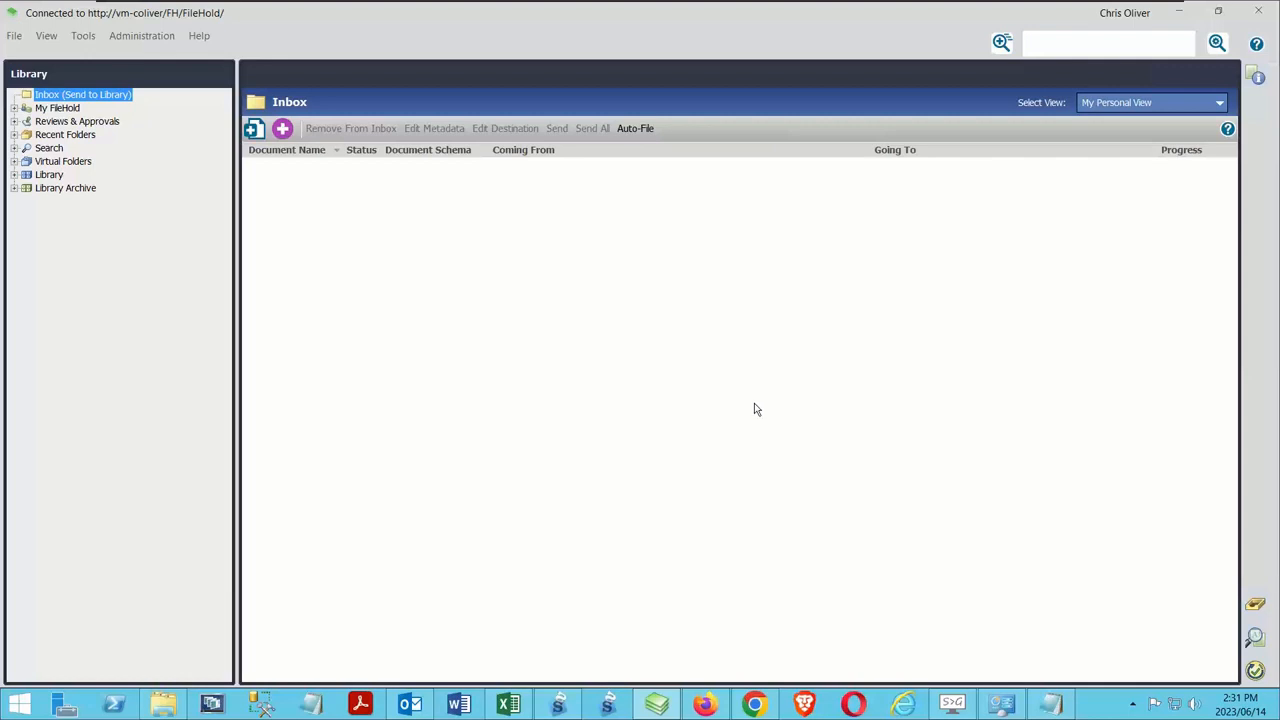
# Switch to Firefox, reload the FileHold web client and close all the other open pages
pyautogui.click(705, 704)
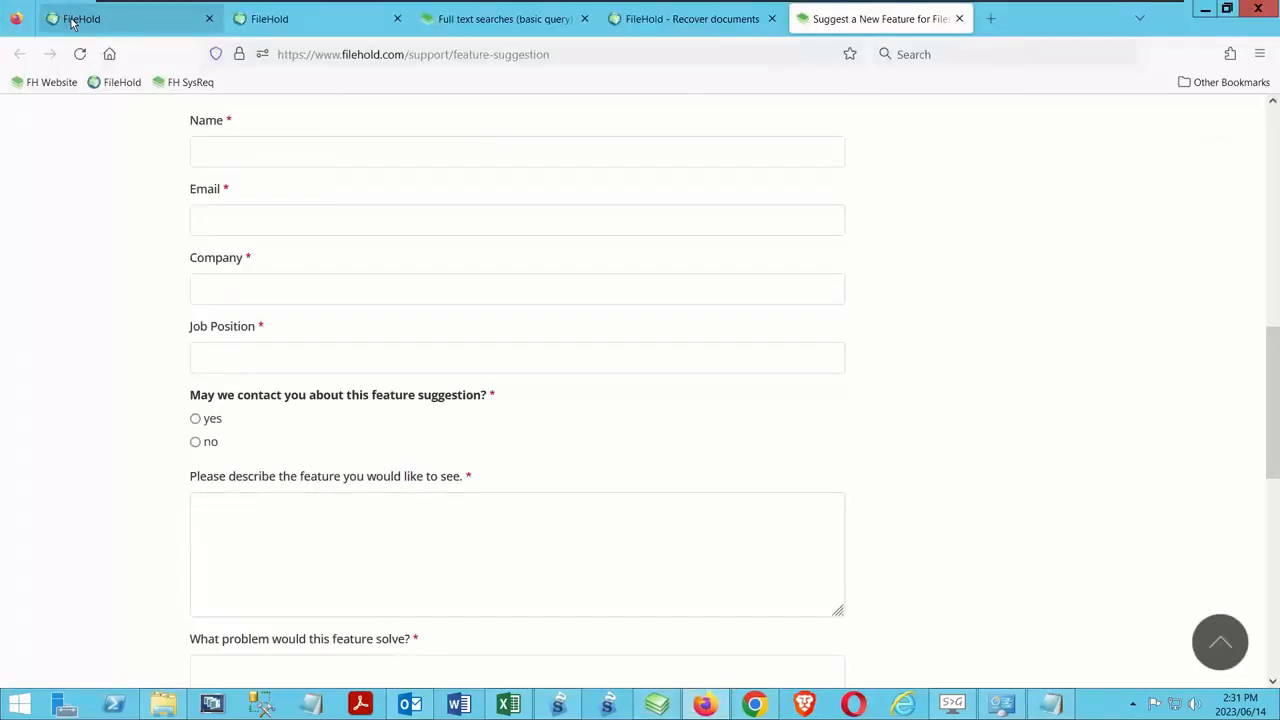
pyautogui.hotkey('ctrl', 'Tab')
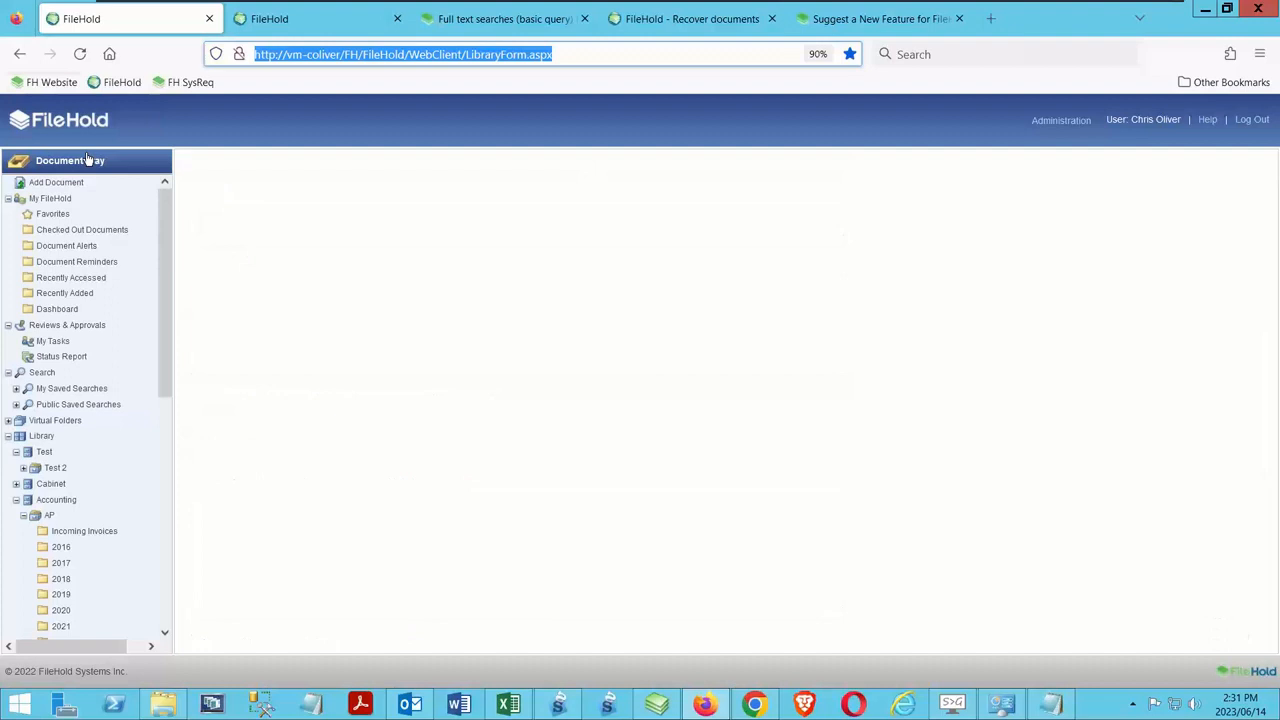
pyautogui.click(80, 54)
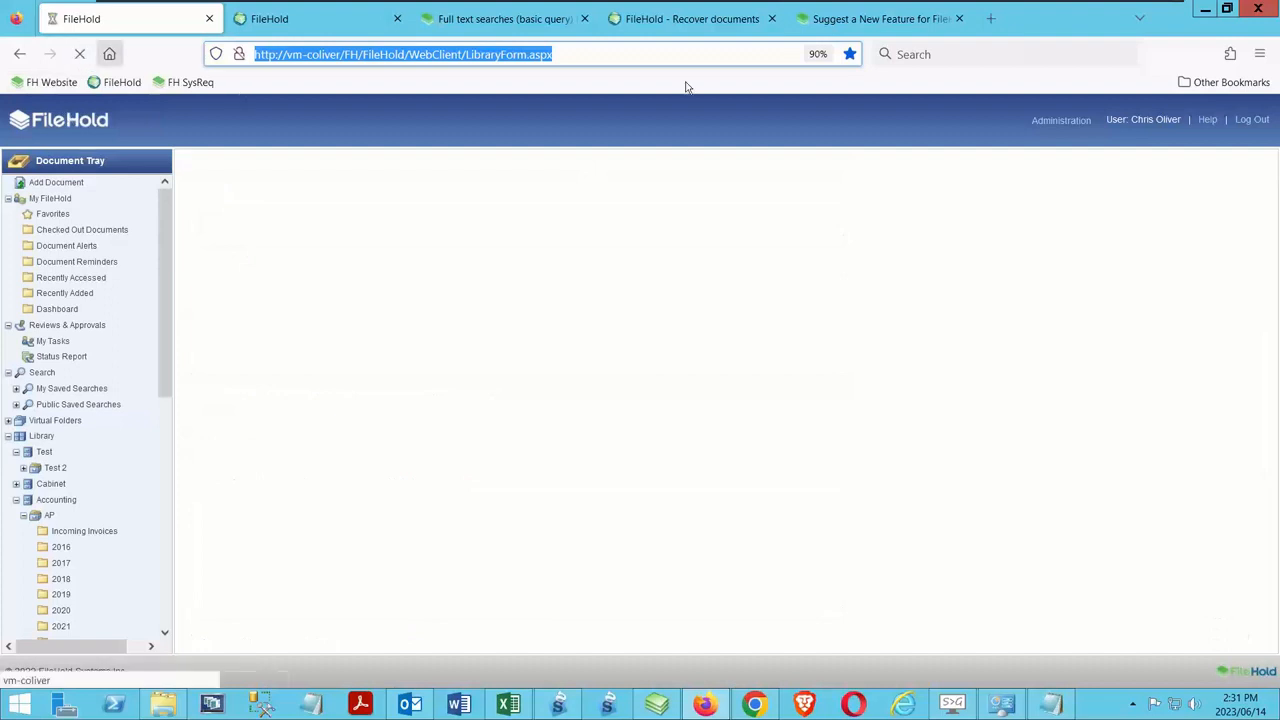
pyautogui.click(397, 19)
pyautogui.click(397, 19)
pyautogui.click(397, 19)
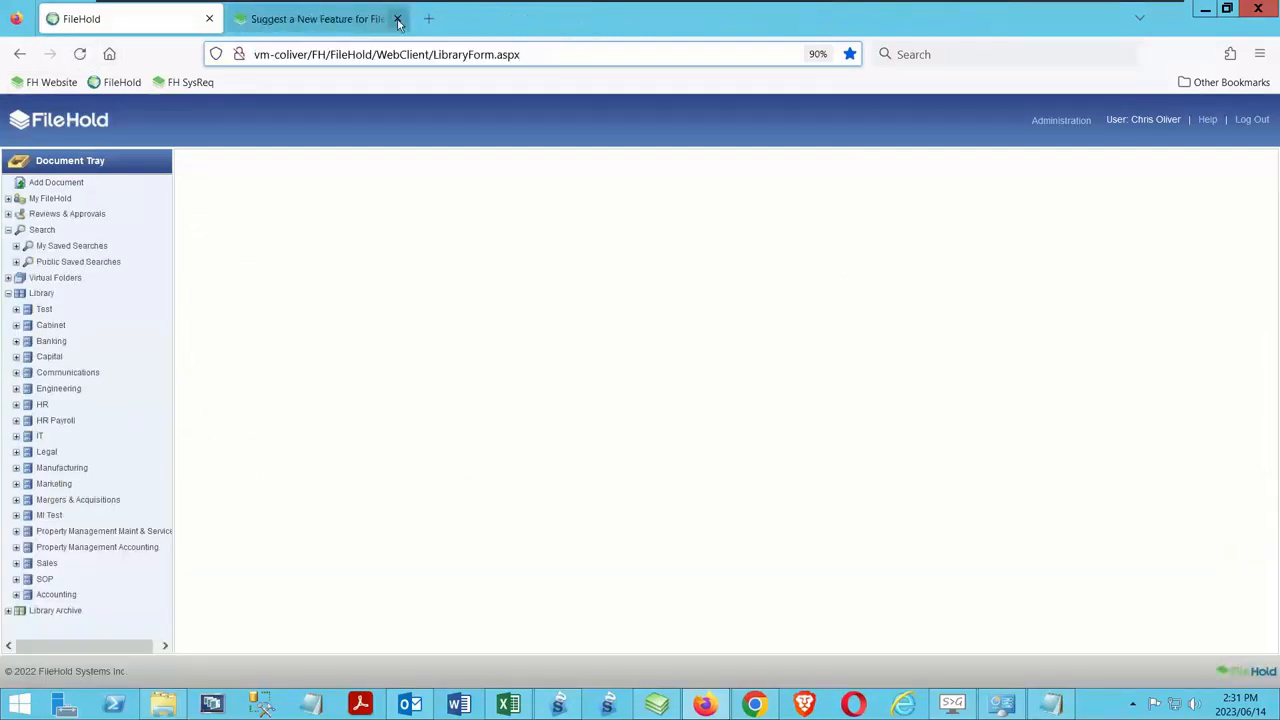
pyautogui.click(397, 19)
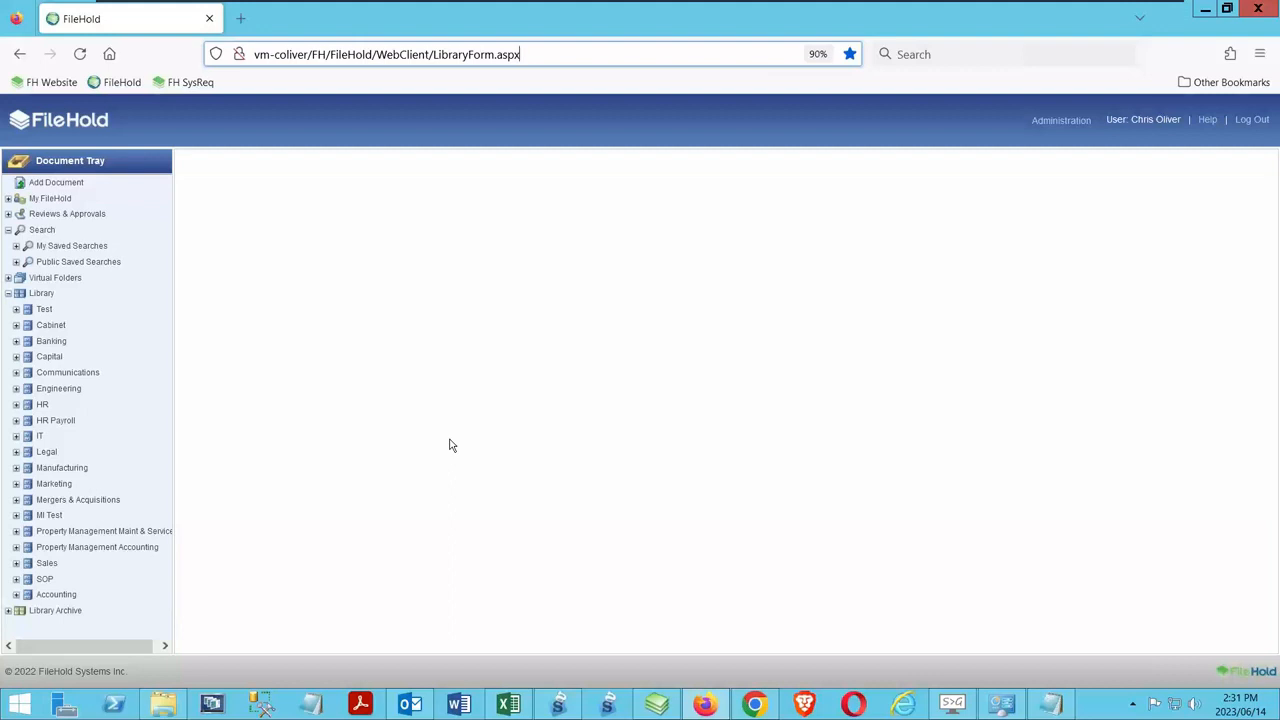
# Collapse the Library branch and look into the Library Archive and Virtual Folders branches of the web client's tree
pyautogui.click(9, 294)
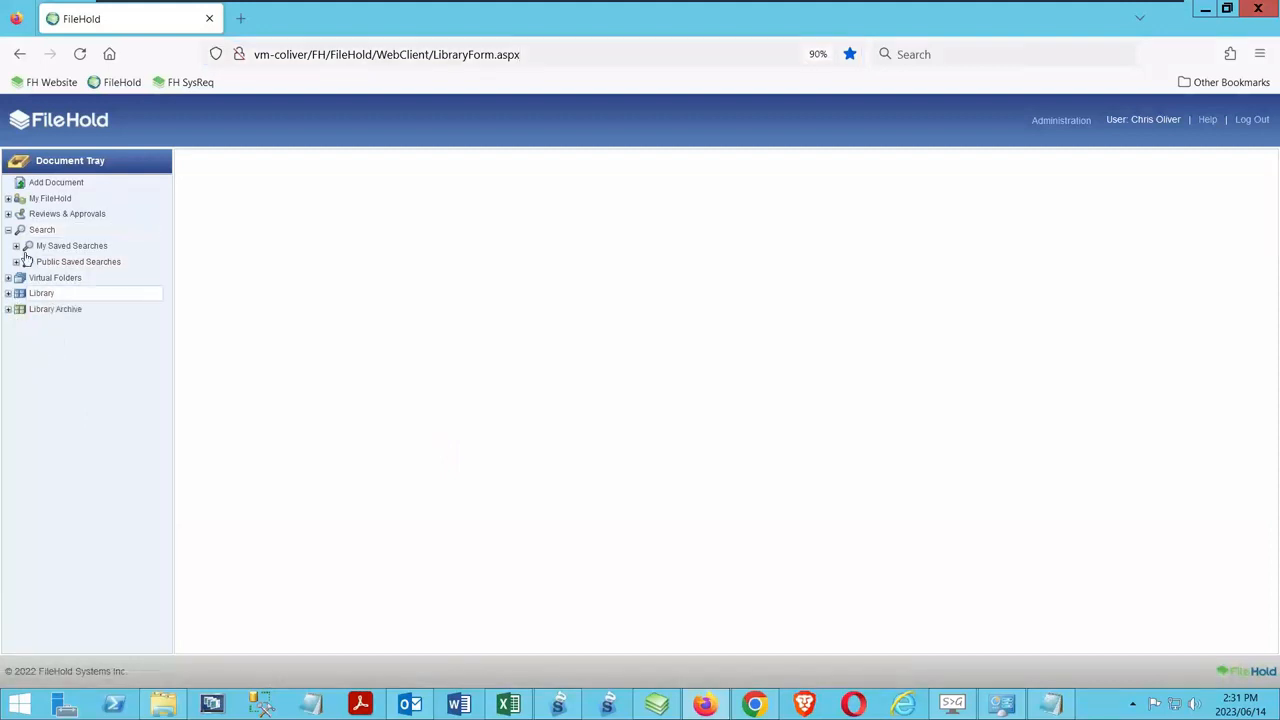
pyautogui.click(8, 309)
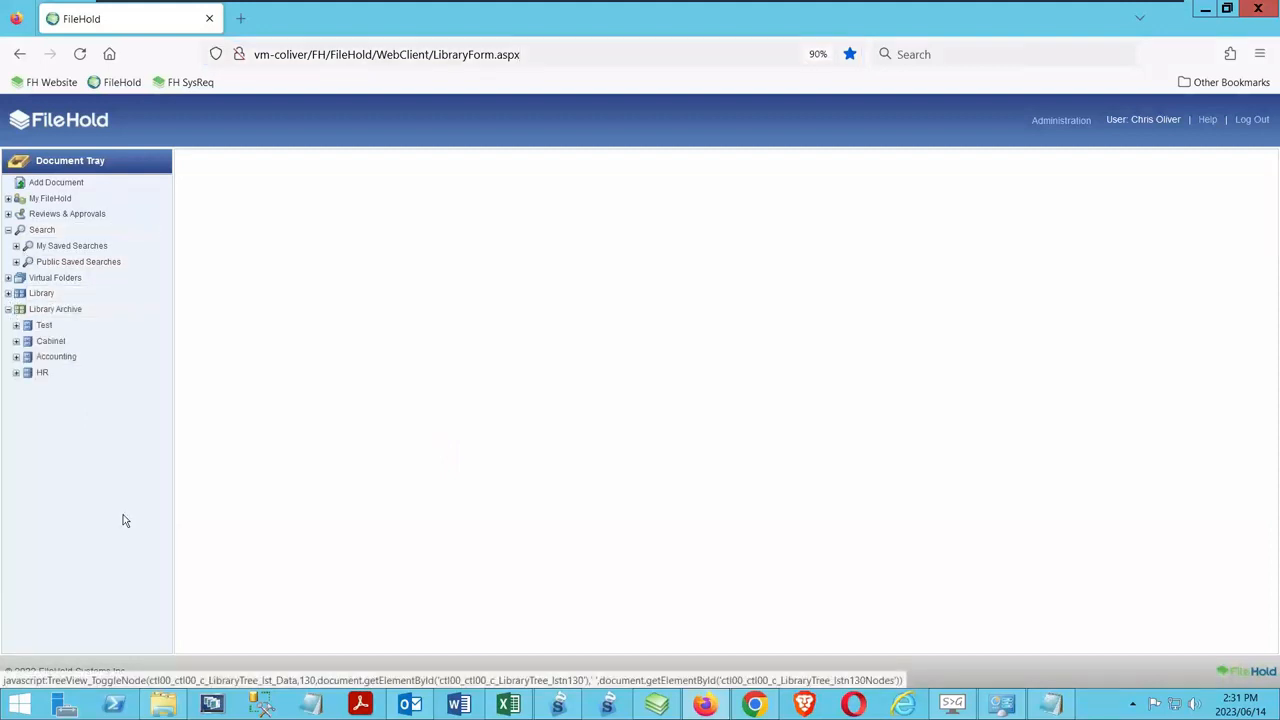
pyautogui.click(8, 309)
pyautogui.click(8, 278)
pyautogui.click(8, 278)
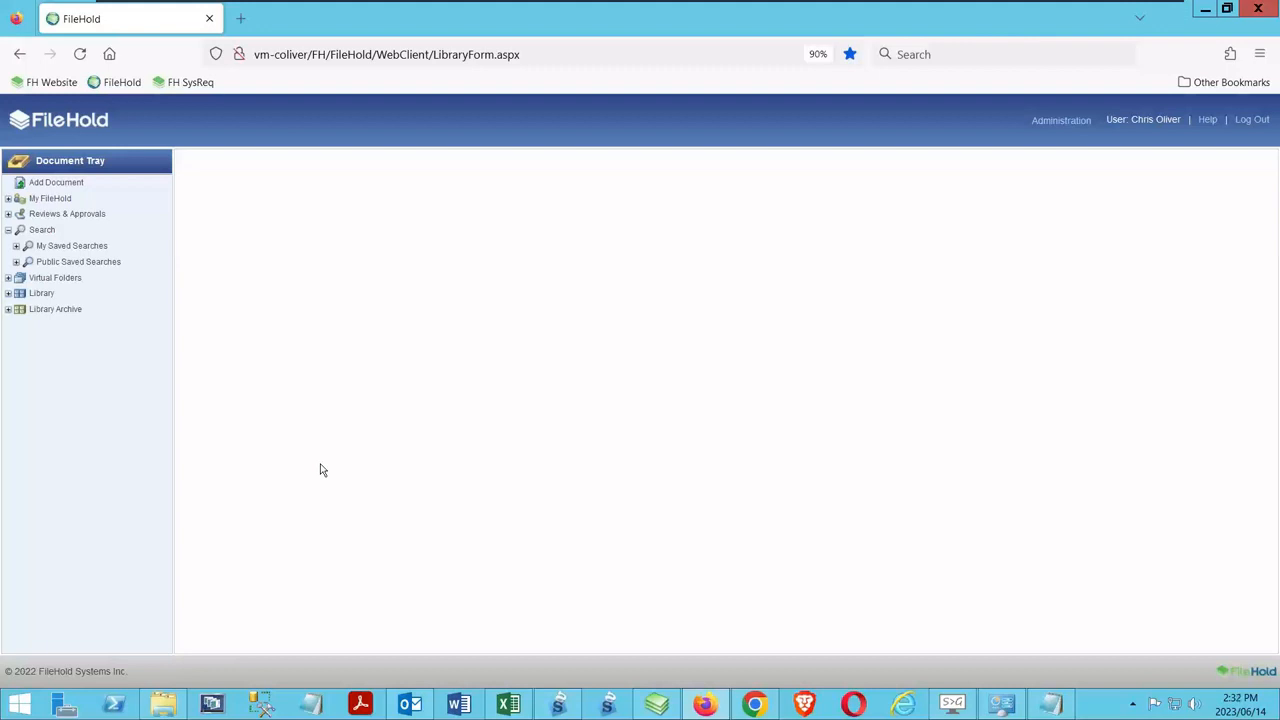
# Start adding the local file Webinar Wednesday - Offline Docs.pptx from the Desktop and continue to its metadata
pyautogui.click(45, 184)
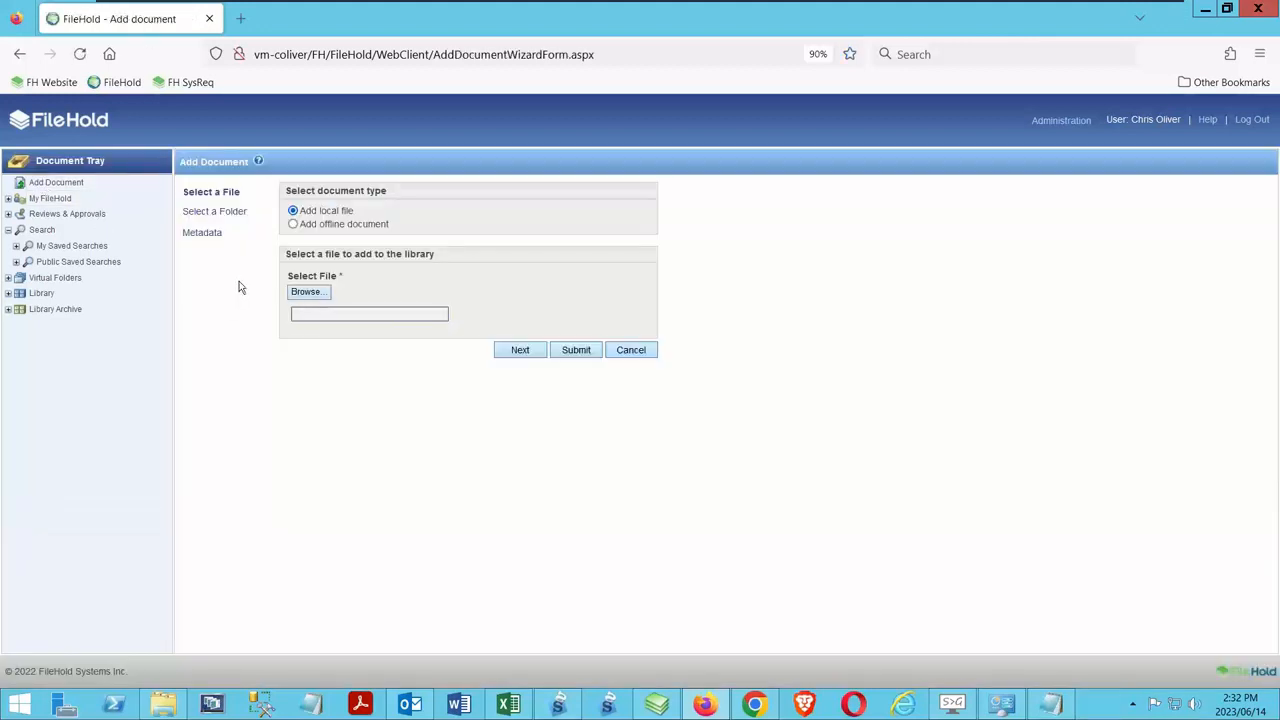
pyautogui.click(312, 293)
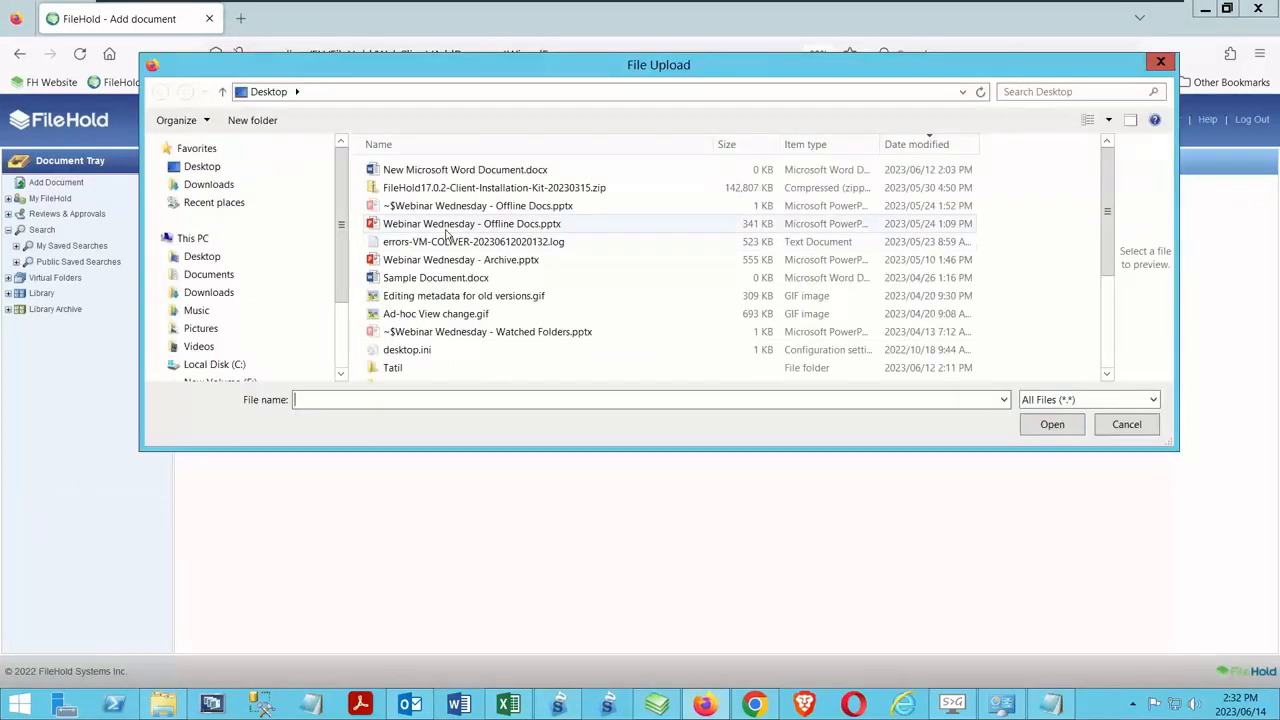
pyautogui.click(447, 226)
pyautogui.click(1040, 427)
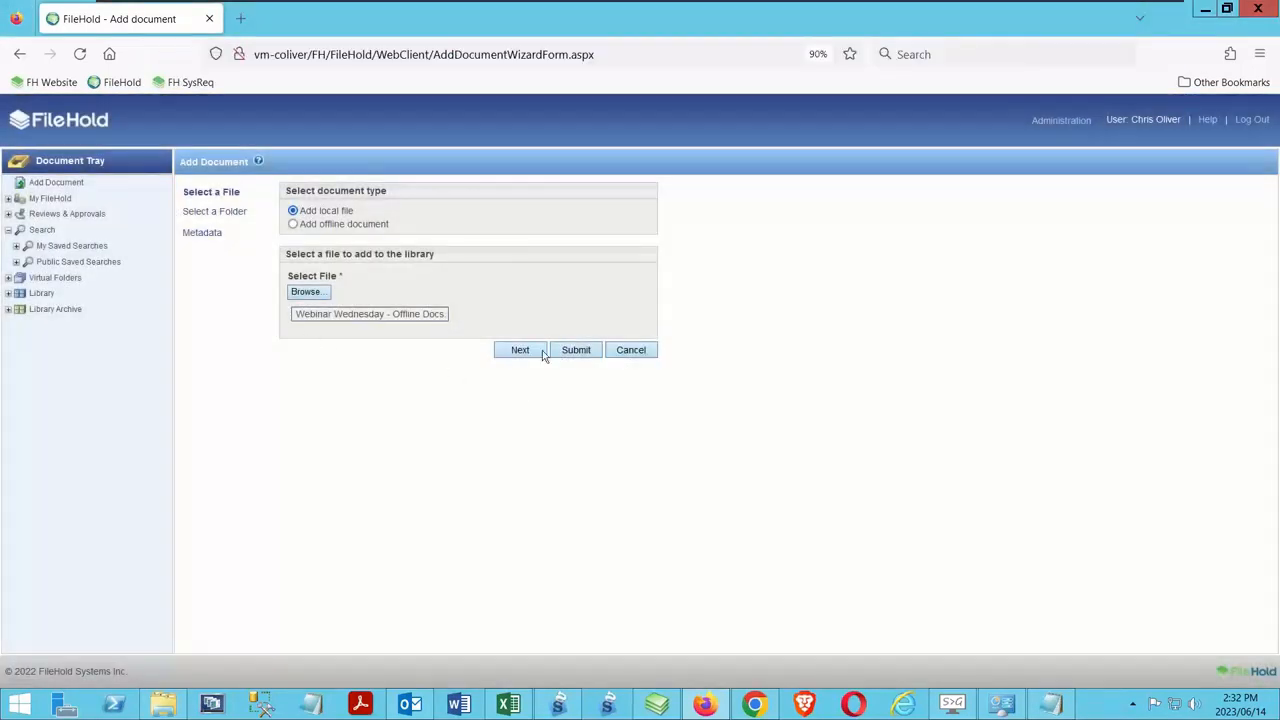
pyautogui.click(540, 351)
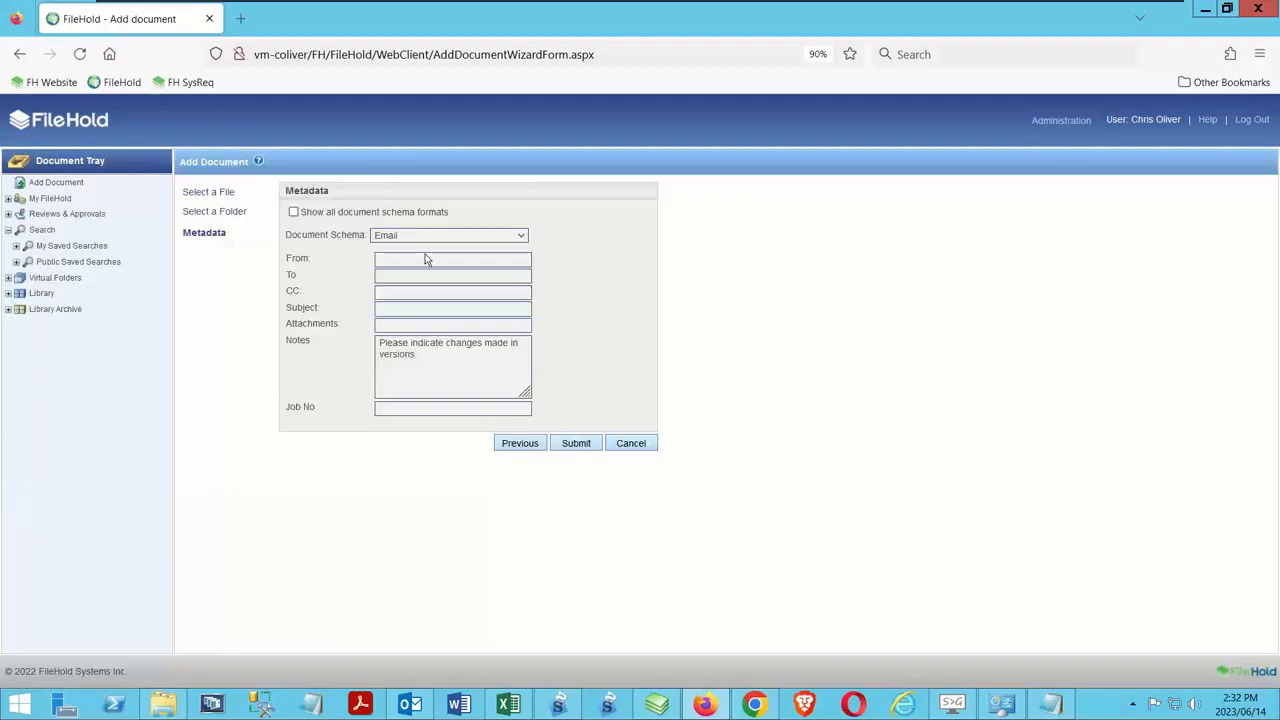
# Choose the HR Report document schema for the new document and leave the wizard without submitting
pyautogui.click(390, 238)
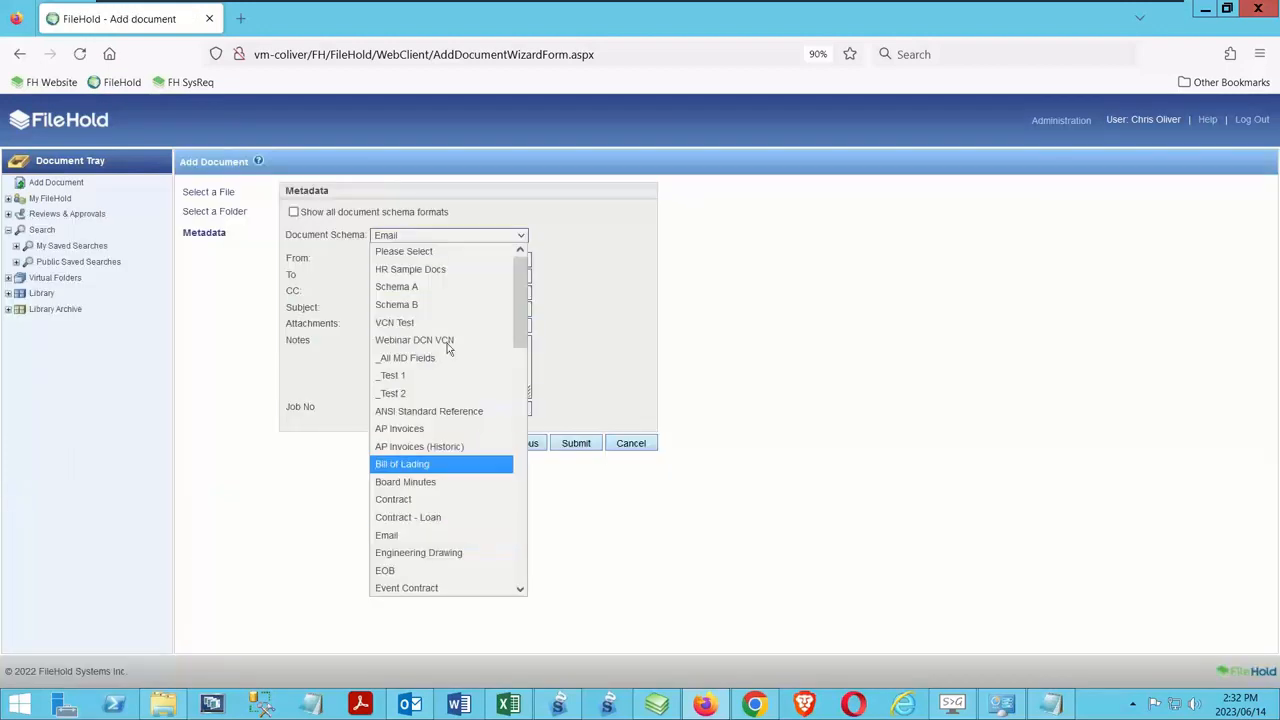
pyautogui.scroll(-6, 430, 410)
pyautogui.click(413, 458)
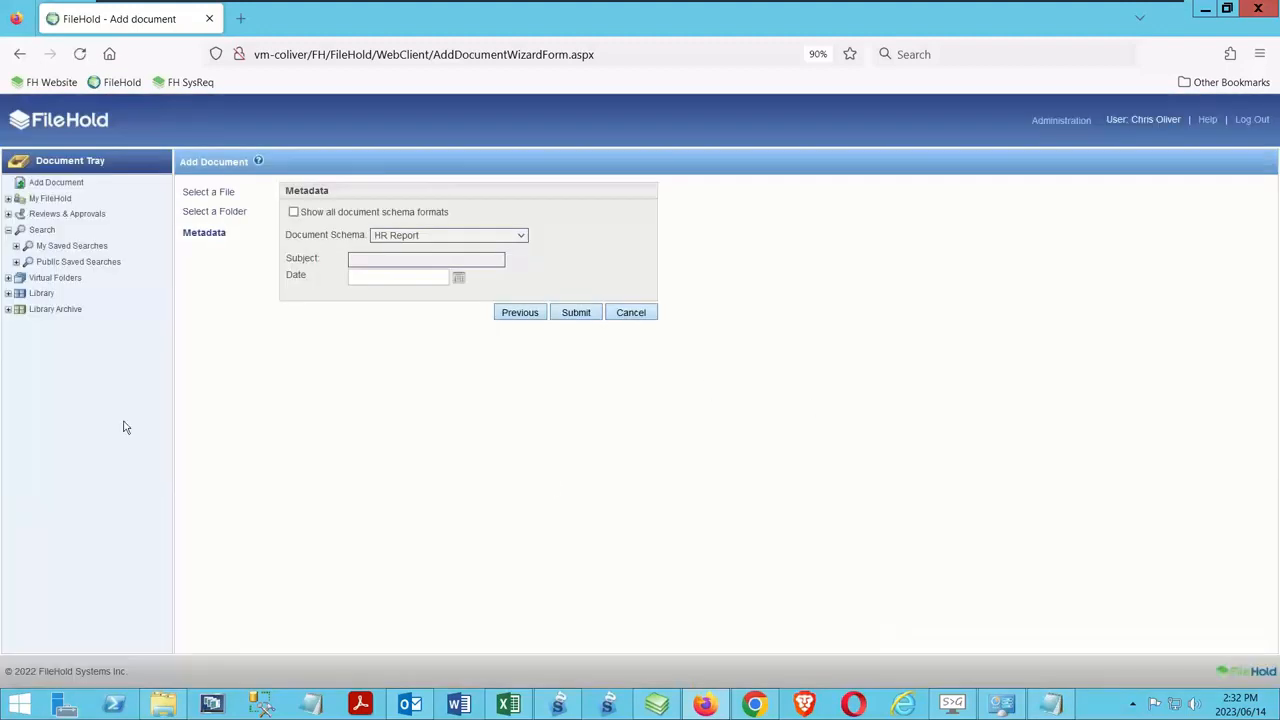
pyautogui.click(86, 180)
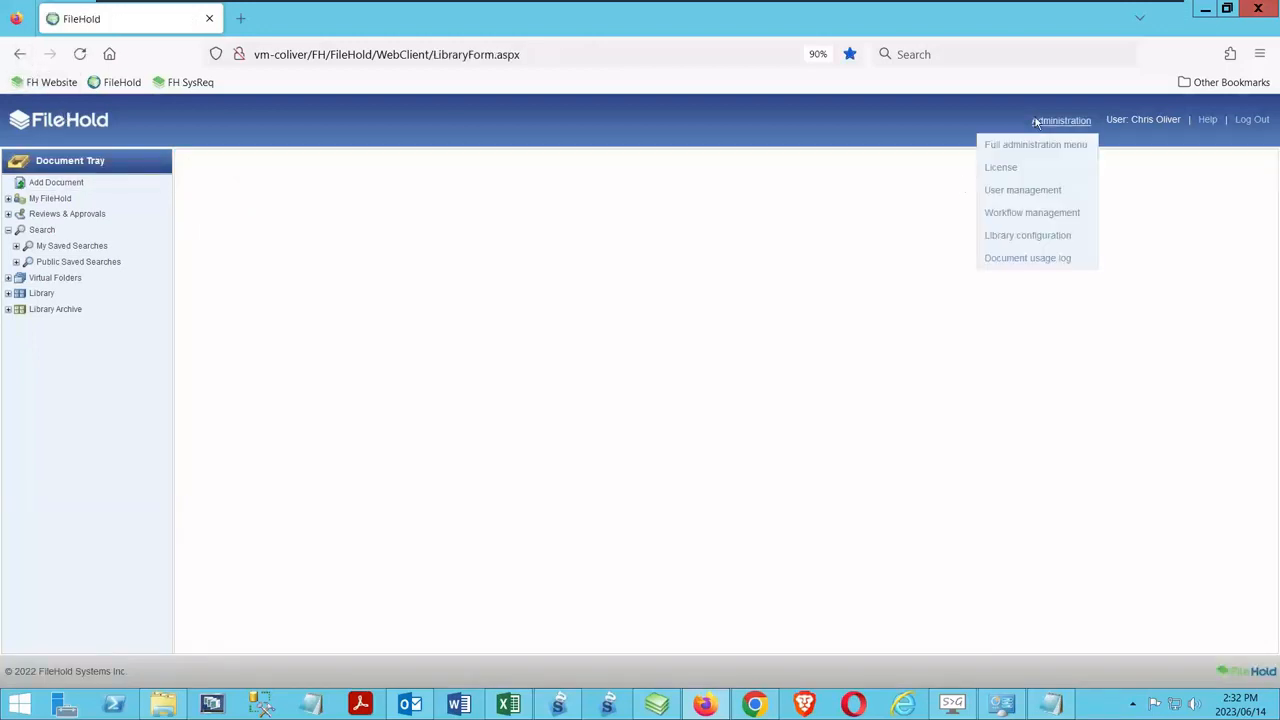
# Look over the web client's administration options and open the Add Document wizard
pyautogui.moveTo(1061, 121)
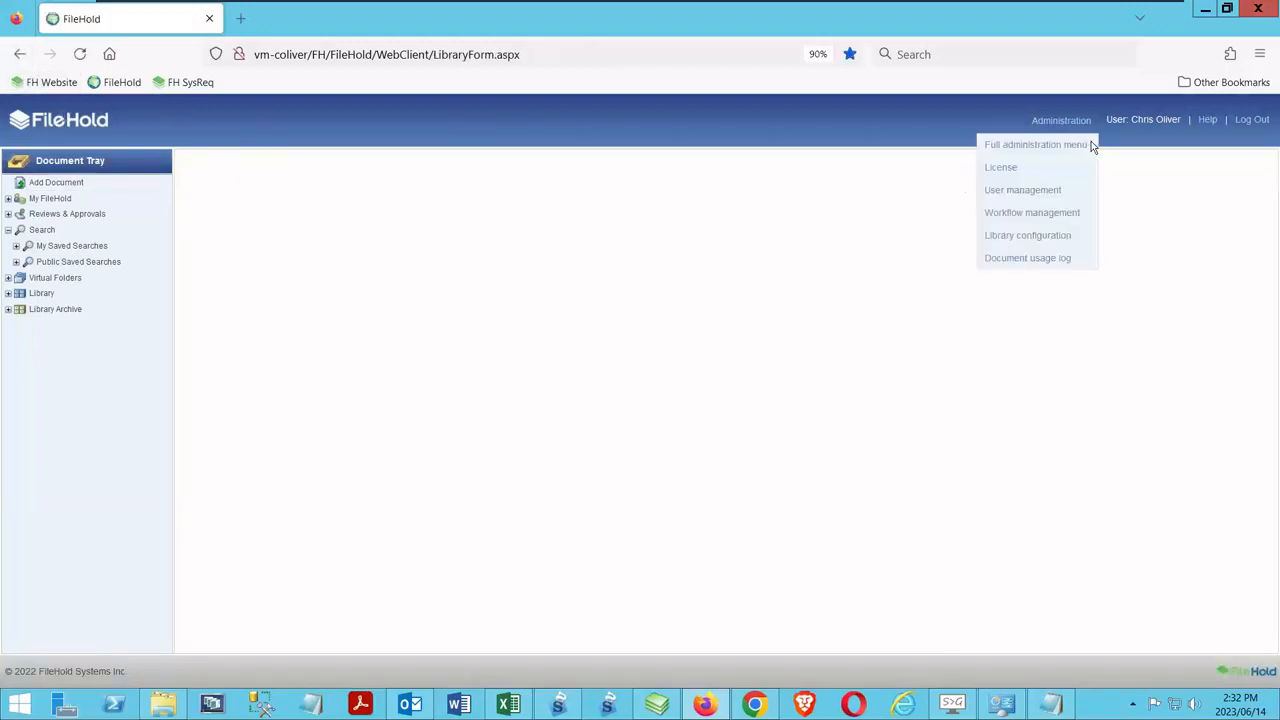
pyautogui.click(1030, 147)
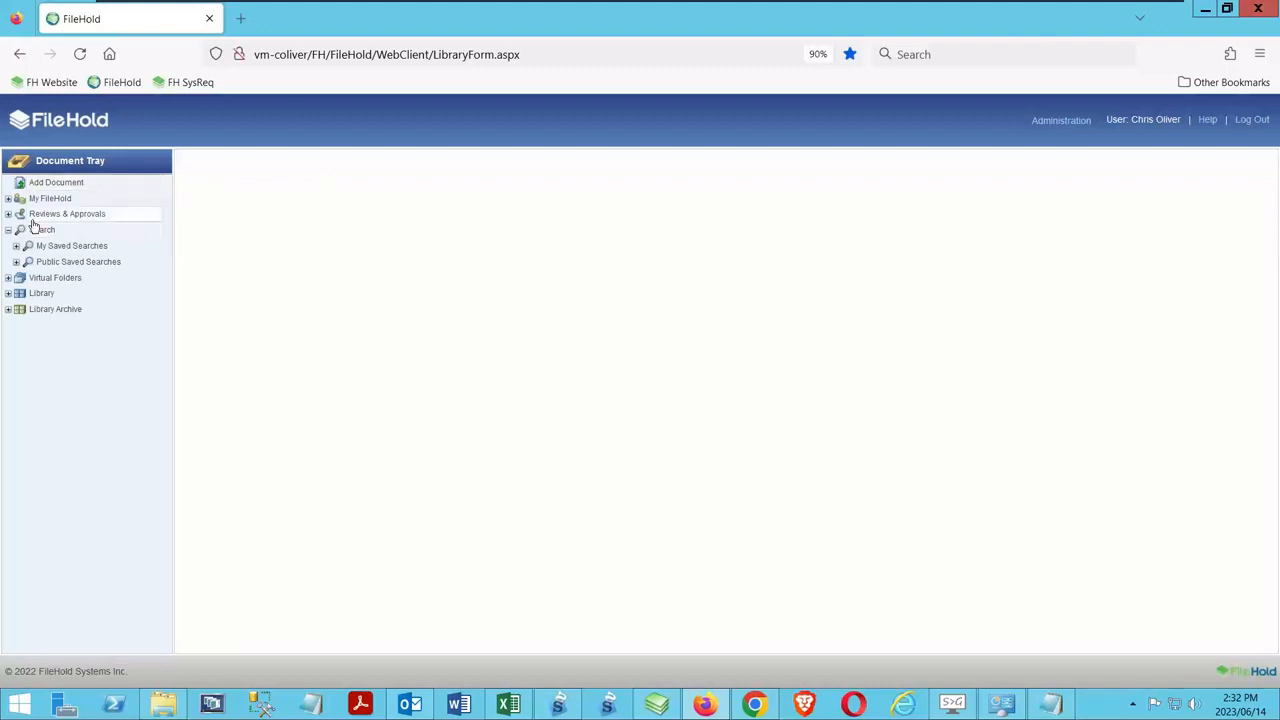
pyautogui.click(100, 213)
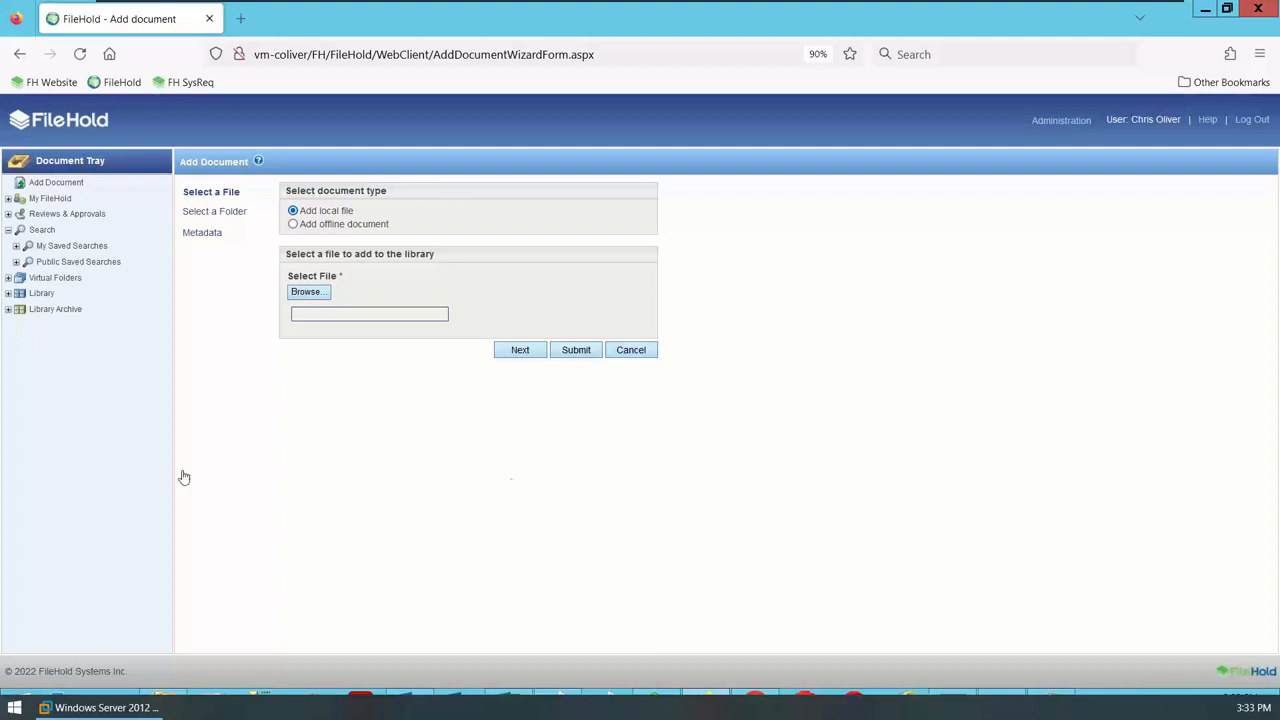
# Cancel the Add Document wizard and open the Classified Docs folder under Test / Test 2 in the web client's library
pyautogui.click(645, 354)
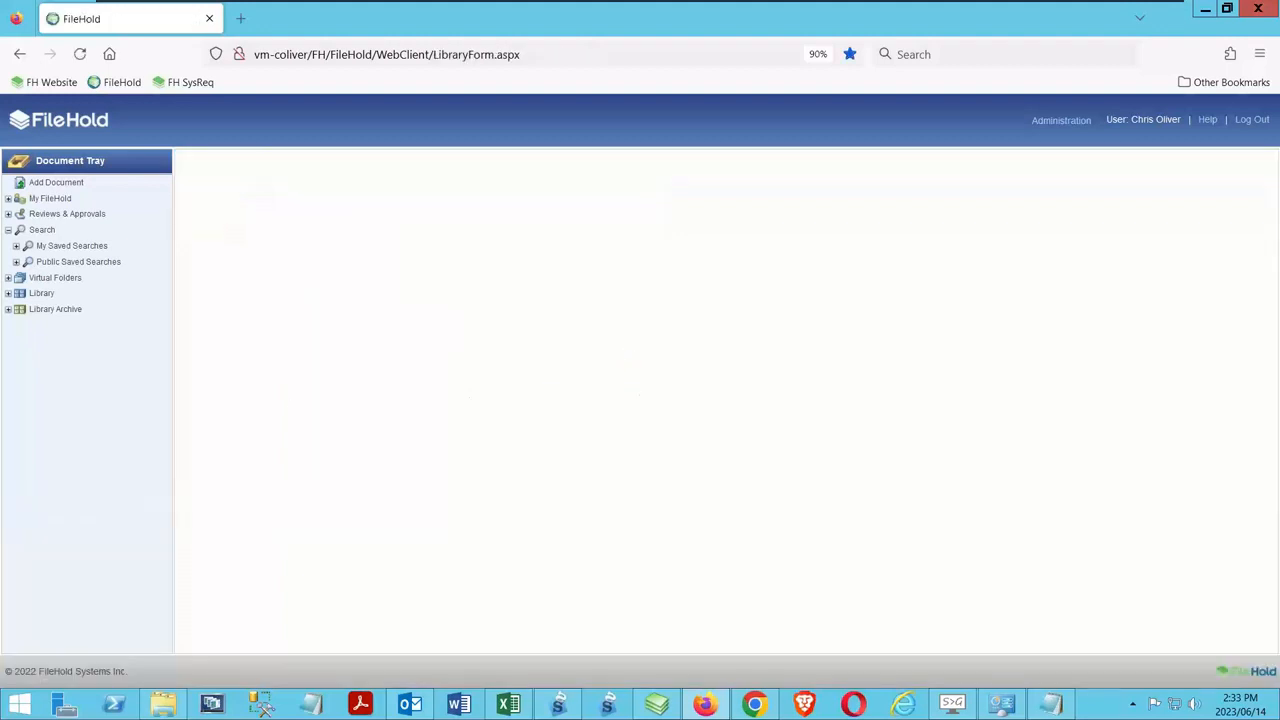
pyautogui.click(8, 293)
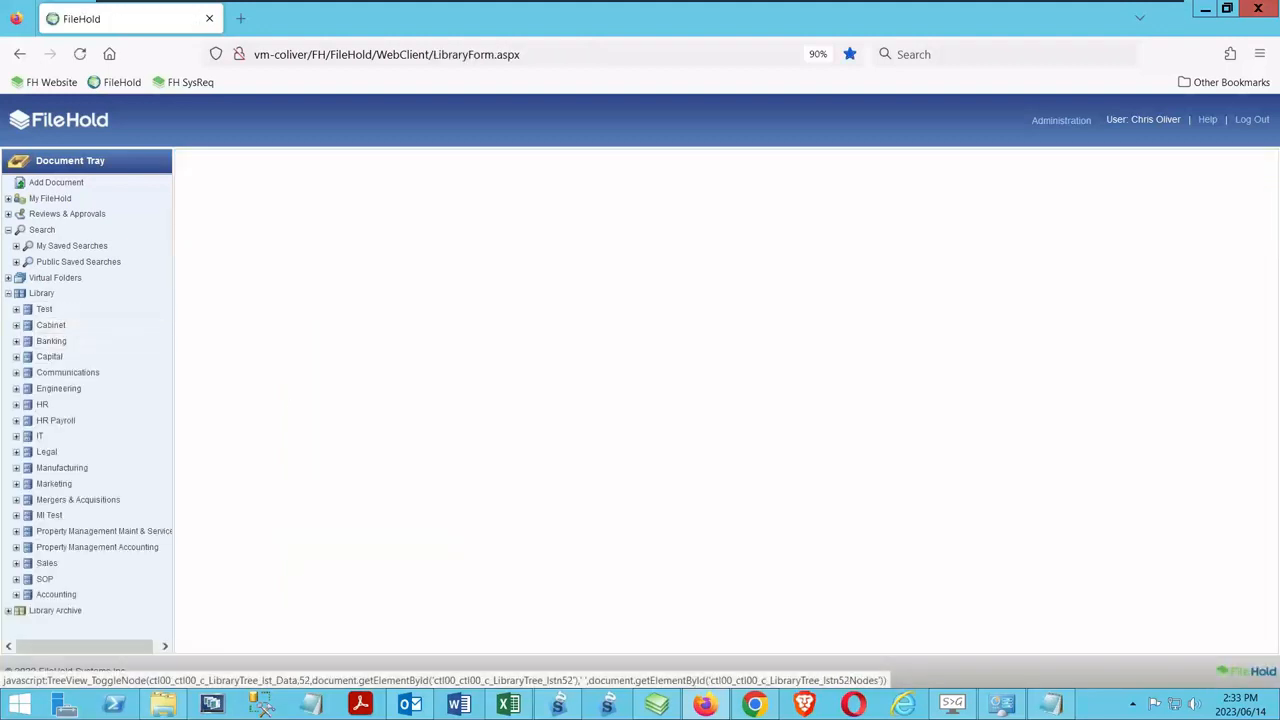
pyautogui.click(16, 309)
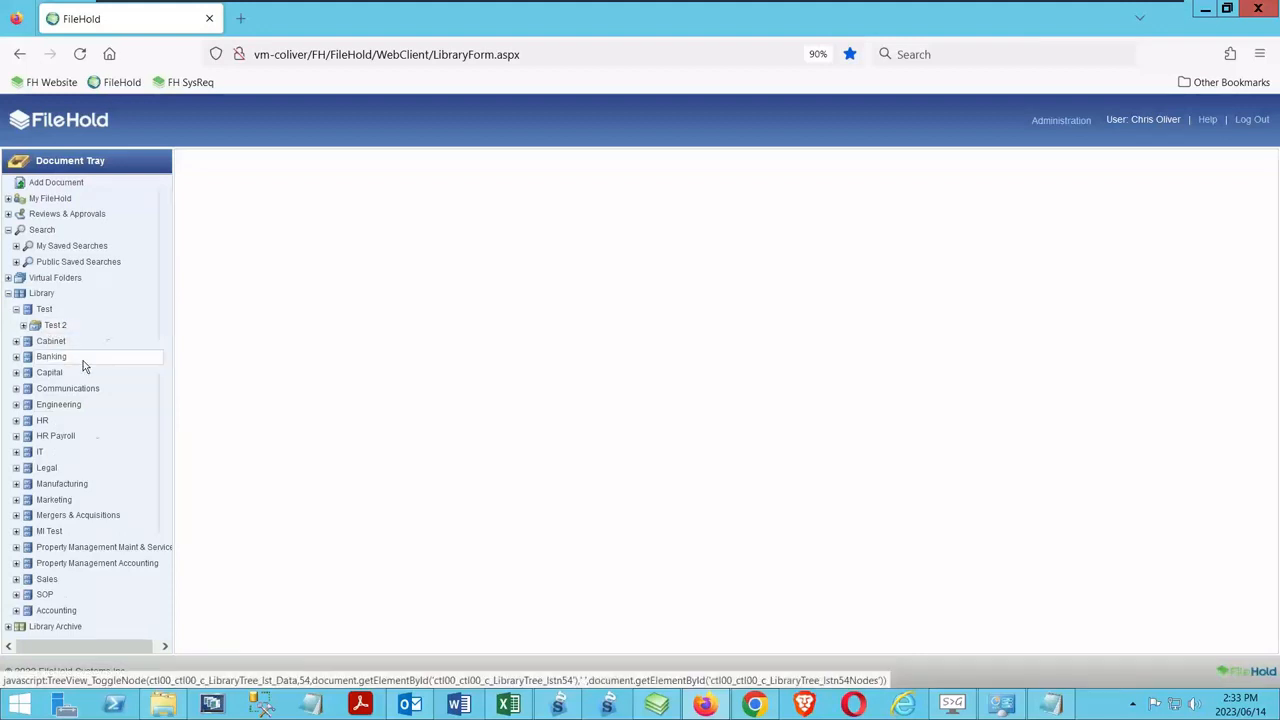
pyautogui.click(62, 327)
pyautogui.click(66, 343)
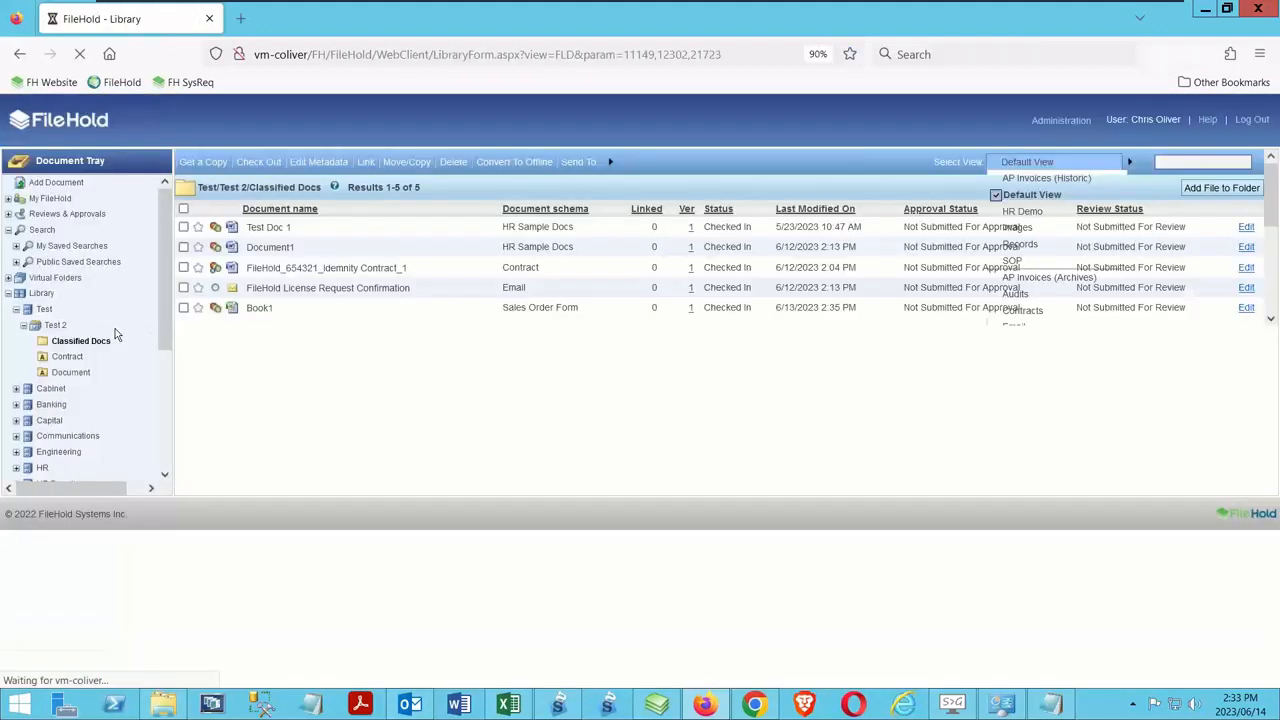
# Look over the context commands for Test Doc 1, view the document in the FileHold viewer and close it
pyautogui.rightClick(268, 233)
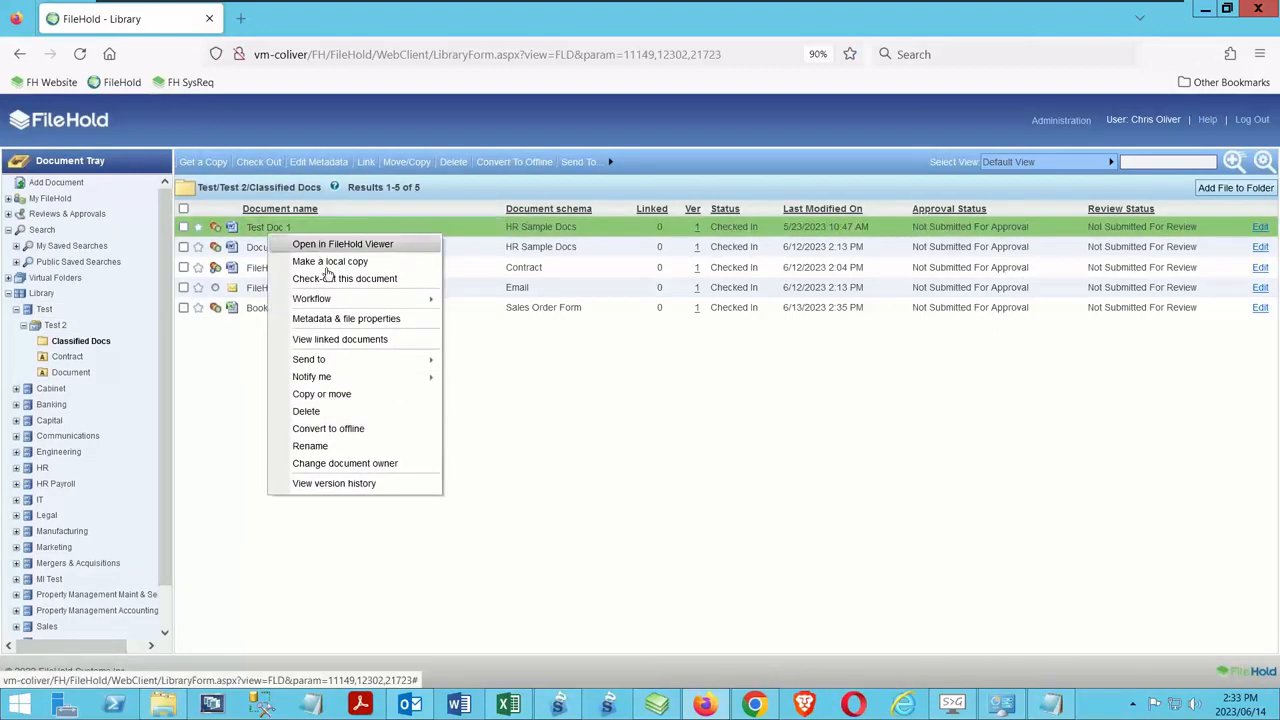
pyautogui.click(368, 576)
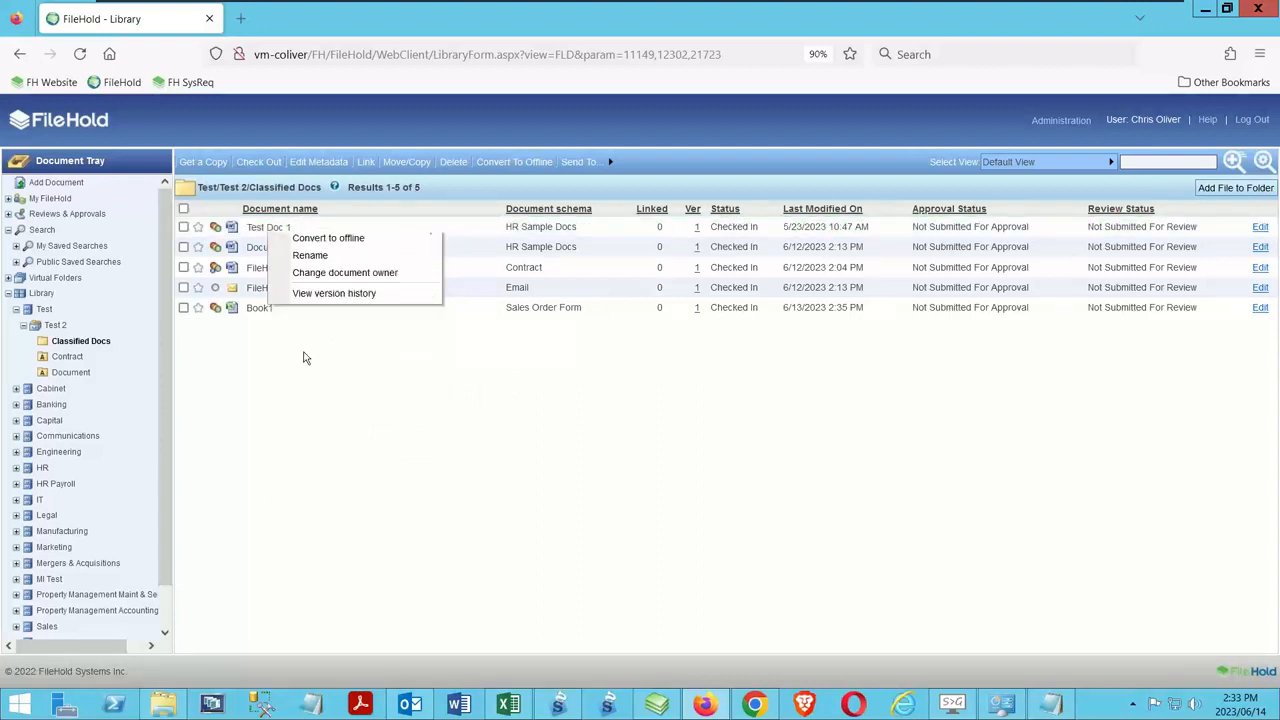
pyautogui.click(260, 228)
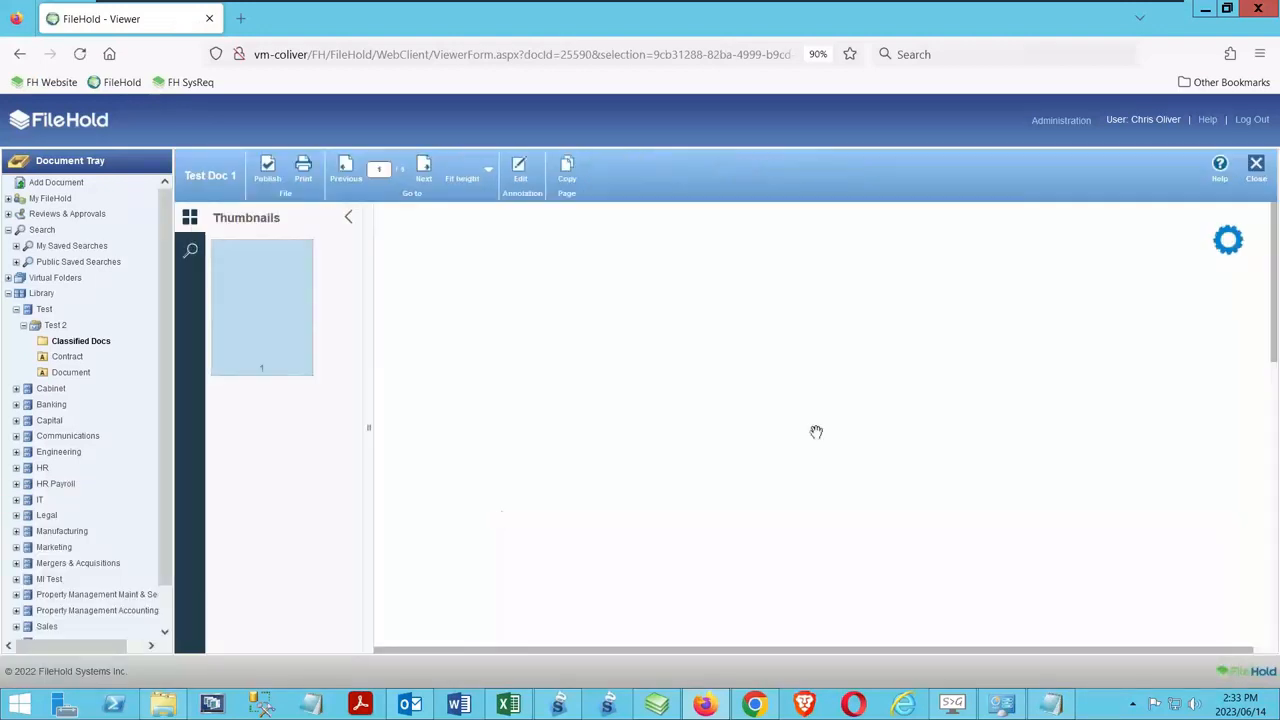
pyautogui.click(1256, 166)
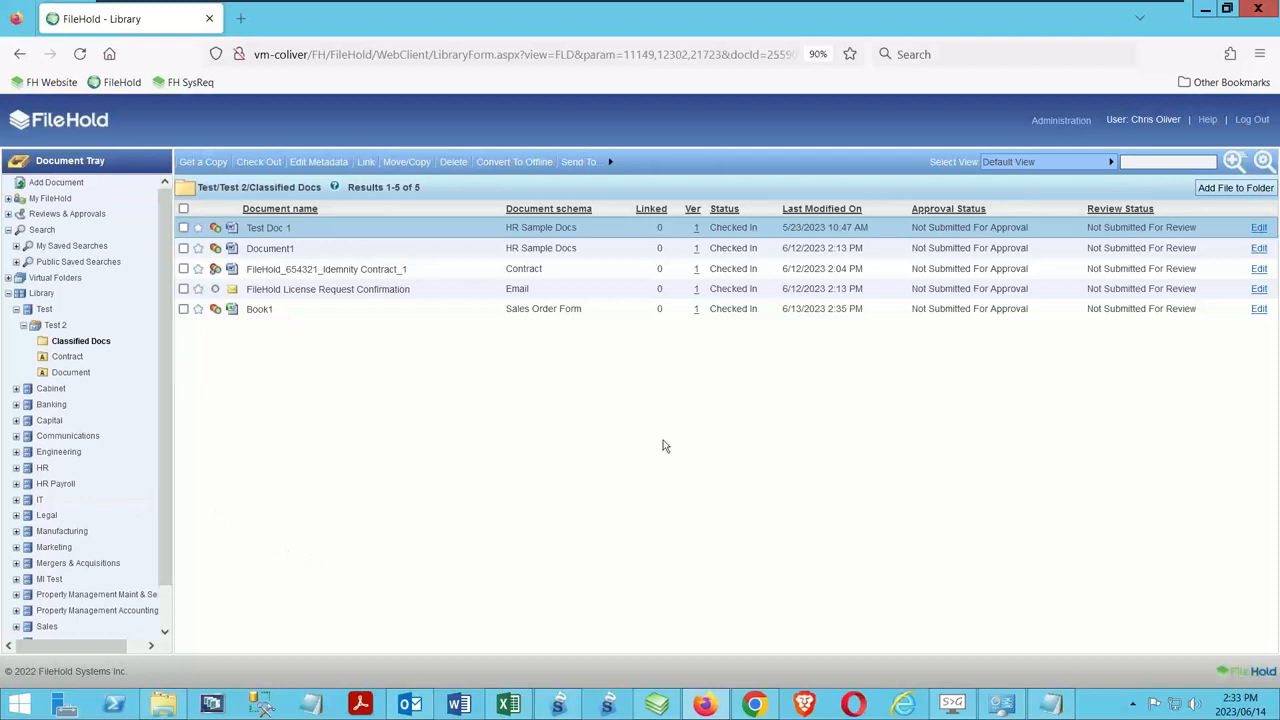
# Switch to the FileHold desktop client and select Test Doc 1 in the Test / Test 2 / Classified Docs folder
pyautogui.click(657, 705)
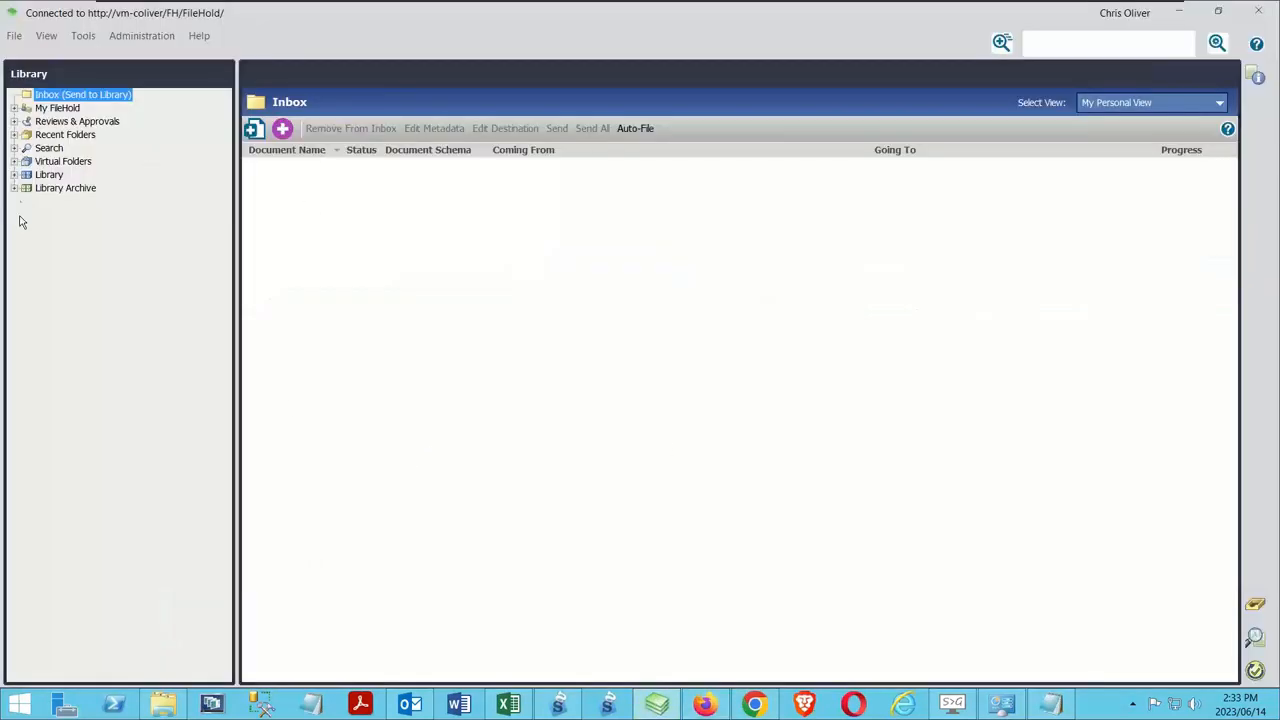
pyautogui.click(14, 175)
pyautogui.click(26, 188)
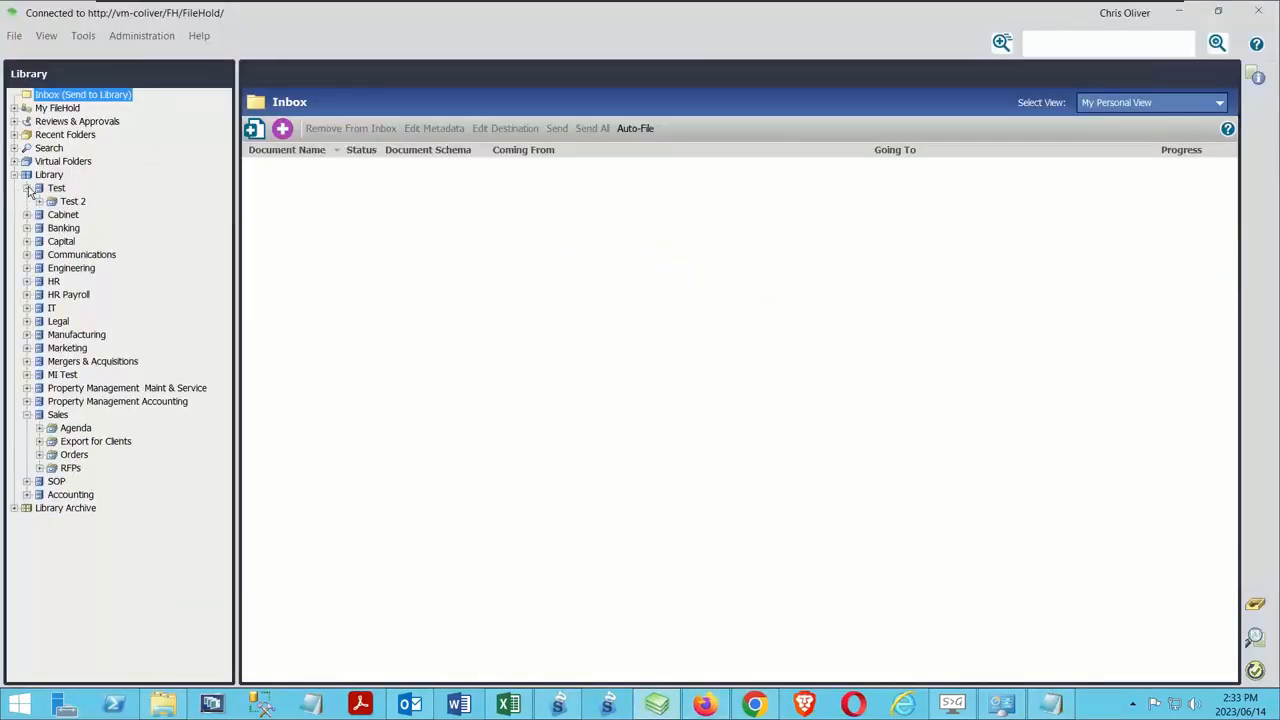
pyautogui.click(40, 202)
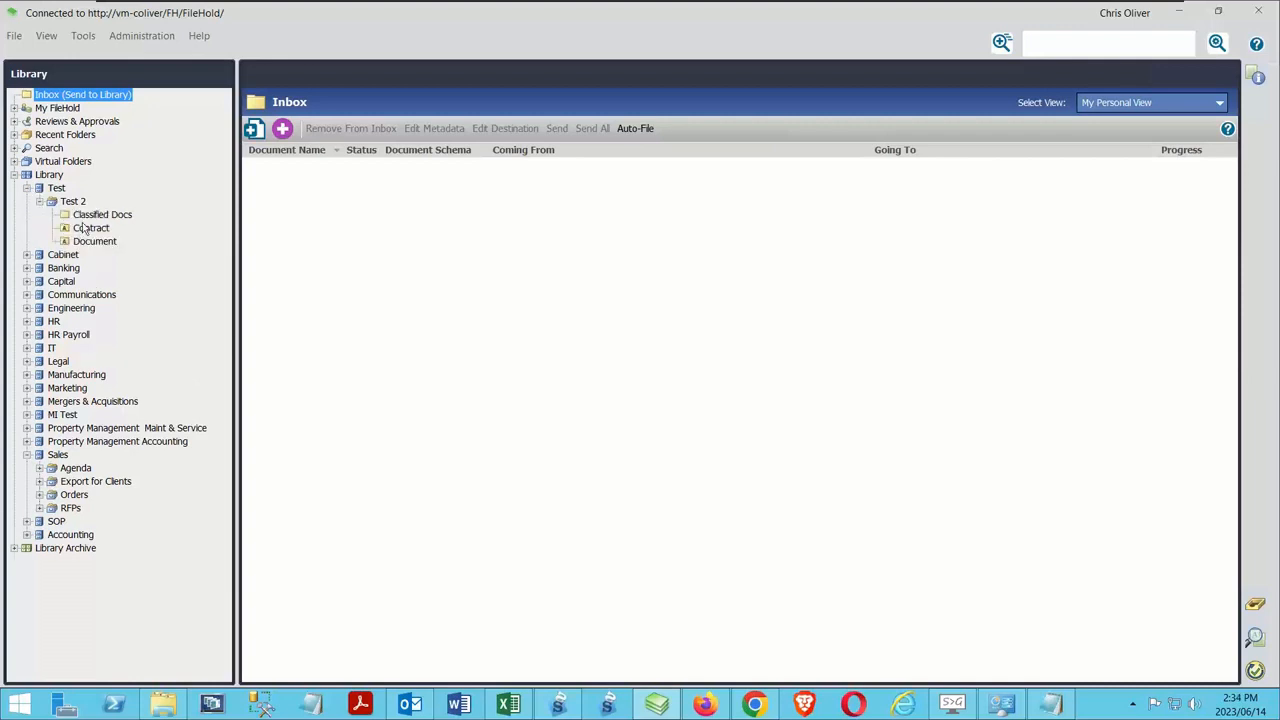
pyautogui.click(86, 227)
pyautogui.click(84, 215)
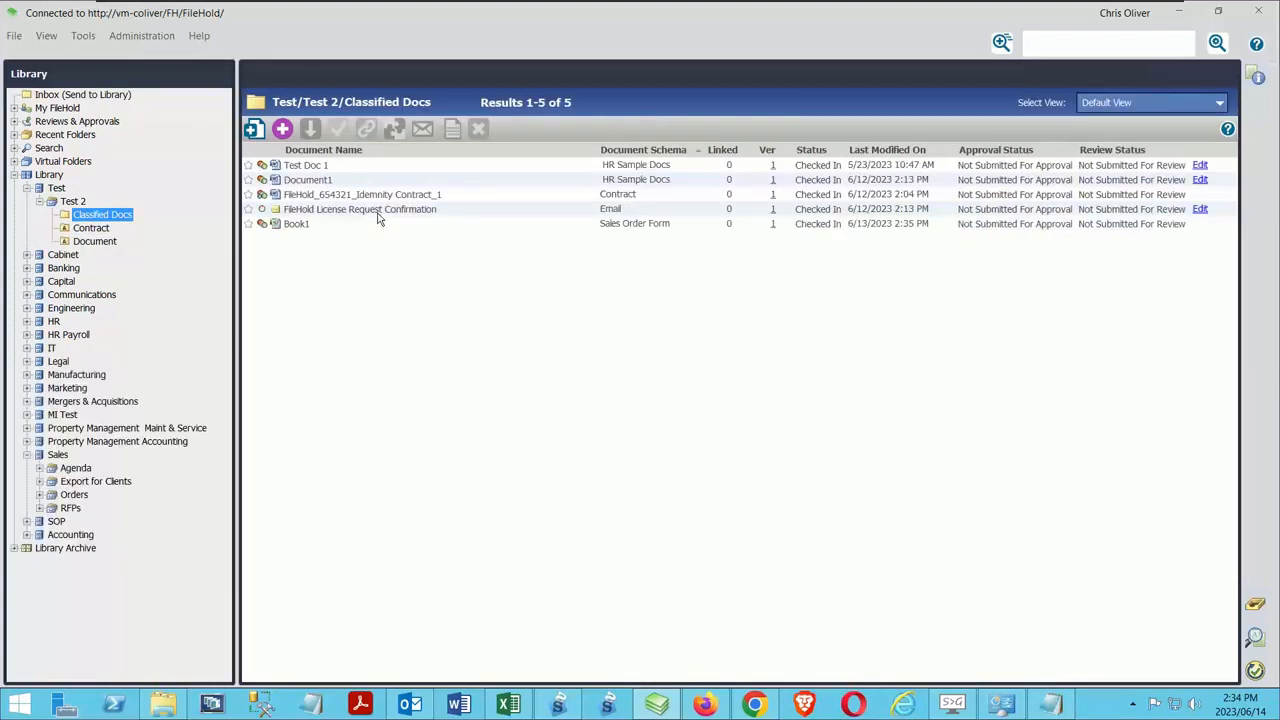
pyautogui.click(316, 166)
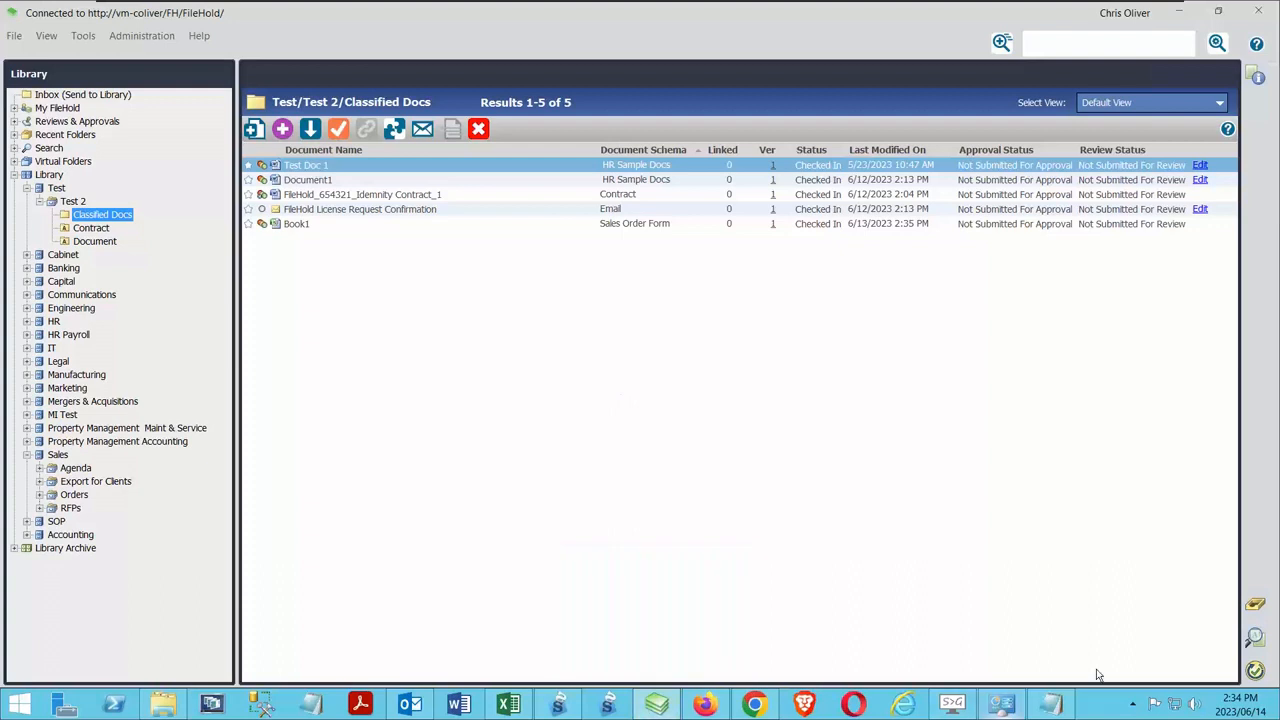
# Switch back to the web client in Firefox, mark Test Doc 1 and look over its available commands
pyautogui.click(706, 704)
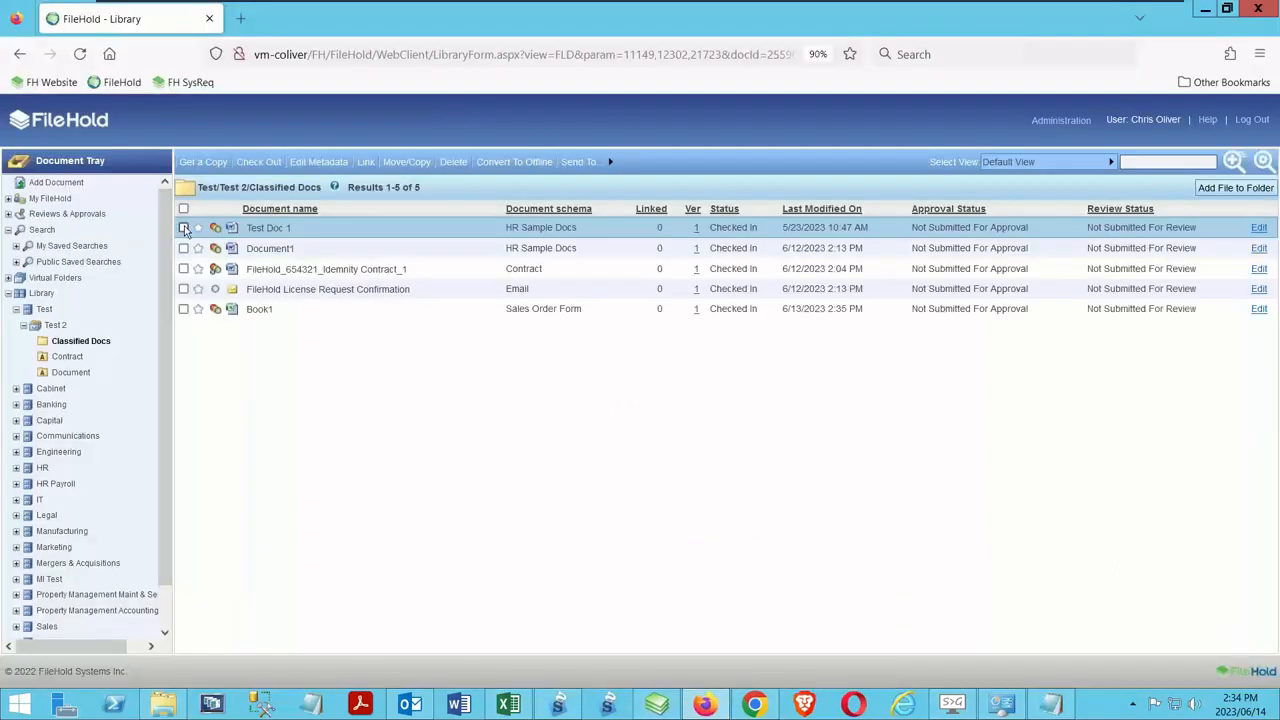
pyautogui.click(184, 229)
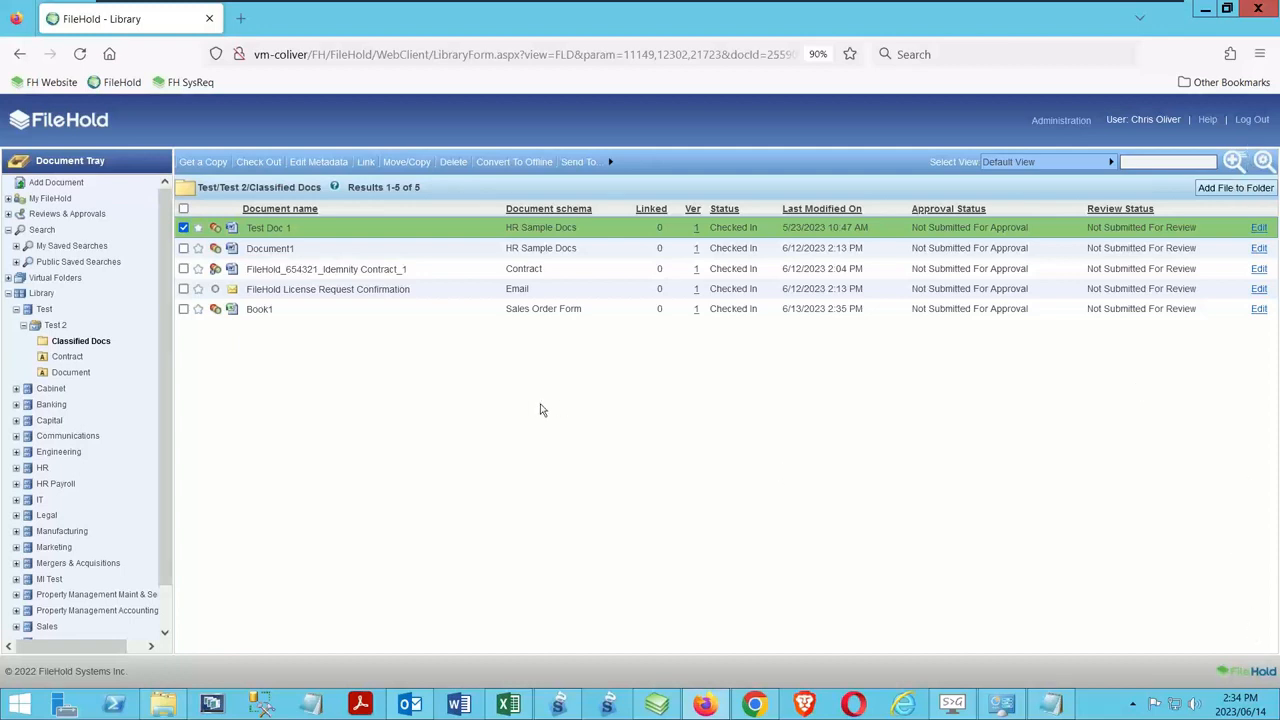
pyautogui.rightClick(308, 236)
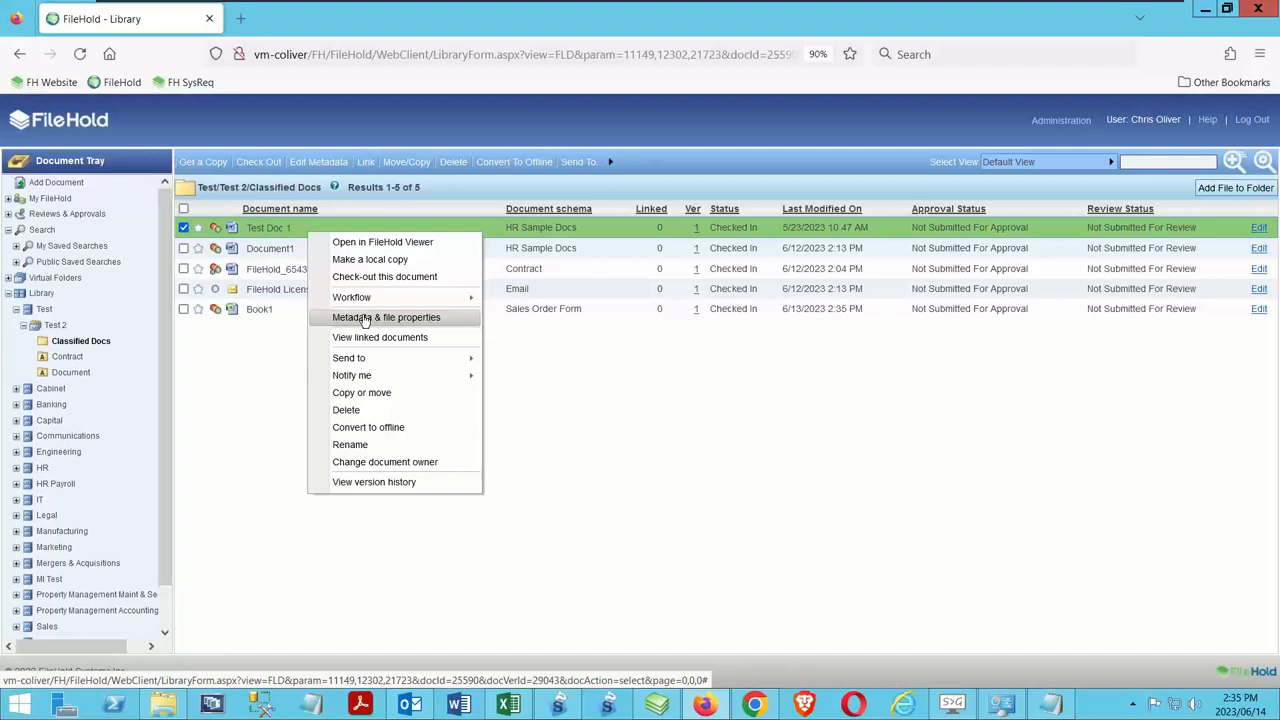
pyautogui.click(676, 486)
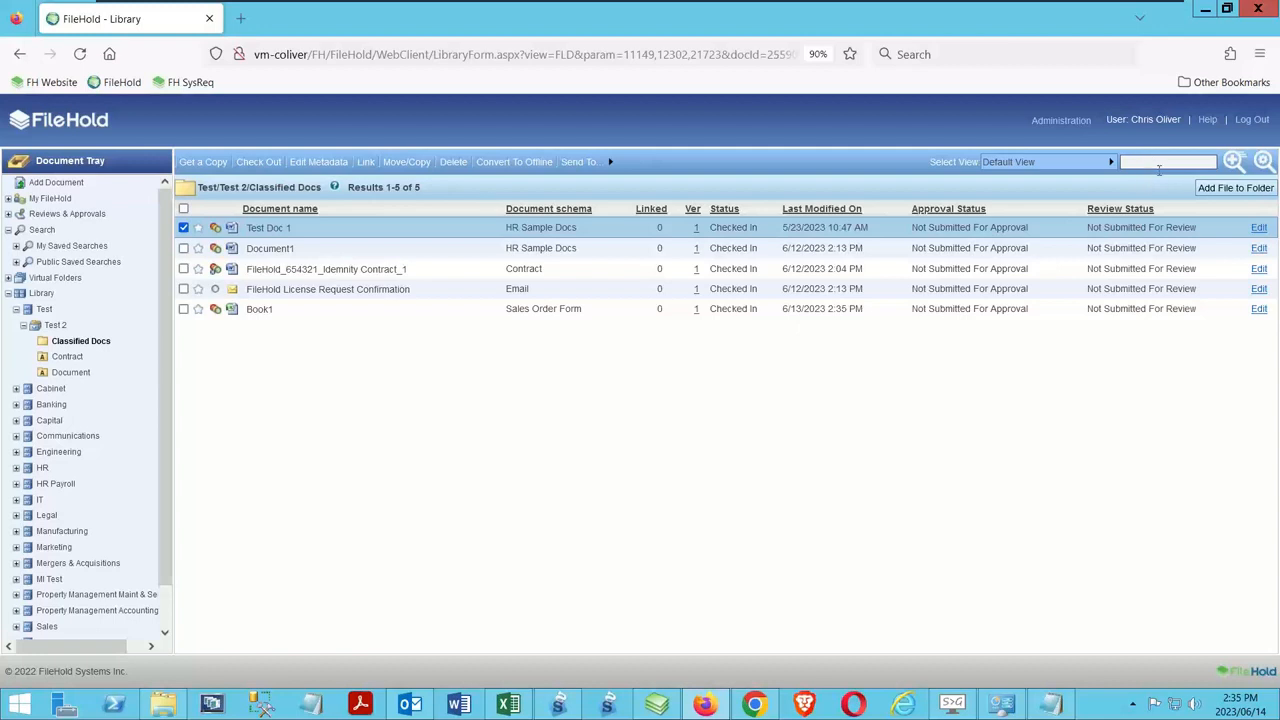
# Look at the web client's quick search control and open Advanced Search for the Classified Docs folder
pyautogui.click(1230, 165)
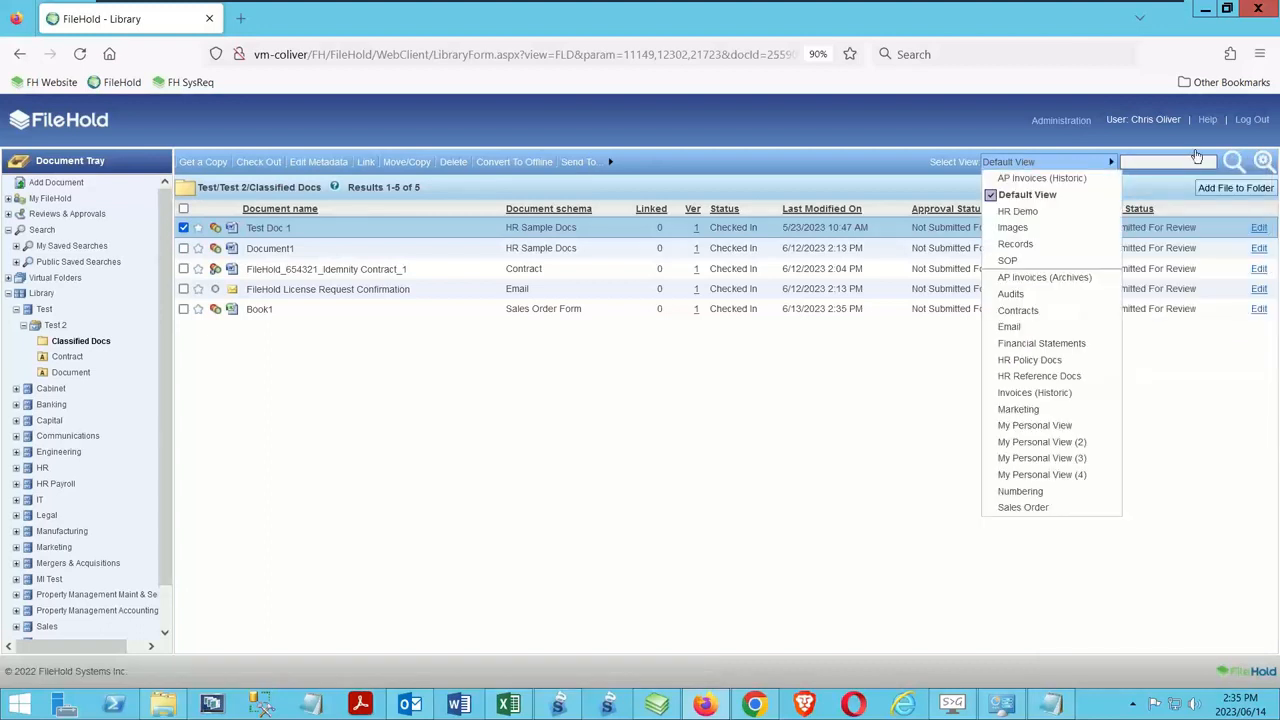
pyautogui.click(1263, 162)
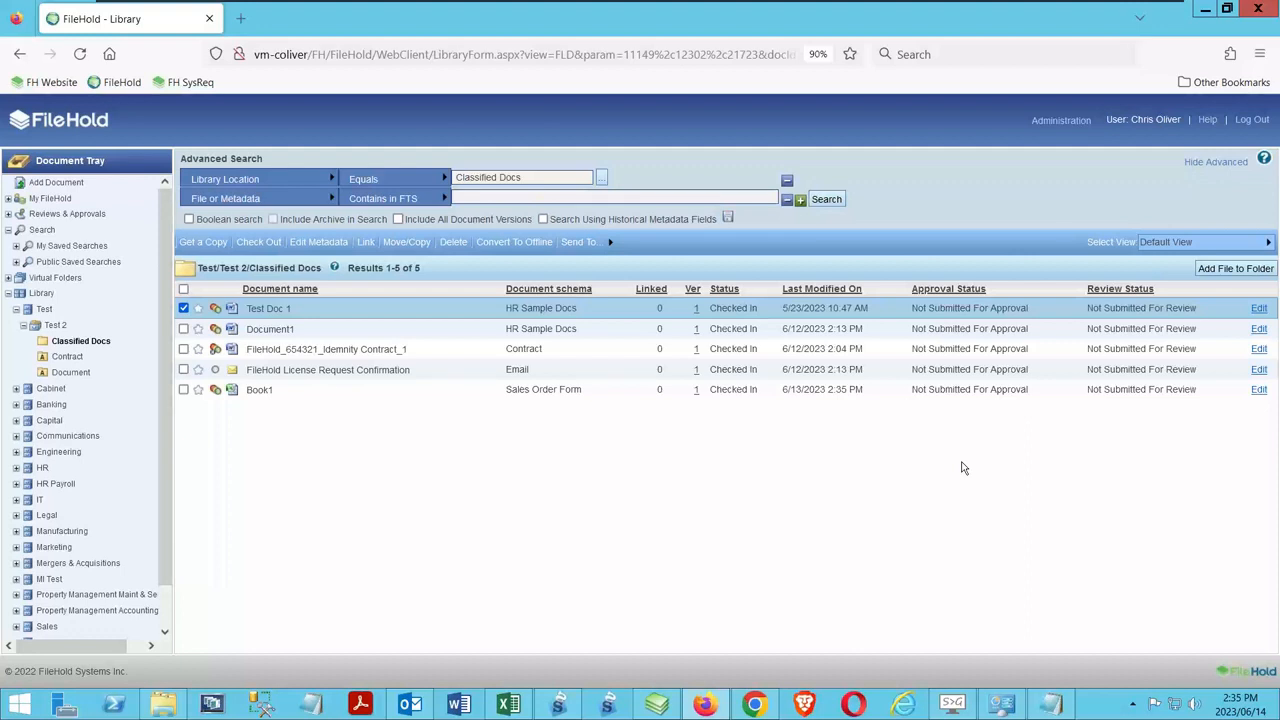
# Switch to the mobile web client in Chrome and sign in again with a saved user ID and password
pyautogui.click(754, 704)
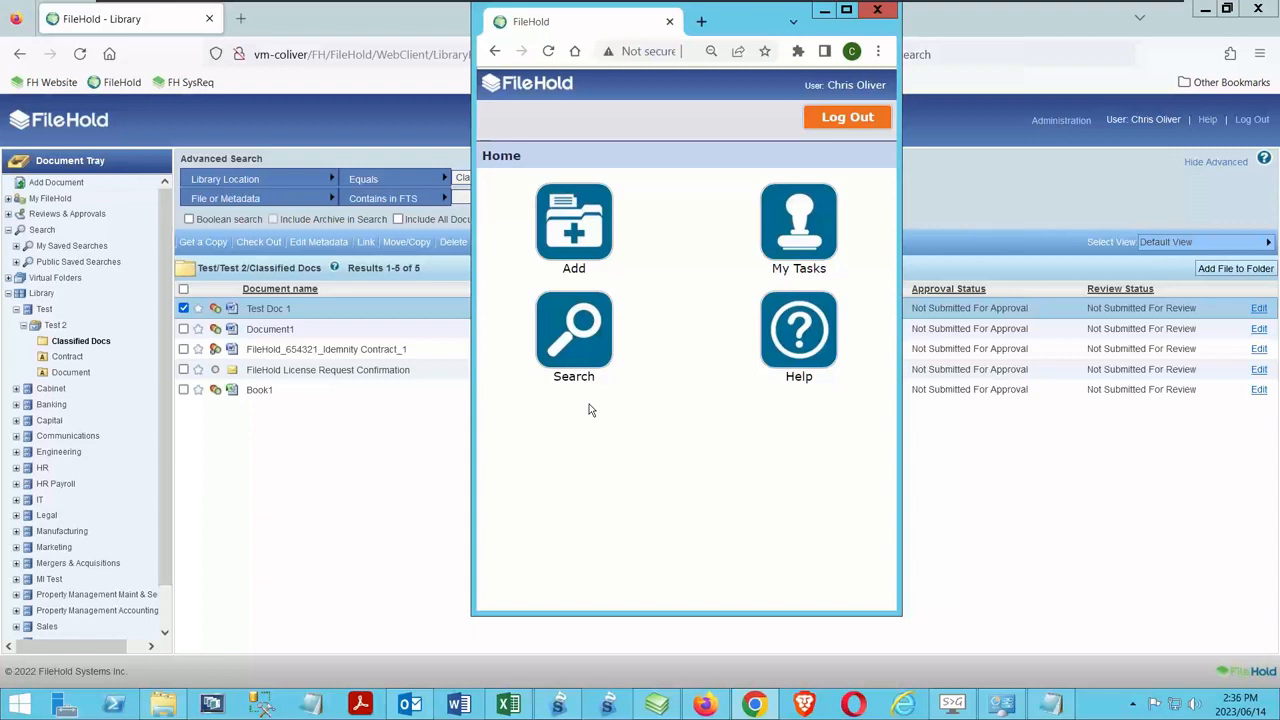
pyautogui.click(578, 337)
pyautogui.click(640, 280)
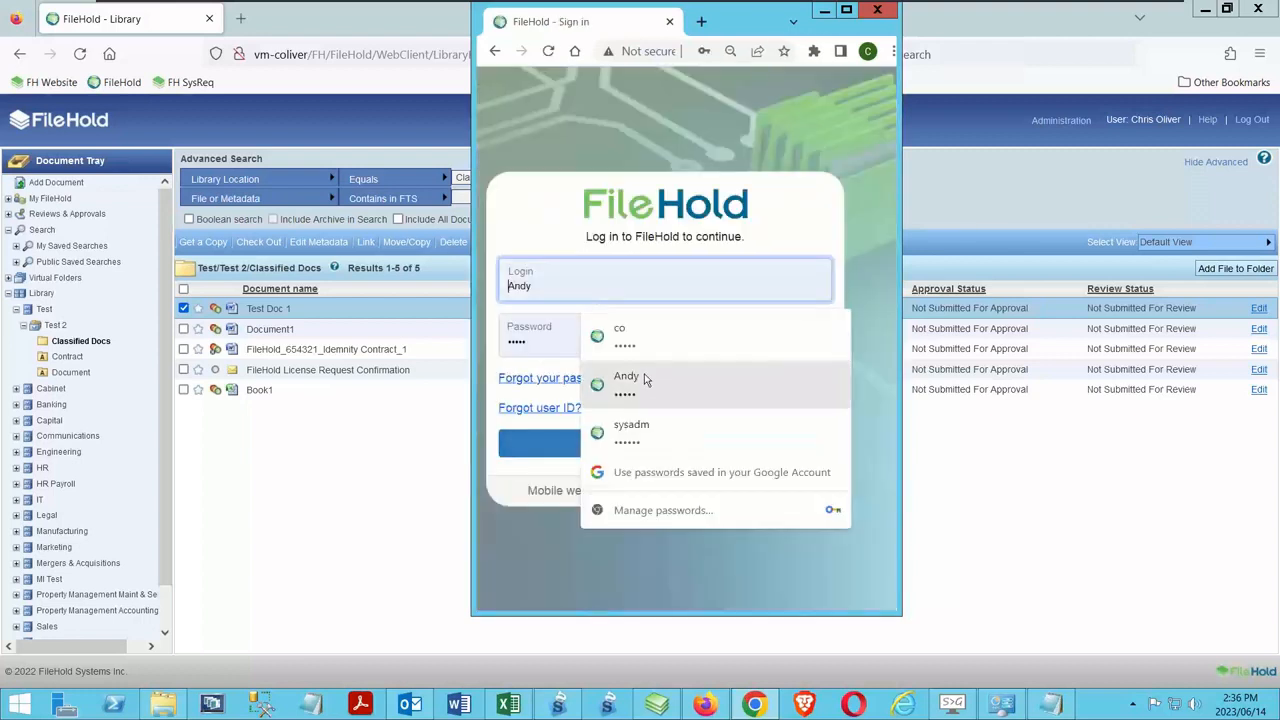
pyautogui.click(600, 337)
pyautogui.click(621, 442)
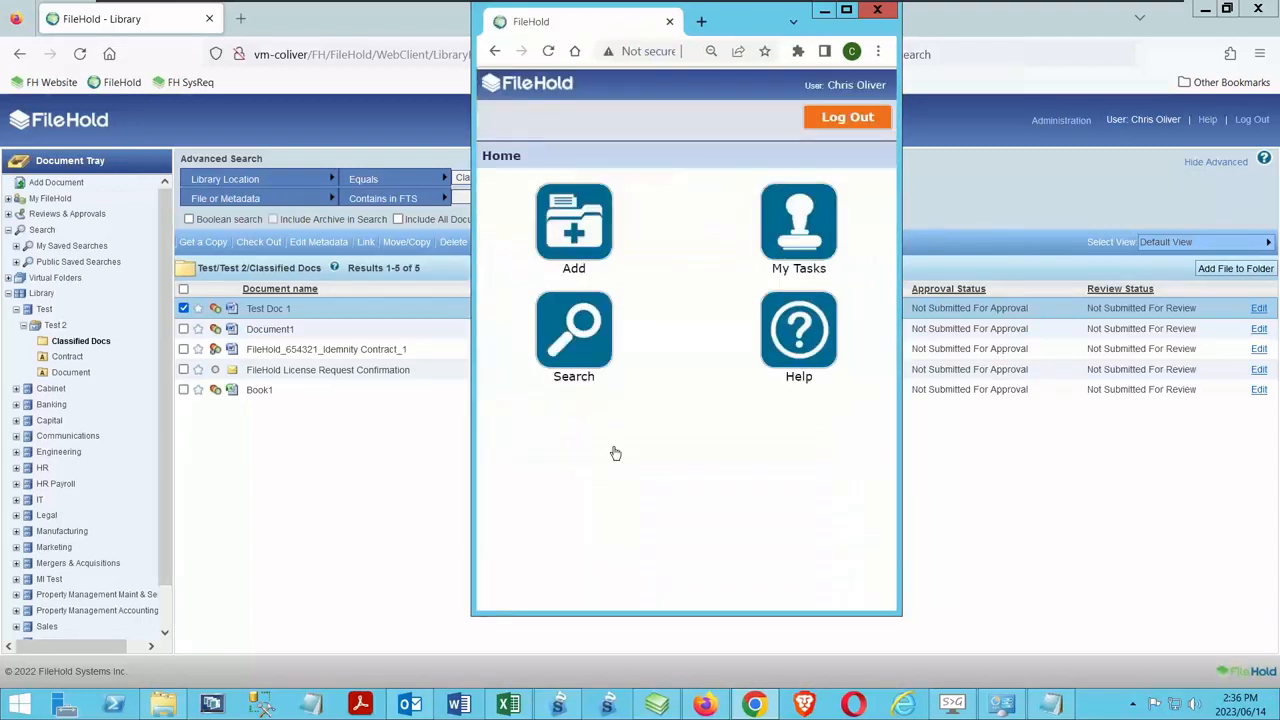
# Run the personal saved search for contracts by owner with Contract / Matter Number 123456, and return to the mobile home page
pyautogui.click(573, 337)
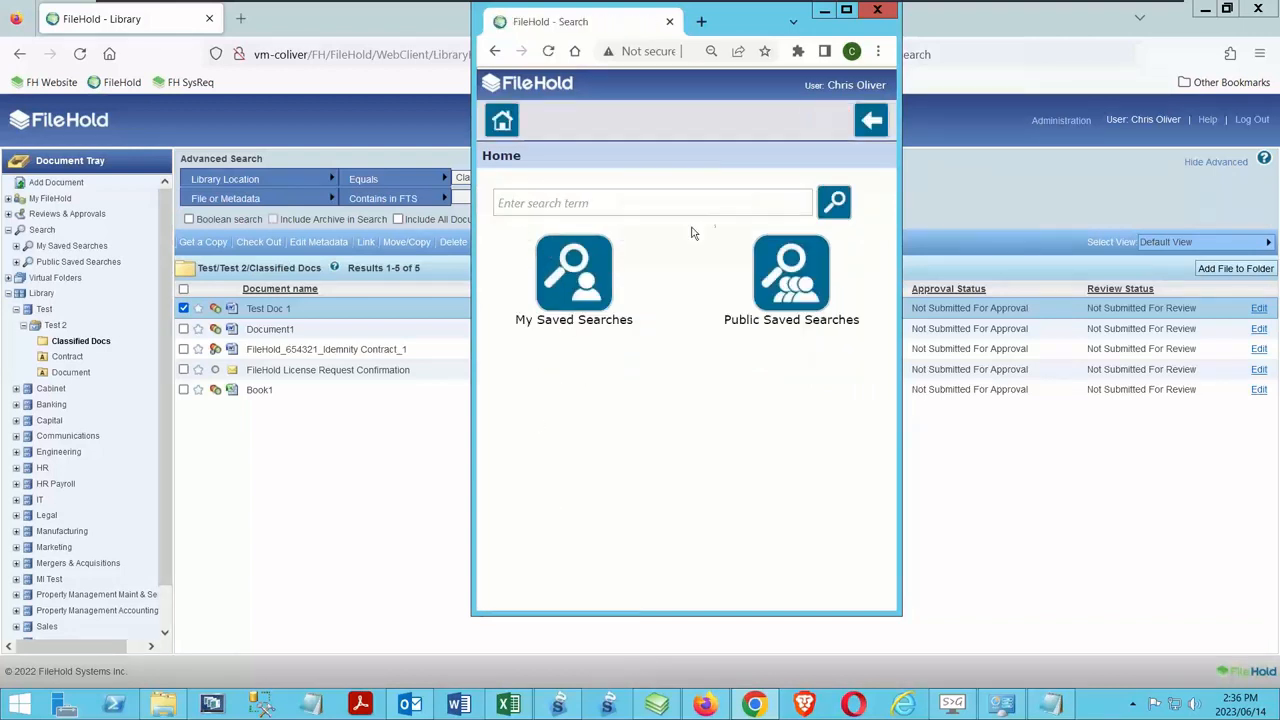
pyautogui.click(580, 278)
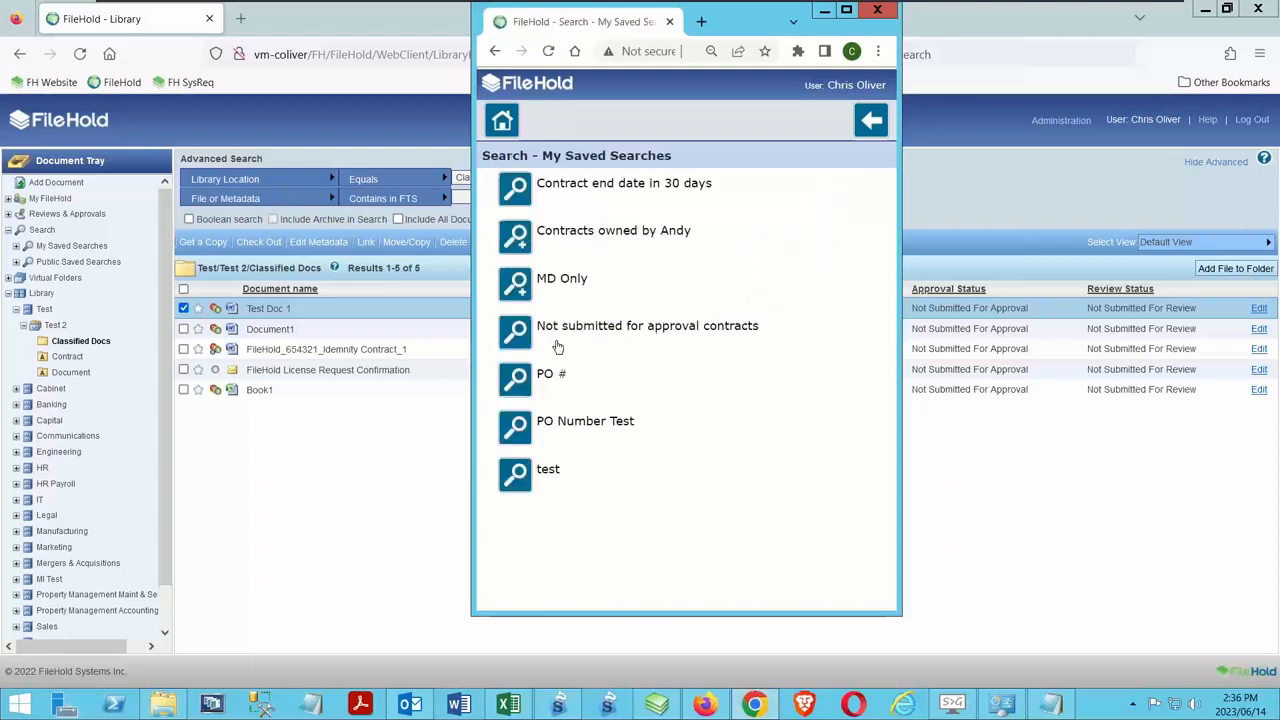
pyautogui.click(563, 254)
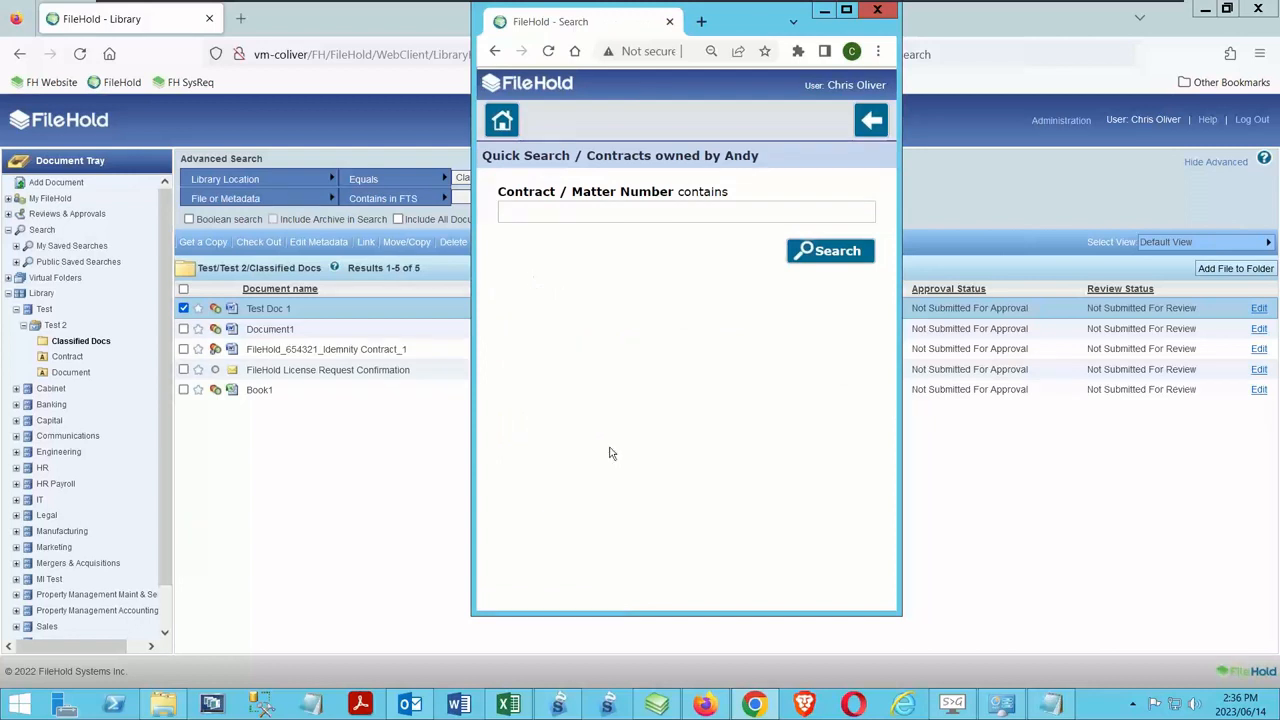
pyautogui.click(553, 212)
pyautogui.write('123456')
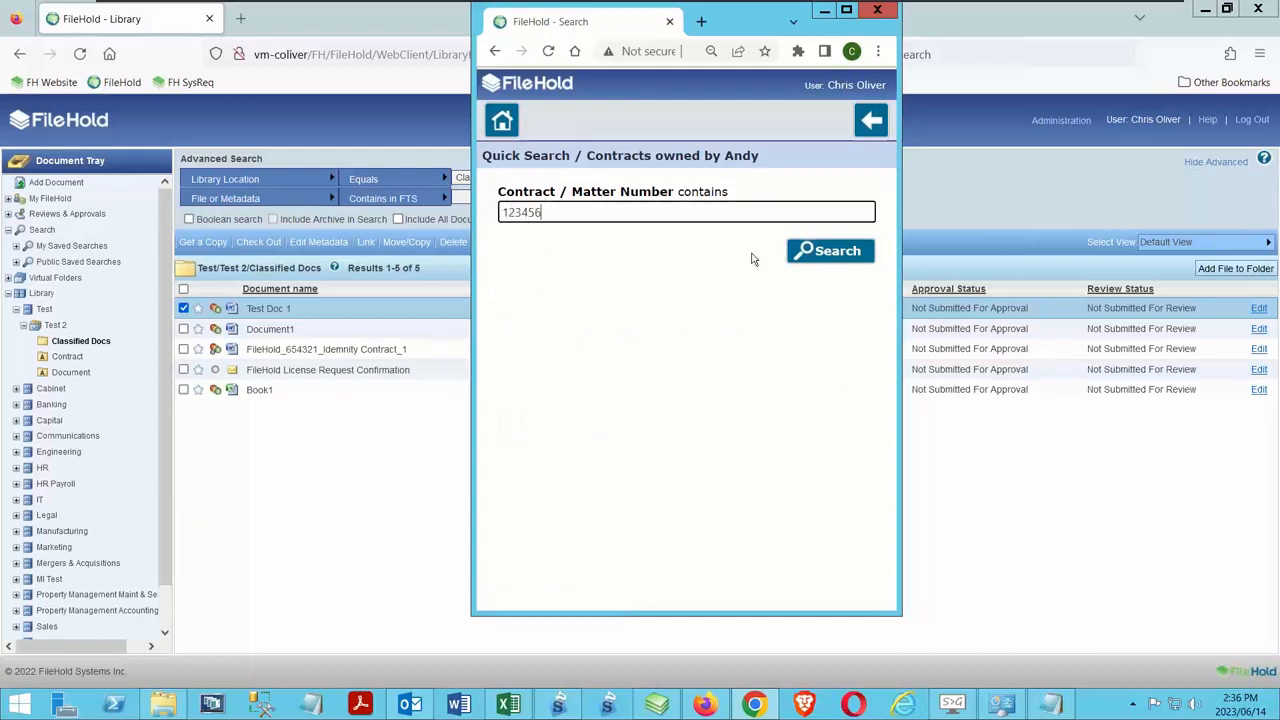
pyautogui.press('Return')
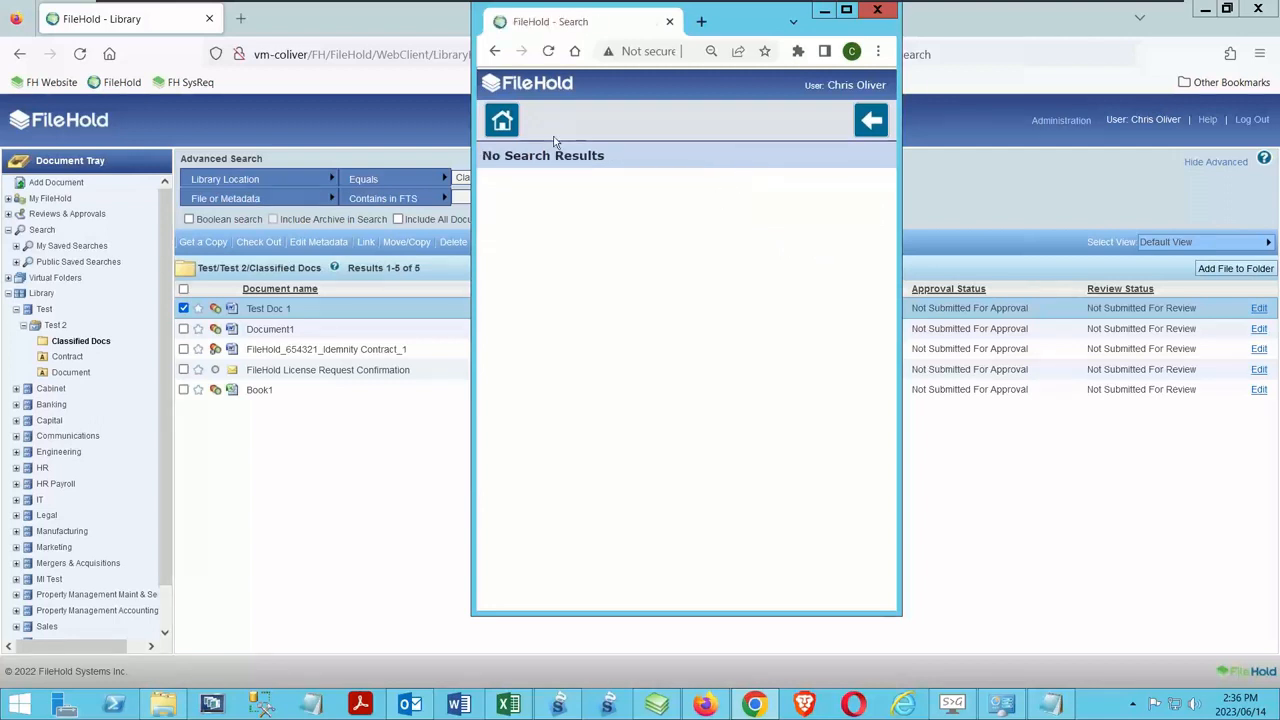
pyautogui.click(512, 125)
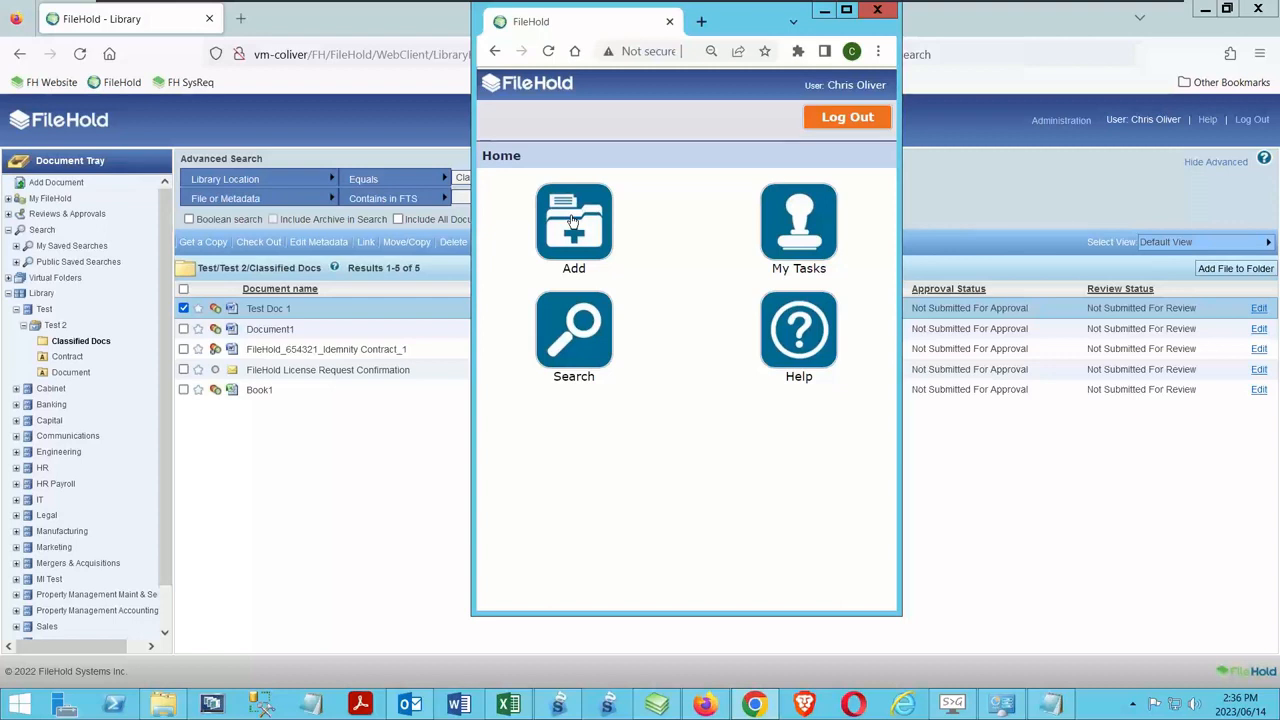
# Search the library for the term 123456 from the mobile search page, look over the results and return to the home page
pyautogui.click(573, 335)
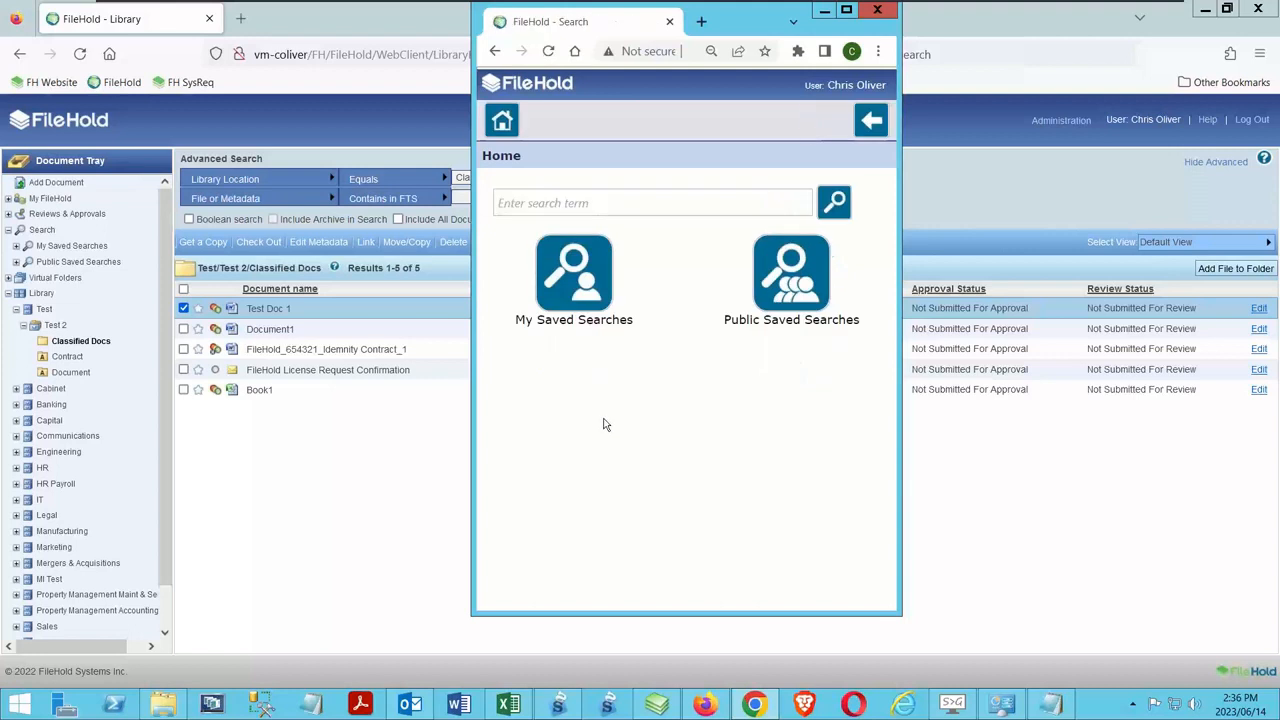
pyautogui.click(703, 200)
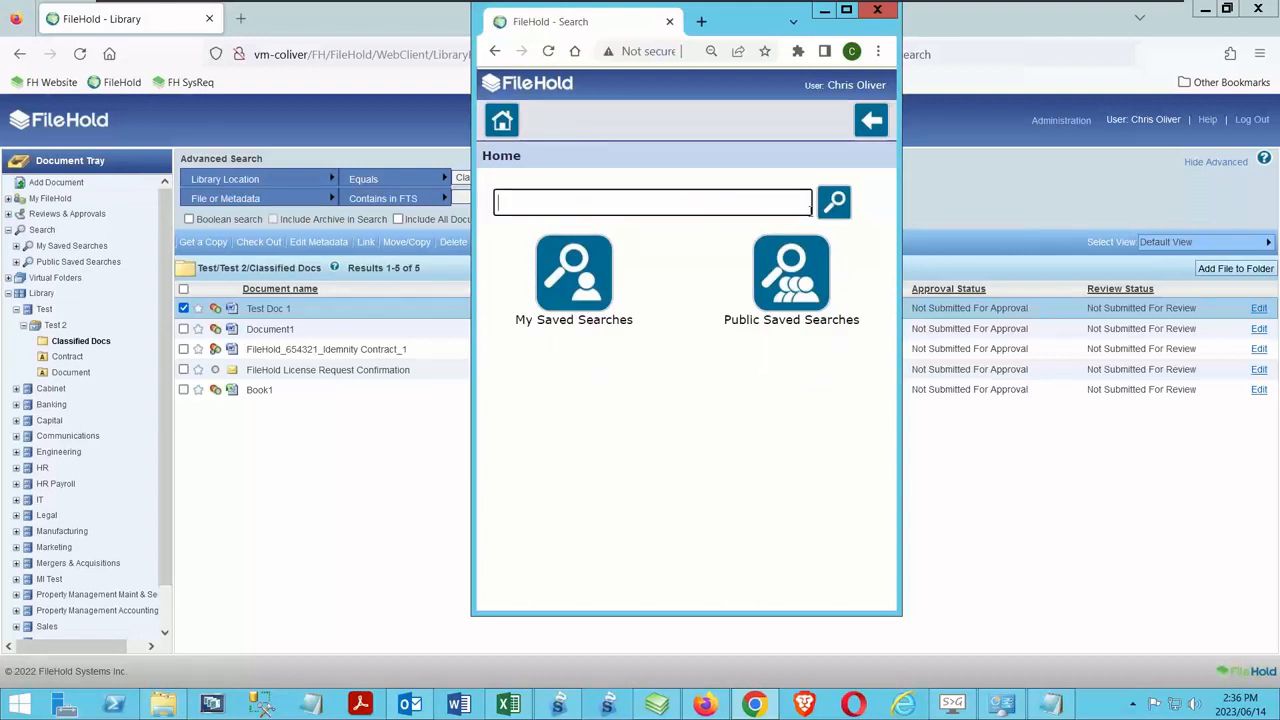
pyautogui.click(835, 202)
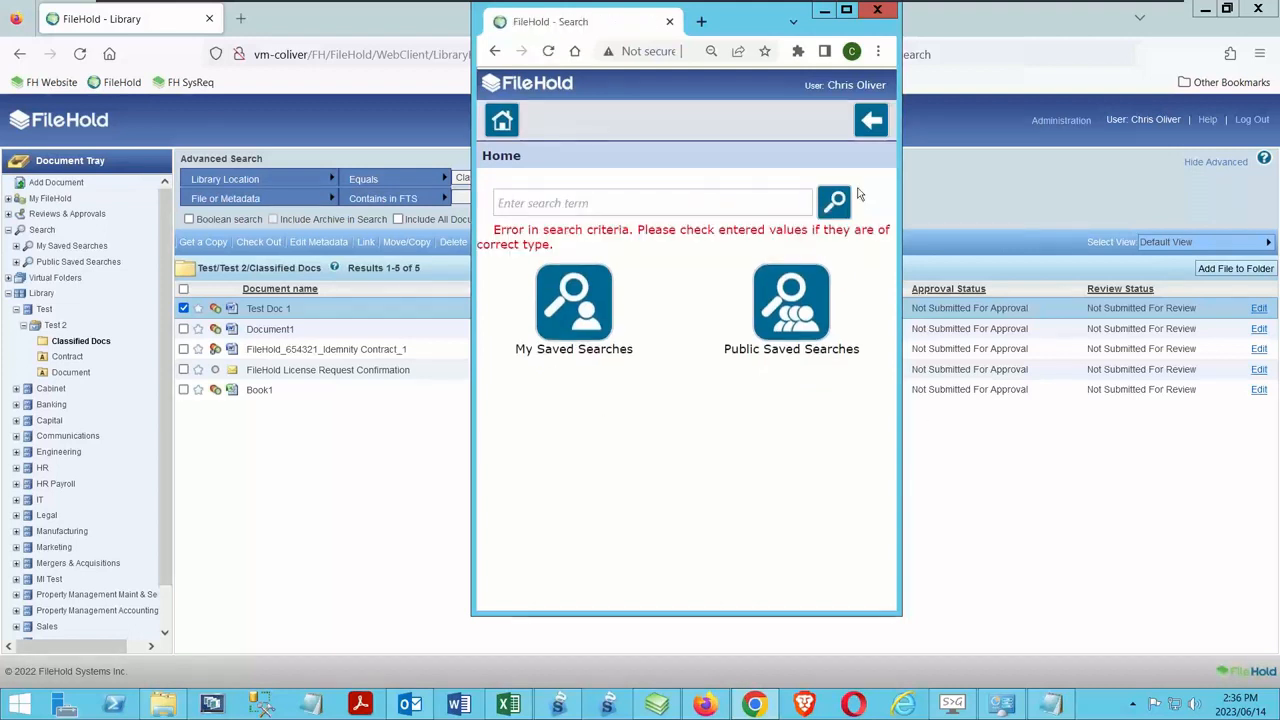
pyautogui.click(572, 205)
pyautogui.write('12345')
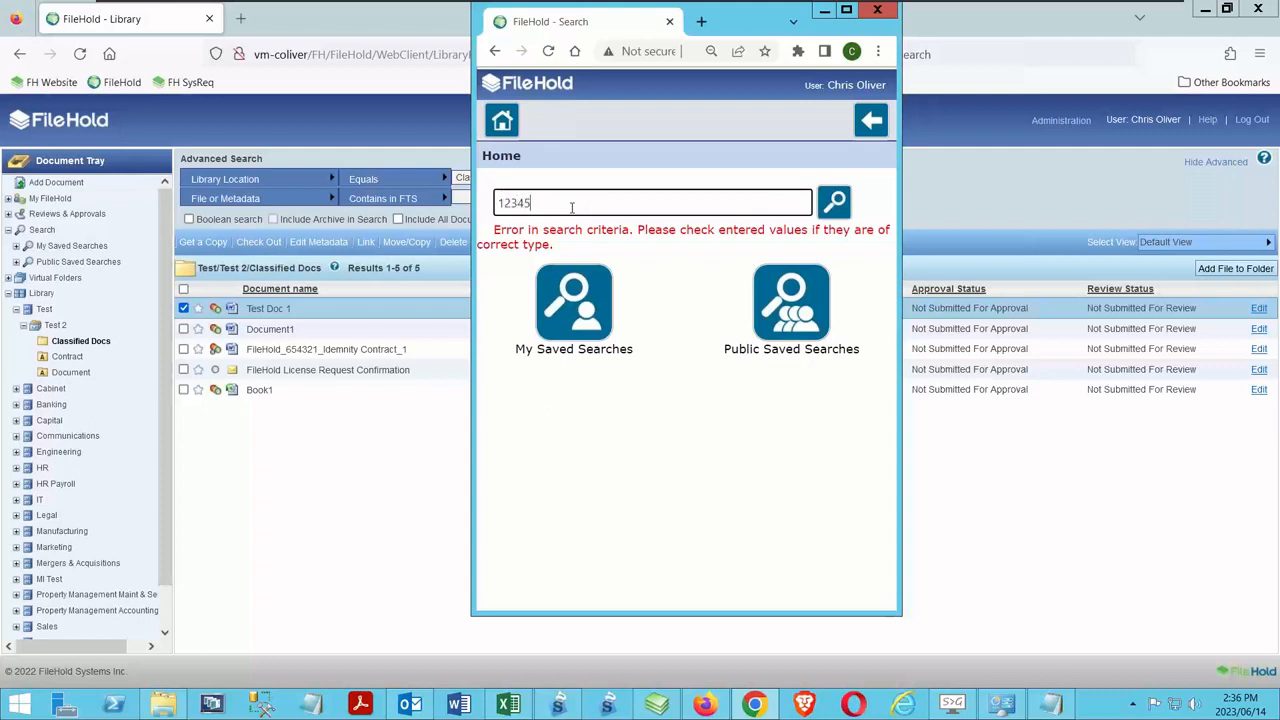
pyautogui.press('Return')
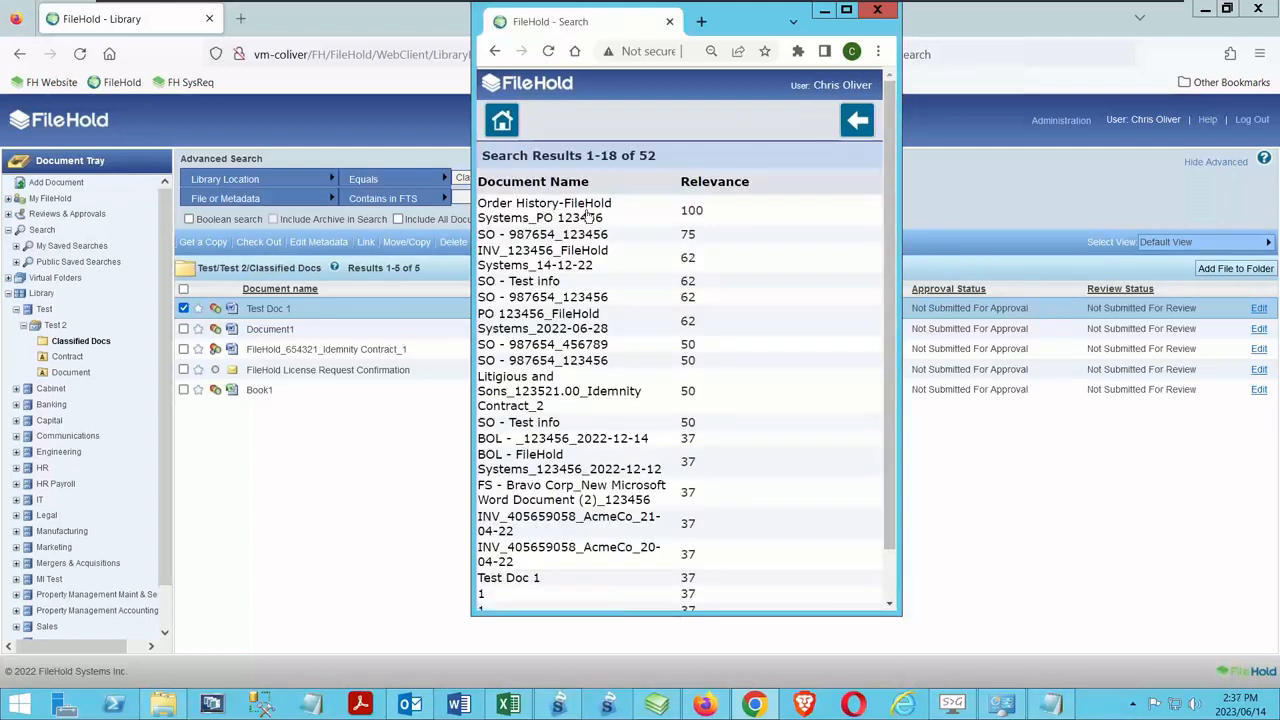
pyautogui.click(855, 122)
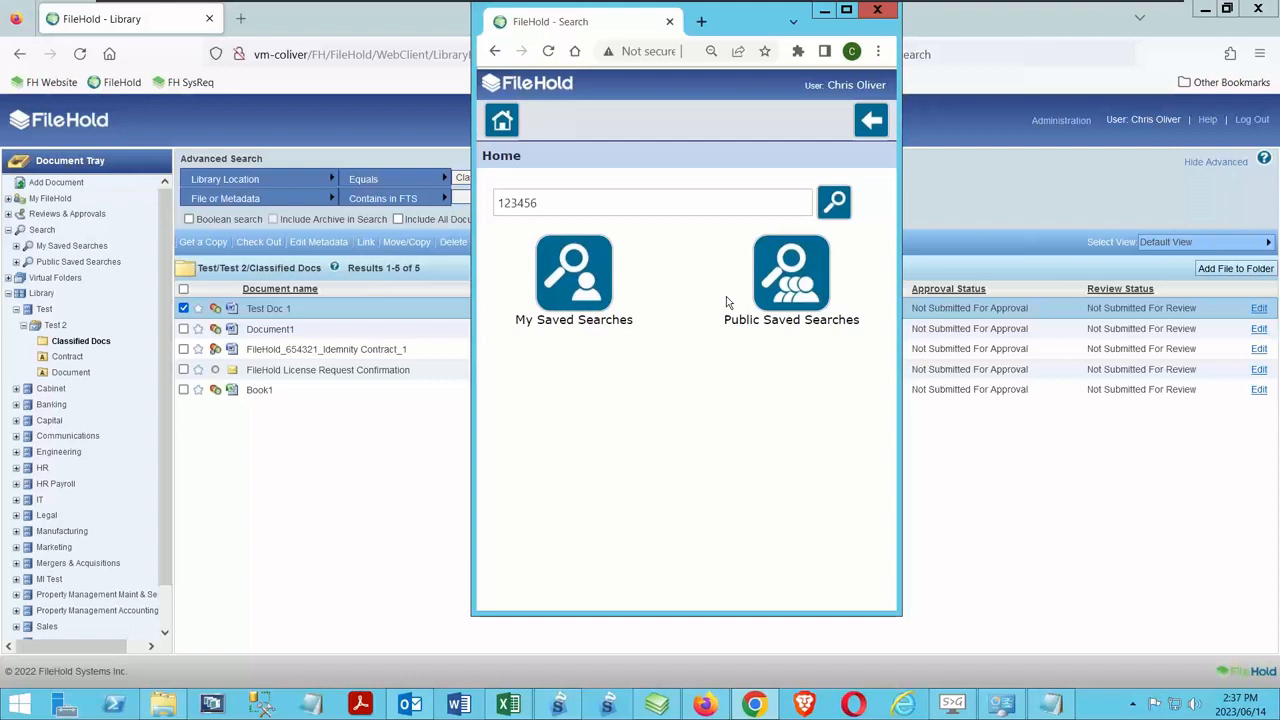
pyautogui.click(501, 123)
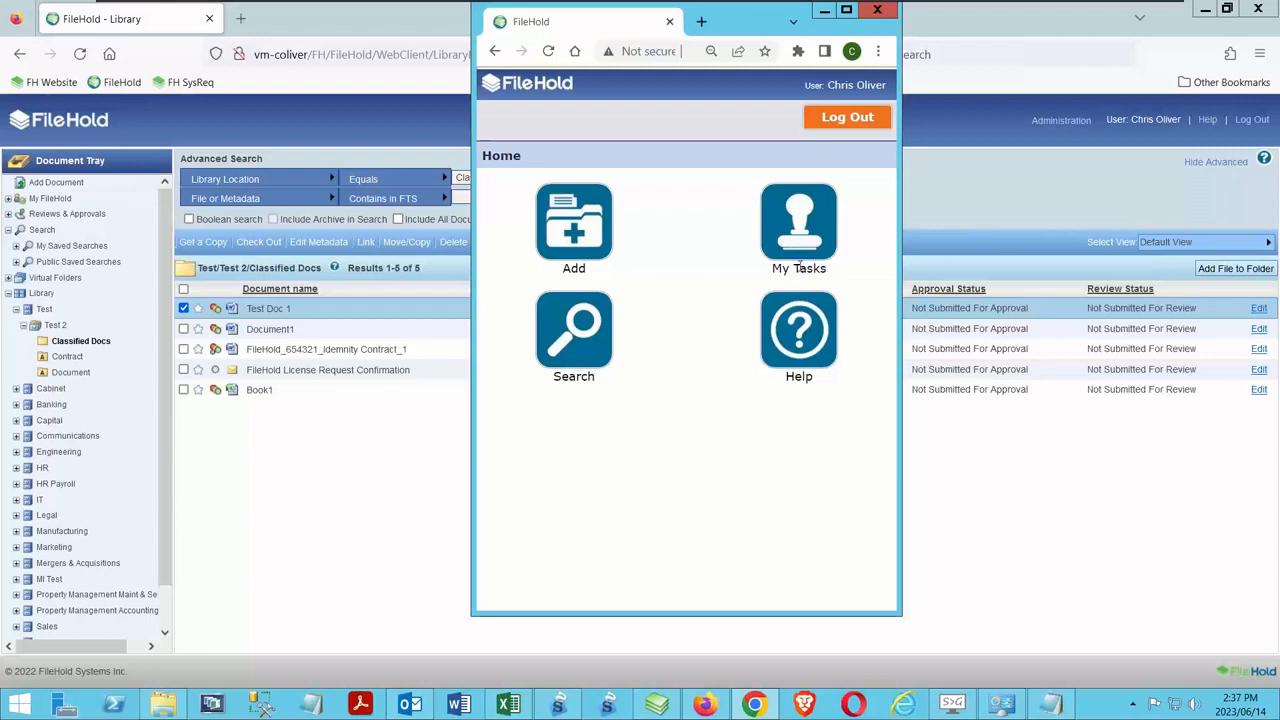
# Enlarge Chrome to inspect the mobile client's address, and load the current document link in Firefox with WebClient changed to mobileWebClient
pyautogui.click(849, 11)
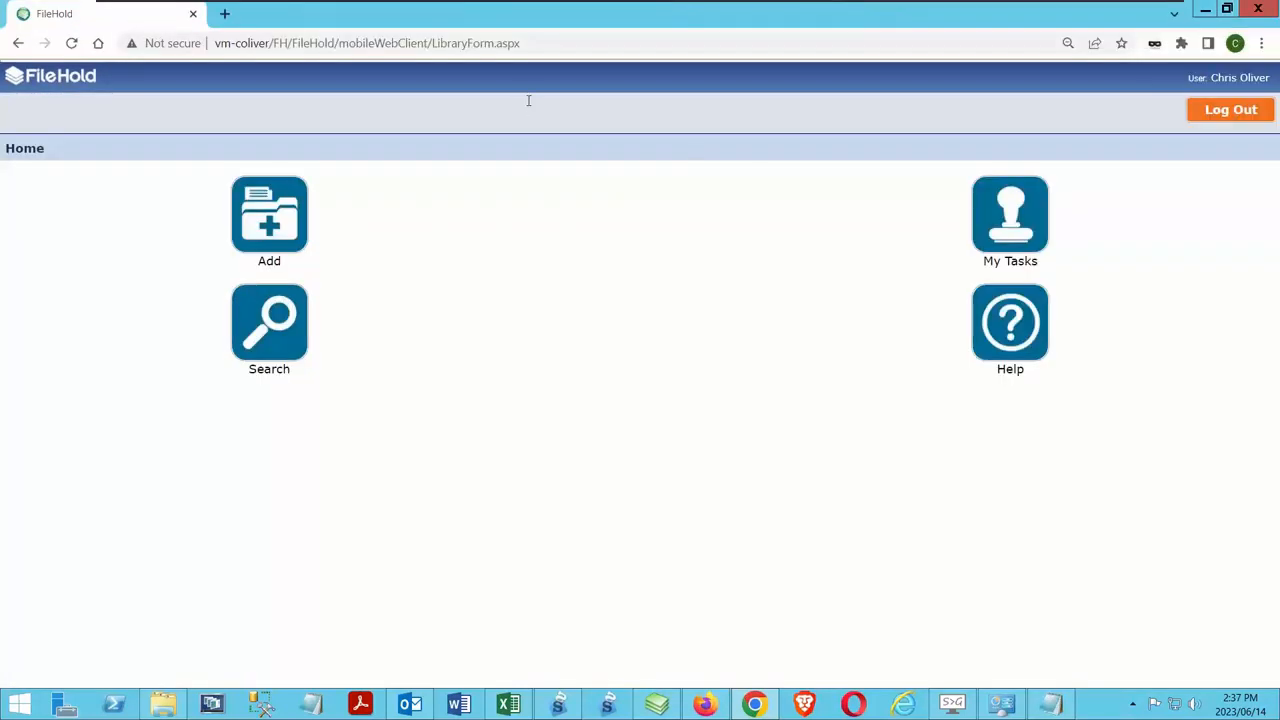
pyautogui.moveTo(339, 43); pyautogui.dragTo(376, 43)
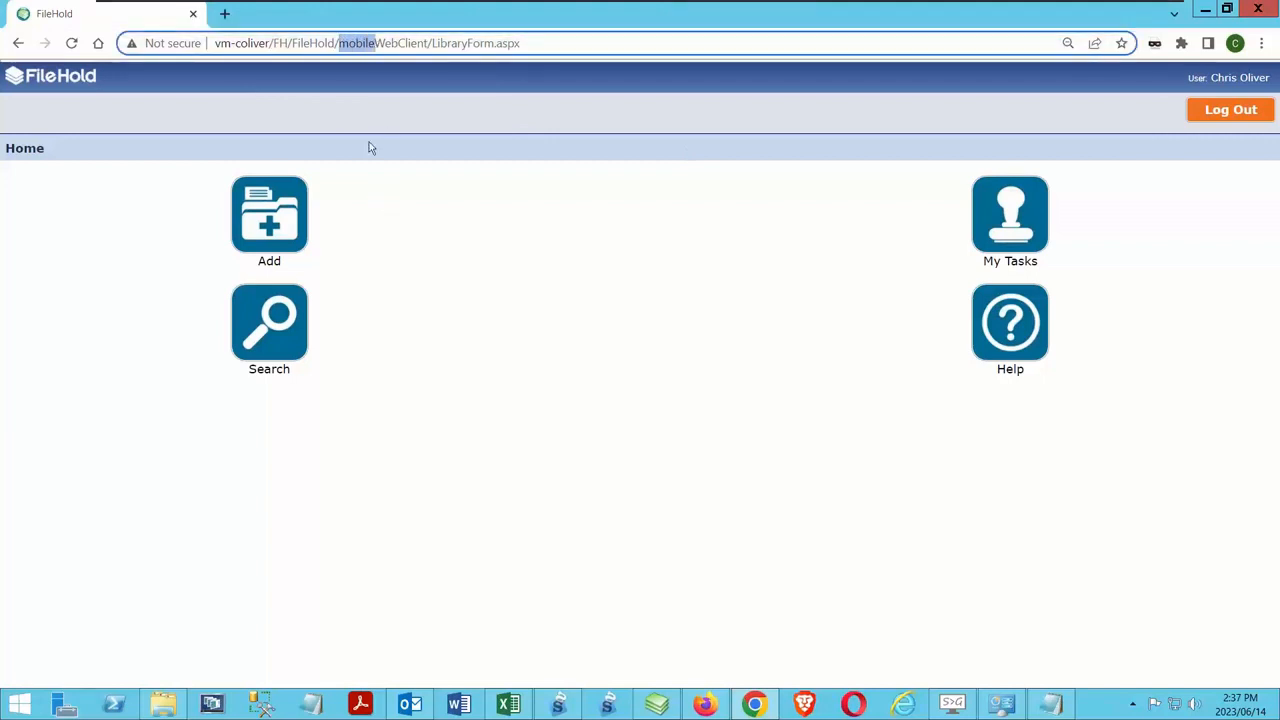
pyautogui.click(705, 706)
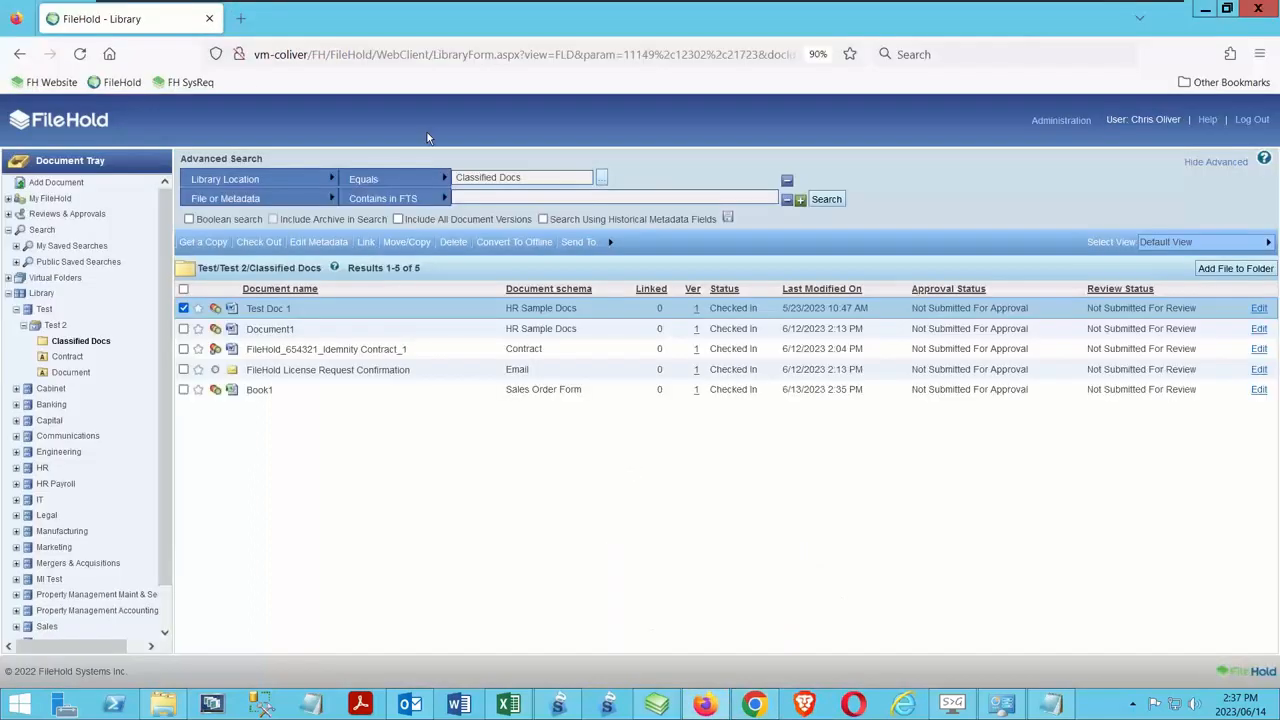
pyautogui.click(462, 50)
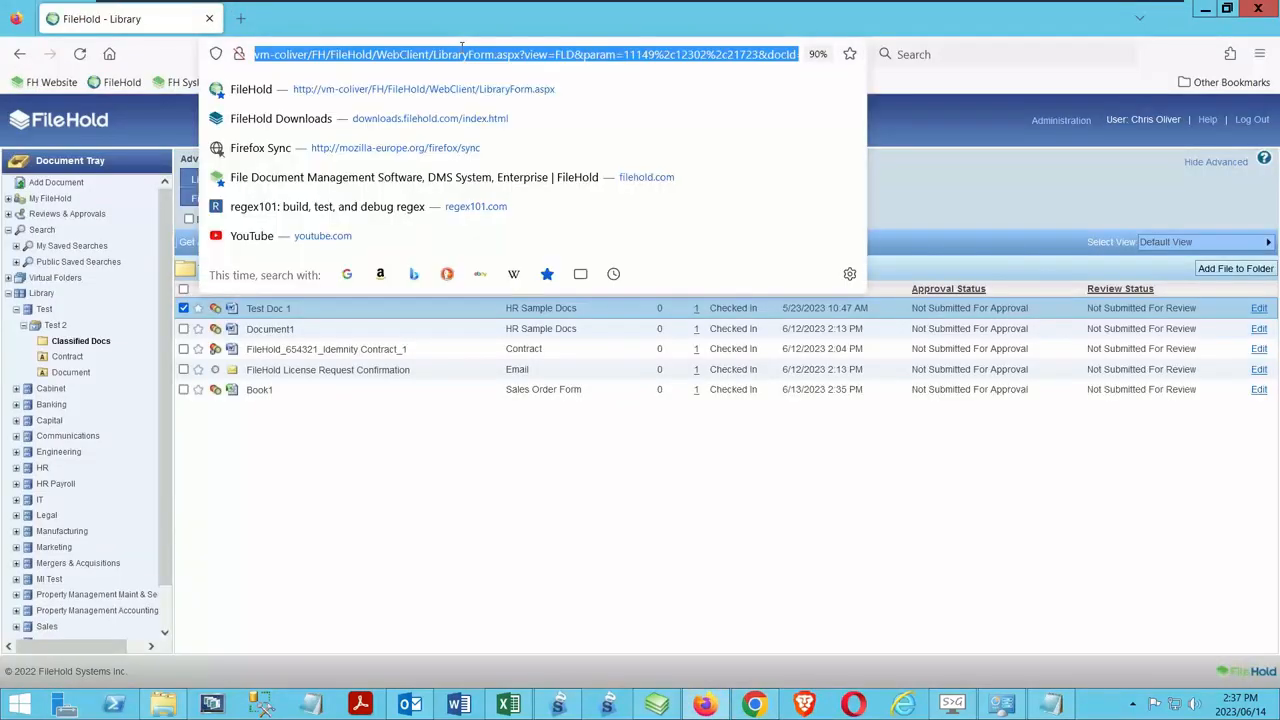
pyautogui.click(432, 54)
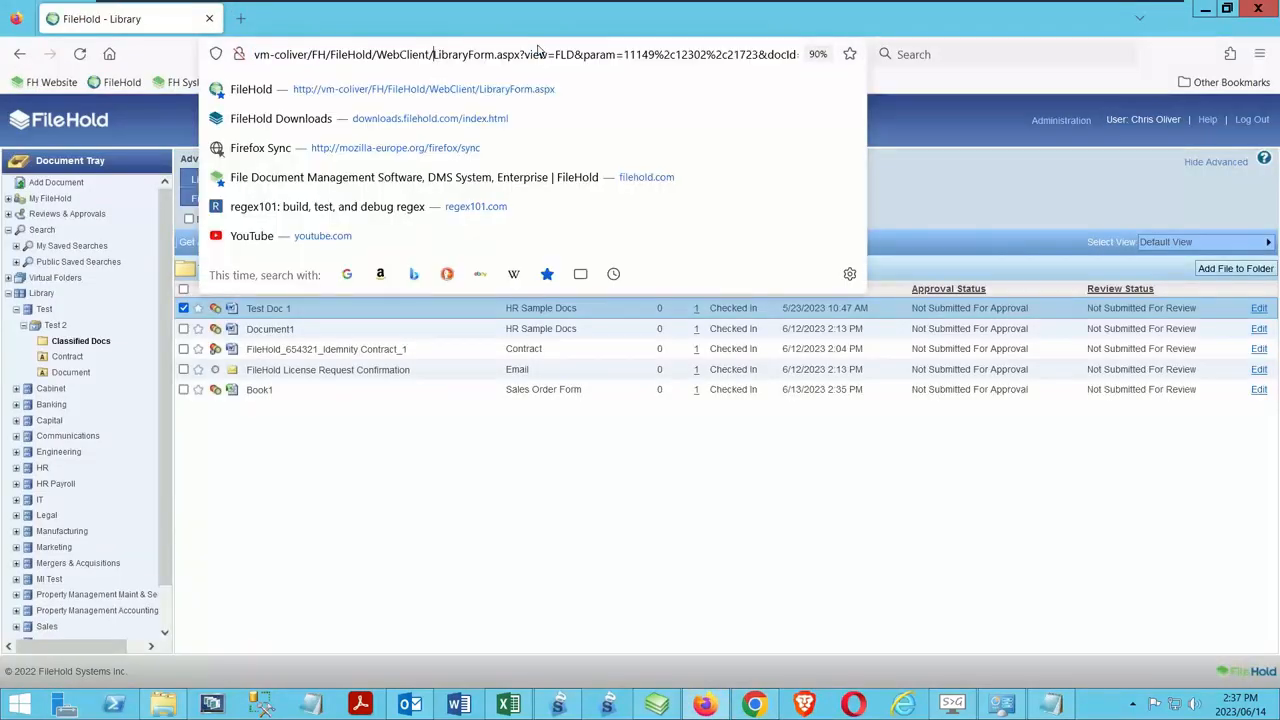
pyautogui.click(375, 54)
pyautogui.write('mobile')
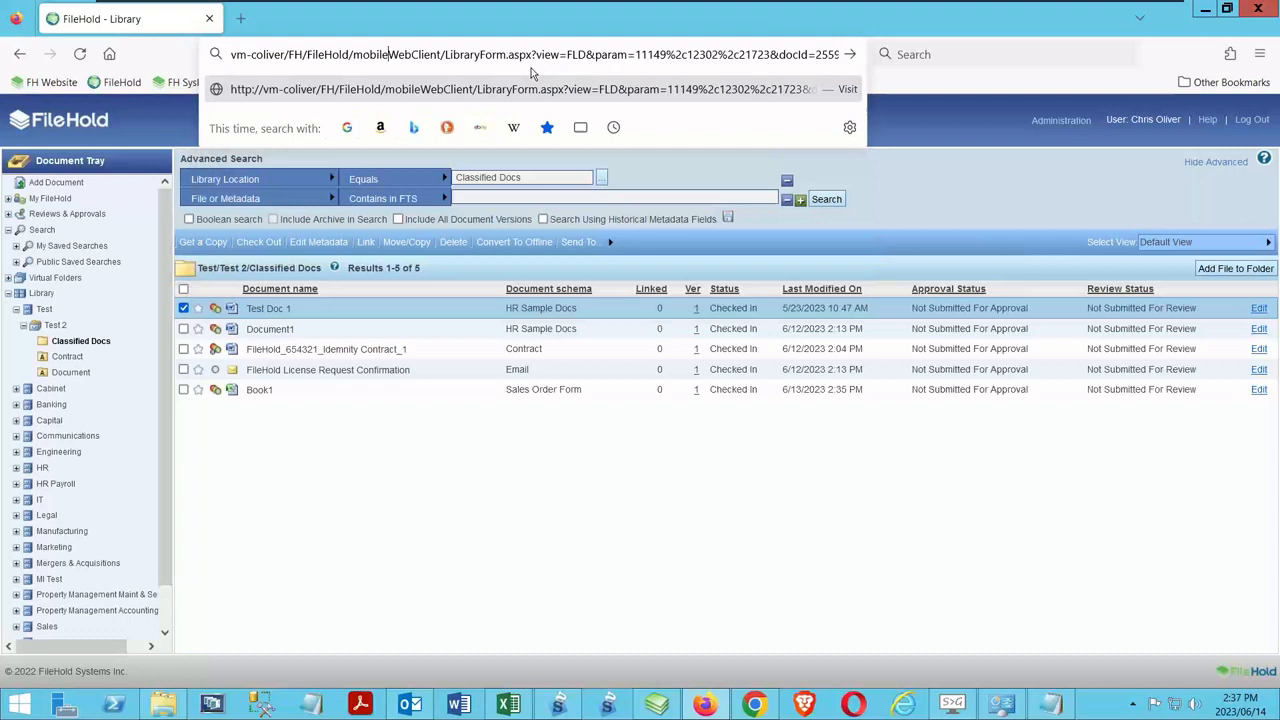
pyautogui.press('Return')
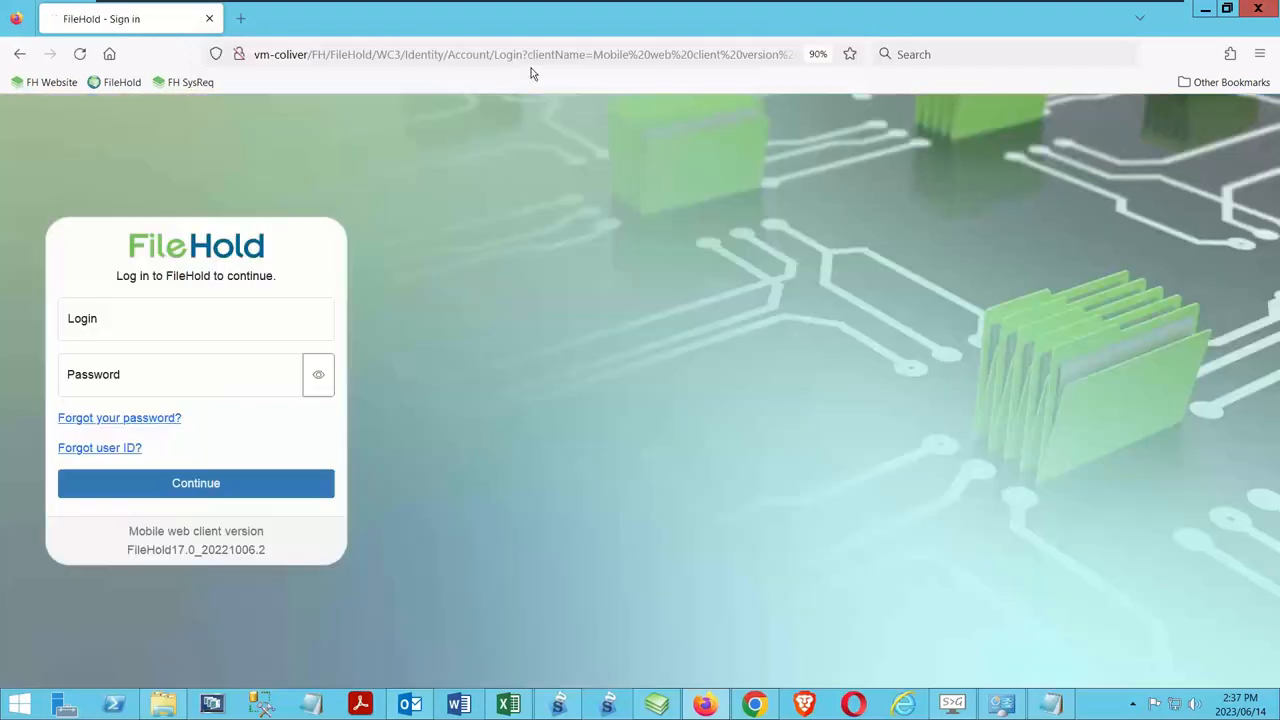
# Sign in to the mobile web client in Firefox with a saved user ID and password
pyautogui.click(274, 305)
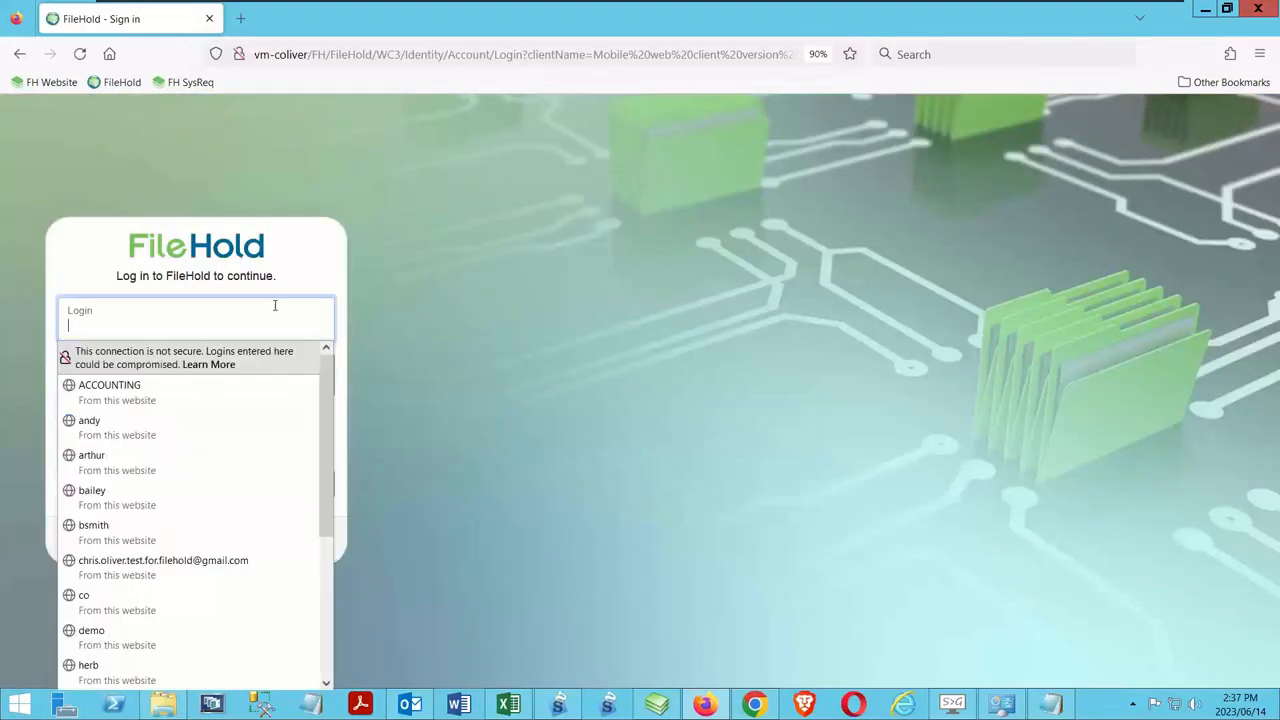
pyautogui.click(77, 598)
pyautogui.click(138, 490)
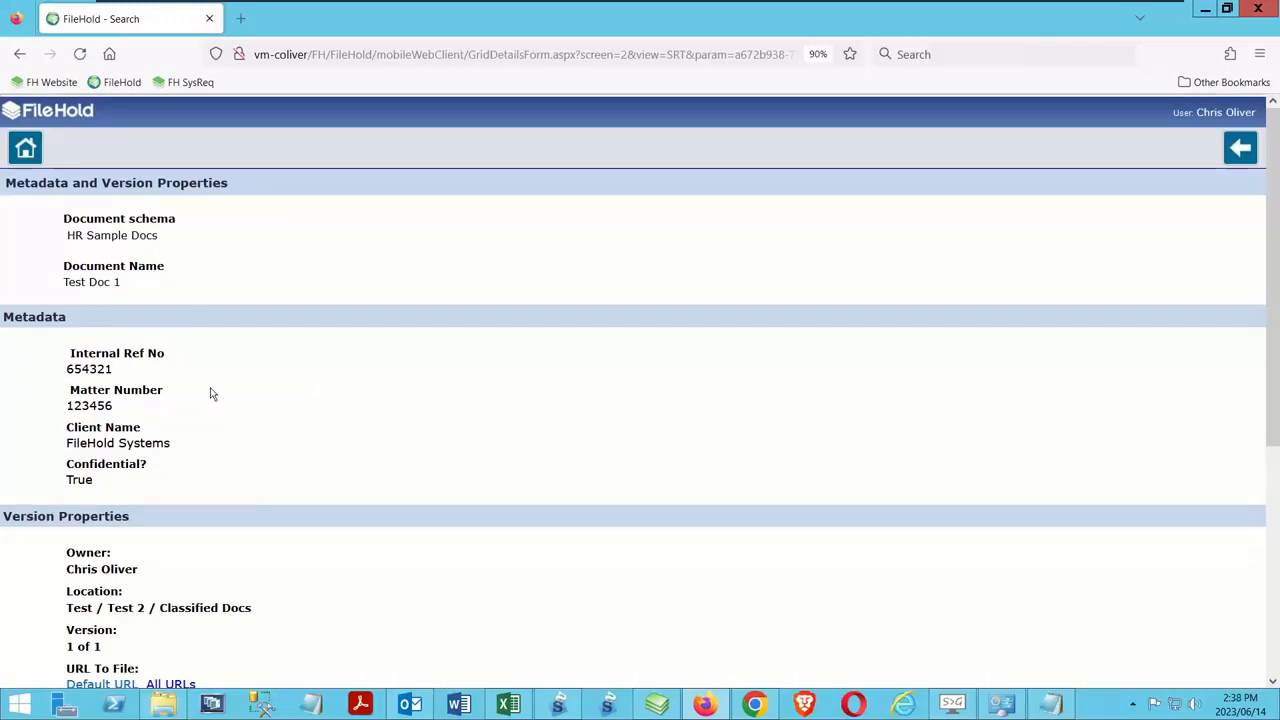
# Look through the metadata and version properties of Test Doc 1, and leave them for the mobile home page
pyautogui.scroll(-4, 303, 265)
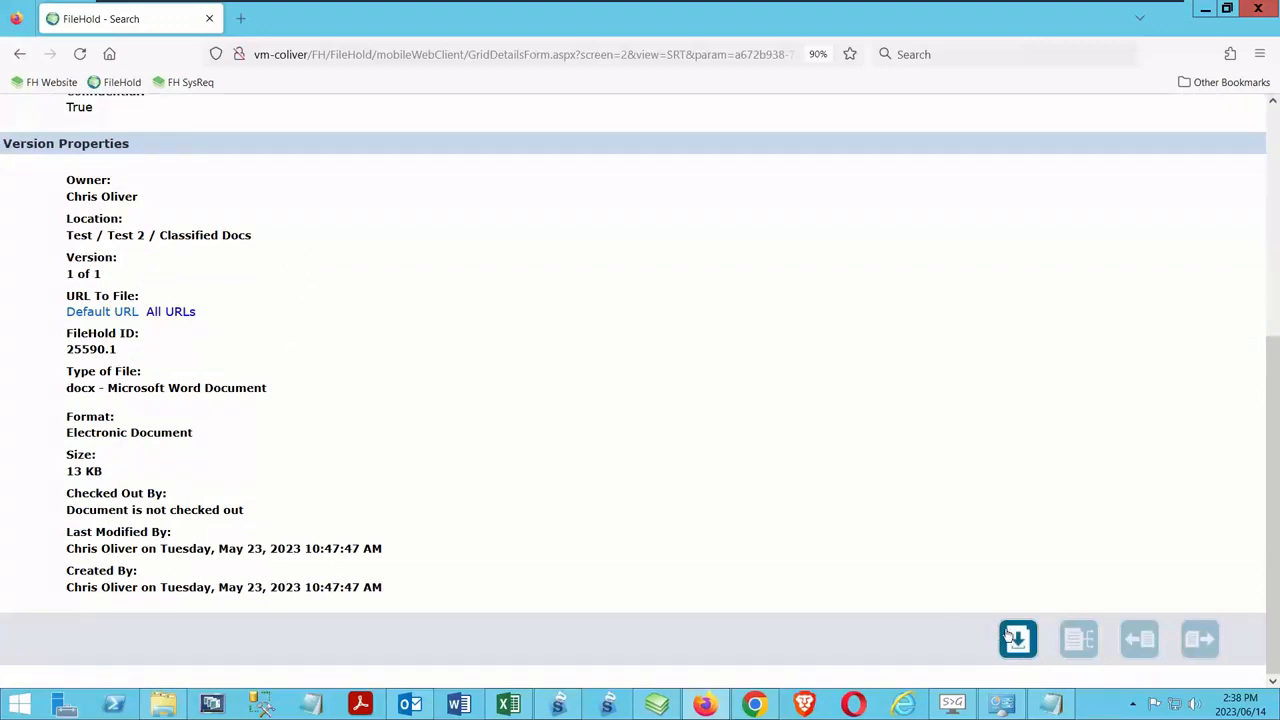
pyautogui.scroll(4, 1018, 640)
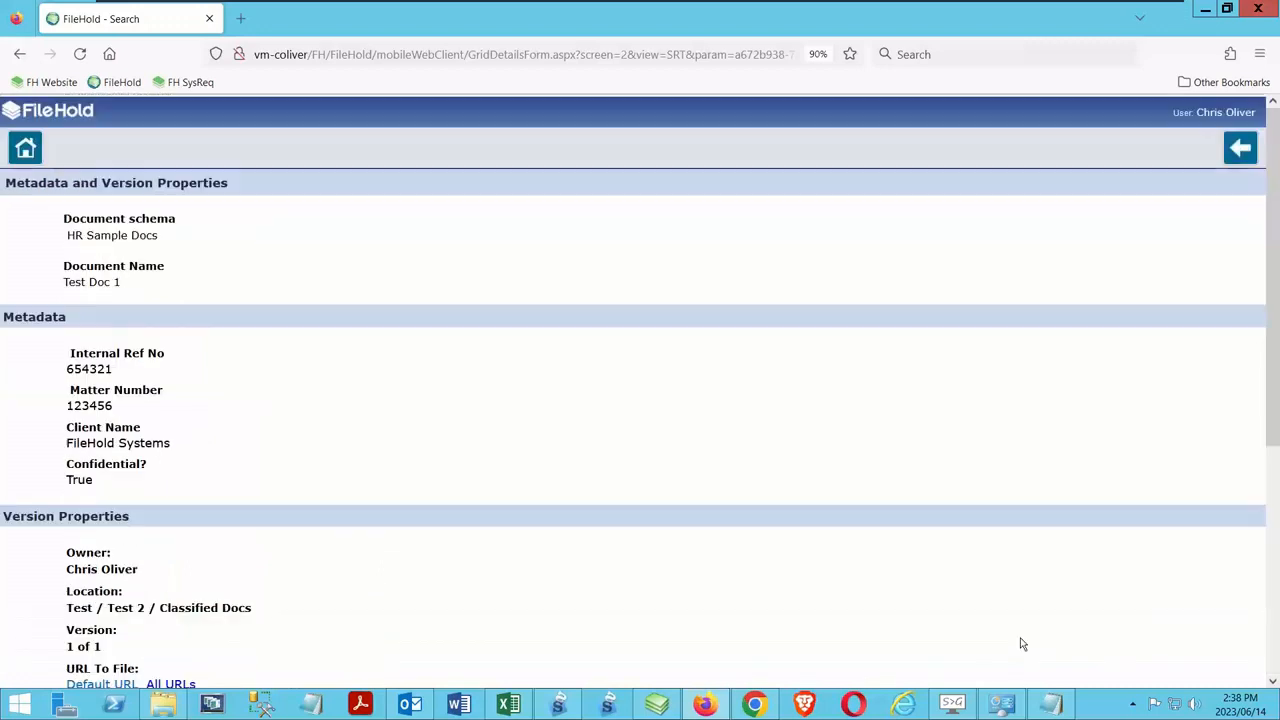
pyautogui.click(1239, 150)
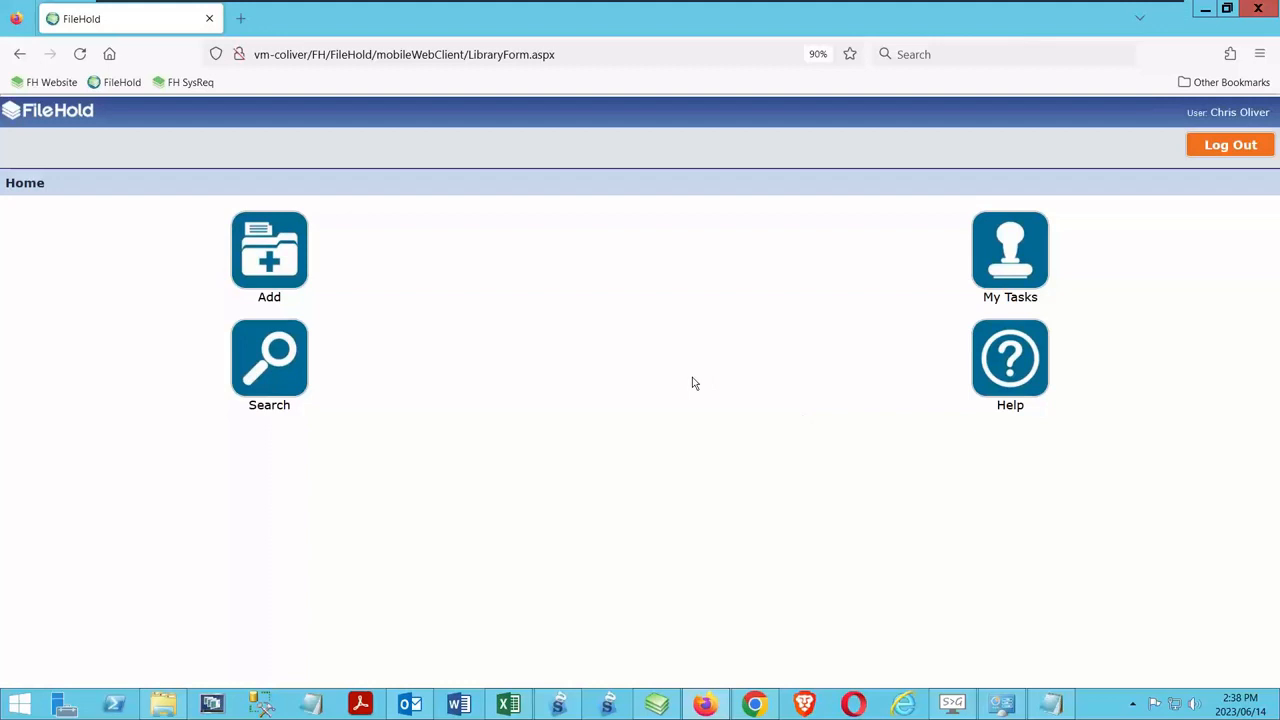
# Return to the full web client's library by changing mobileWebClient to WebClient in the page address and loading it
pyautogui.click(410, 57)
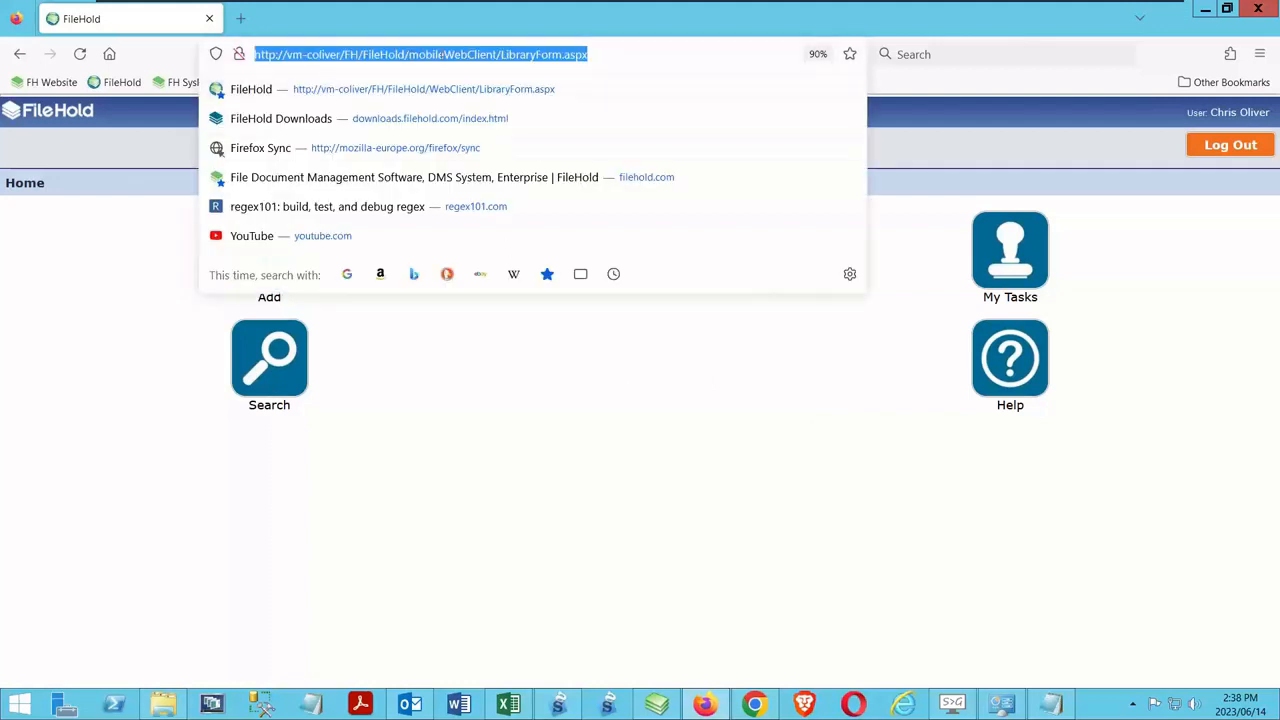
pyautogui.doubleClick(447, 58)
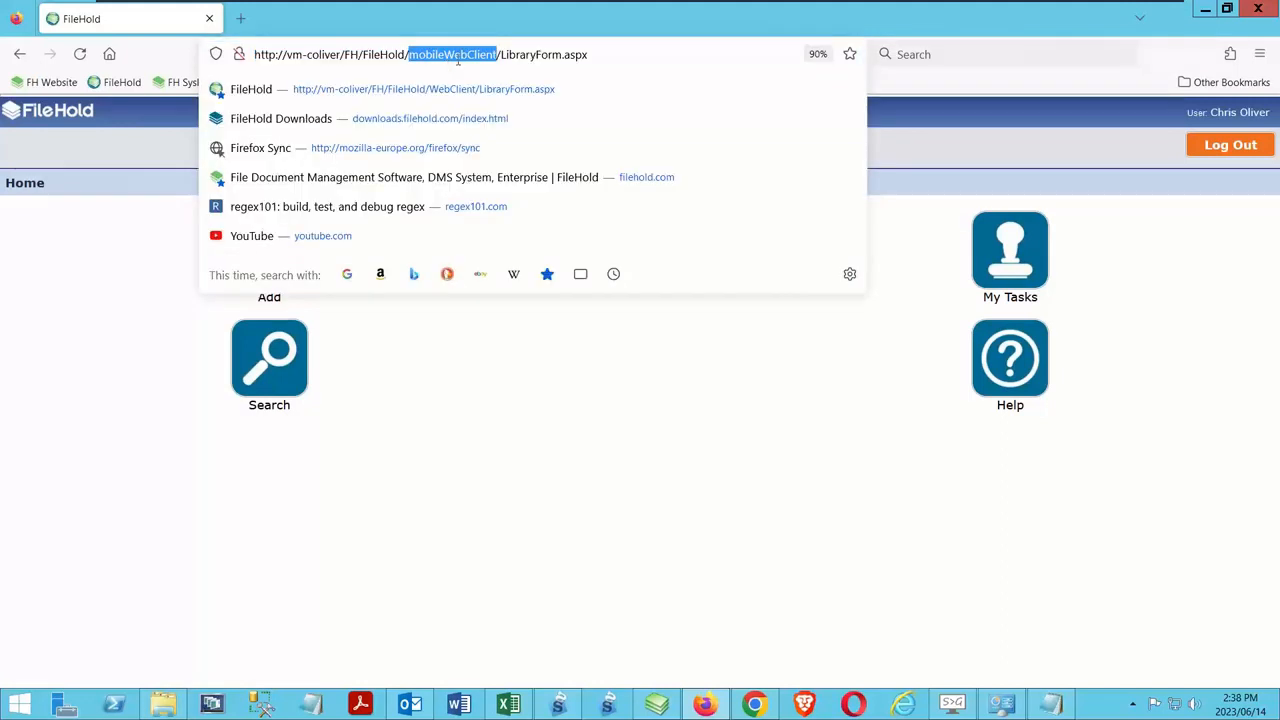
pyautogui.click(448, 58)
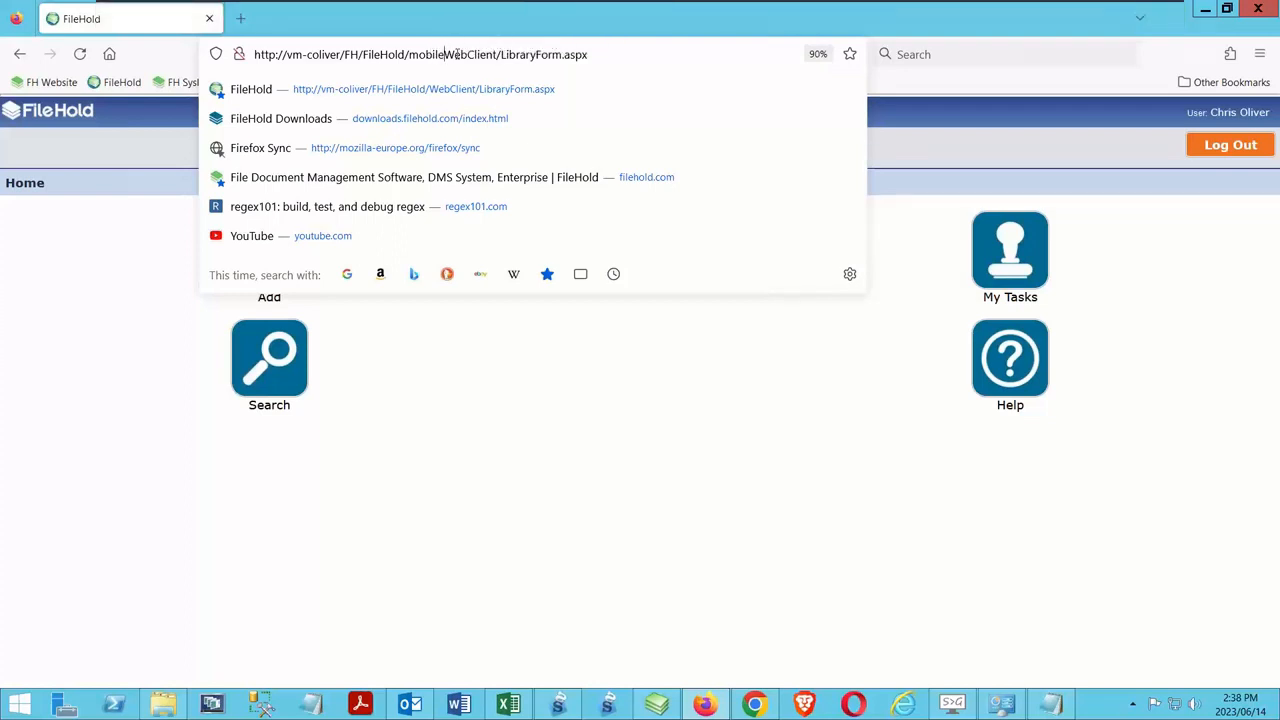
pyautogui.press('BackSpace')
pyautogui.press('BackSpace')
pyautogui.press('BackSpace')
pyautogui.press('BackSpace')
pyautogui.press('BackSpace')
pyautogui.press('BackSpace')
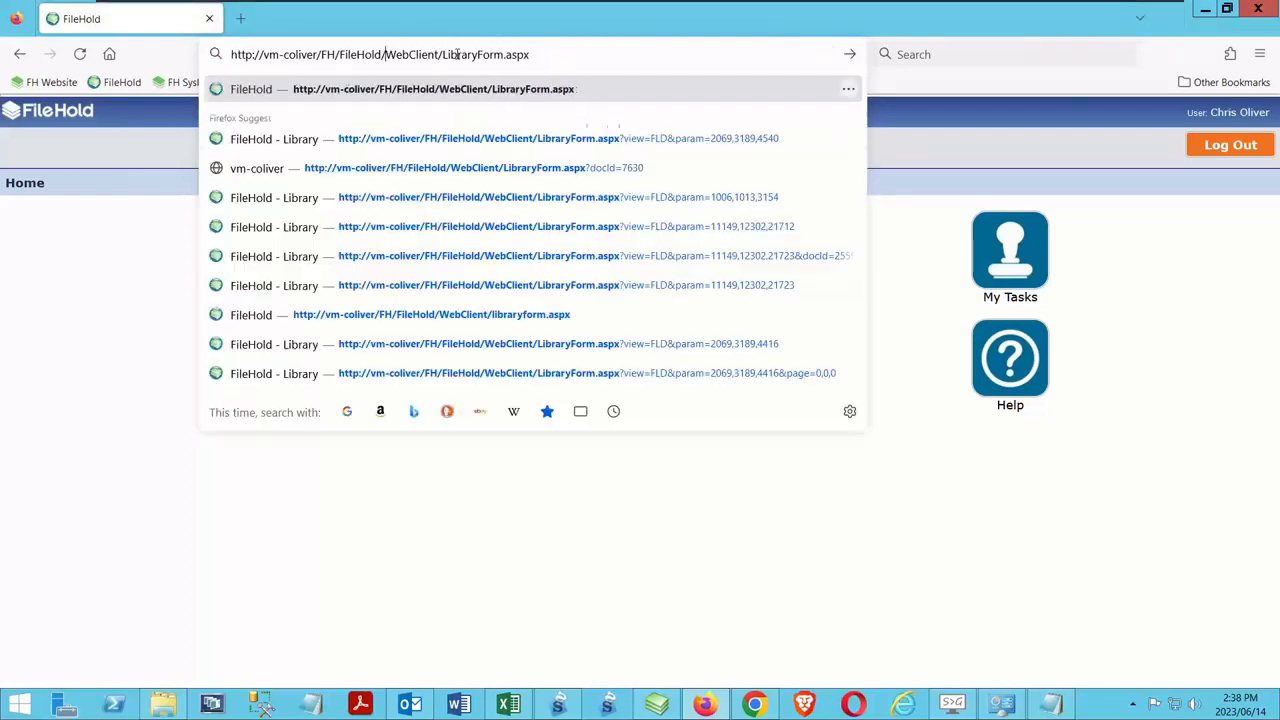
pyautogui.press('Return')
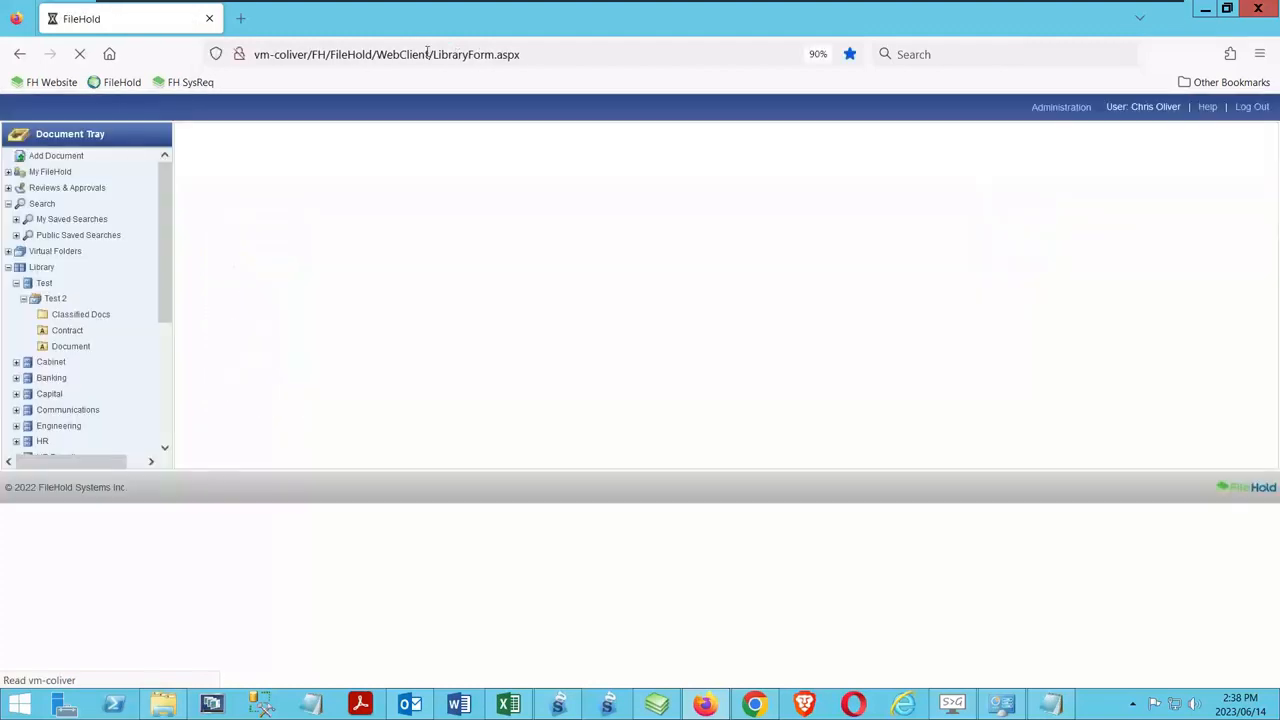